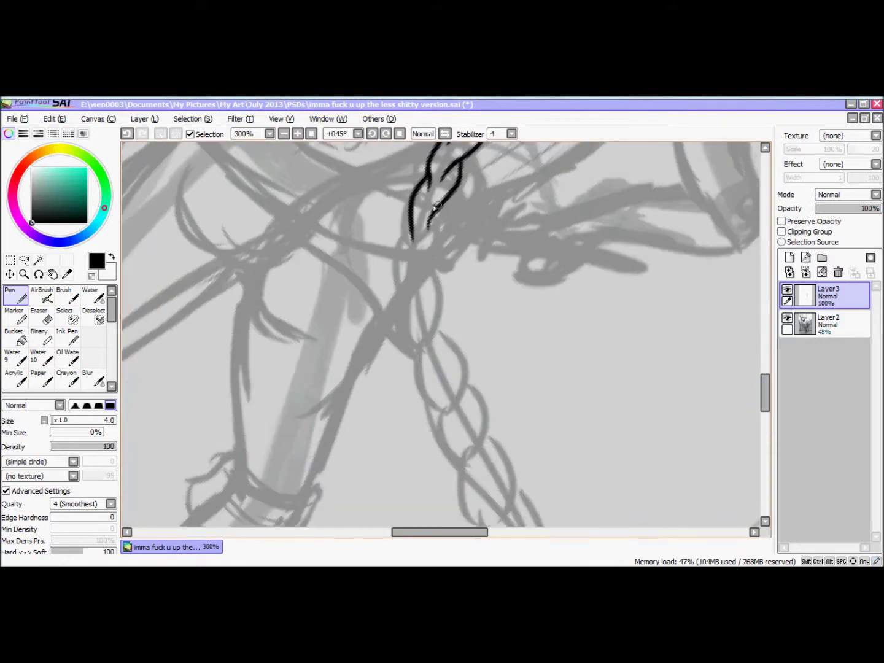
Ink the outer links of the braid with the Pen, following the sketch down from the hips to the canvas edge
mouse_move(430, 202)
left_mouse_down()
mouse_move(439, 274)
mouse_move(435, 378)
left_mouse_up()
left_click_drag(435, 321, 461, 424)
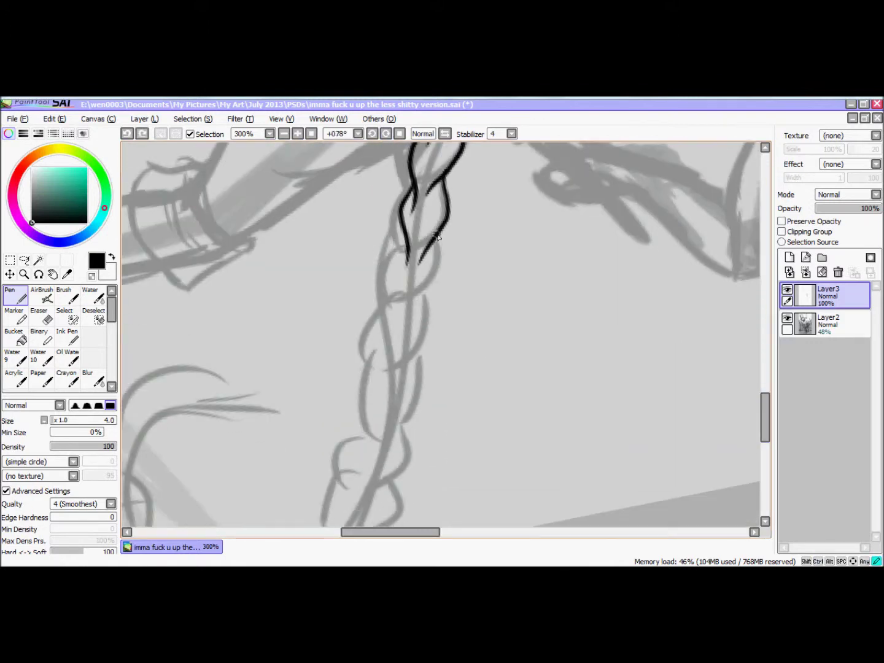
mouse_move(438, 237)
left_mouse_down()
mouse_move(429, 325)
mouse_move(375, 409)
left_mouse_up()
scroll(376, 408, "down", 5)
left_click_drag(423, 227, 353, 320)
left_click_drag(406, 289, 379, 377)
mouse_move(377, 291)
left_mouse_down()
mouse_move(387, 354)
mouse_move(361, 371)
left_mouse_up()
mouse_move(395, 344)
left_mouse_down()
mouse_move(375, 423)
mouse_move(352, 421)
left_mouse_up()
mouse_move(392, 402)
left_mouse_down()
mouse_move(376, 429)
mouse_move(337, 431)
left_mouse_up()
Ink the loose hair tuft at the braid's end together with the small tie that holds it
left_click(400, 133)
scroll(766, 390, "down", 3)
mouse_move(503, 371)
left_mouse_down()
mouse_move(495, 421)
mouse_move(508, 375)
mouse_move(381, 351)
left_mouse_up()
mouse_move(494, 408)
left_mouse_down()
mouse_move(413, 428)
mouse_move(393, 451)
left_mouse_up()
left_click_drag(387, 406, 316, 402)
left_click_drag(274, 282, 366, 396)
left_click_drag(325, 206, 313, 326)
left_click_drag(353, 289, 406, 359)
left_click_drag(491, 384, 443, 378)
left_click(283, 134)
left_click(284, 133)
left_click(284, 133)
left_click(296, 133)
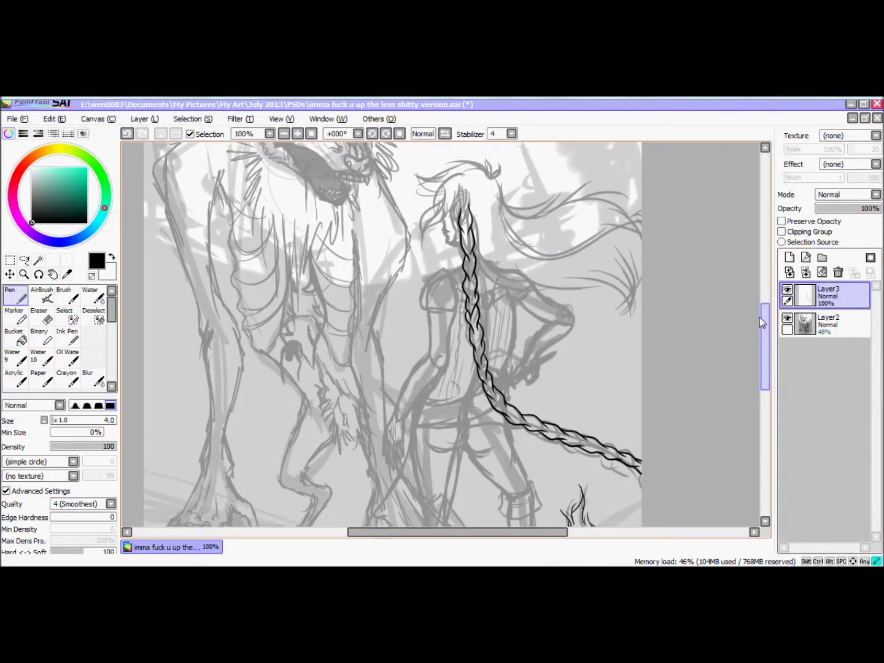
Ink the inner crossing strands along the whole length of the braid and save the drawing
scroll(493, 297, "up", 1)
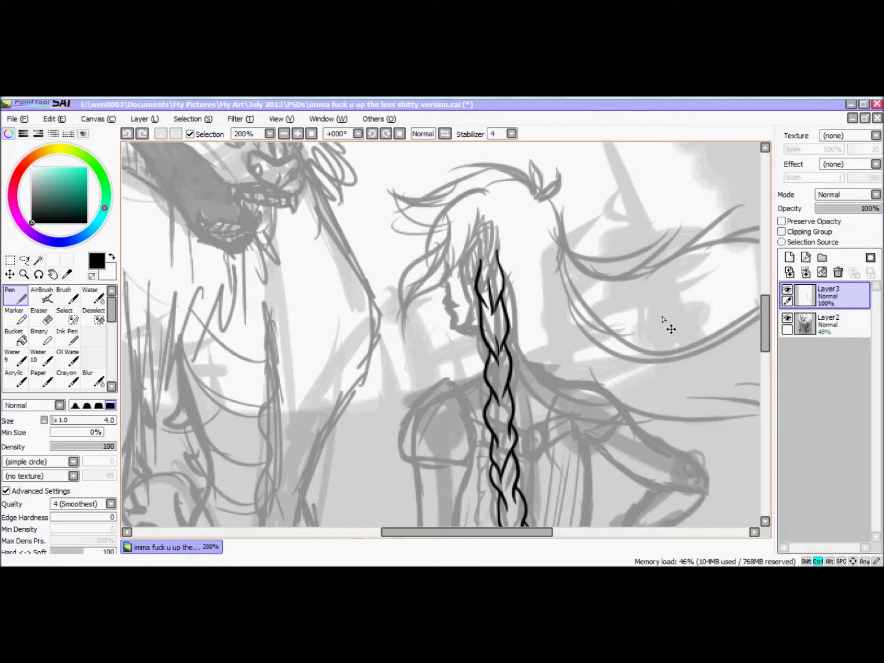
scroll(665, 321, "down", 3)
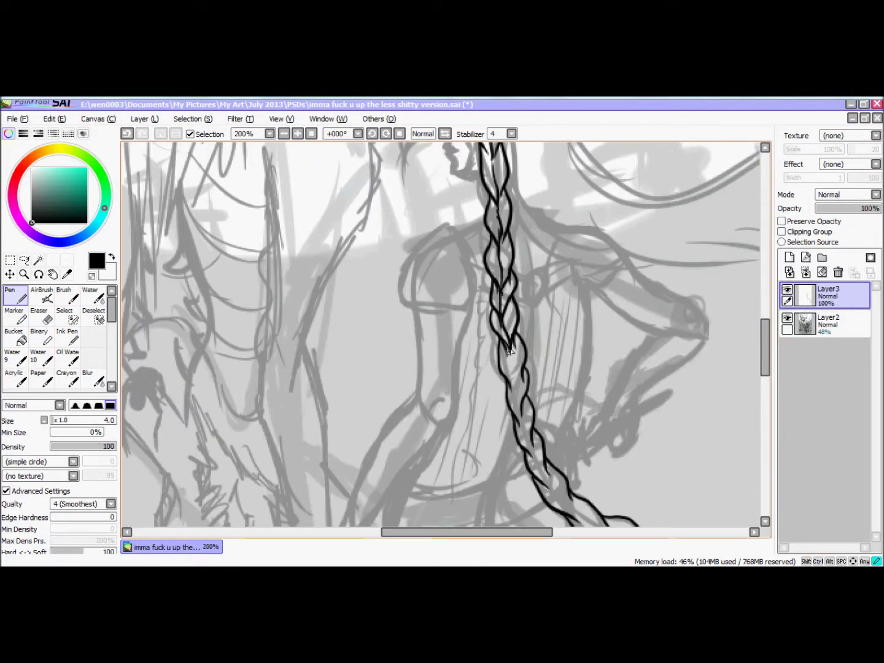
scroll(518, 400, "down", 5)
scroll(416, 310, "up", 3)
scroll(417, 310, "right", 2)
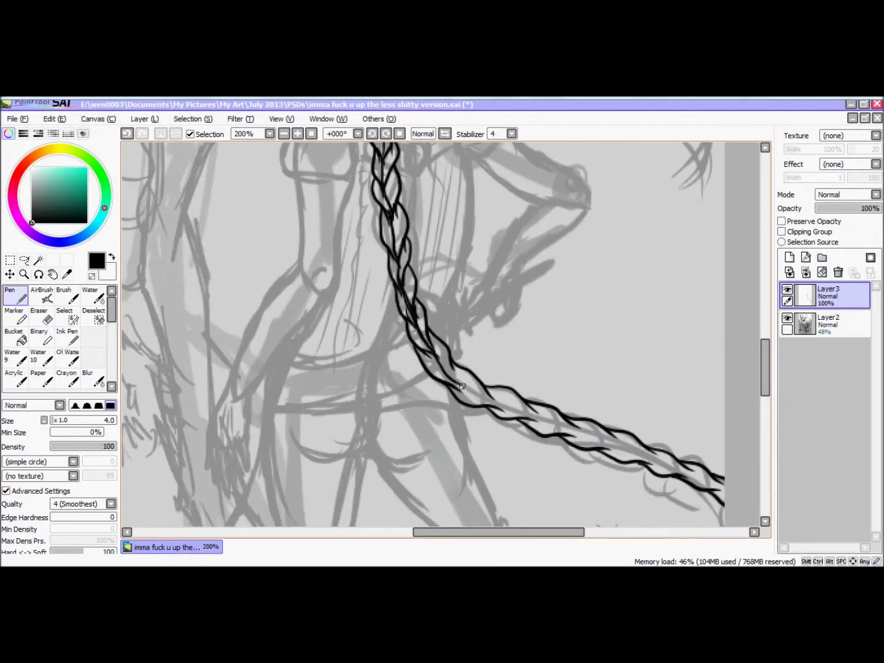
left_click(385, 134)
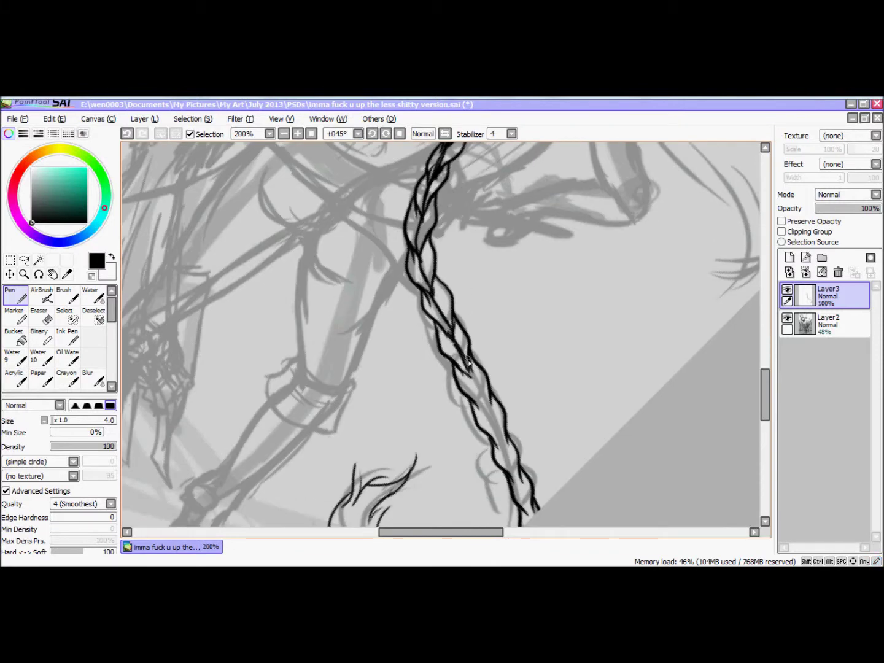
scroll(521, 484, "down", 3)
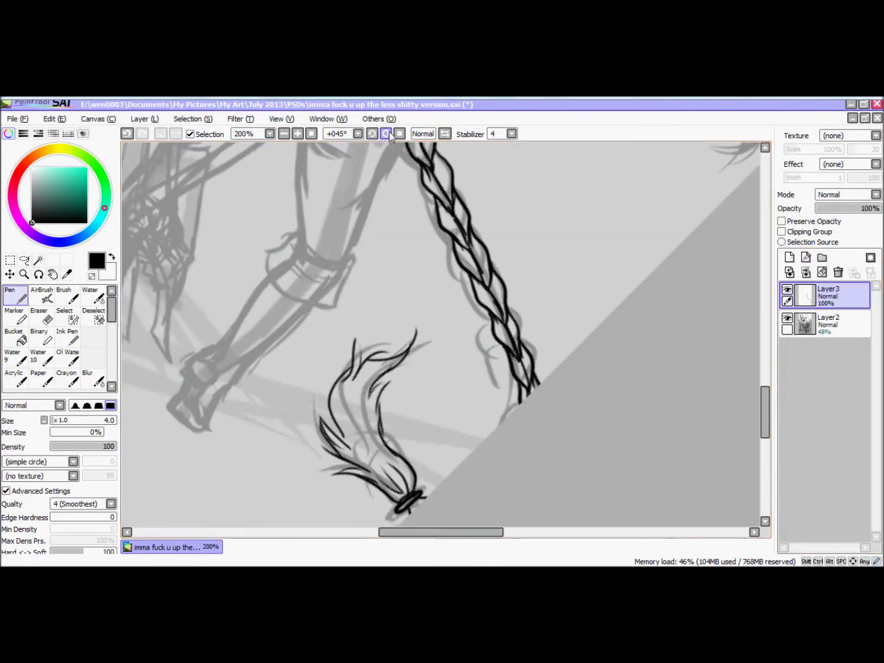
key("Home")
key("ctrl+Home")
scroll(755, 321, "up", 3)
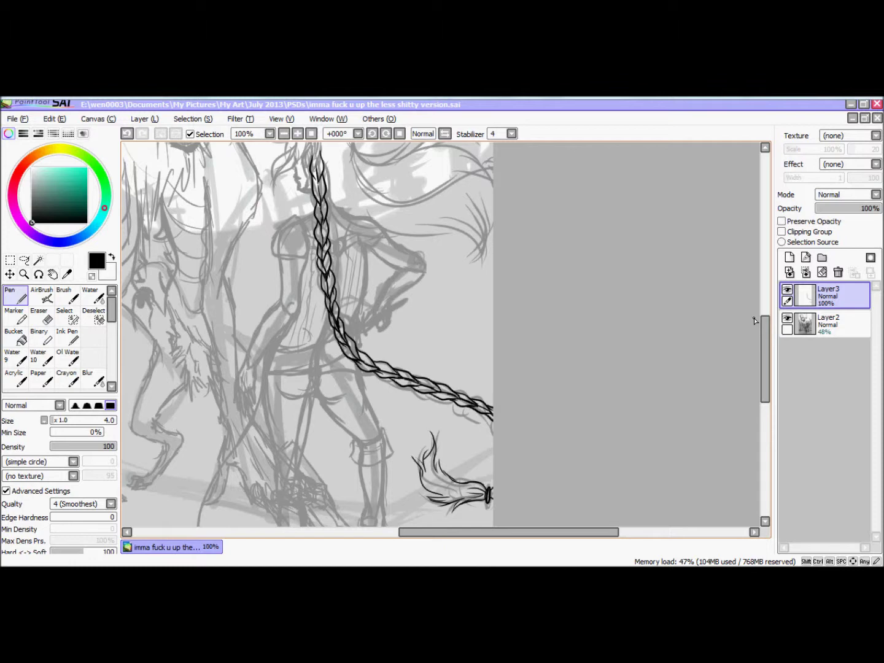
left_click(458, 556)
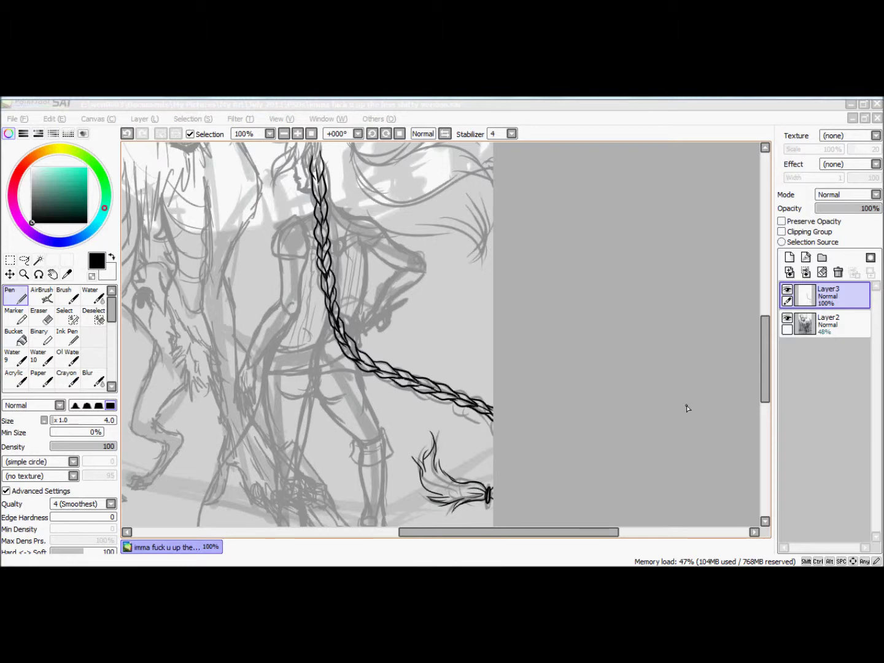
left_click(458, 510)
Ink the outlines of the windblown ponytail, its pointed end, and the small tufts at the hair tie
scroll(722, 313, "up", 2)
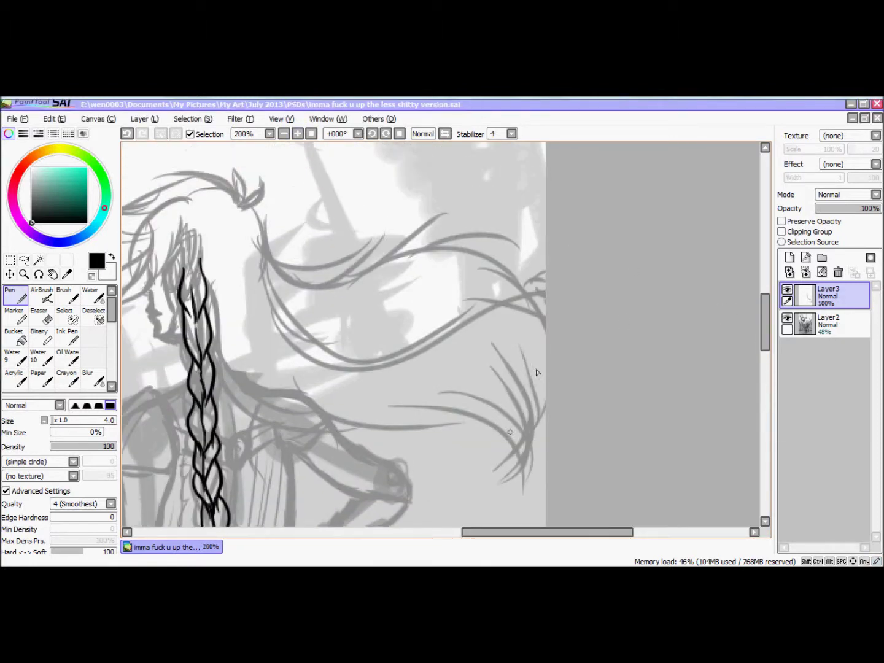
mouse_move(344, 359)
left_mouse_down()
mouse_move(433, 448)
mouse_move(638, 430)
left_mouse_up()
mouse_move(384, 205)
left_mouse_down()
mouse_move(403, 262)
mouse_move(582, 228)
left_mouse_up()
mouse_move(510, 234)
left_mouse_down()
mouse_move(676, 313)
mouse_move(666, 483)
left_mouse_up()
left_click_drag(627, 423, 673, 494)
left_click_drag(365, 164, 376, 204)
left_click_drag(394, 180, 383, 207)
Ink the fringe and the loose strands around the woman's head and at the base of the ponytail
scroll(373, 204, "up", 1)
left_click_drag(248, 207, 224, 253)
left_click_drag(250, 203, 237, 276)
mouse_move(210, 196)
left_mouse_down()
mouse_move(351, 313)
mouse_move(274, 393)
left_mouse_up()
mouse_move(390, 301)
left_mouse_down()
mouse_move(310, 408)
mouse_move(283, 473)
left_mouse_up()
mouse_move(470, 240)
left_mouse_down()
mouse_move(366, 206)
mouse_move(261, 262)
left_mouse_up()
left_click_drag(289, 275, 229, 285)
left_click_drag(307, 247, 248, 287)
left_click_drag(351, 298, 256, 320)
left_click_drag(308, 271, 242, 306)
Ink the woman's face profile beneath the fringe, tidying the lines with the Eraser
scroll(489, 223, "down", 2)
scroll(489, 223, "up", 1)
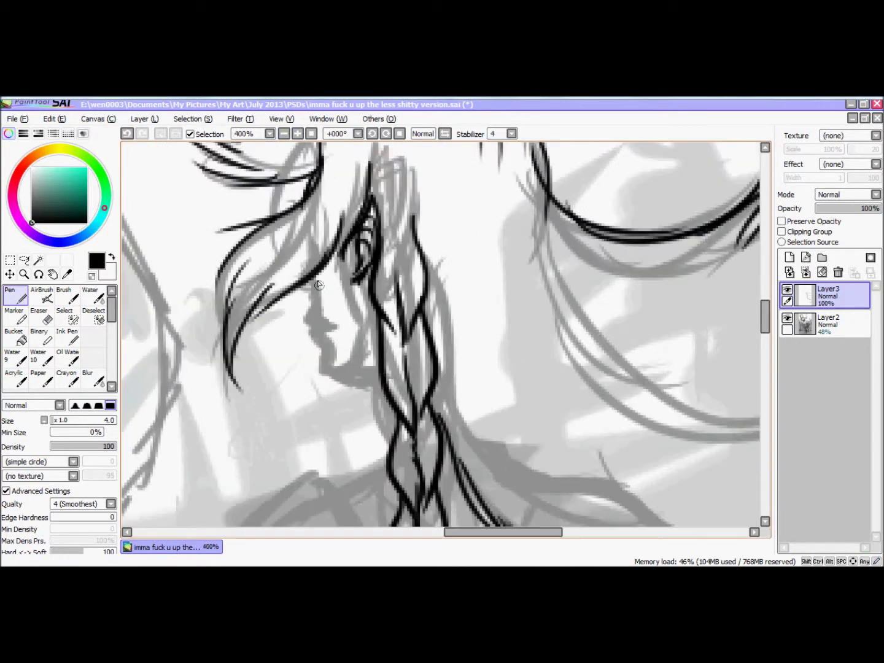
mouse_move(317, 321)
left_mouse_down()
mouse_move(381, 357)
mouse_move(295, 289)
mouse_move(335, 341)
left_mouse_up()
key("e")
left_click(68, 300)
key("n")
Ink the cap sleeve on the lowered arm's shoulder and the back straps with their round buckle
scroll(318, 331, "down", 5)
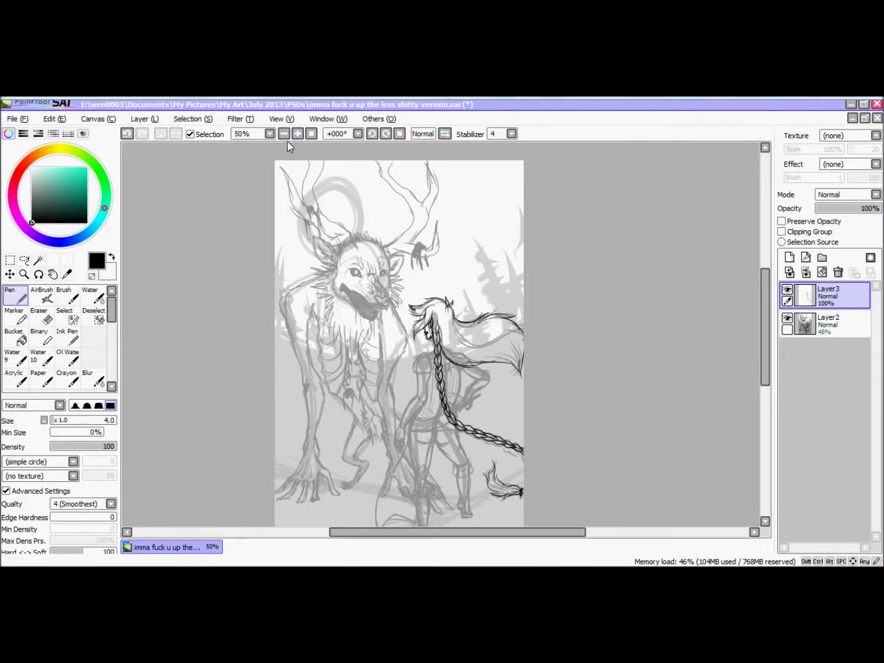
scroll(288, 142, "up", 3)
left_click_drag(766, 319, 765, 340)
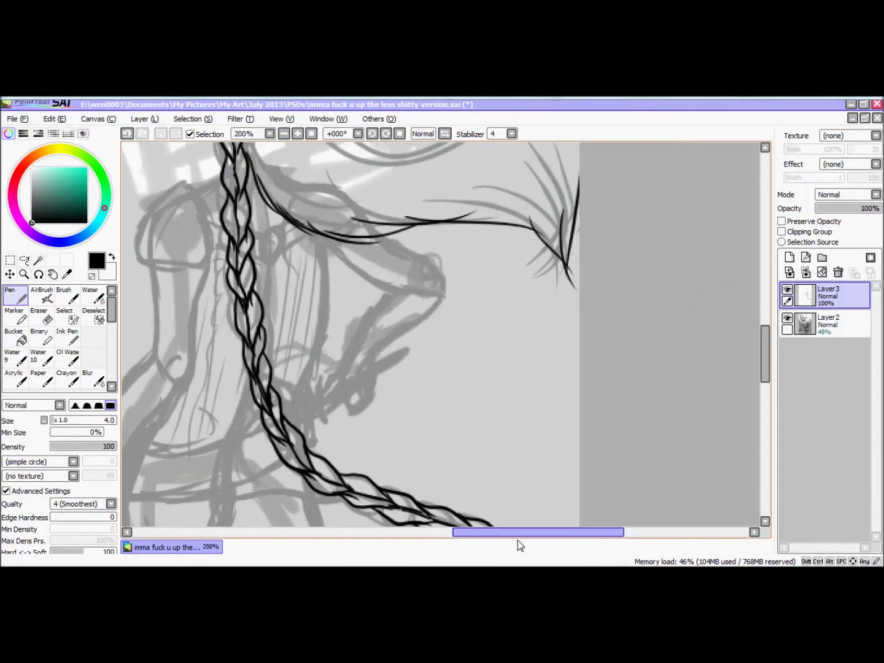
left_click_drag(519, 533, 474, 534)
left_click_drag(764, 335, 764, 324)
mouse_move(354, 331)
left_mouse_down()
mouse_move(370, 415)
mouse_move(368, 354)
left_mouse_up()
scroll(513, 240, "up", 1)
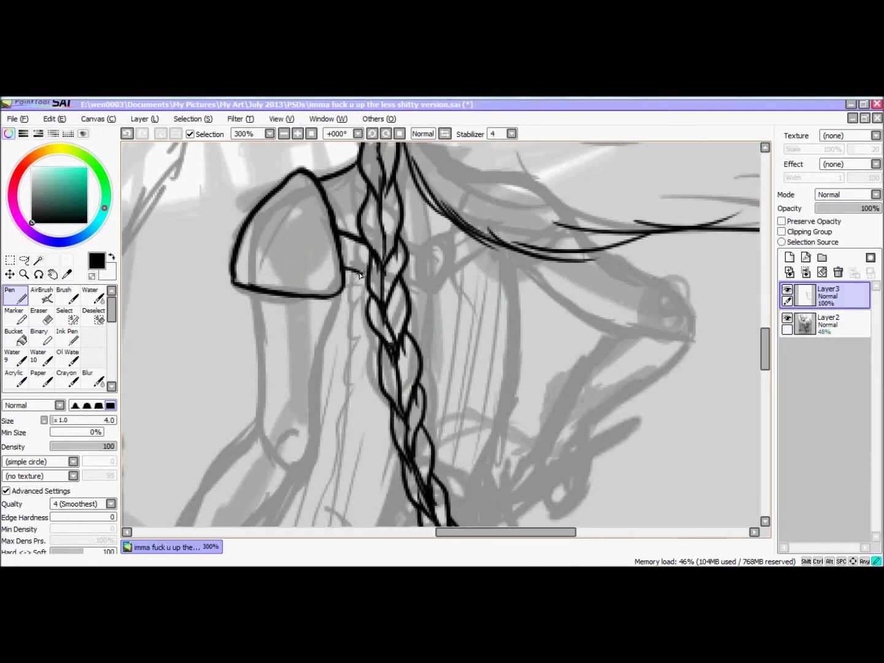
Ink the lowered arm from the sleeve to the wrist, including the crease at the elbow
left_click_drag(766, 348, 766, 364)
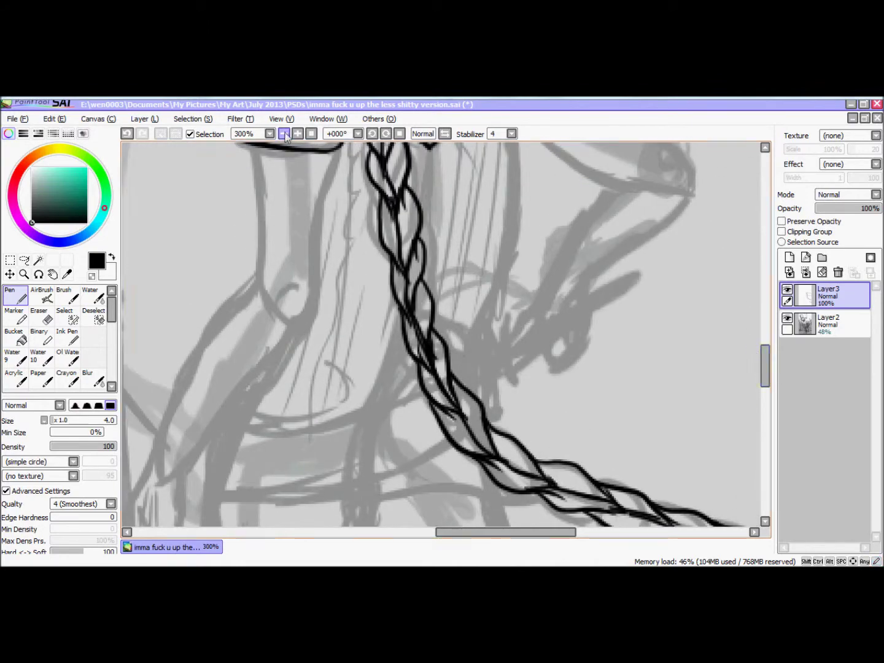
left_click_drag(506, 532, 473, 532)
left_click_drag(765, 364, 766, 362)
left_click_drag(406, 188, 415, 340)
left_click_drag(490, 207, 440, 388)
left_click_drag(467, 330, 426, 357)
left_click_drag(766, 361, 766, 382)
left_click_drag(410, 147, 299, 344)
mouse_move(333, 351)
left_mouse_down()
mouse_move(350, 315)
mouse_move(448, 198)
left_mouse_up()
Ink the lowered hand with its separate fingers and the tendon lines on its back
left_click_drag(766, 382, 765, 391)
mouse_move(301, 248)
left_mouse_down()
mouse_move(275, 306)
mouse_move(280, 373)
left_mouse_up()
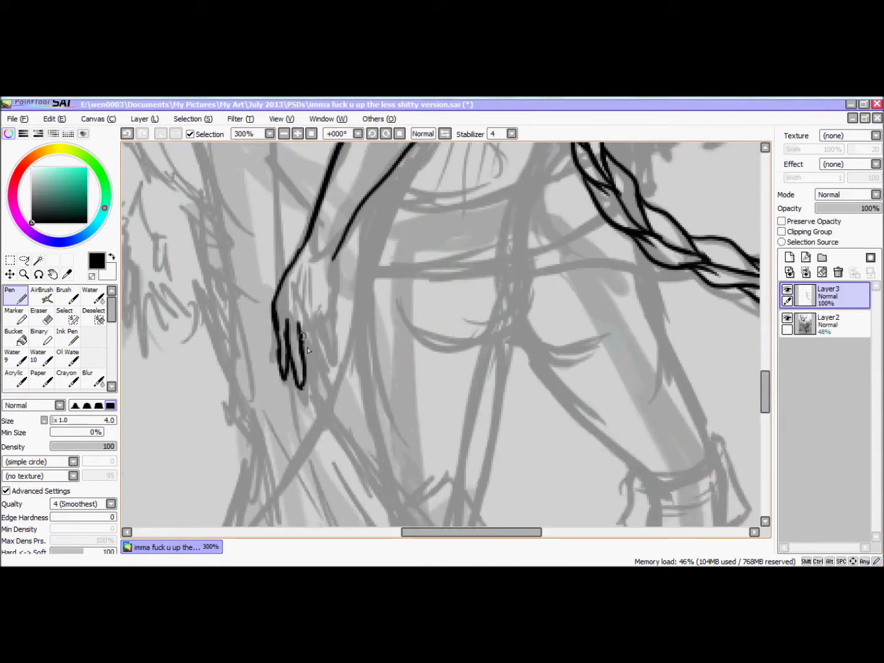
left_click_drag(315, 323, 319, 368)
left_click_drag(336, 251, 325, 336)
left_click_drag(289, 271, 283, 316)
left_click_drag(307, 280, 310, 318)
left_click_drag(276, 270, 265, 336)
Ink the bent arm's upper arm, elbow and forearm, together with the adjacent side of the torso
left_click(285, 134)
left_click(284, 134)
left_click(298, 134)
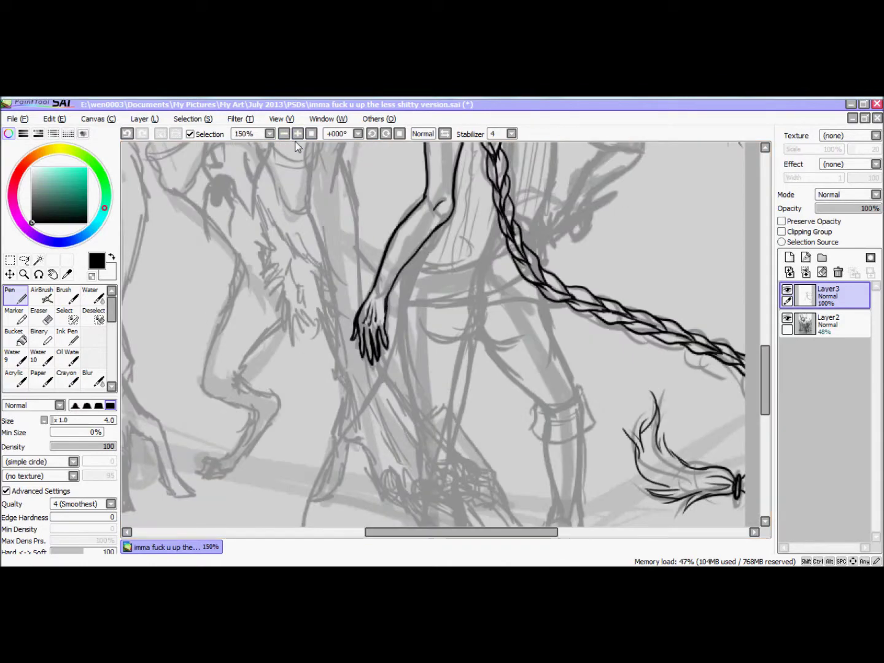
left_click(297, 134)
left_click_drag(491, 529, 533, 530)
scroll(748, 340, "up", 5)
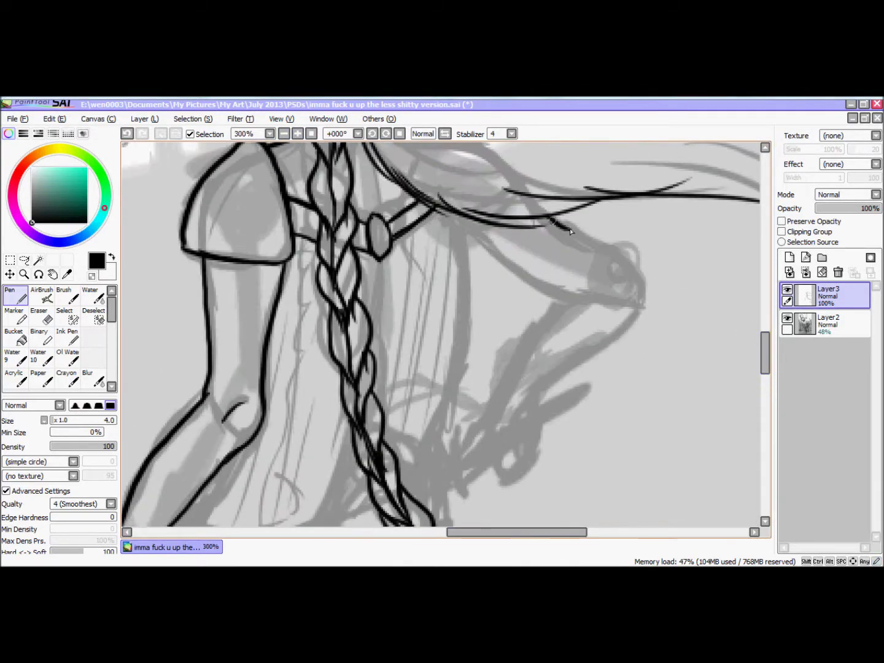
left_click_drag(557, 228, 642, 295)
left_click_drag(482, 203, 457, 310)
left_click_drag(482, 240, 599, 304)
scroll(560, 181, "down", 3)
left_click_drag(559, 181, 488, 301)
mouse_move(638, 169)
left_mouse_down()
mouse_move(640, 196)
mouse_move(533, 297)
left_mouse_up()
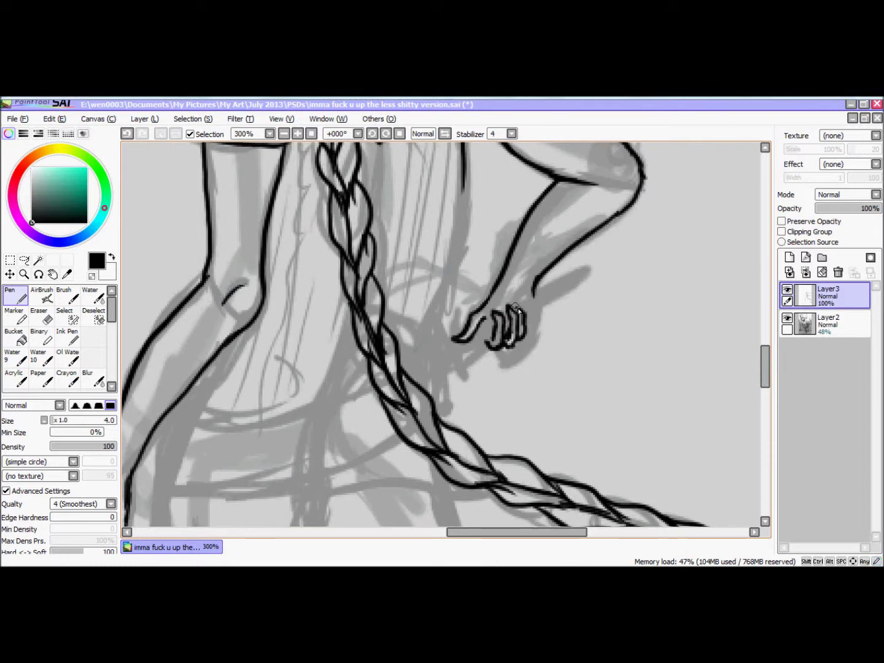
Ink the curled fingers of the bent arm's hand and the knife it holds, with blade and crossguard
left_click_drag(527, 303, 579, 289)
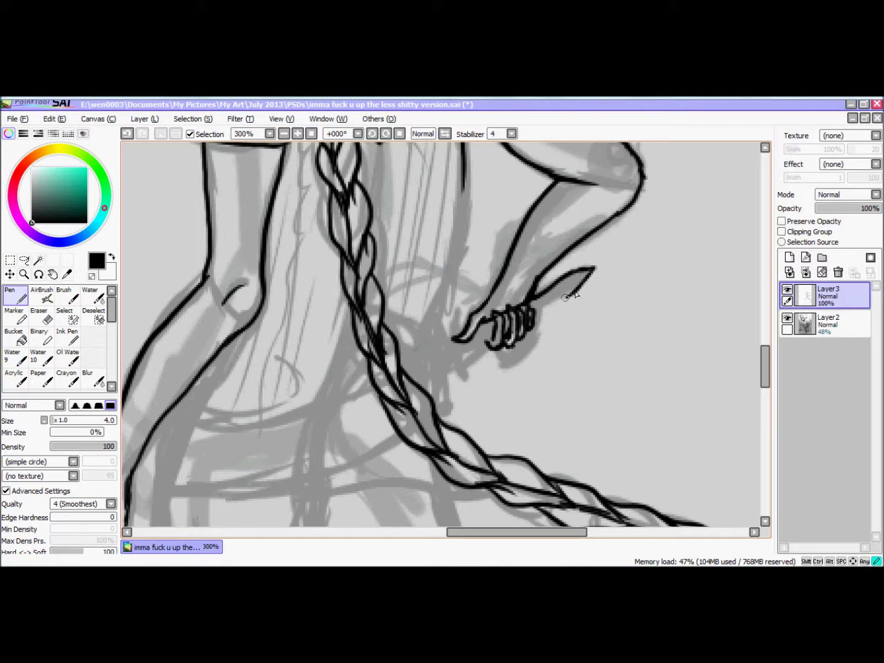
mouse_move(453, 339)
left_mouse_down()
mouse_move(461, 368)
mouse_move(429, 277)
left_mouse_up()
scroll(458, 357, "down", 3)
scroll(430, 276, "up", 4)
scroll(130, 323, "up", 3)
Remove the curved knife blade and ink a straighter, pointed blade extending from the fist
key("ctrl+z")
key("ctrl+z")
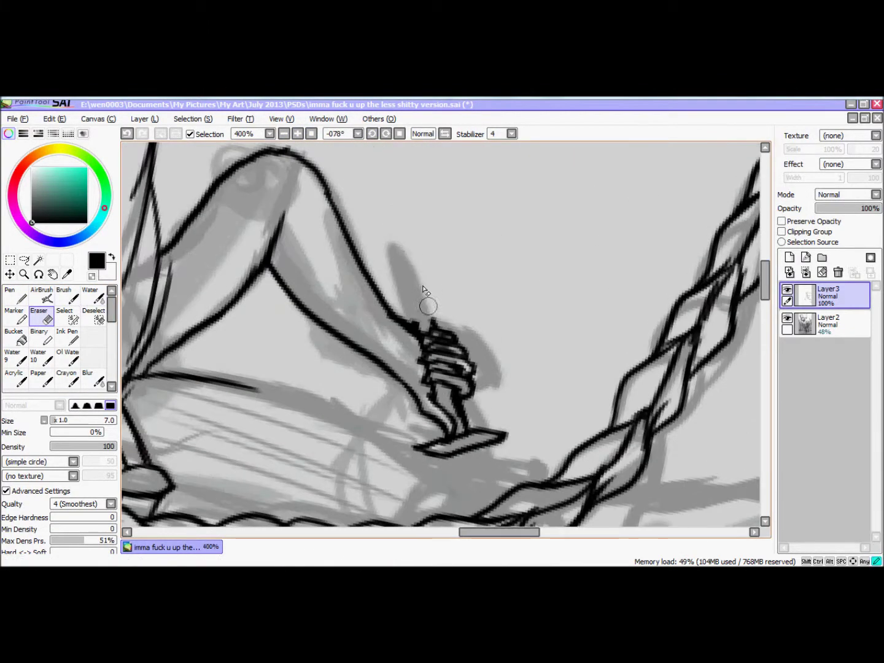
mouse_move(419, 320)
left_mouse_down()
mouse_move(418, 266)
mouse_move(436, 324)
left_mouse_up()
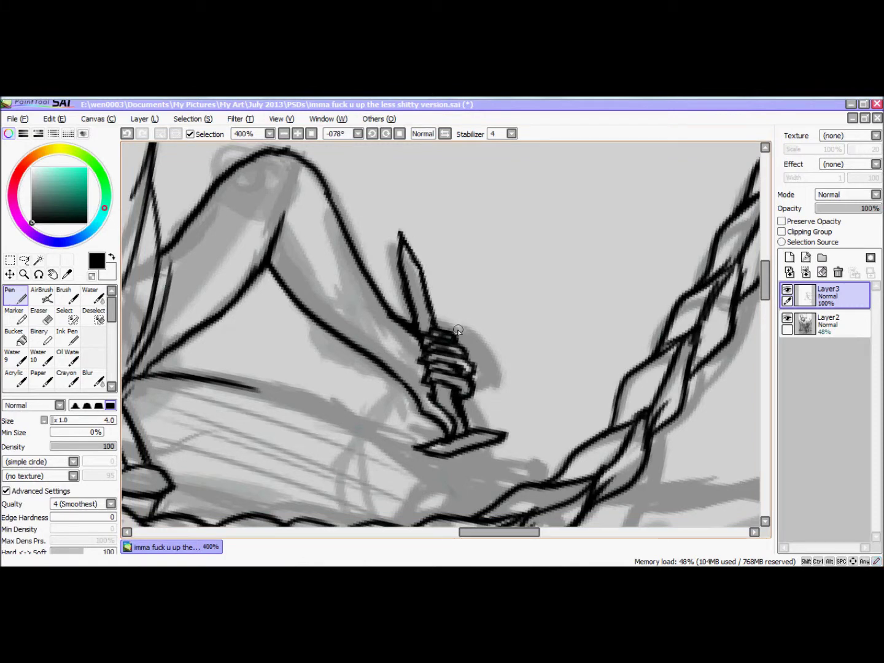
key("Delete")
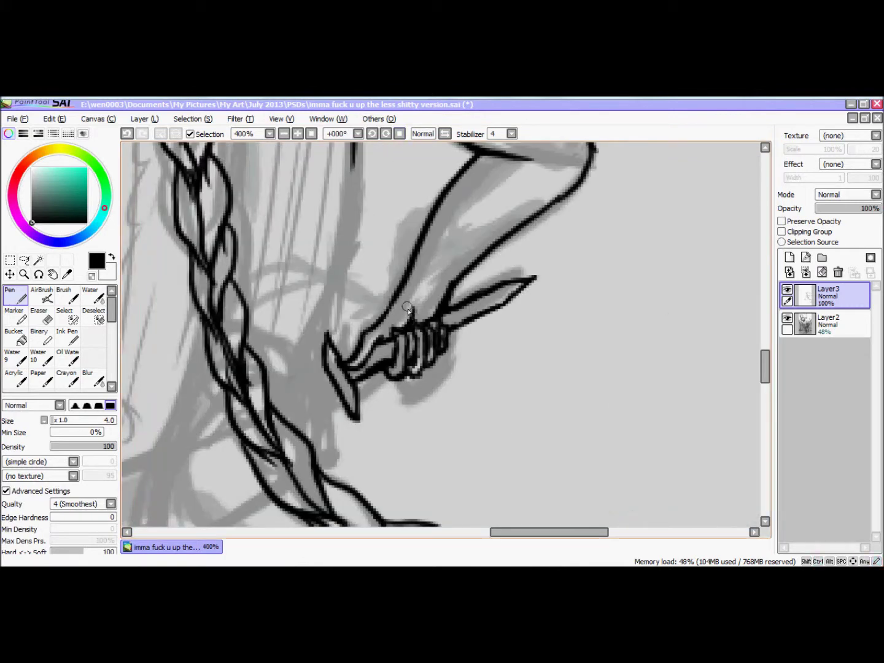
Erase the fingers over the knife and ink the knife's edges as continuous lines through the grip
key("e")
mouse_move(406, 359)
left_mouse_down()
mouse_move(447, 321)
mouse_move(401, 334)
left_mouse_up()
key("n")
mouse_move(464, 324)
left_mouse_down()
mouse_move(406, 359)
mouse_move(401, 340)
mouse_move(393, 368)
mouse_move(423, 348)
left_mouse_up()
key("e")
key("n")
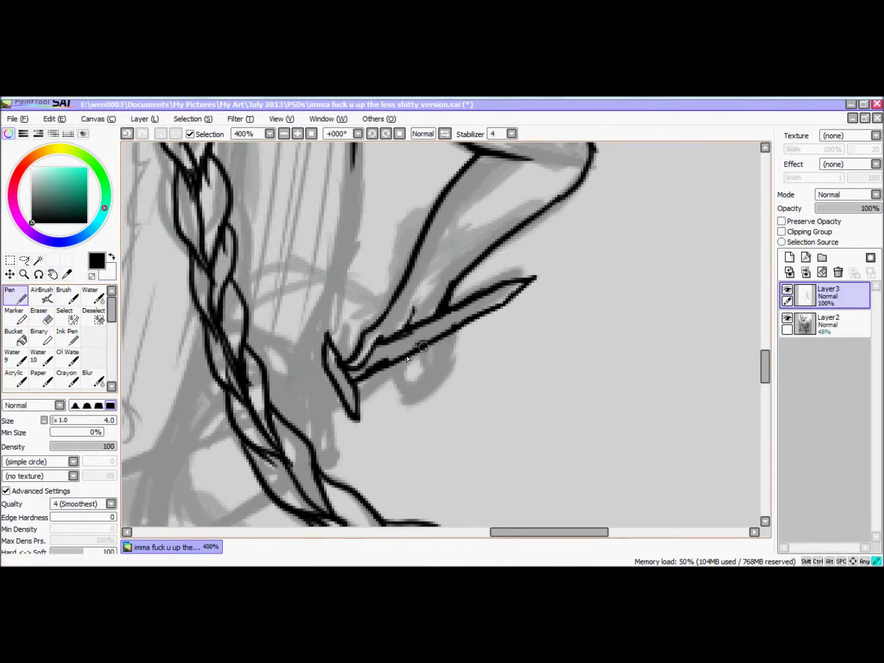
Ink the fist's outer curve and new curled fingers wrapped around the knife handle
mouse_move(382, 377)
left_mouse_down()
mouse_move(440, 339)
mouse_move(400, 357)
left_mouse_up()
left_click_drag(406, 358, 389, 332)
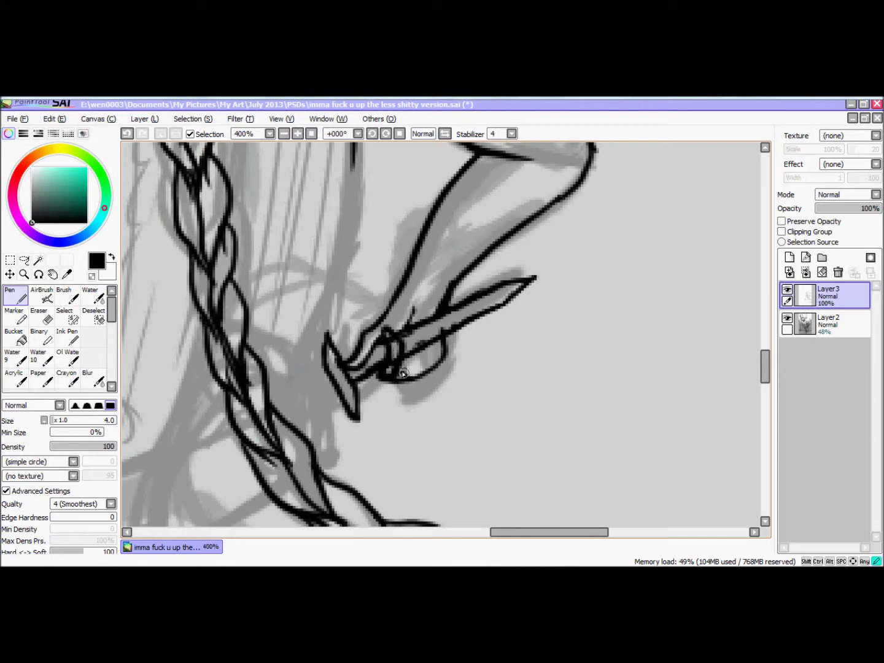
left_click_drag(404, 373, 413, 339)
left_click_drag(421, 361, 398, 322)
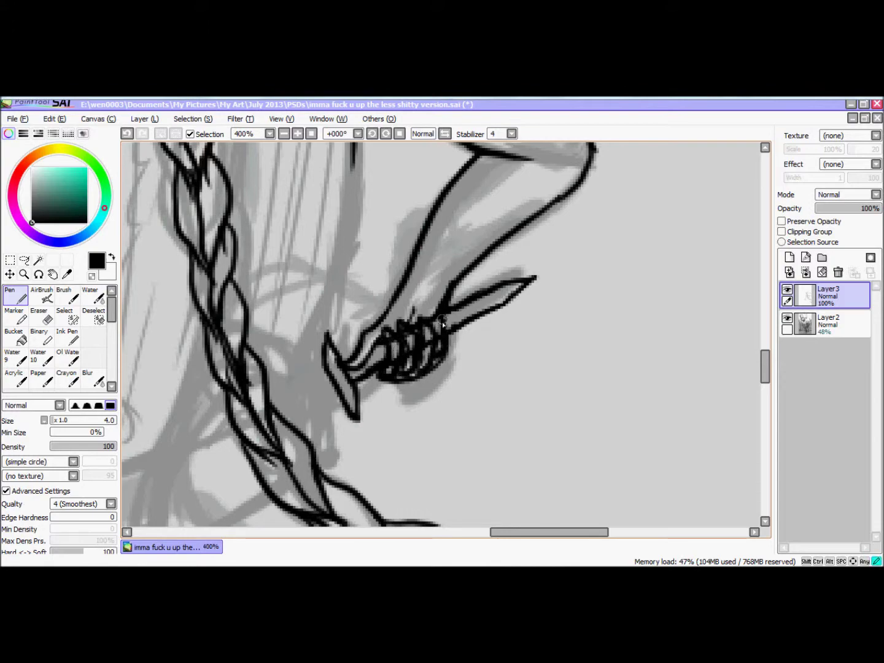
Undo the last finger strokes on the knife hand, then re-ink the curled fingers and clean them with the Eraser
scroll(442, 323, "down", 2)
scroll(429, 338, "up", 1)
scroll(306, 296, "up", 3)
key("e")
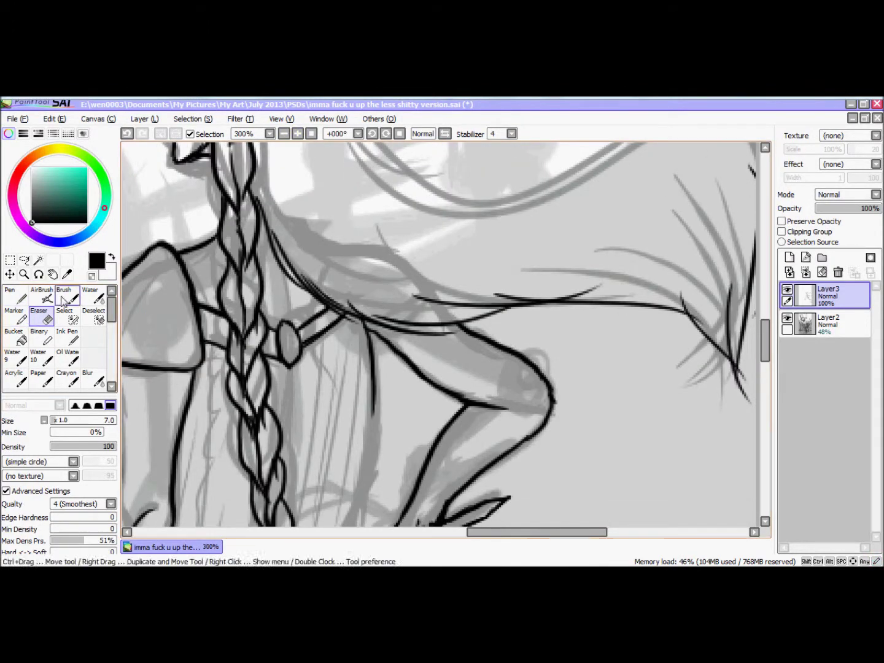
key("n")
scroll(369, 308, "down", 4)
scroll(437, 297, "up", 1)
key("ctrl+z")
key("ctrl+z")
key("ctrl+z")
key("ctrl+z")
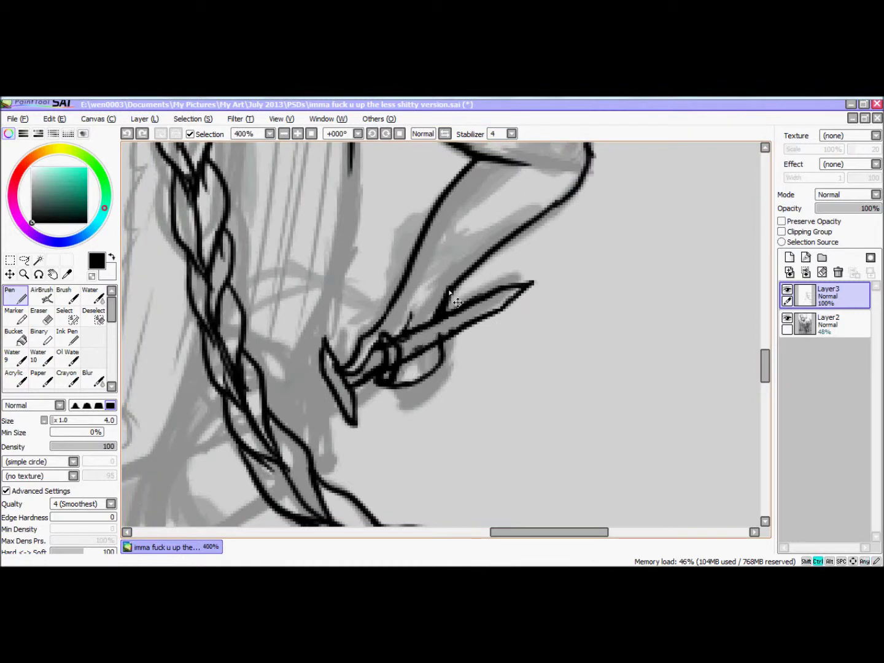
mouse_move(390, 384)
left_mouse_down()
mouse_move(398, 360)
mouse_move(423, 374)
mouse_move(429, 358)
left_mouse_up()
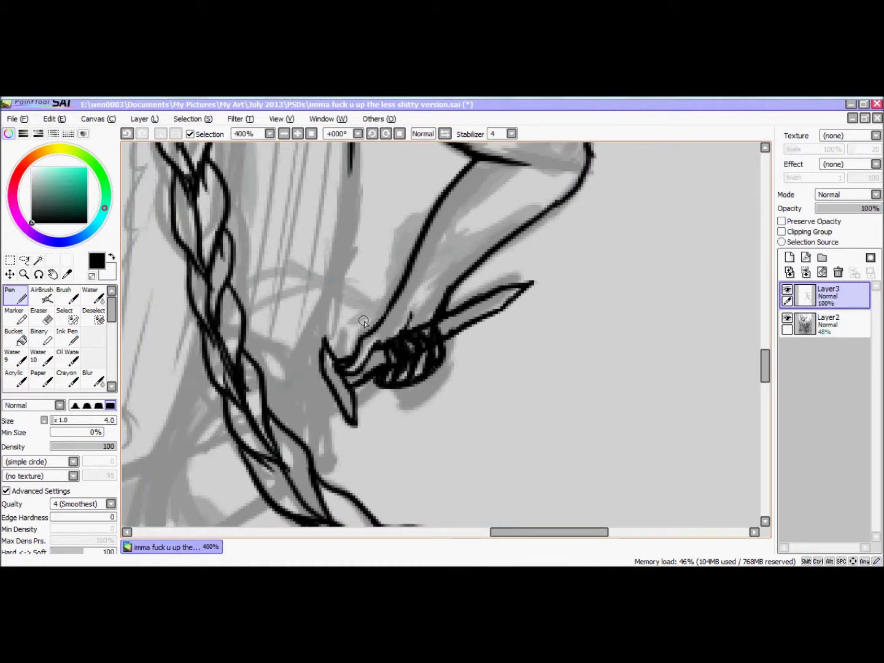
key("e")
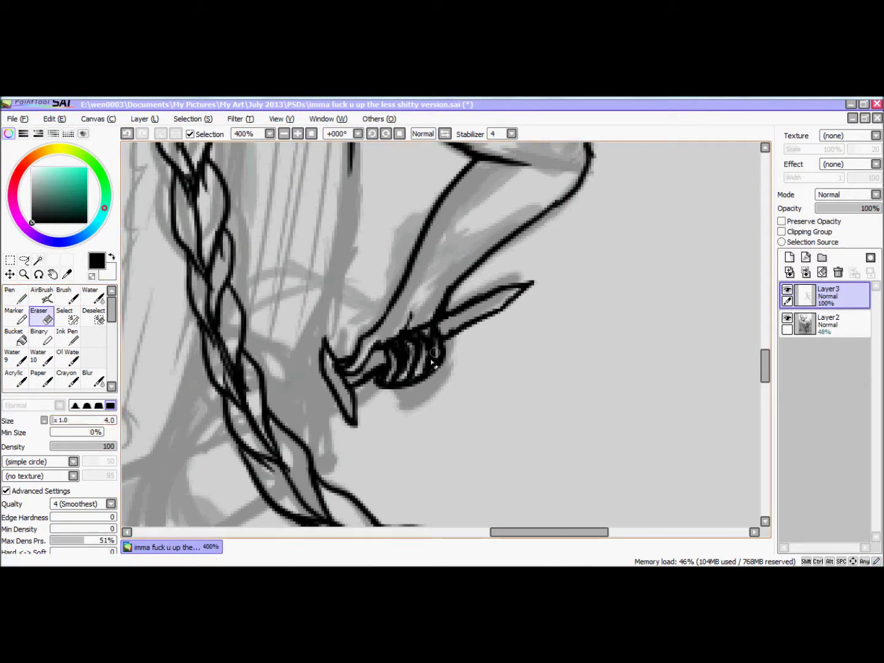
scroll(449, 281, "down", 3)
key("n")
left_click_drag(766, 320, 756, 377)
scroll(755, 378, "up", 2)
scroll(430, 331, "up", 2)
left_click_drag(485, 270, 294, 316)
key("ctrl+z")
Set the pen size to 3 and ink the top's hem and the band around the hips
left_click(312, 136)
scroll(442, 332, "up", 4)
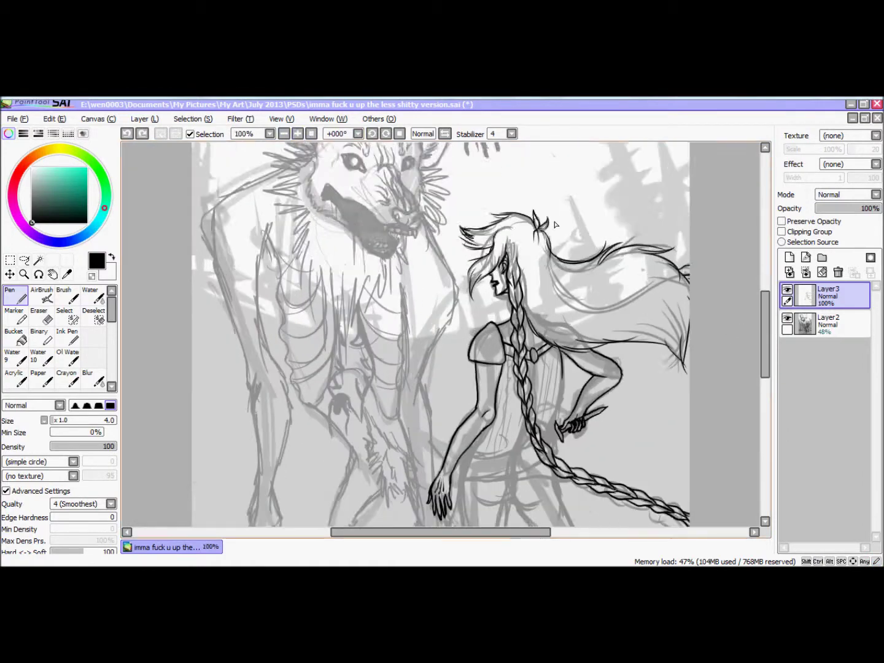
left_click(54, 421)
left_click_drag(641, 245, 661, 237)
mouse_move(612, 264)
left_mouse_down()
mouse_move(500, 275)
mouse_move(560, 326)
left_mouse_up()
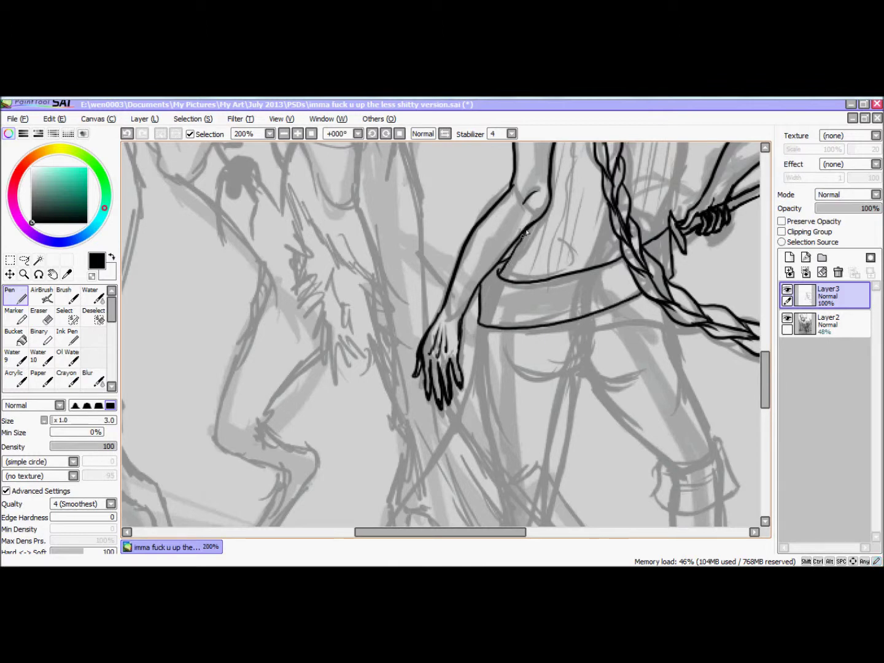
Thin and tidy the hip band's lines with the Eraser, returning to the Pen
key("e")
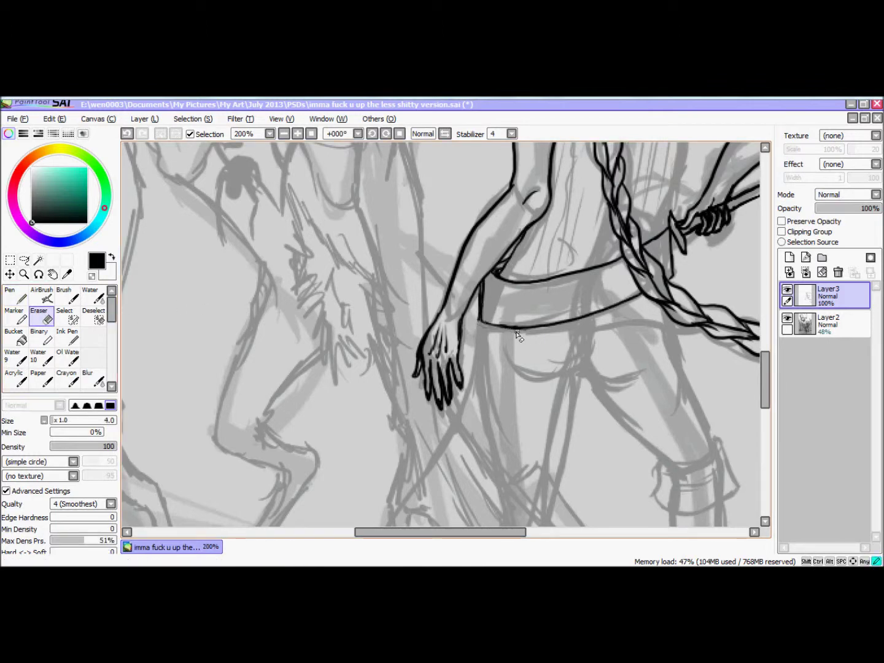
key("n")
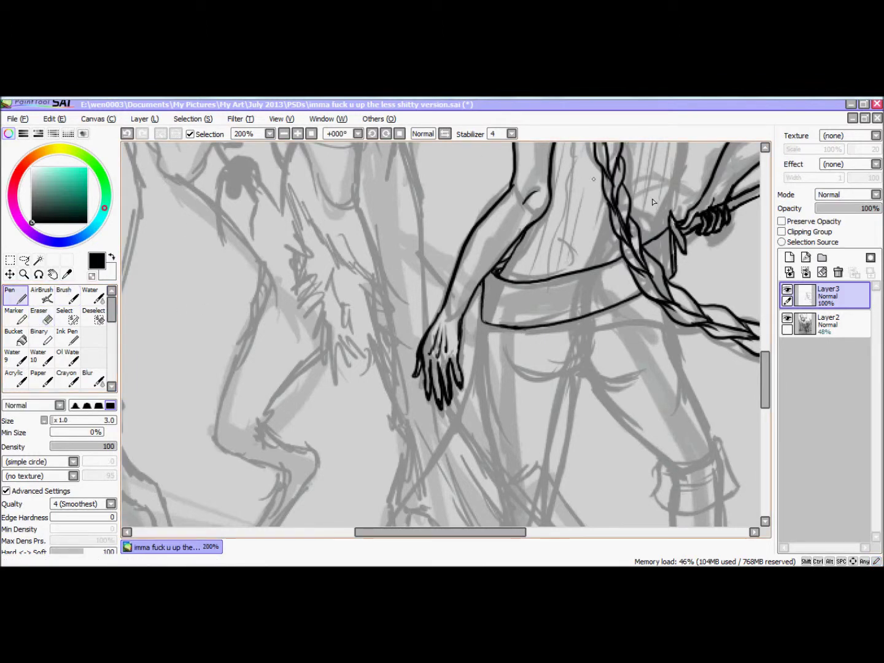
key("e")
key("n")
scroll(545, 226, "down", 5)
scroll(691, 351, "down", 1)
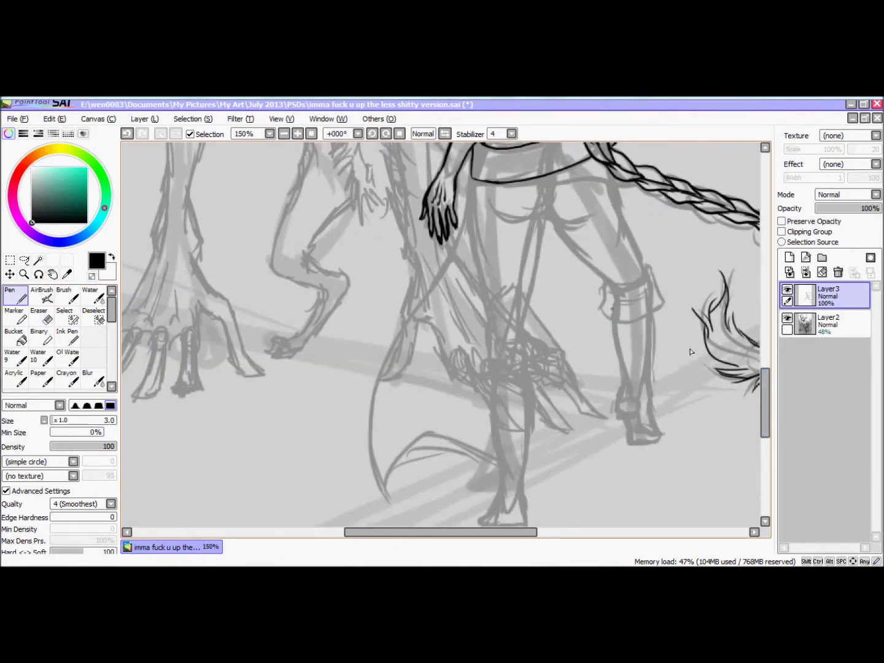
Ink the long cloth tail hanging from the woman's hip band, with two flowing sides and an arched bottom edge
left_click_drag(459, 240, 390, 499)
key("ctrl+z")
mouse_move(472, 176)
left_mouse_down()
mouse_move(422, 306)
mouse_move(394, 500)
left_mouse_up()
mouse_move(552, 174)
left_mouse_down()
mouse_move(525, 479)
mouse_move(496, 373)
mouse_move(445, 454)
left_mouse_up()
key("ctrl+z")
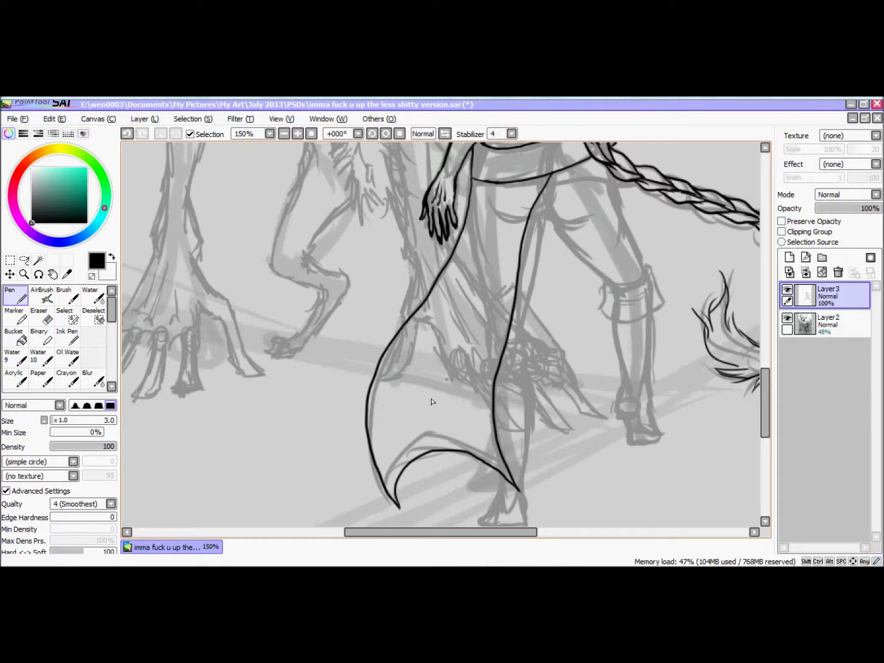
scroll(434, 440, "down", 1)
key("ctrl+z")
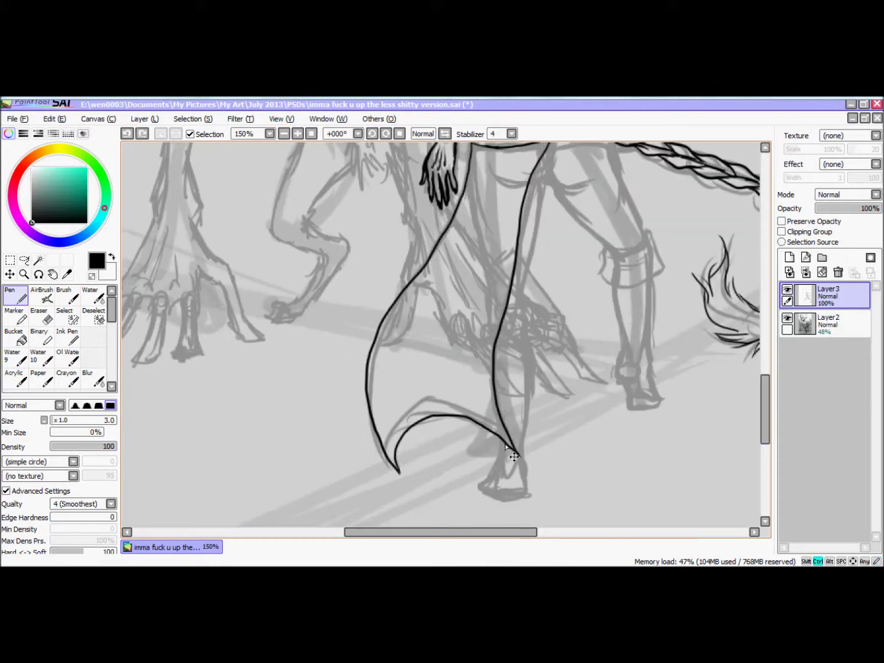
Ink the woman's front leg beside the cloth tail down to the folded boot cuff, including the cuff's crease
left_click(284, 133)
left_click(298, 133)
scroll(430, 337, "down", 3)
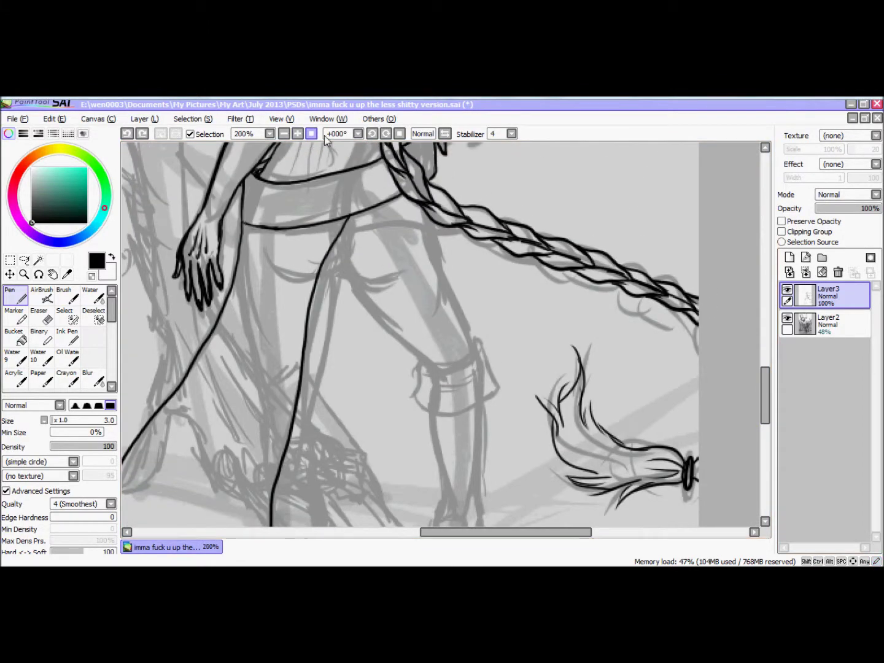
left_click(298, 134)
mouse_move(256, 251)
left_mouse_down()
mouse_move(297, 219)
mouse_move(297, 200)
left_mouse_up()
key("e")
key("n")
scroll(748, 343, "down", 3)
left_click_drag(280, 158, 246, 394)
left_click_drag(766, 408, 766, 429)
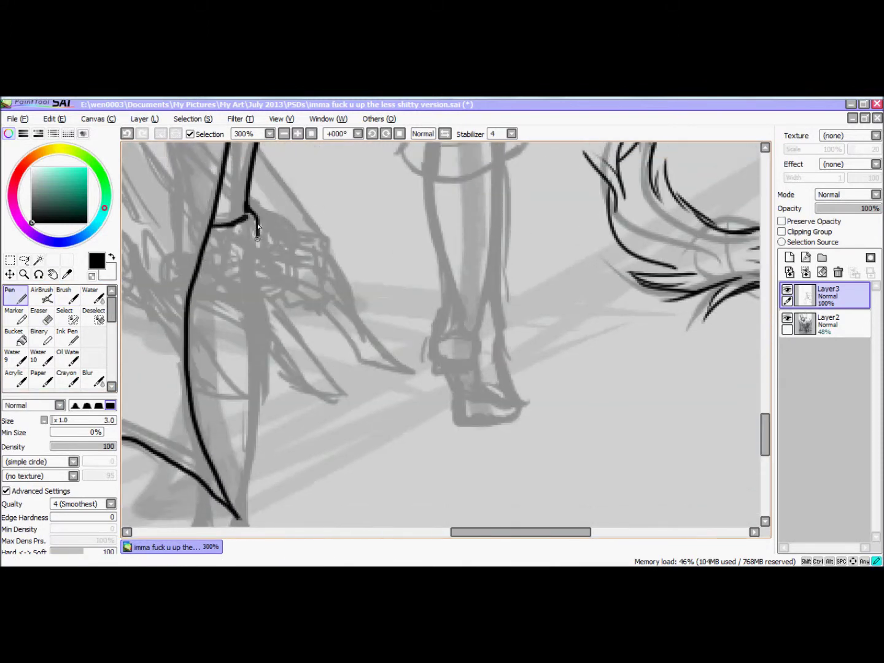
left_click_drag(248, 215, 191, 296)
left_click_drag(239, 257, 215, 269)
Ink the calf below the front boot cuff and the shoe with its thick sole emerging under the cloth tail
left_click_drag(769, 425, 770, 438)
left_click_drag(256, 187, 245, 424)
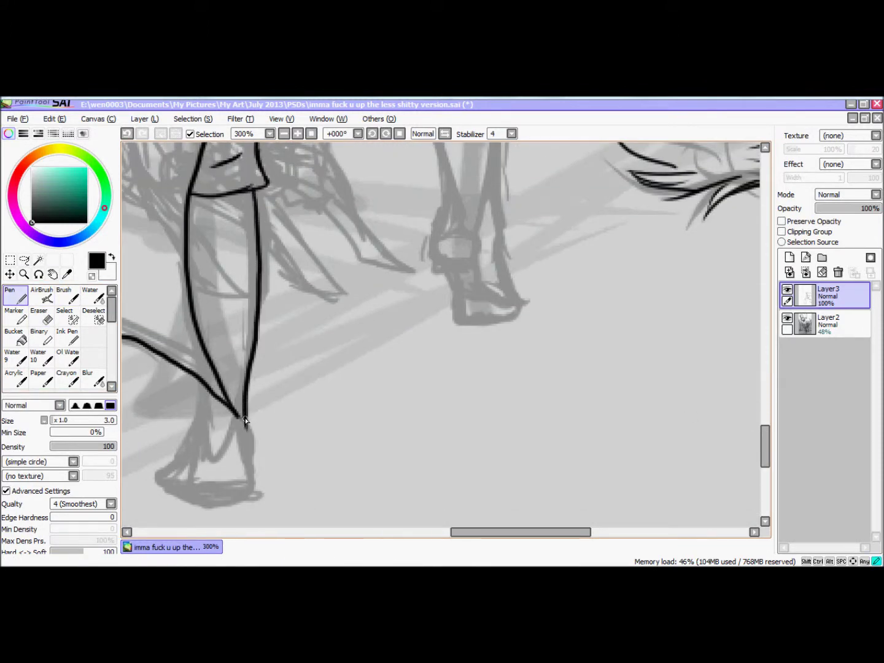
left_click_drag(223, 488, 244, 499)
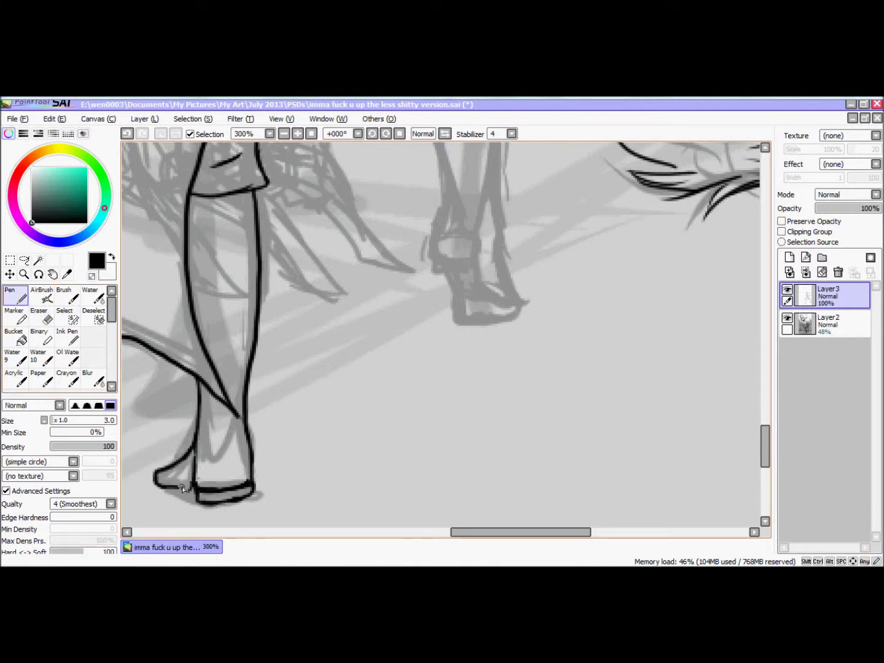
Ink the curves of the woman's buttocks and both contours of her other, outstretched thigh
left_click(766, 409)
mouse_move(306, 258)
left_mouse_down()
mouse_move(277, 291)
mouse_move(378, 285)
left_mouse_up()
left_click_drag(430, 202, 493, 396)
left_click_drag(304, 286, 435, 430)
Ink the folded boot cuff below the knee of the outstretched leg, with its crease lines
left_click(283, 134)
left_click(297, 133)
left_click(297, 134)
mouse_move(418, 339)
left_mouse_down()
mouse_move(496, 321)
mouse_move(529, 383)
mouse_move(402, 390)
left_mouse_up()
mouse_move(418, 337)
left_mouse_down()
mouse_move(407, 374)
mouse_move(418, 366)
left_mouse_up()
left_click_drag(428, 373, 489, 361)
left_click_drag(473, 376, 496, 363)
Ink the outstretched leg's calf, heel block and foot, undoing the last faulty stroke at the foot
scroll(741, 368, "down", 5)
left_click_drag(502, 183, 500, 384)
left_click_drag(428, 198, 448, 326)
scroll(487, 334, "down", 3)
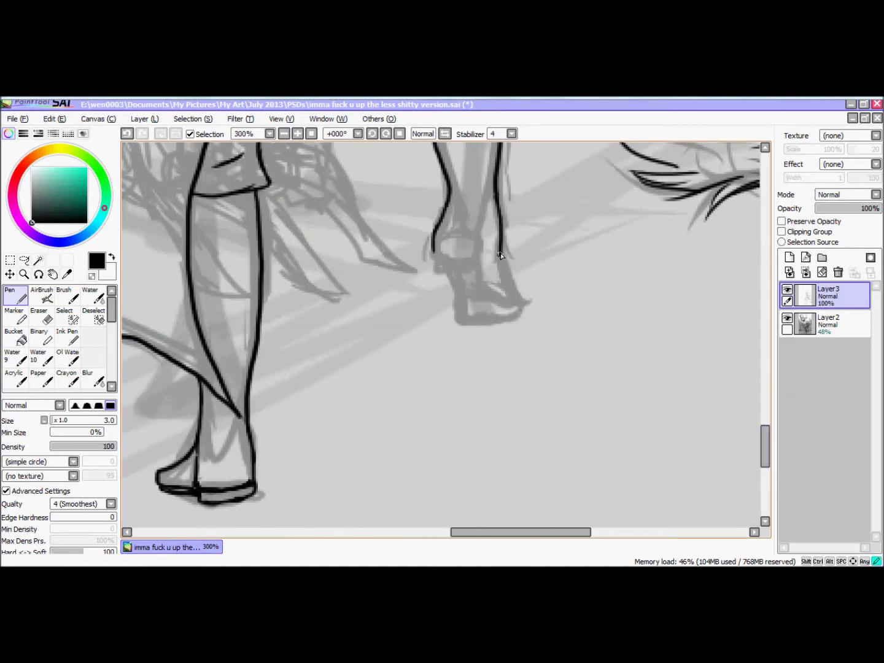
left_click_drag(434, 246, 473, 261)
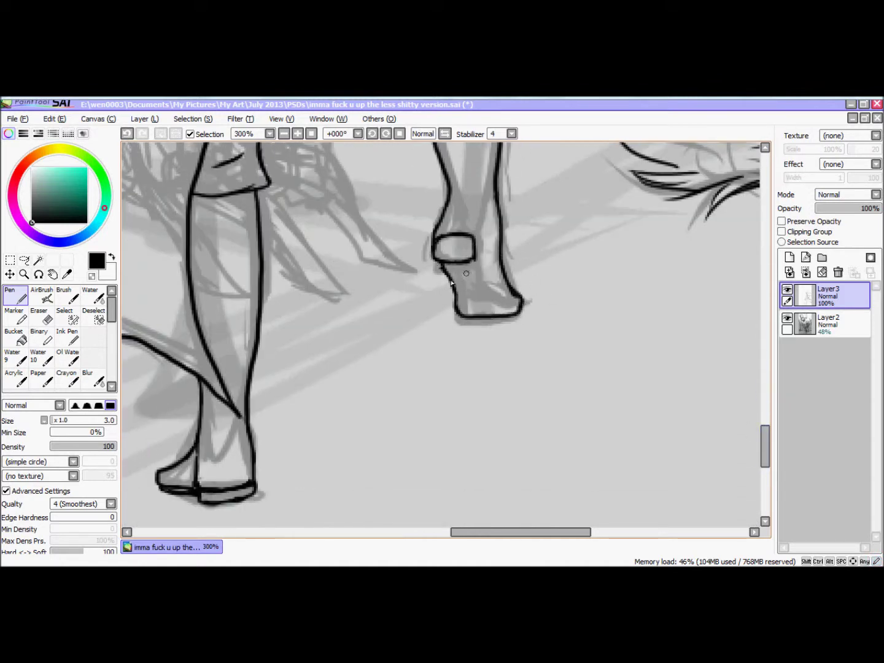
key("ctrl+z")
Ink fold lines across the woman's hip band and touch up the clothing details on her lower body
scroll(470, 304, "up", 3)
left_click(283, 133)
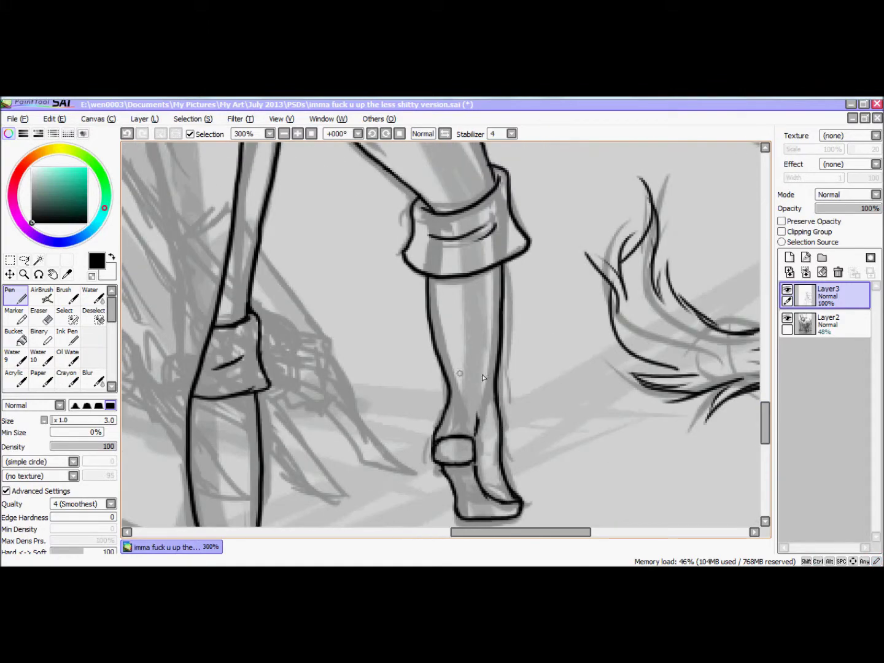
left_click(283, 133)
scroll(756, 341, "up", 5)
key("ctrl+plus")
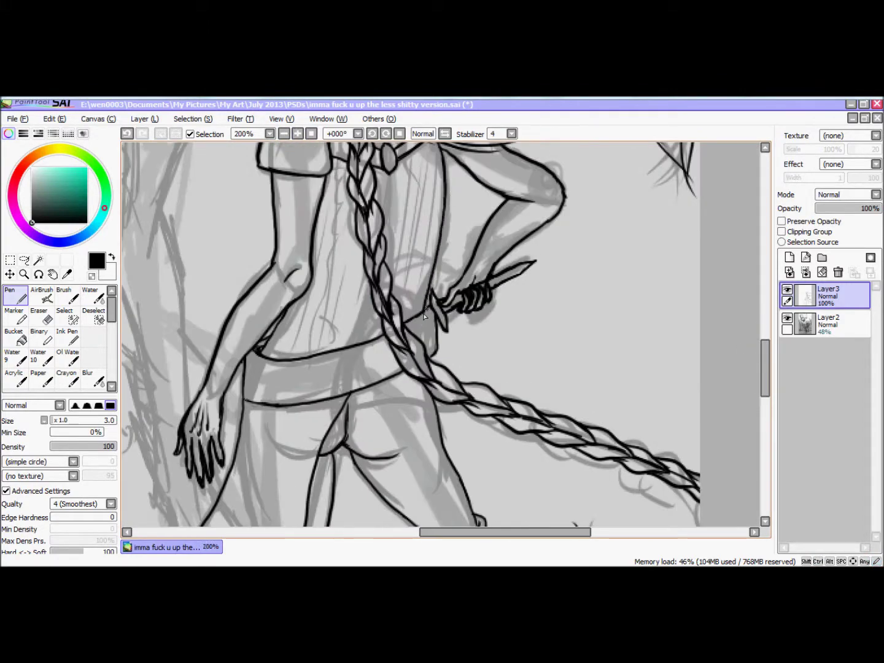
key("ctrl+minus")
key("ctrl+minus")
key("ctrl+minus")
key("ctrl+plus")
key("ctrl+plus")
scroll(509, 274, "down", 3)
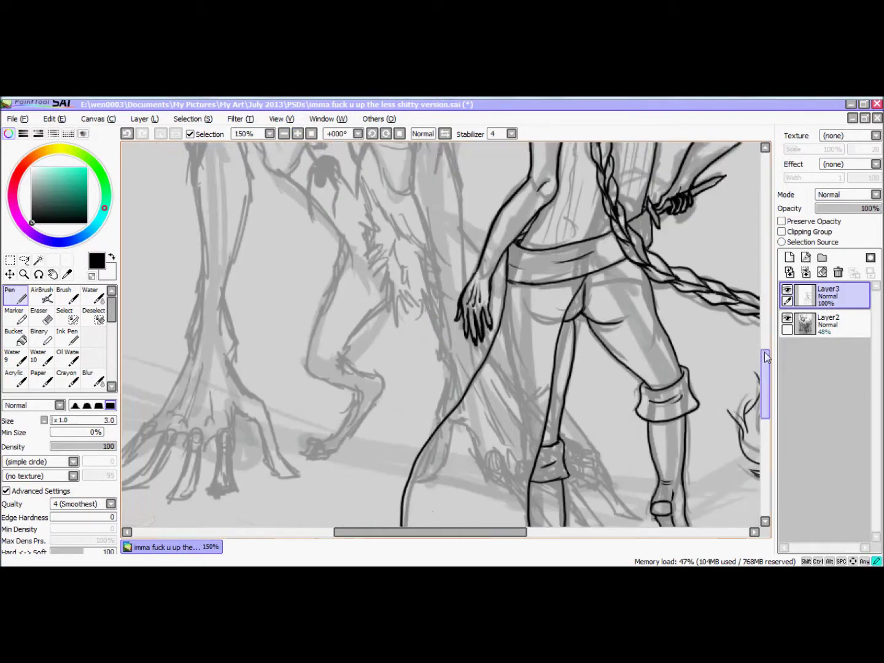
key("e")
key("n")
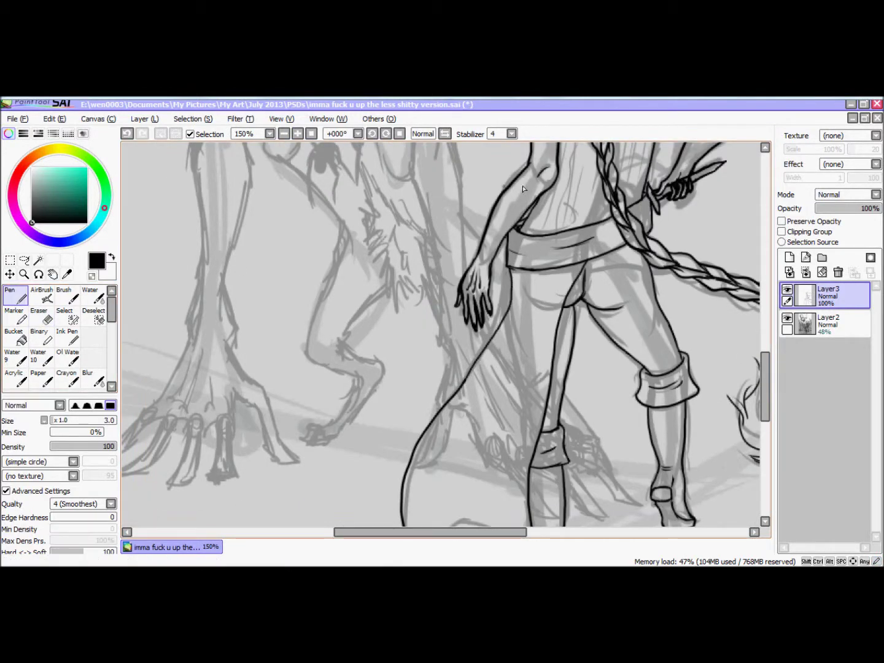
key("ctrl+minus")
key("ctrl+minus")
key("ctrl+plus")
key("ctrl+plus")
key("ctrl+plus")
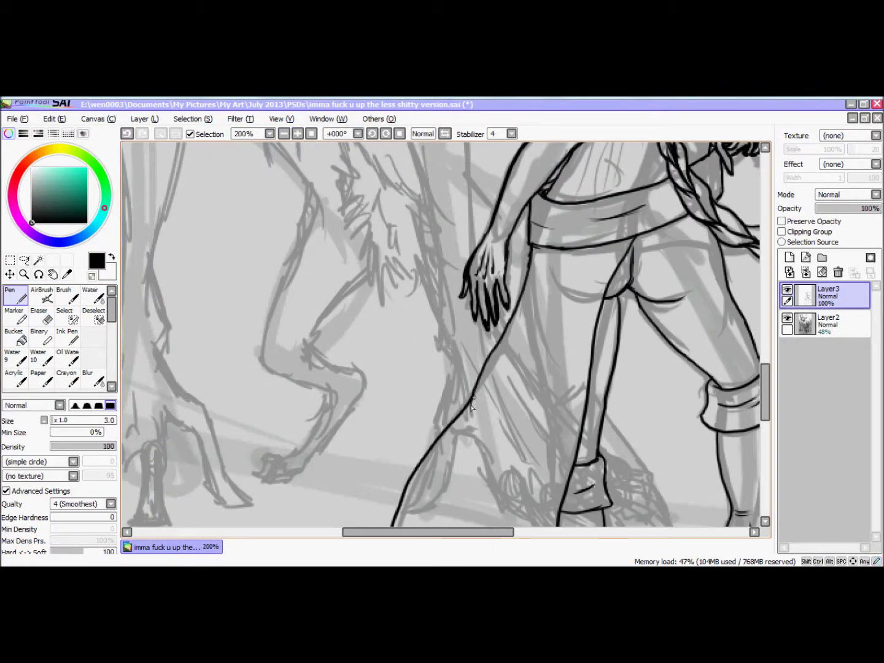
key("e")
key("ctrl+minus")
key("ctrl+minus")
key("ctrl+minus")
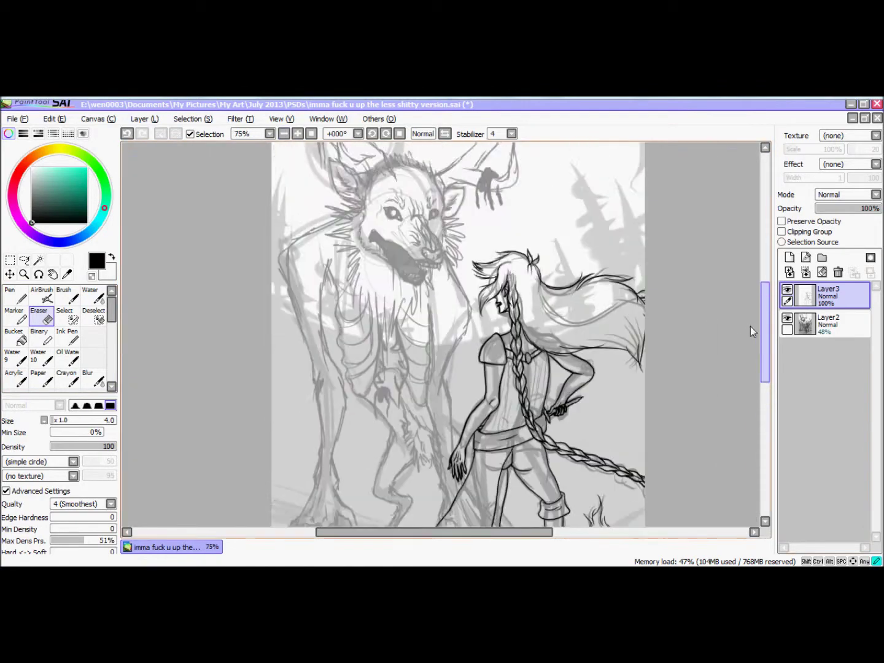
scroll(741, 348, "down", 2)
With the Pen, ink the beast's nose, nostrils, muzzle wrinkles and front upper lip
key("ctrl+plus")
left_click(300, 135)
key("n")
left_click(297, 134)
left_click(298, 134)
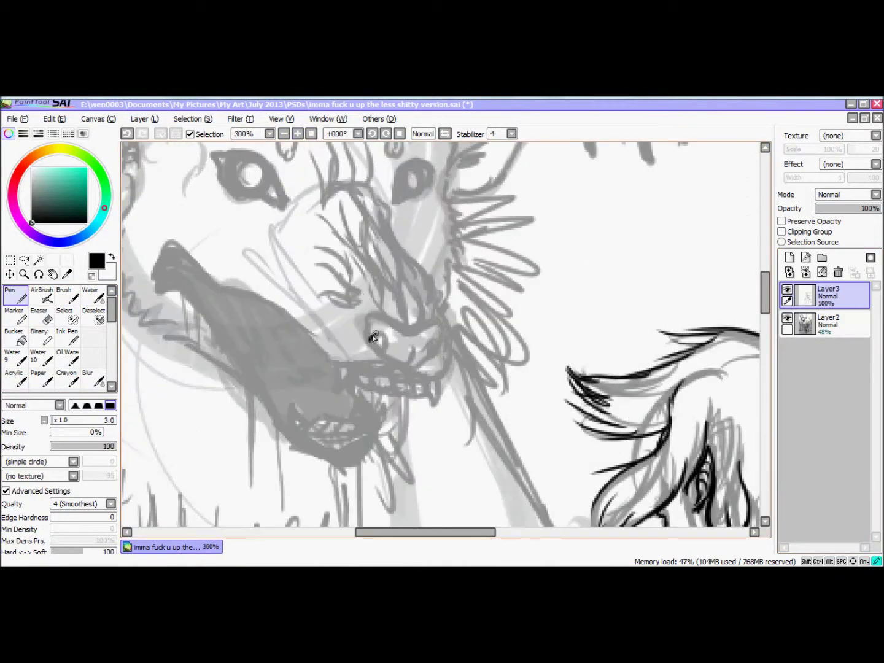
mouse_move(422, 368)
left_mouse_down()
mouse_move(397, 329)
mouse_move(399, 288)
mouse_move(382, 253)
mouse_move(373, 255)
mouse_move(323, 187)
mouse_move(429, 302)
mouse_move(351, 305)
mouse_move(442, 319)
mouse_move(428, 378)
left_mouse_up()
left_click_drag(428, 377, 310, 344)
Ink the upper edge of the beast's open mouth back to its corner and the row of upper teeth and fangs
scroll(430, 338, "left", 3)
mouse_move(470, 351)
left_mouse_down()
mouse_move(436, 310)
mouse_move(310, 270)
mouse_move(326, 242)
left_mouse_up()
left_click_drag(309, 236, 322, 226)
scroll(507, 276, "up", 1)
mouse_move(507, 277)
left_mouse_down()
mouse_move(584, 296)
mouse_move(602, 284)
mouse_move(646, 284)
left_mouse_up()
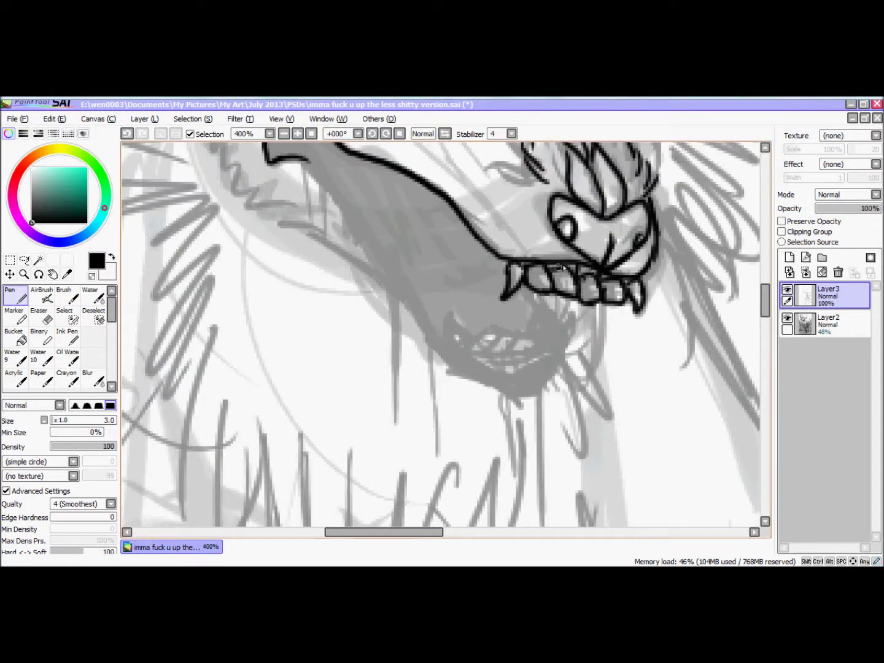
Ink the beast's lower teeth and fangs along the gum line
left_click_drag(451, 338, 542, 355)
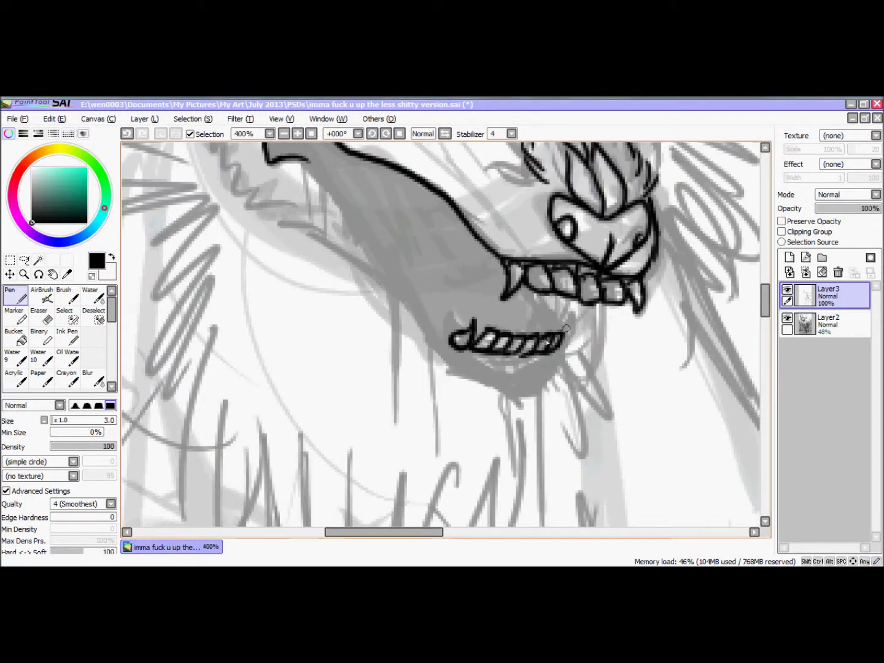
left_click_drag(451, 332, 434, 328)
mouse_move(543, 293)
left_mouse_down()
mouse_move(555, 332)
mouse_move(562, 323)
left_mouse_up()
mouse_move(432, 332)
left_mouse_down()
mouse_move(479, 372)
mouse_move(559, 357)
left_mouse_up()
Ink the beast's lower jaw from the mouth corner around the chin, doubling the lip line
mouse_move(500, 359)
left_mouse_down()
mouse_move(543, 358)
mouse_move(612, 468)
left_mouse_up()
left_click_drag(369, 246, 500, 418)
mouse_move(346, 180)
left_mouse_down()
mouse_move(329, 257)
mouse_move(378, 263)
left_mouse_up()
mouse_move(369, 258)
left_mouse_down()
mouse_move(519, 451)
mouse_move(622, 441)
left_mouse_up()
left_click_drag(479, 411, 560, 479)
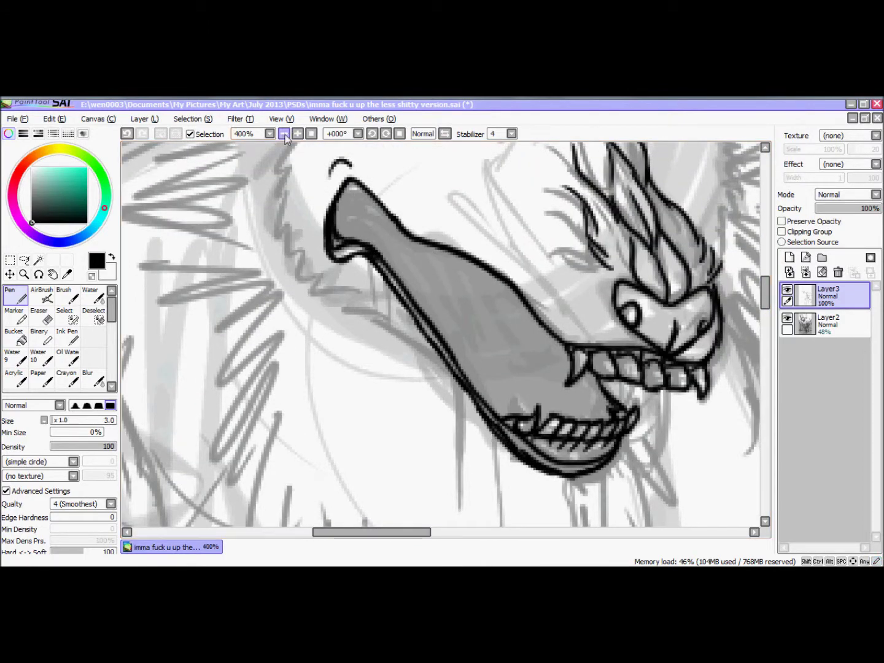
Ink jagged fur along the beast's cheek and jaw, and the wrinkles between its eyes and down the muzzle
left_click(284, 134)
left_click(298, 134)
mouse_move(360, 295)
left_mouse_down()
mouse_move(297, 245)
mouse_move(264, 163)
left_mouse_up()
left_click_drag(763, 307, 763, 298)
left_click_drag(375, 399, 476, 482)
left_click_drag(764, 297, 764, 279)
left_click_drag(571, 295, 555, 399)
left_click_drag(593, 323, 599, 390)
left_click_drag(764, 279, 764, 291)
left_click_drag(483, 366, 547, 420)
left_click_drag(763, 292, 765, 276)
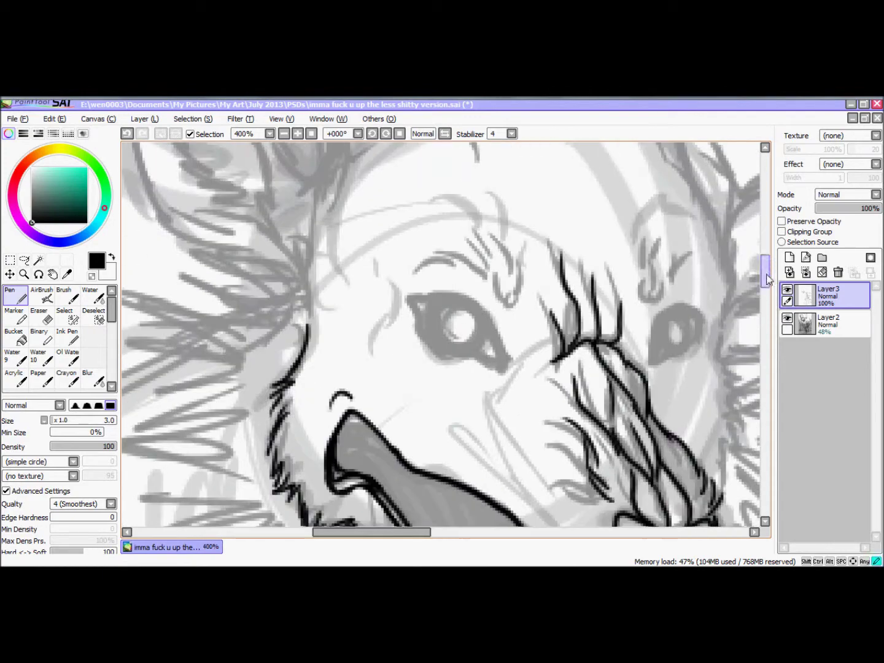
Ink the outlines of both of the beast's eyes, including the round irises
key("minus")
key("minus")
key("plus")
key("plus")
left_click_drag(600, 368, 636, 338)
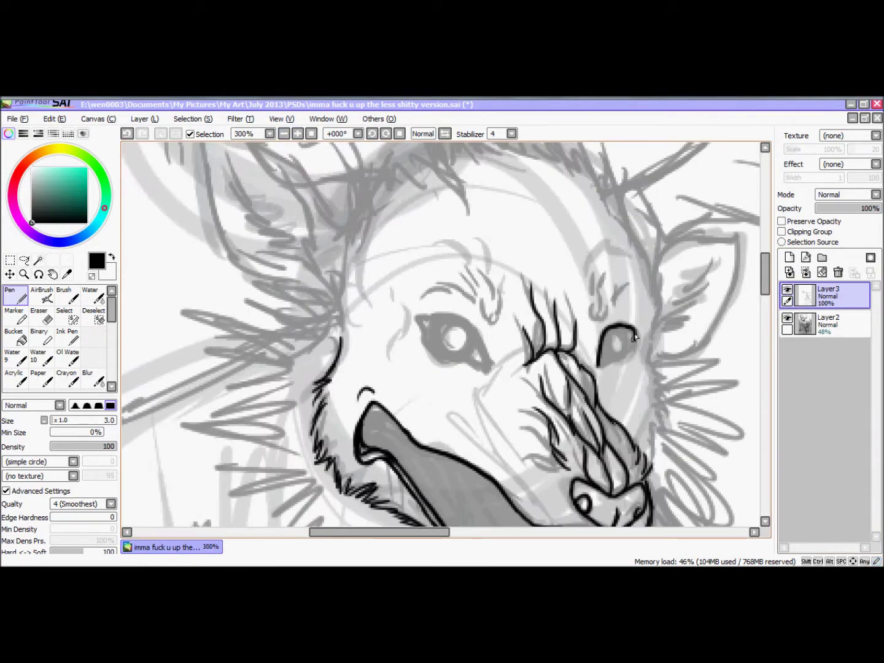
left_click_drag(489, 369, 428, 344)
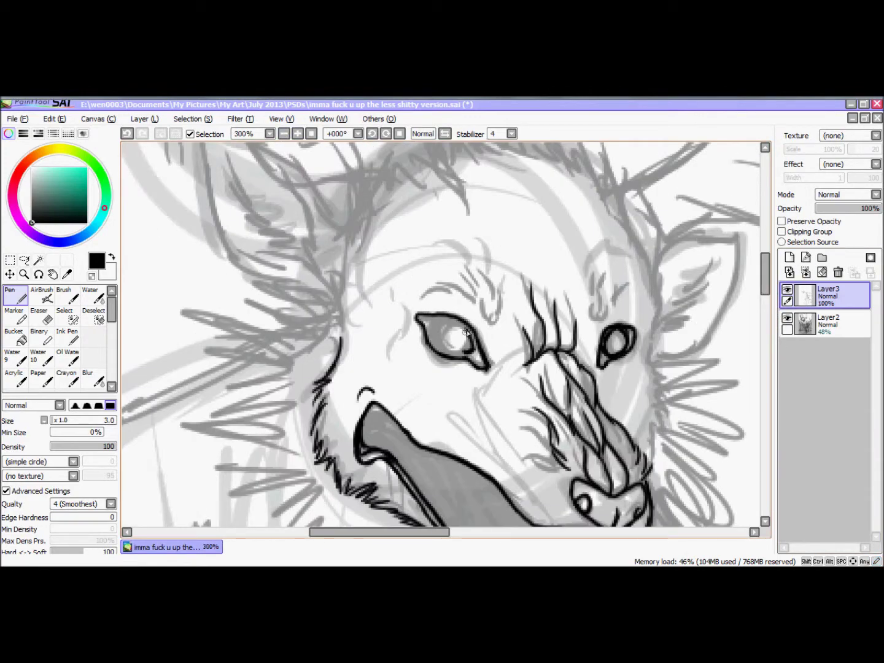
Ink the brow wrinkles and fur marks around the beast's eyes and the fur on its far cheek
mouse_move(764, 274)
left_mouse_down()
mouse_move(764, 294)
mouse_move(764, 273)
left_mouse_up()
left_click_drag(605, 277, 593, 320)
left_click_drag(427, 297, 498, 317)
left_click_drag(402, 311, 390, 344)
left_click_drag(649, 323, 670, 402)
scroll(663, 332, "down", 3)
left_click_drag(761, 289, 760, 270)
Ink short, spiky fur over the top of the beast's head and down both sides to the cheeks
left_click_drag(657, 387, 633, 274)
left_click_drag(639, 304, 595, 206)
left_click_drag(599, 251, 485, 179)
left_click_drag(510, 223, 442, 188)
left_click_drag(479, 273, 421, 213)
left_click_drag(384, 233, 344, 350)
left_click_drag(430, 221, 381, 258)
left_click_drag(665, 258, 645, 332)
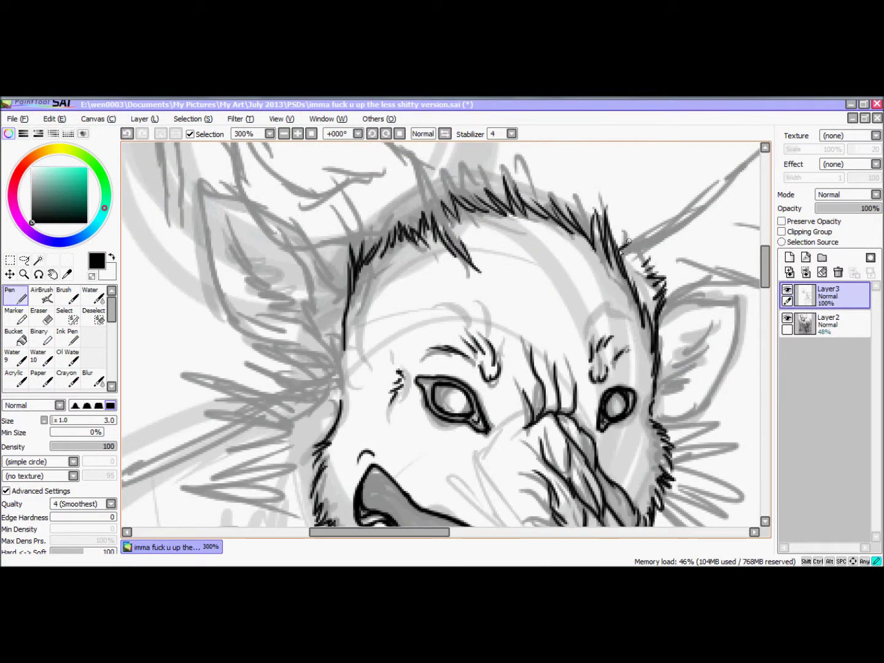
Ink the beast's ear nearest the woman, with its pointed outline and inner fur, and extend the head's side fur
scroll(651, 306, "down", 4)
left_click_drag(346, 165, 332, 233)
left_click_drag(738, 181, 657, 301)
left_click_drag(661, 200, 679, 258)
left_click_drag(676, 258, 693, 270)
scroll(388, 187, "down", 2)
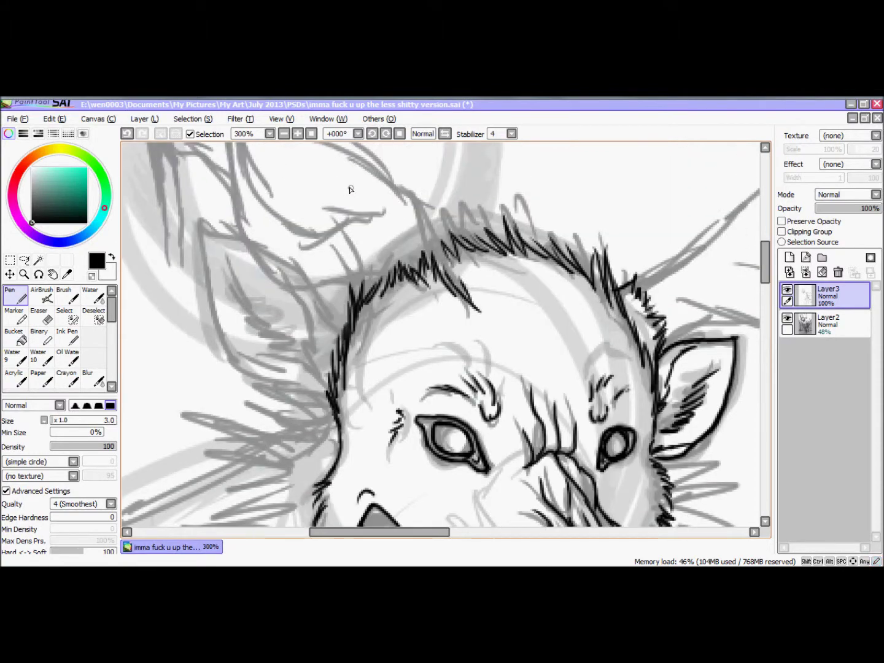
Ink the round furry end and outer strand of the dark shape draped over the antler, plus the adjoining antler edge
scroll(515, 186, "up", 2)
scroll(515, 186, "up", 1)
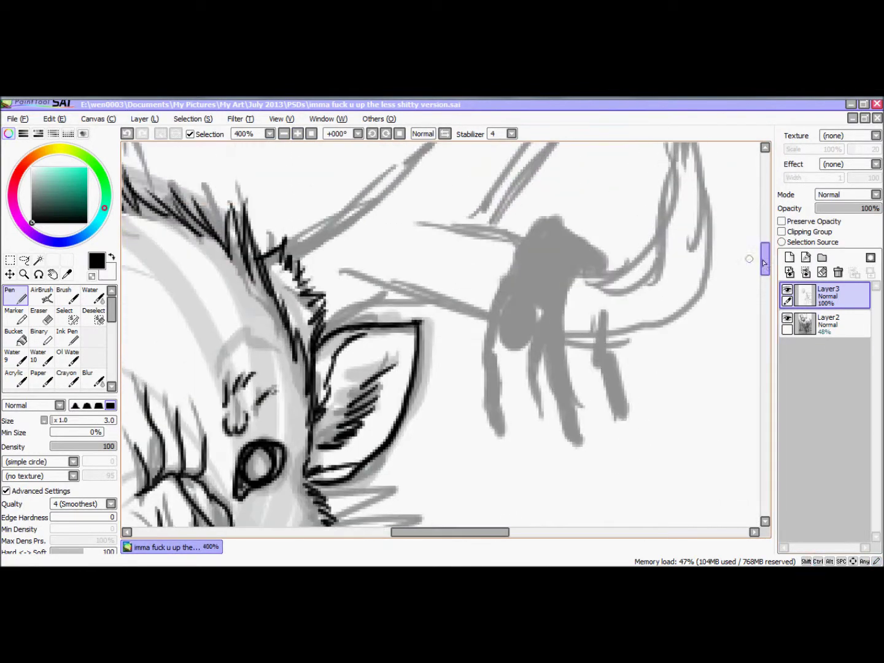
key("ctrl+z")
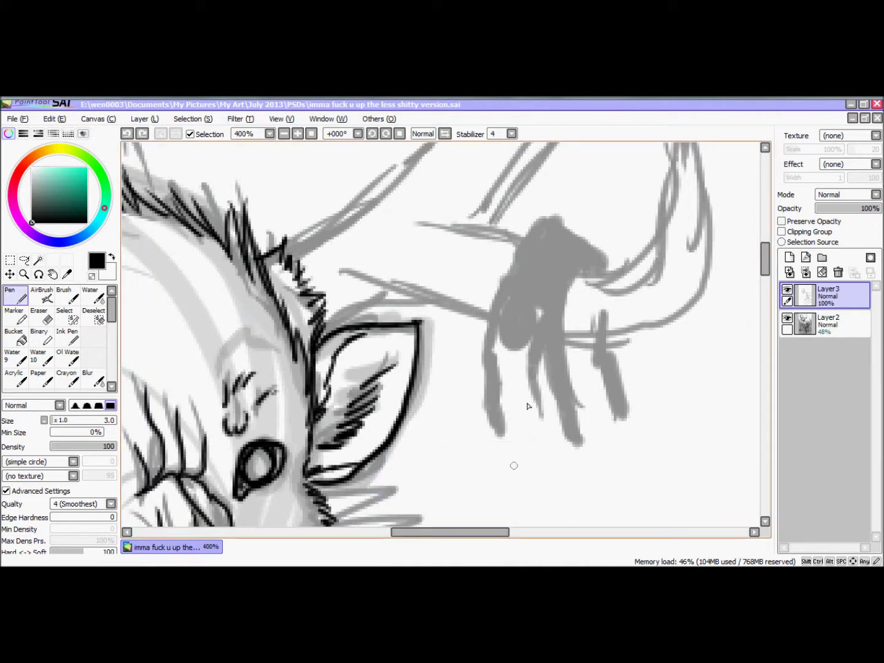
left_click(588, 349)
mouse_move(519, 298)
left_mouse_down()
mouse_move(485, 334)
mouse_move(510, 374)
left_mouse_up()
scroll(510, 343, "up", 1)
left_click_drag(482, 532, 503, 538)
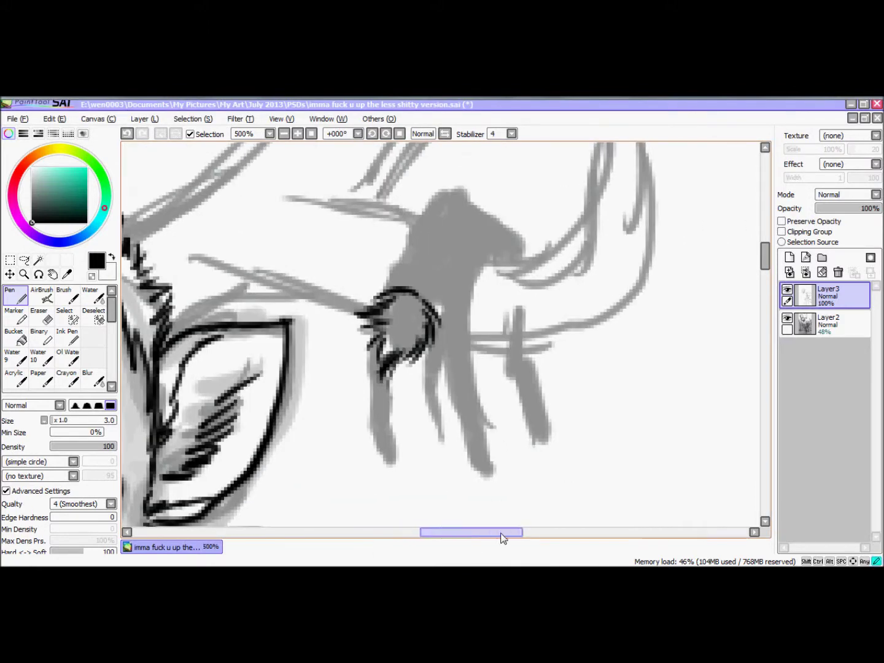
mouse_move(441, 308)
left_mouse_down()
mouse_move(488, 470)
mouse_move(519, 237)
mouse_move(381, 447)
mouse_move(388, 461)
left_mouse_up()
mouse_move(530, 235)
left_mouse_down()
mouse_move(514, 261)
mouse_move(571, 230)
left_mouse_up()
Ink both sides of the lower antler tine that curves up to a point beyond the draped shape
scroll(571, 231, "down", 1)
left_click_drag(568, 332, 602, 163)
left_click_drag(602, 163, 610, 302)
mouse_move(606, 259)
left_mouse_down()
mouse_move(611, 374)
mouse_move(611, 307)
left_mouse_up()
key("e")
key("n")
Ink the underside of the lower antler tine from its outer curve back to the beast's head
left_click_drag(610, 350, 464, 457)
left_click_drag(427, 363, 318, 342)
left_click_drag(376, 437, 248, 400)
left_click_drag(332, 417, 221, 452)
Ink the remaining strands dangling from the dark shape draped over the antler
left_click_drag(443, 440, 436, 455)
scroll(442, 442, "down", 3)
scroll(492, 399, "up", 1)
left_click_drag(495, 363, 517, 436)
left_click_drag(437, 361, 442, 434)
Ink both edges of the antler's main beam rising from the head and its upright upper tine
scroll(467, 307, "up", 3)
scroll(467, 307, "down", 1)
left_click_drag(279, 385, 419, 232)
left_click_drag(410, 378, 501, 187)
scroll(501, 245, "up", 3)
mouse_move(509, 423)
left_mouse_down()
mouse_move(509, 394)
mouse_move(562, 255)
left_mouse_up()
scroll(562, 256, "up", 2)
mouse_move(562, 353)
left_mouse_down()
mouse_move(496, 258)
mouse_move(468, 474)
left_mouse_up()
Ink both edges of the antler's long upper branch, from the fork with the upright tine to the canvas edge
scroll(467, 484, "down", 3)
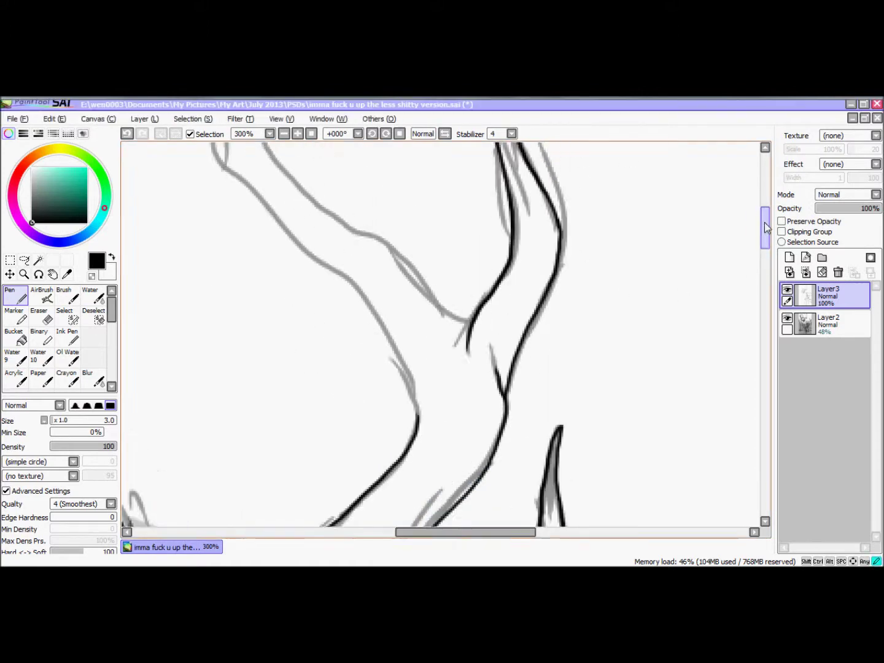
scroll(449, 365, "down", 1)
left_click_drag(461, 336, 414, 296)
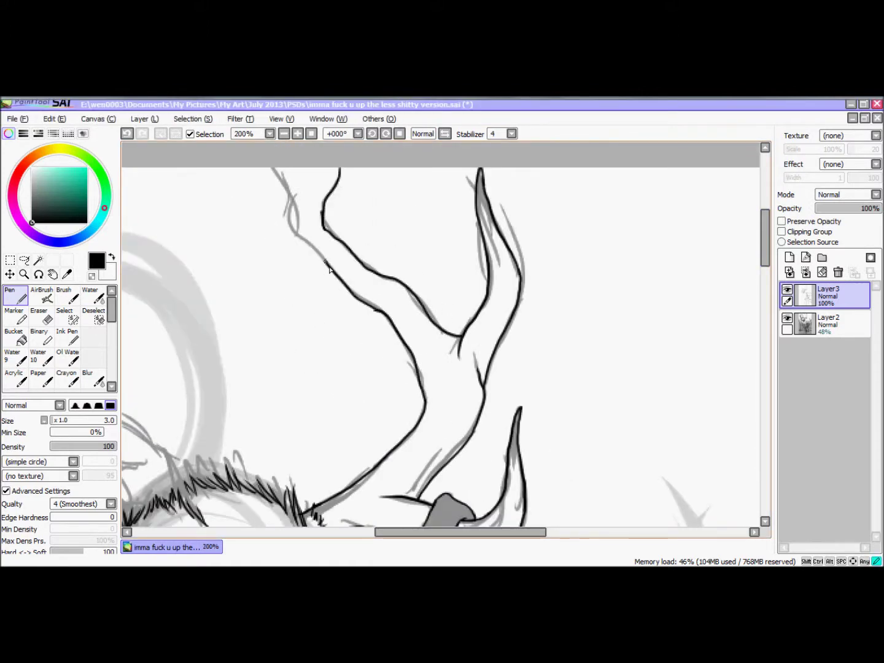
Ink the curved, pointed tines of the beast's second antler, on the side of the head away from the woman
scroll(657, 329, "down", 4)
left_click_drag(509, 533, 448, 533)
mouse_move(248, 200)
left_mouse_down()
mouse_move(264, 334)
mouse_move(378, 315)
mouse_move(356, 281)
mouse_move(295, 252)
mouse_move(371, 378)
left_mouse_up()
Ink the small dark shape draped over the second antler and its dangling strands
scroll(513, 534, "up", 2)
left_click(297, 134)
left_click_drag(343, 287, 380, 380)
left_click_drag(362, 307, 380, 405)
left_click_drag(334, 304, 342, 334)
mouse_move(313, 293)
left_mouse_down()
mouse_move(355, 392)
mouse_move(341, 400)
left_mouse_up()
left_click_drag(373, 341, 387, 406)
left_click(284, 134)
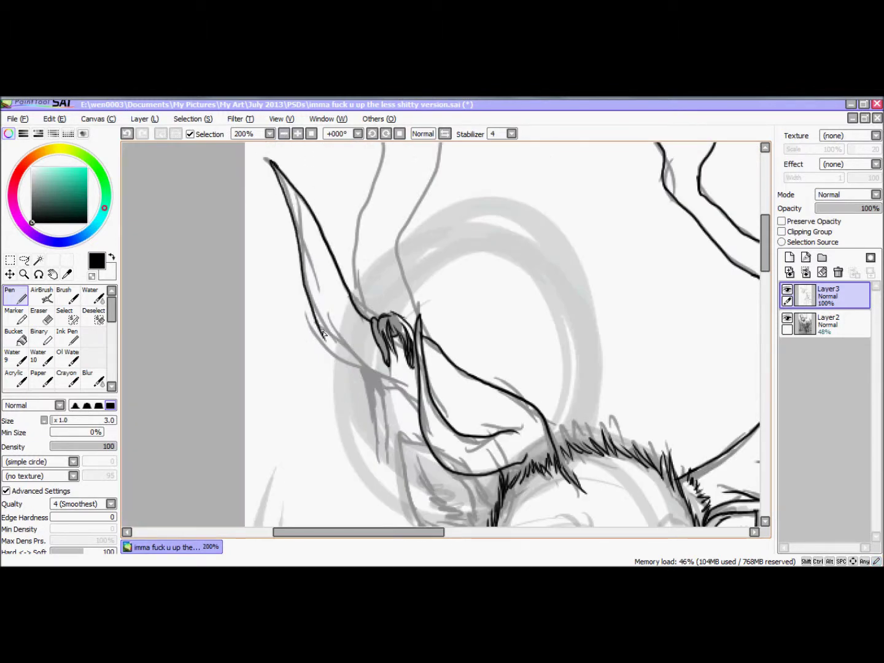
Ink the underside of the second antler's outer tine and the thin strands hanging beneath it, erasing stray marks
key("ctrl+minus")
scroll(768, 263, "down", 1)
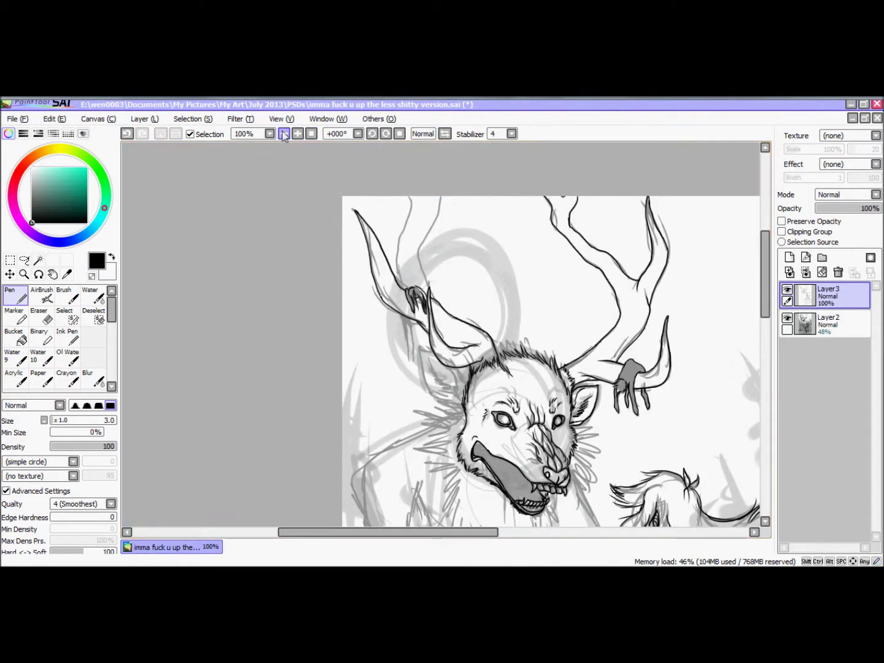
left_click(297, 133)
left_click(296, 133)
left_click(298, 133)
left_click_drag(320, 245, 327, 302)
left_click_drag(337, 275, 340, 368)
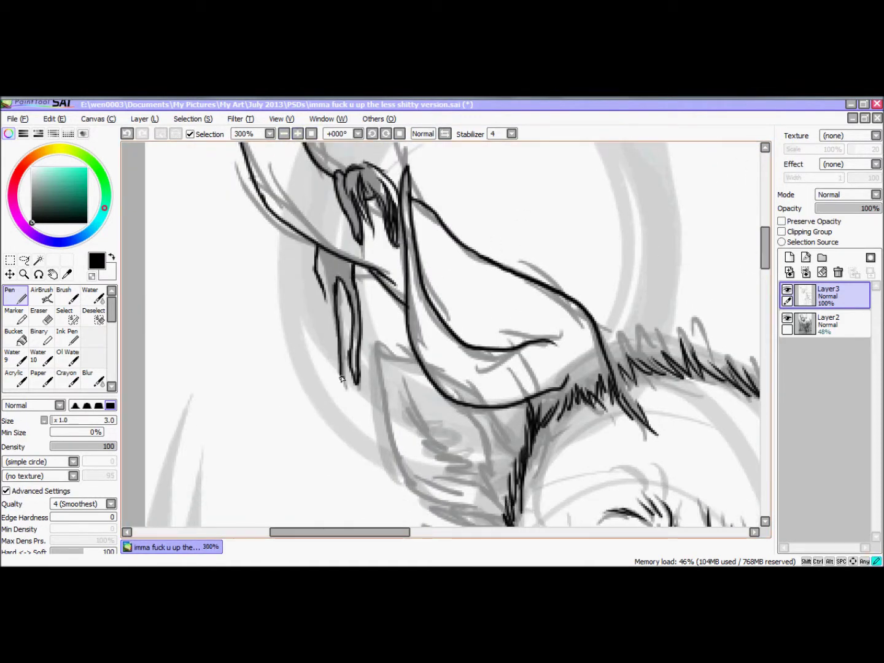
scroll(759, 253, "up", 1)
left_click_drag(311, 292, 371, 401)
mouse_move(359, 301)
left_mouse_down()
mouse_move(402, 397)
mouse_move(325, 374)
left_mouse_up()
key("e")
left_click(15, 298)
Ink both edges of the second antler's tall upright branch from the draped shape to the canvas edge
scroll(325, 368, "up", 6)
mouse_move(326, 433)
left_mouse_down()
mouse_move(311, 307)
mouse_move(347, 159)
left_mouse_up()
mouse_move(442, 158)
left_mouse_down()
mouse_move(378, 362)
mouse_move(423, 469)
left_mouse_up()
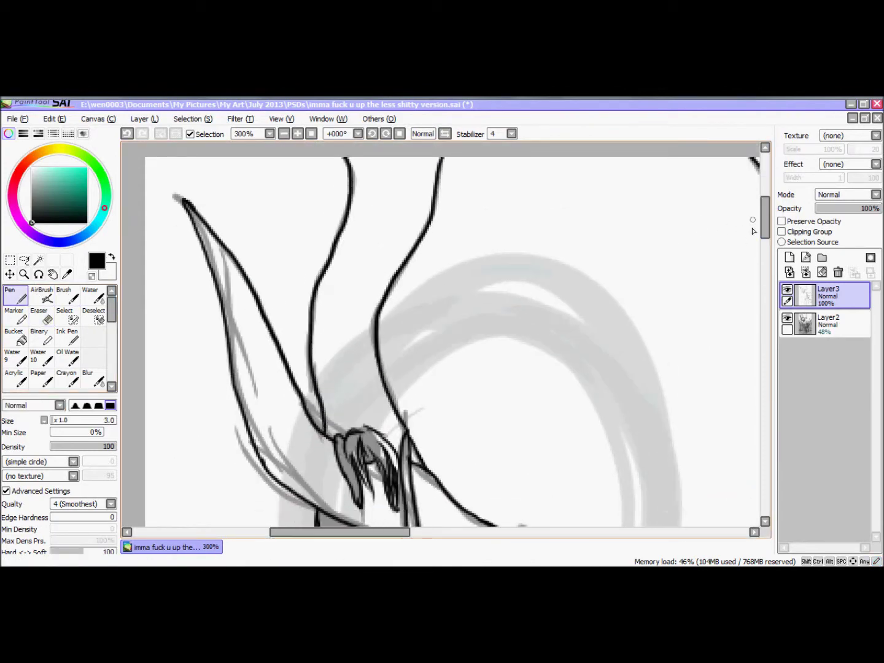
Ink a long, pointed, blade-like piece hanging from the draped shape on the first antler, close to the ear
key("ctrl+minus")
scroll(430, 337, "down", 4)
key("ctrl+plus")
left_click_drag(399, 532, 453, 538)
key("ctrl+plus")
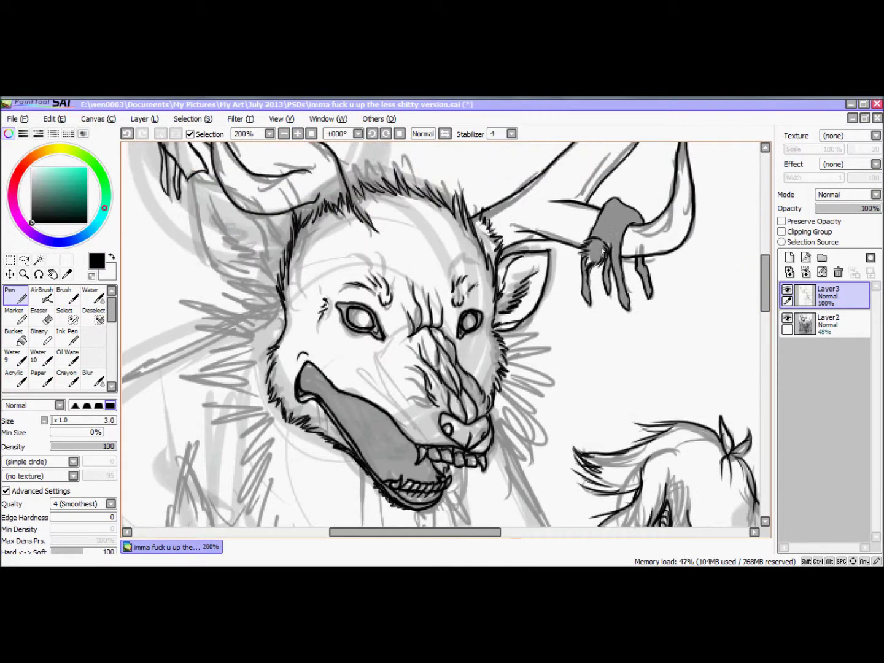
left_click_drag(570, 259, 577, 369)
key("e")
key("n")
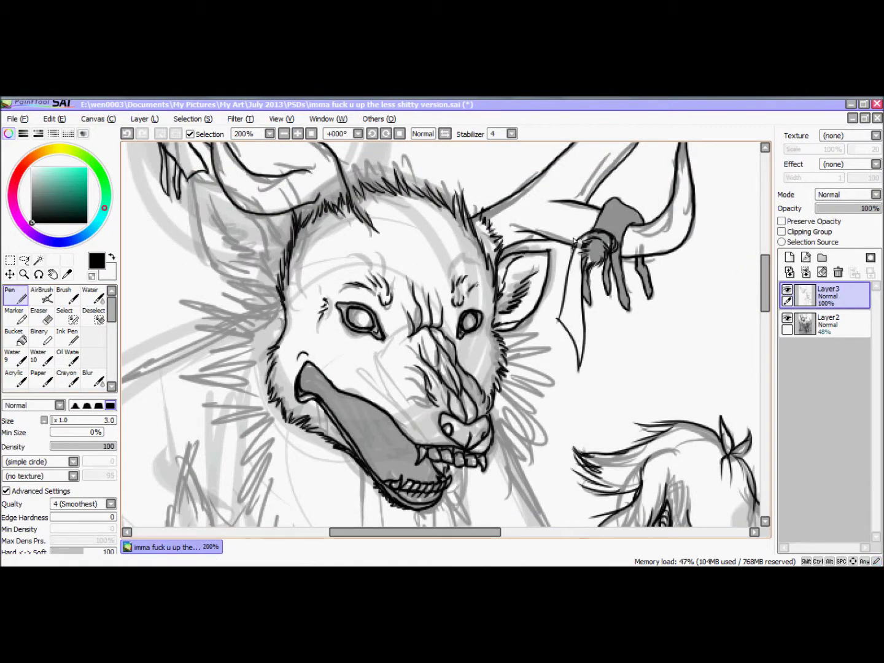
Ink the outline and inner hair strokes of the beast's remaining ear below the second antler
scroll(760, 279, "up", 1)
key("ctrl+plus")
left_click_drag(291, 258, 316, 313)
mouse_move(399, 424)
left_mouse_down()
mouse_move(373, 369)
mouse_move(368, 313)
left_mouse_up()
left_click_drag(381, 362, 298, 396)
left_click_drag(371, 292, 295, 385)
Ink the spiky fur ruff along both cheeks of the beast's head
key("ctrl+minus")
key("ctrl+minus")
mouse_move(627, 301)
left_mouse_down()
mouse_move(589, 325)
mouse_move(592, 365)
left_mouse_up()
left_click_drag(622, 347, 587, 399)
left_click_drag(417, 280, 362, 289)
left_click_drag(408, 302, 347, 353)
left_click_drag(410, 347, 363, 409)
Ink the fur under the beast's jaw and the long strands tapering to a point down its chest
scroll(417, 345, "down", 2)
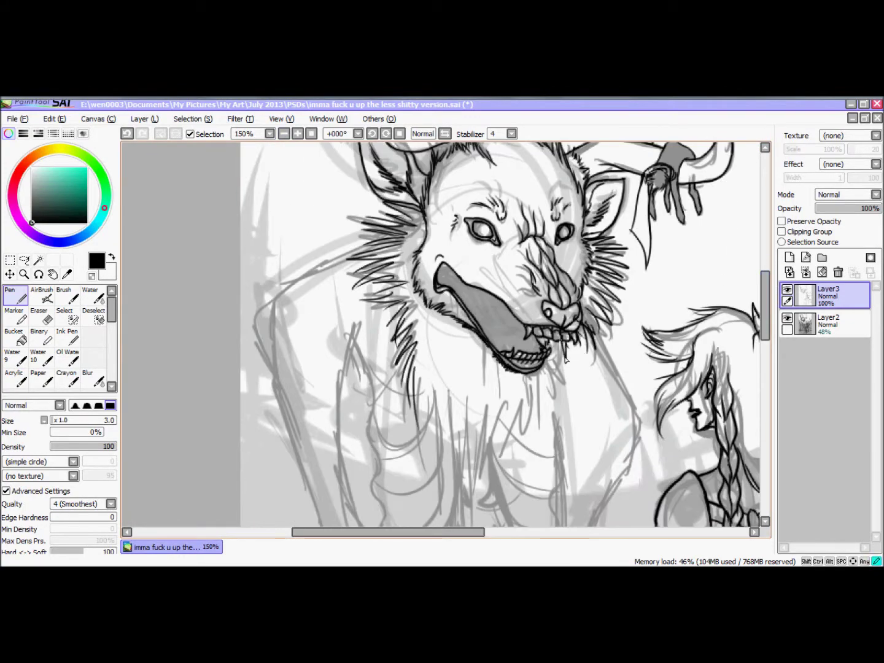
left_click_drag(565, 361, 544, 411)
scroll(543, 412, "down", 2)
left_click_drag(519, 317, 500, 393)
left_click_drag(430, 325, 443, 451)
left_click_drag(468, 345, 474, 485)
left_click_drag(457, 258, 449, 304)
left_click_drag(493, 277, 482, 314)
left_click_drag(458, 280, 451, 341)
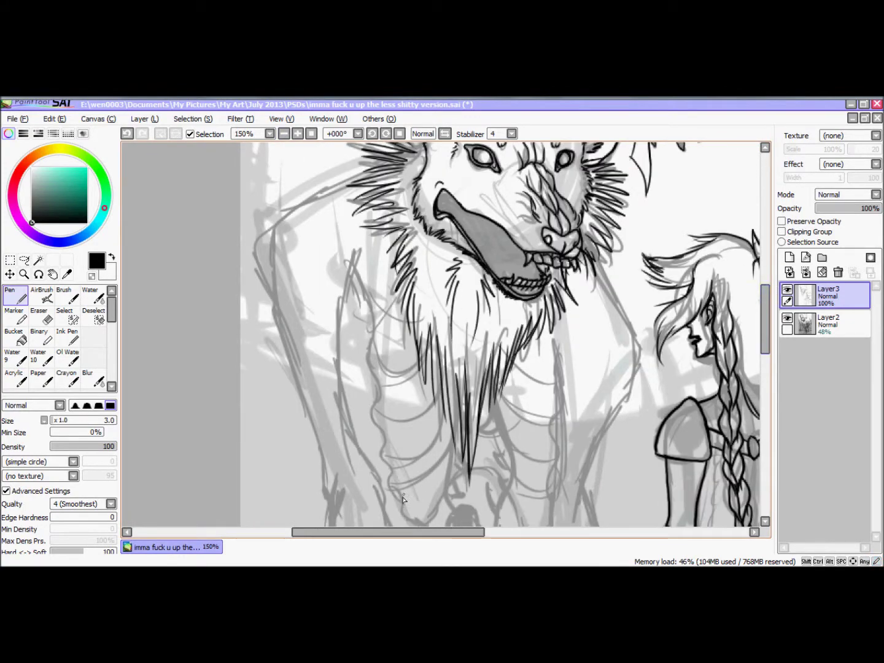
Ink the beast's shoulder and the upper contours of the foreleg farther from the woman
scroll(763, 262, "up", 5)
scroll(428, 533, "down", 4)
key("ctrl+plus")
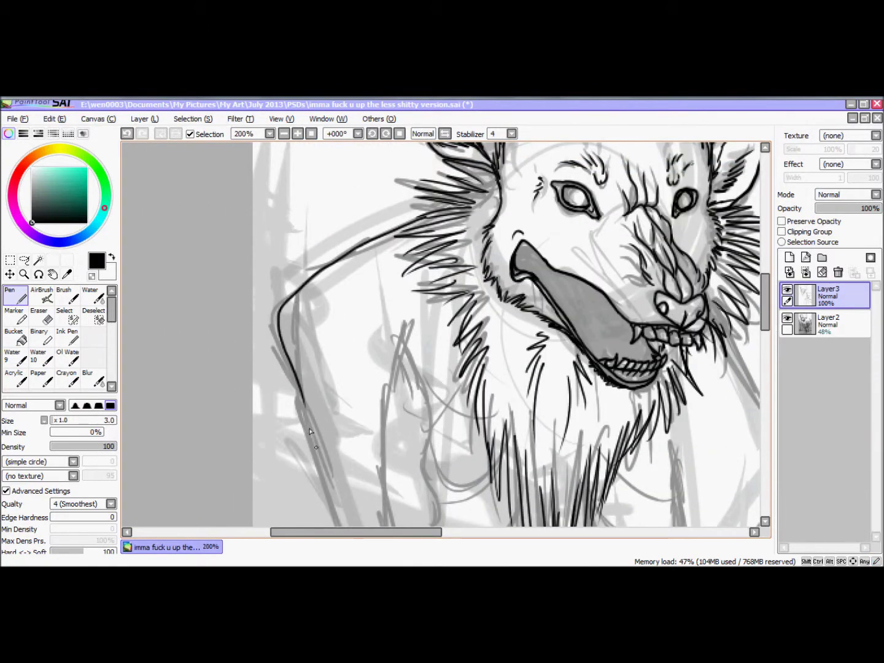
scroll(286, 356, "down", 4)
left_click_drag(417, 180, 384, 330)
left_click_drag(304, 259, 334, 378)
scroll(334, 377, "down", 4)
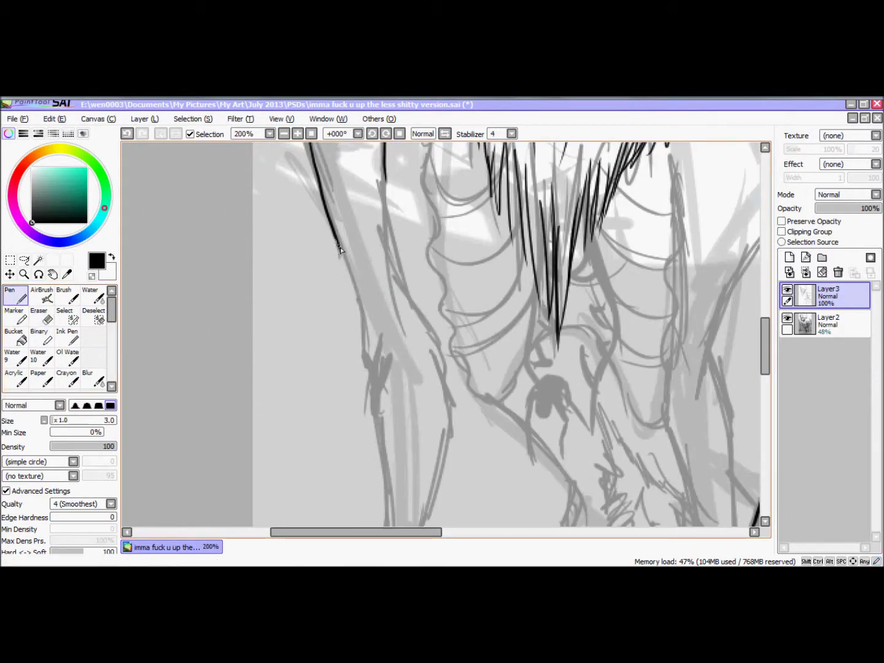
Ink both contours of the far foreleg down past the knee, including the overlapping muscle lines at the joint
scroll(614, 332, "up", 1)
mouse_move(420, 220)
left_mouse_down()
mouse_move(381, 362)
mouse_move(442, 429)
left_mouse_up()
key("e")
key("e")
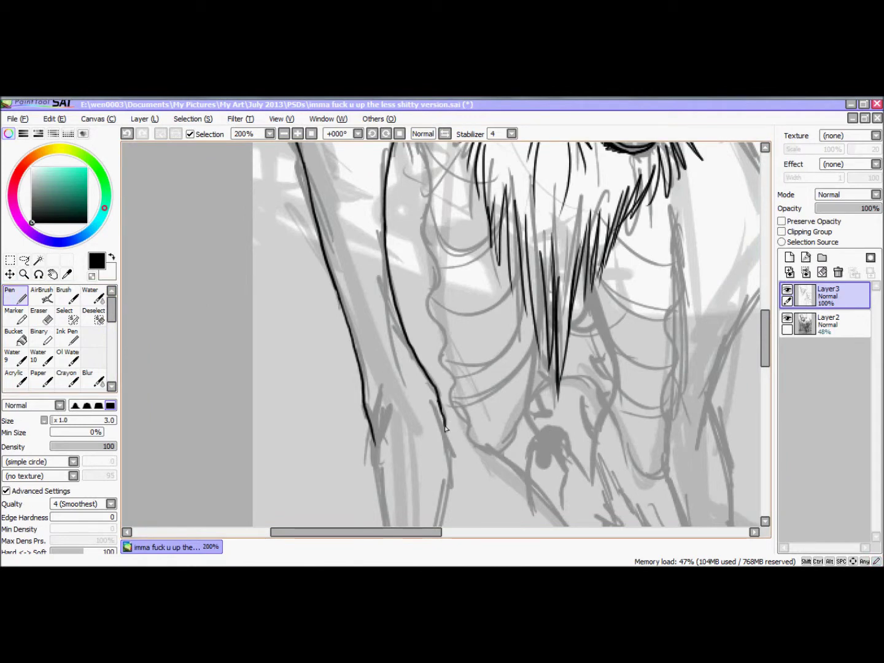
scroll(772, 374, "down", 4)
left_click_drag(382, 188, 379, 290)
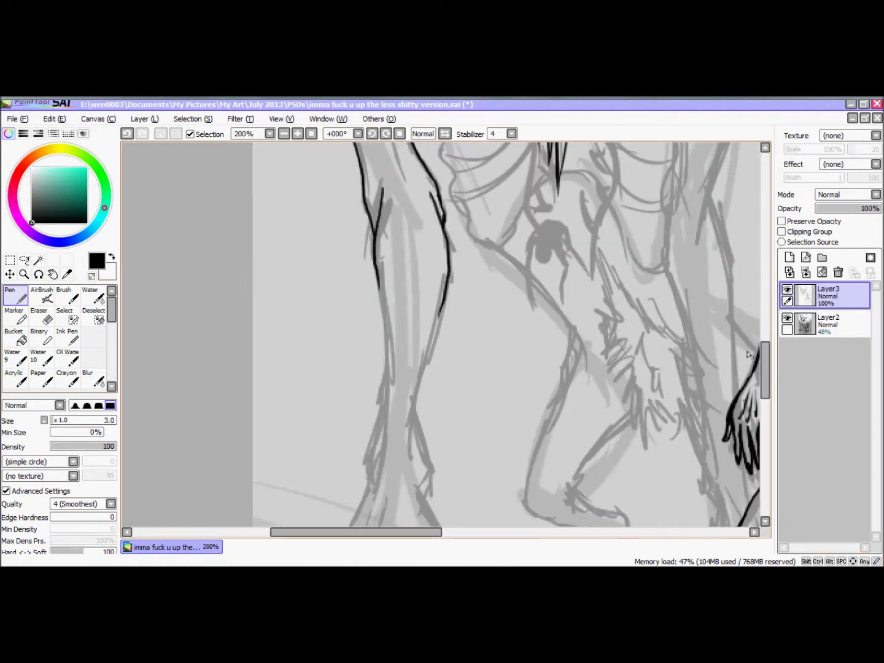
scroll(713, 335, "down", 1)
left_click_drag(451, 236, 438, 269)
Ink the far foreleg's narrow lower part and wrist, plus the splayed thumb with its nail
scroll(418, 269, "down", 2)
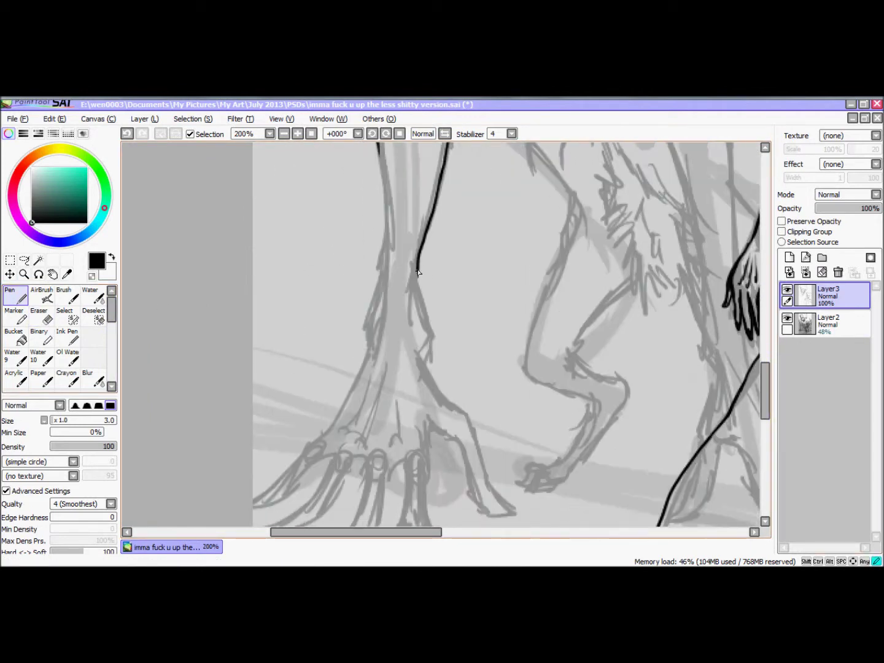
scroll(381, 203, "up", 1)
mouse_move(377, 200)
left_mouse_down()
mouse_move(388, 282)
mouse_move(451, 340)
left_mouse_up()
scroll(362, 421, "down", 2)
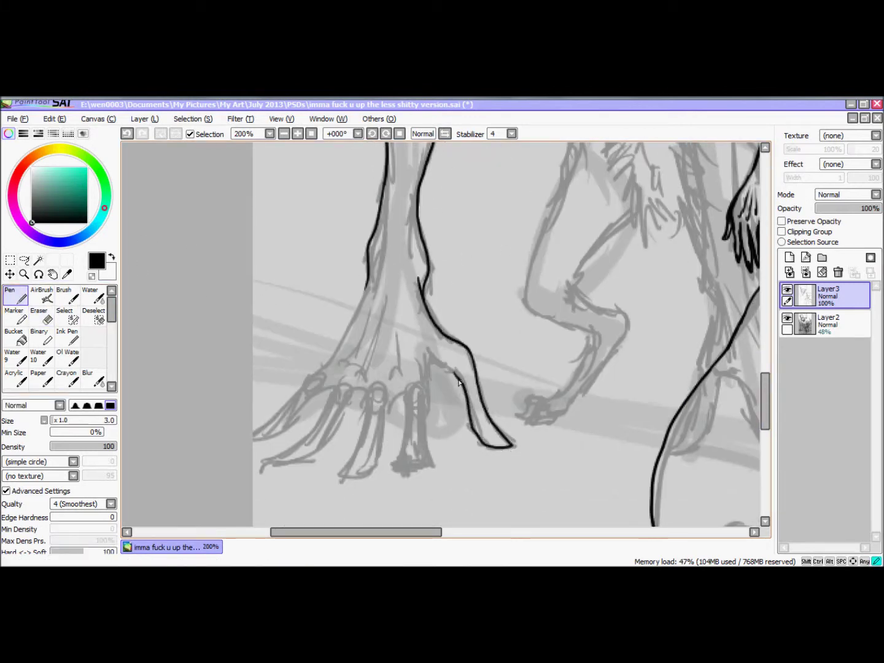
scroll(534, 434, "up", 1)
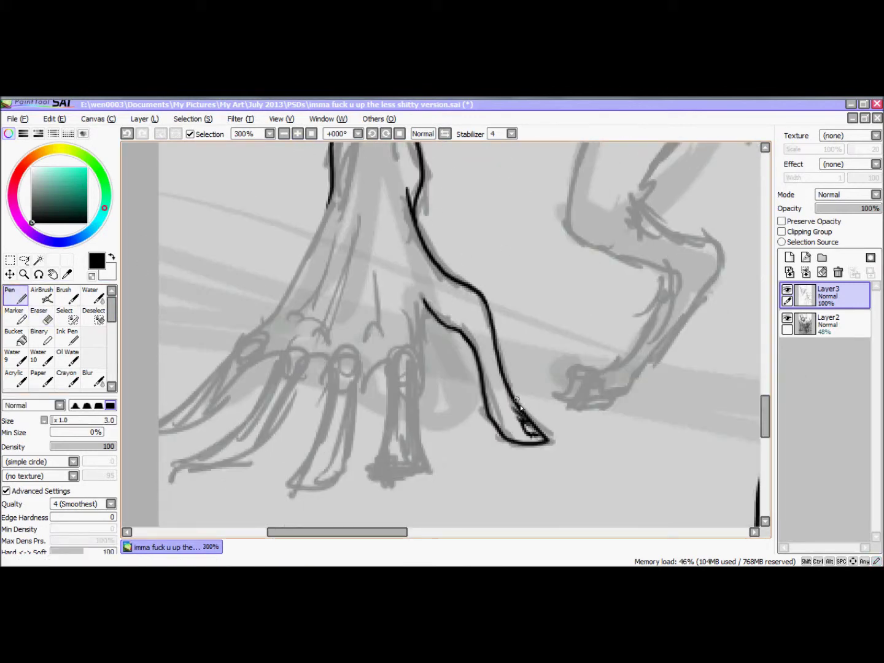
Ink the two fingers next to the thumb on the beast's far hand, including their nails
left_click_drag(412, 361, 383, 455)
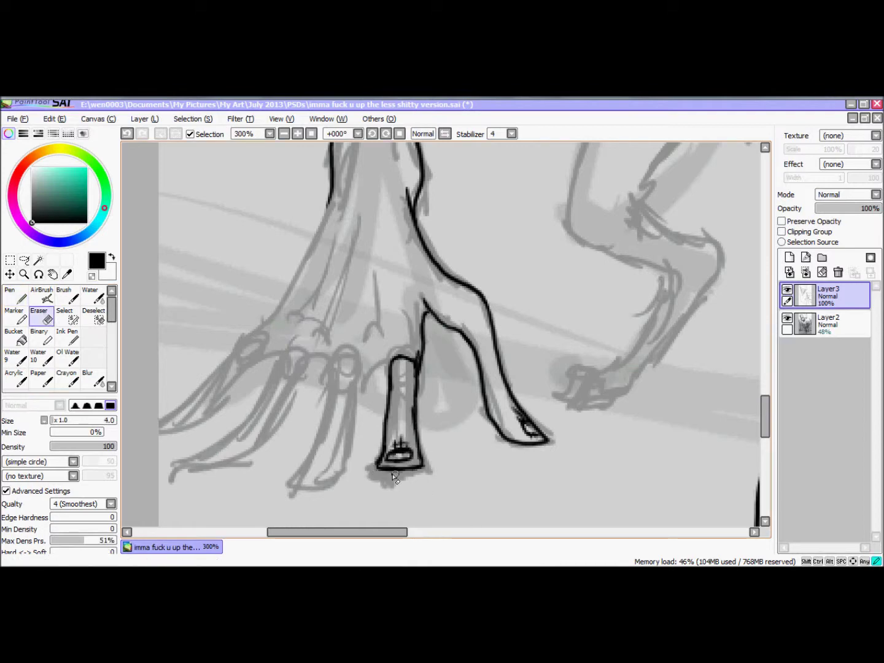
scroll(361, 369, "left", 3)
mouse_move(410, 357)
left_mouse_down()
mouse_move(399, 487)
mouse_move(445, 372)
left_mouse_up()
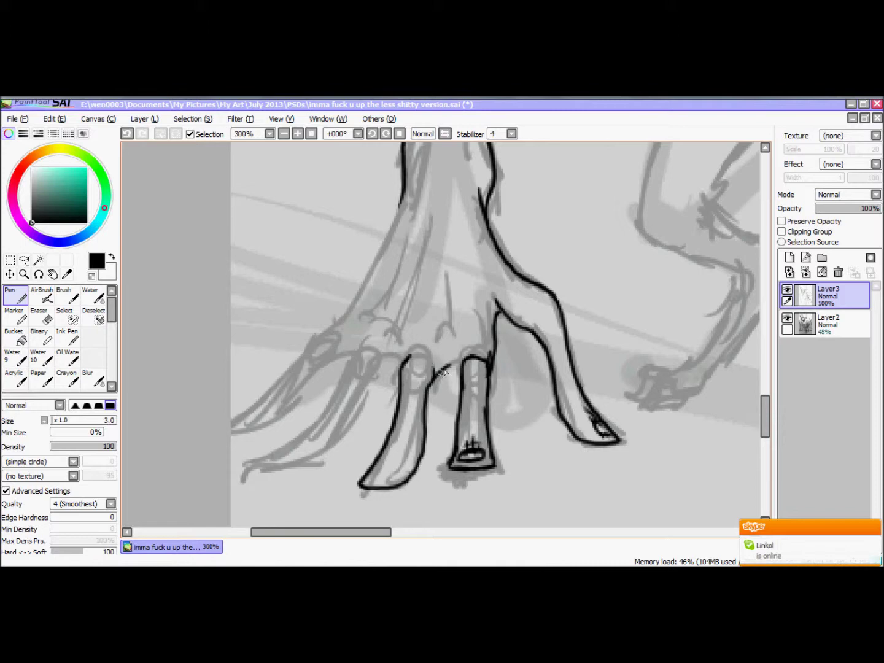
left_click_drag(371, 477, 383, 466)
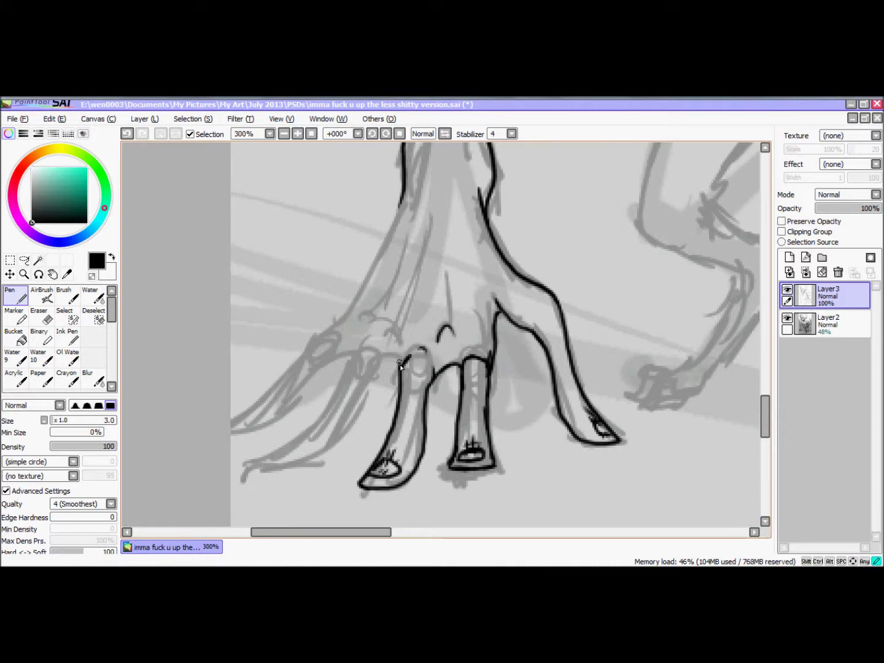
Ink the next finger of the beast's far hand with its nail and knuckle, redoing faulty strokes
mouse_move(329, 410)
left_mouse_down()
mouse_move(273, 466)
mouse_move(336, 461)
mouse_move(302, 465)
mouse_move(327, 451)
left_mouse_up()
key("e")
key("n")
left_click_drag(377, 362, 279, 459)
key("ctrl+z")
key("e")
key("n")
Ink the far hand's outer edge and outermost finger, and add the knuckle and tendon lines
mouse_move(407, 191)
left_mouse_down()
mouse_move(391, 231)
mouse_move(279, 378)
left_mouse_up()
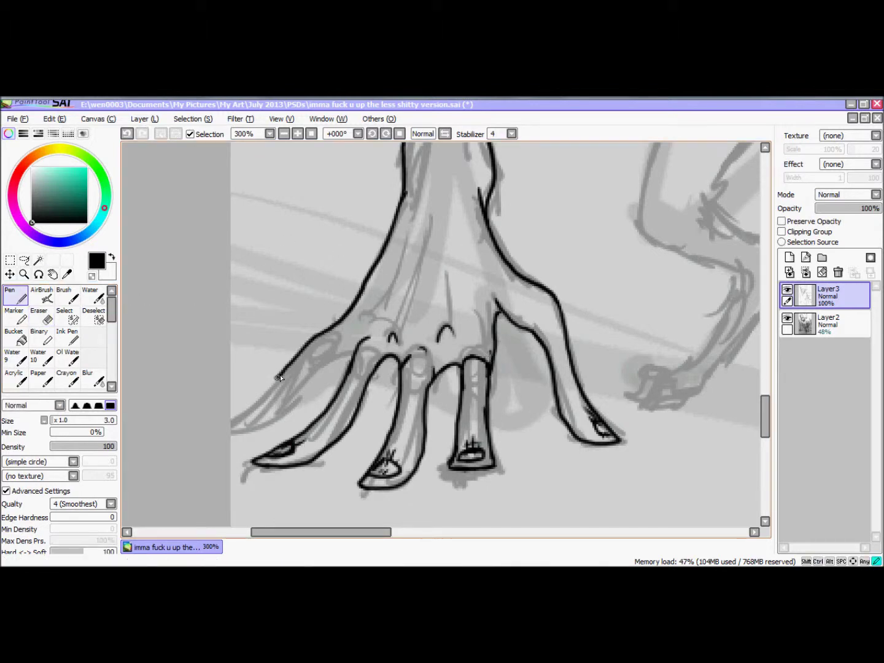
left_click_drag(355, 350, 279, 420)
left_click_drag(352, 333, 362, 332)
scroll(401, 313, "down", 2)
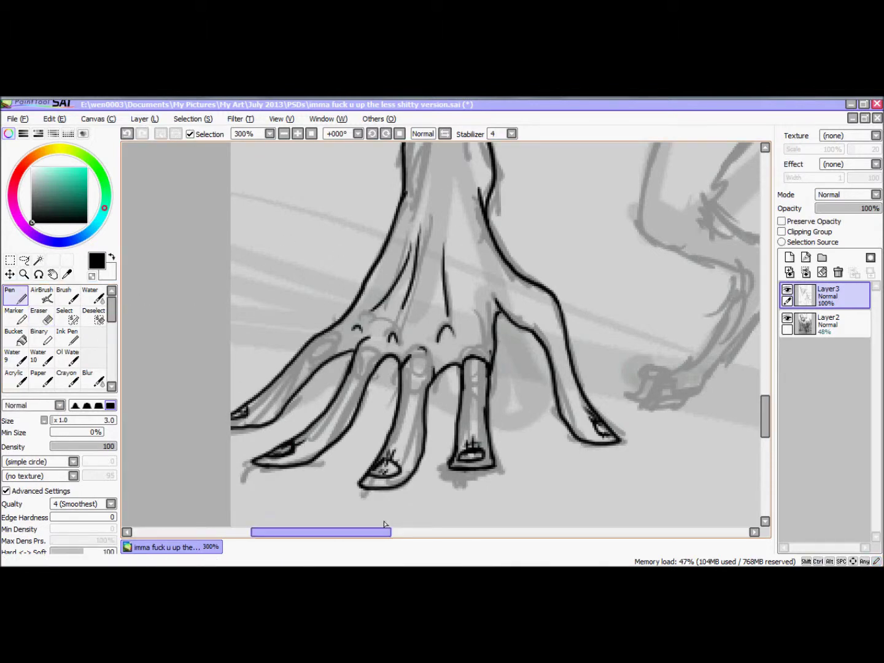
Ink both contours of the beast's other foreleg, running down behind the woman's arm
left_click_drag(319, 532, 454, 529)
left_click_drag(765, 430, 606, 241)
scroll(482, 219, "down", 3)
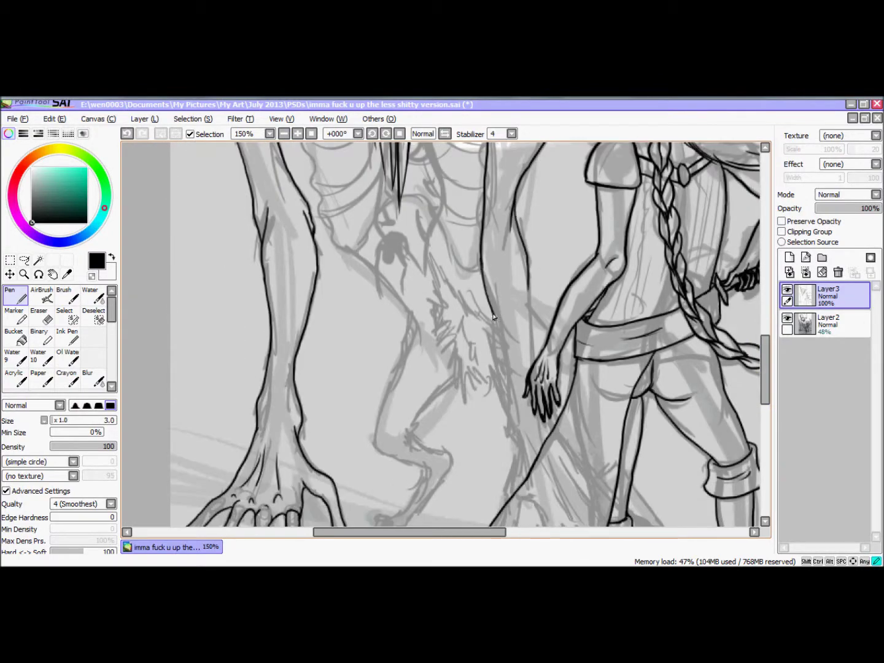
Ink the beast's second hand with its long, nailed fingers between the woman's legs
scroll(488, 301, "down", 2)
scroll(571, 240, "down", 1)
scroll(622, 327, "up", 1)
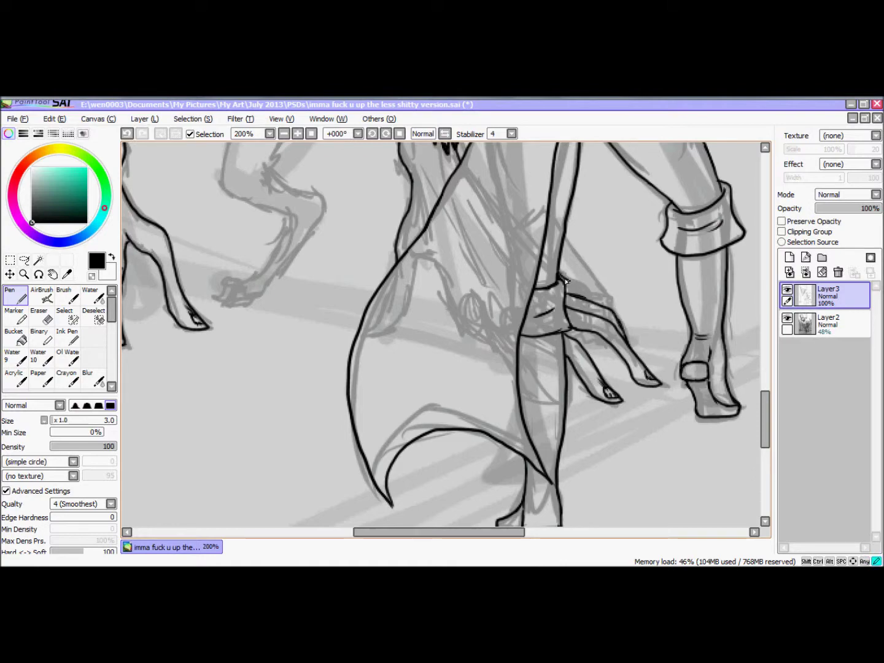
scroll(614, 369, "up", 2)
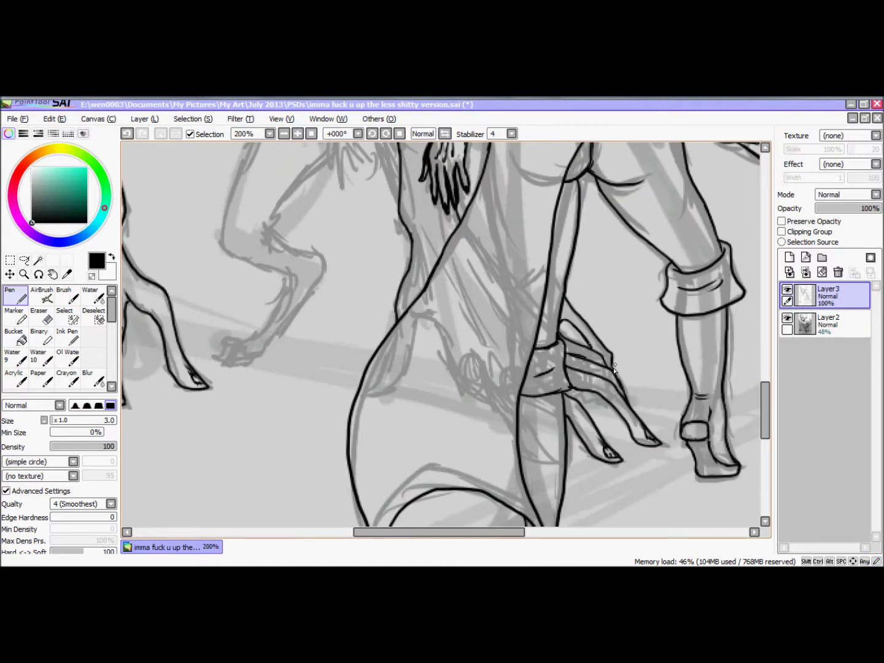
Ink the bumpy outer edges of the beast's torso and the curved rib lines on both sides of the chest fur
left_click_drag(766, 401, 766, 319)
left_click_drag(472, 533, 439, 534)
scroll(413, 273, "up", 5)
key("ctrl+s")
key("ctrl+z")
left_click_drag(228, 274, 235, 324)
left_click_drag(258, 434, 269, 513)
scroll(612, 347, "down", 5)
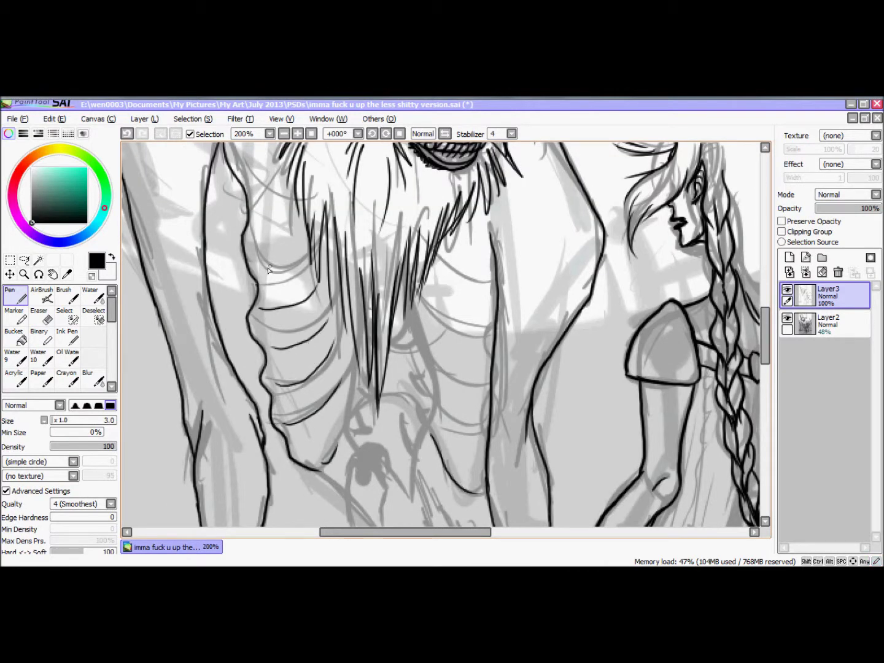
scroll(454, 394, "down", 2)
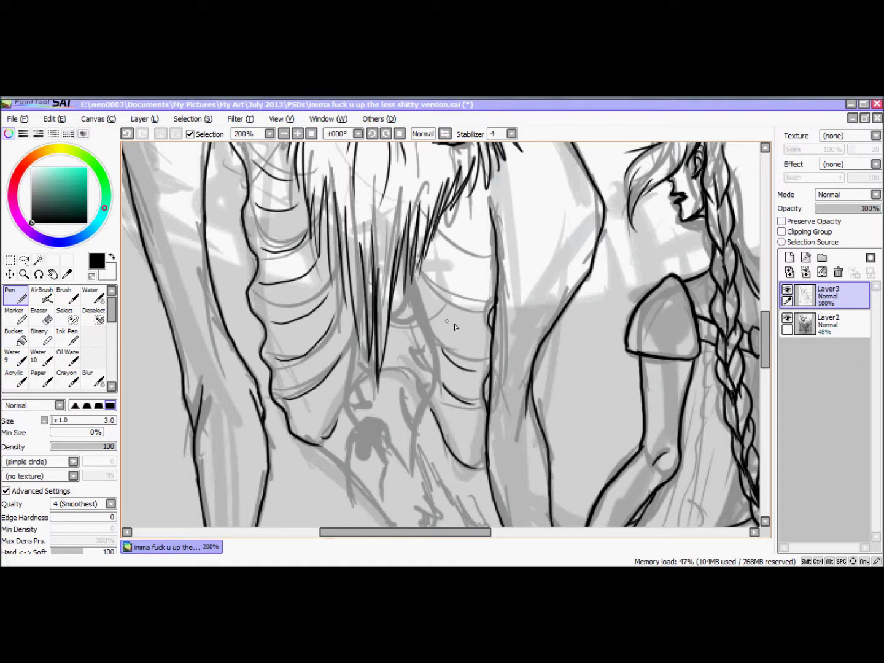
scroll(439, 247, "down", 2)
Ink the arms, face and rounded back of the small figure hanging beneath the chest fur, erasing stray marks
key("ctrl+plus")
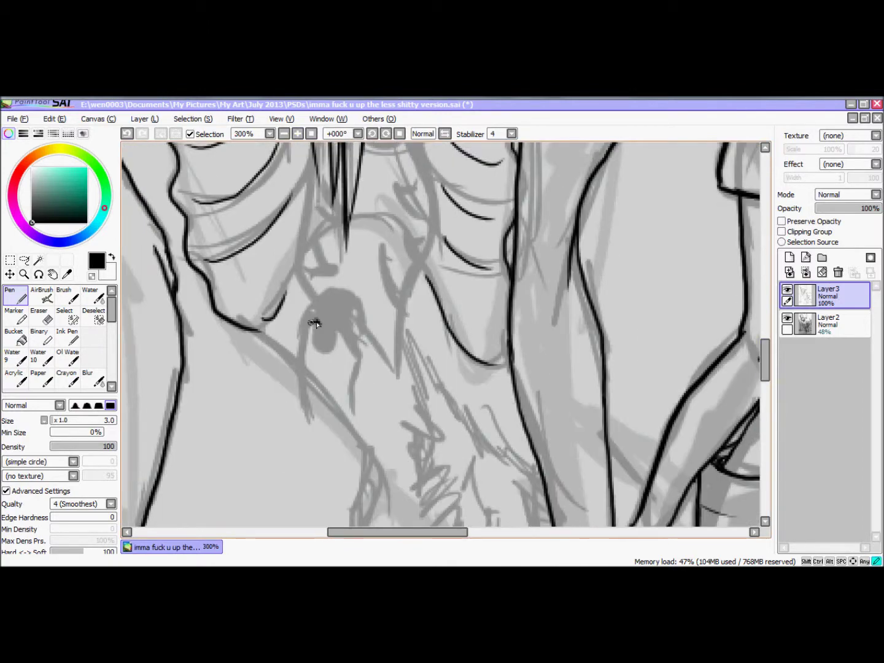
mouse_move(297, 335)
left_mouse_down()
mouse_move(307, 420)
mouse_move(314, 345)
left_mouse_up()
key("e")
key("n")
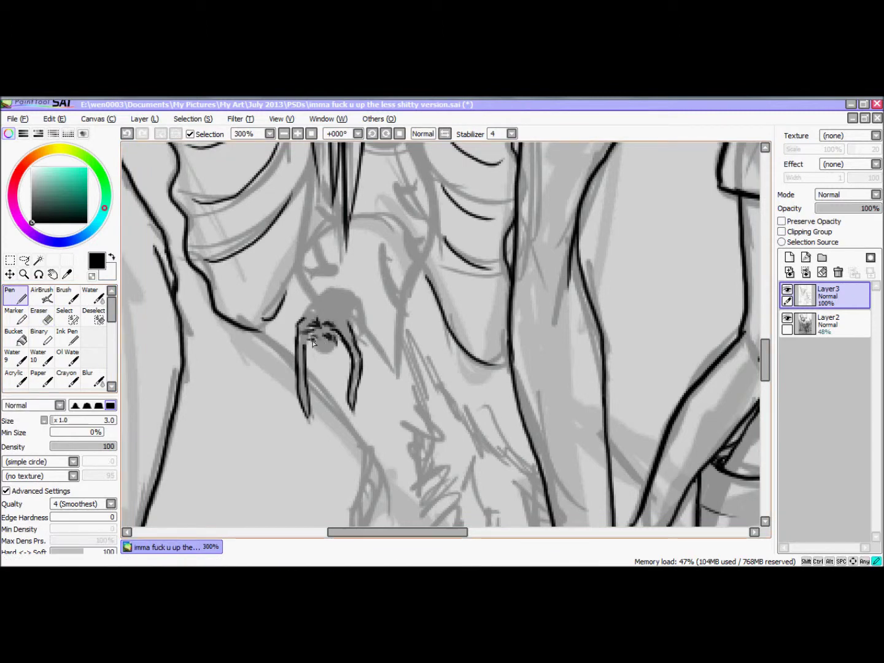
key("e")
left_click_drag(365, 332, 311, 331)
key("n")
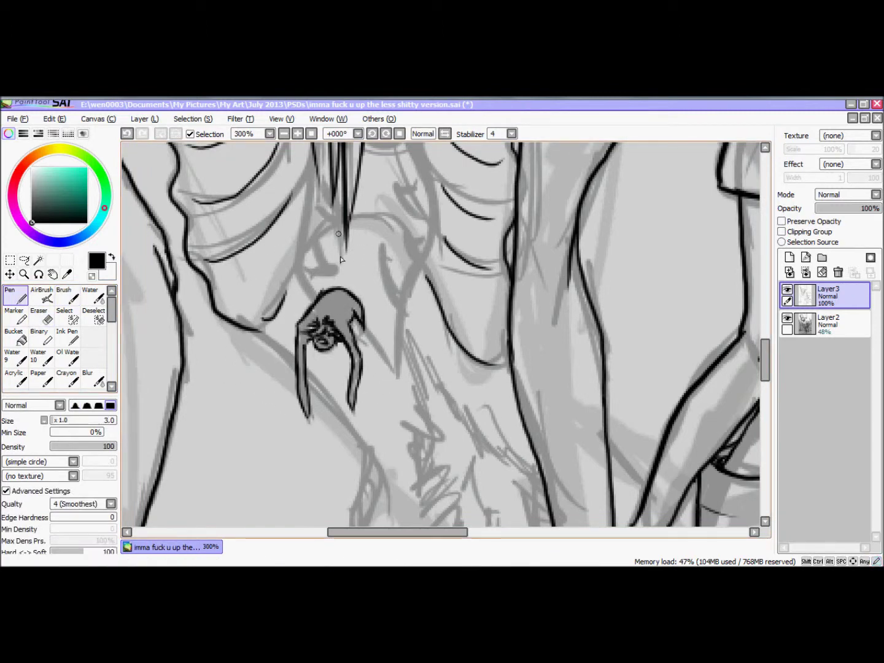
Ink the small figure's flared sleeves and the pointed skin flap beside it
left_click_drag(308, 345, 283, 397)
left_click_drag(343, 343, 368, 396)
key("e")
mouse_move(361, 312)
left_mouse_down()
mouse_move(368, 395)
mouse_move(363, 360)
mouse_move(394, 376)
left_mouse_up()
key("n")
left_click_drag(393, 376, 437, 200)
Ink the curved inner edges of the torso opening from the small figure up to the chest fur
scroll(433, 300, "up", 3)
left_click_drag(395, 245, 435, 373)
left_click_drag(331, 264, 317, 368)
left_click_drag(313, 316, 304, 406)
left_click_drag(317, 399, 296, 474)
key("e")
scroll(306, 340, "down", 2)
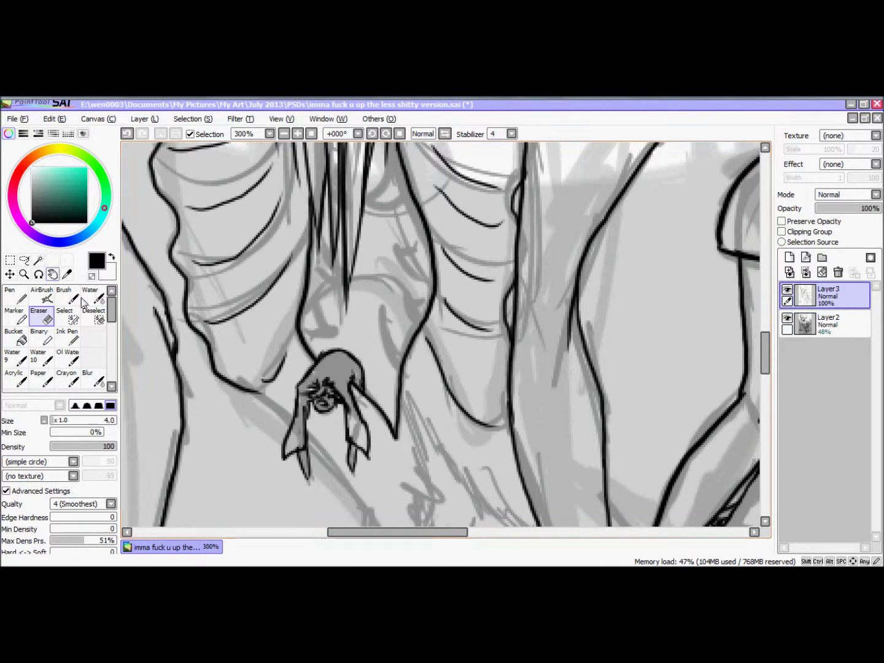
Ink the pointed, tooth-like rib tips along the woman-facing inner edge of the beast's torso opening
key("n")
left_click_drag(408, 312, 379, 368)
left_click_drag(432, 296, 401, 327)
mouse_move(434, 233)
left_mouse_down()
mouse_move(389, 278)
mouse_move(368, 331)
left_mouse_up()
scroll(393, 290, "up", 3)
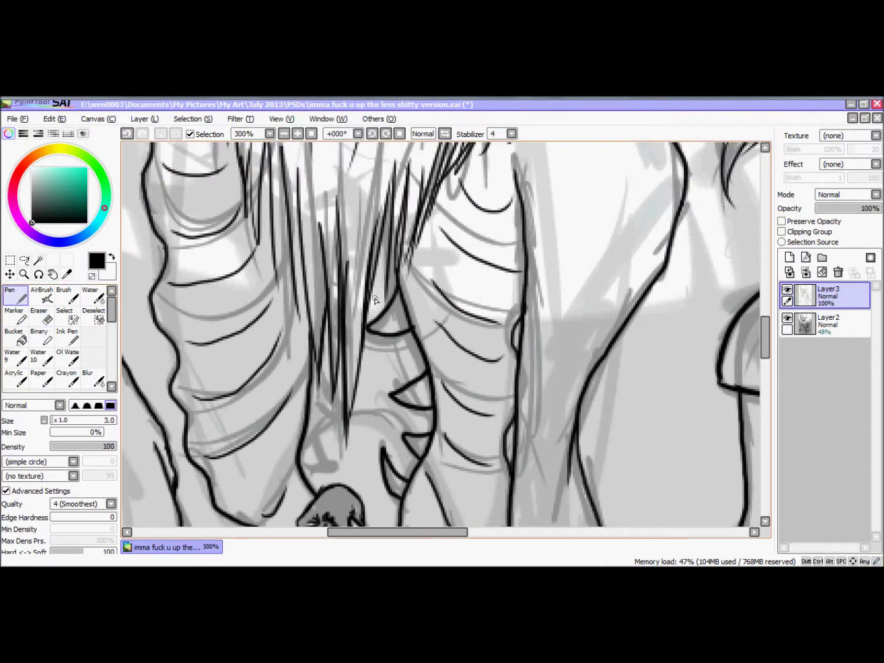
Add a second contour along the torso opening's inner edge and ink matching rib spikes on its opposite side
scroll(313, 388, "down", 1)
scroll(344, 307, "down", 1)
mouse_move(396, 415)
left_mouse_down()
mouse_move(416, 347)
mouse_move(421, 157)
left_mouse_up()
scroll(332, 262, "up", 1)
left_click_drag(307, 198, 322, 375)
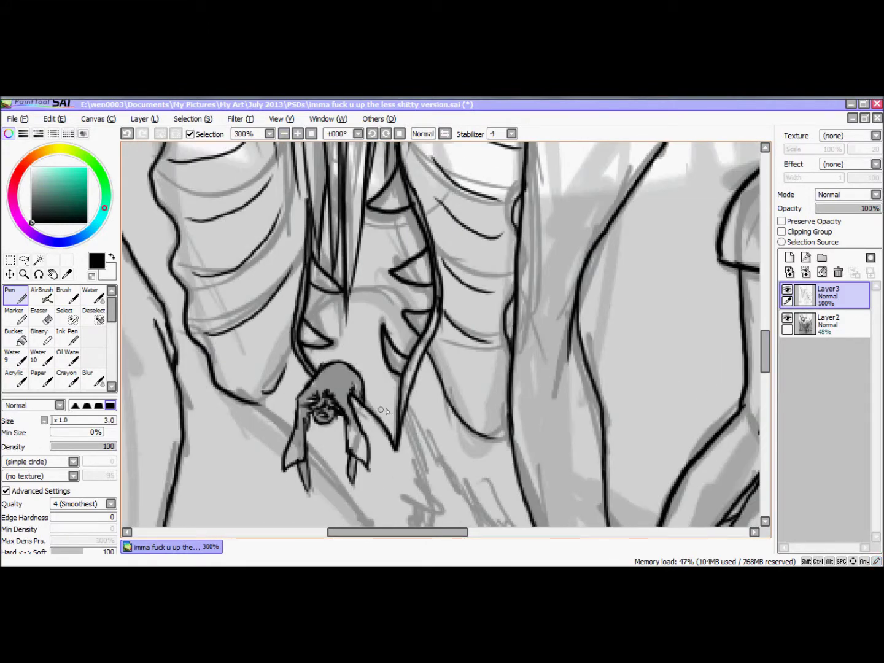
Ink jagged fur tufts around the beast's groin below the torso opening
key("ctrl+minus")
key("ctrl+minus")
left_click_drag(468, 368, 433, 321)
left_click_drag(473, 327, 435, 256)
left_click_drag(492, 361, 477, 305)
left_click_drag(467, 346, 460, 287)
key("ctrl+plus")
key("ctrl+plus")
Ink the beast's bent hind leg from the thigh down to the cloven hoof, and save the drawing
left_click_drag(368, 270, 310, 441)
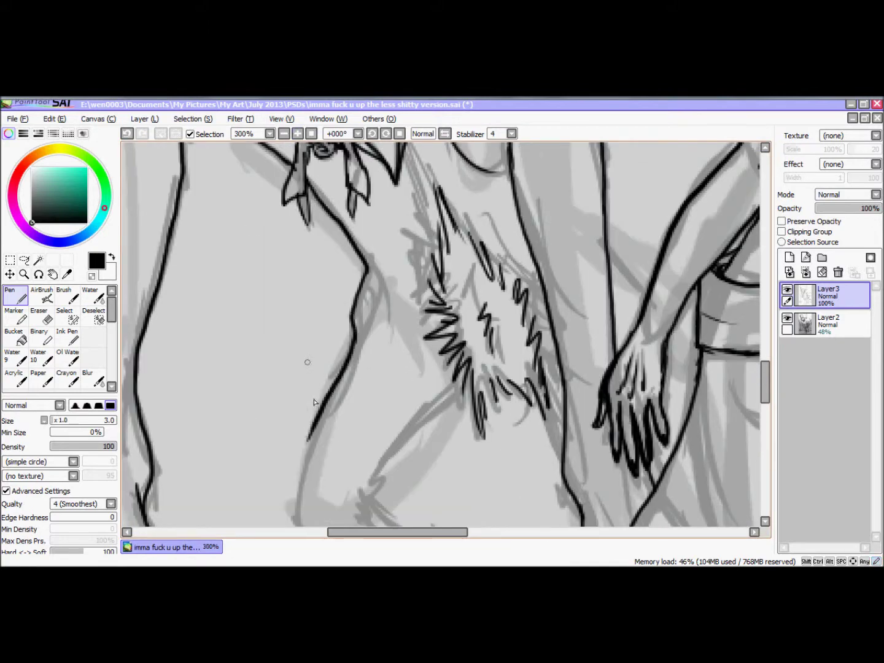
scroll(344, 306, "down", 3)
left_click_drag(313, 237, 343, 352)
mouse_move(467, 197)
left_mouse_down()
mouse_move(415, 347)
mouse_move(439, 372)
left_mouse_up()
scroll(439, 372, "down", 2)
left_click_drag(395, 258, 361, 337)
left_click_drag(429, 282, 377, 361)
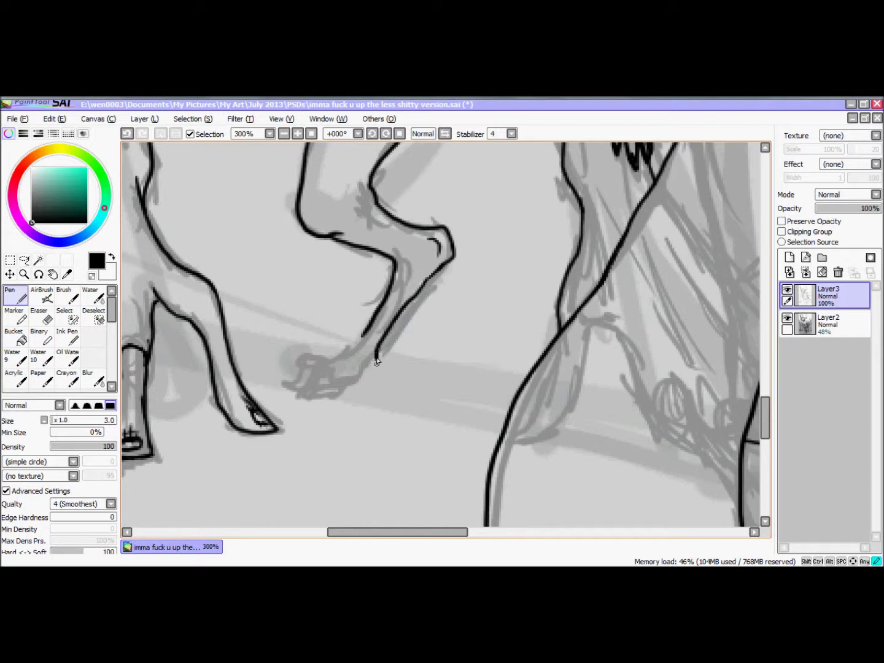
key("ctrl+s")
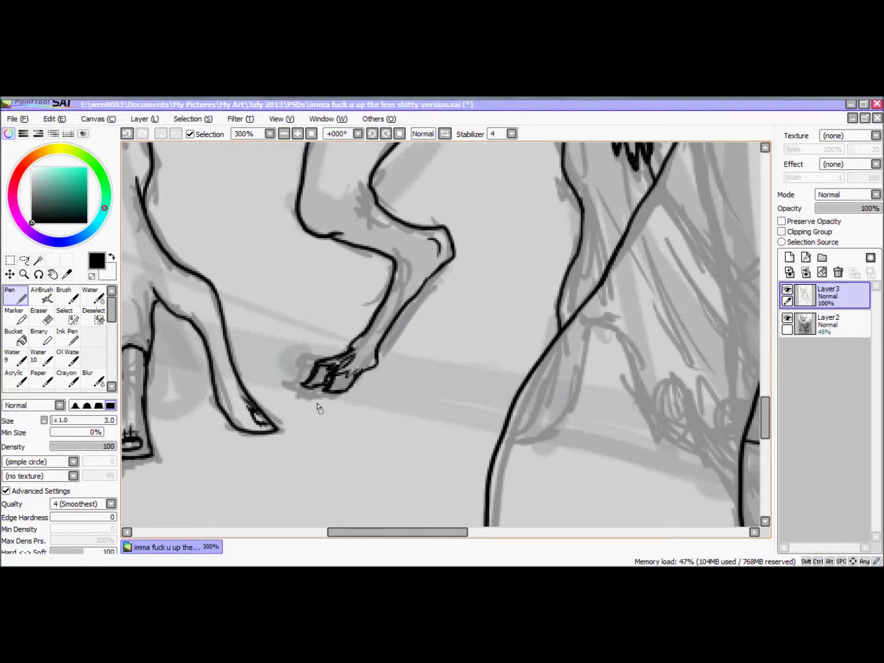
scroll(319, 408, "down", 1)
scroll(369, 324, "up", 3)
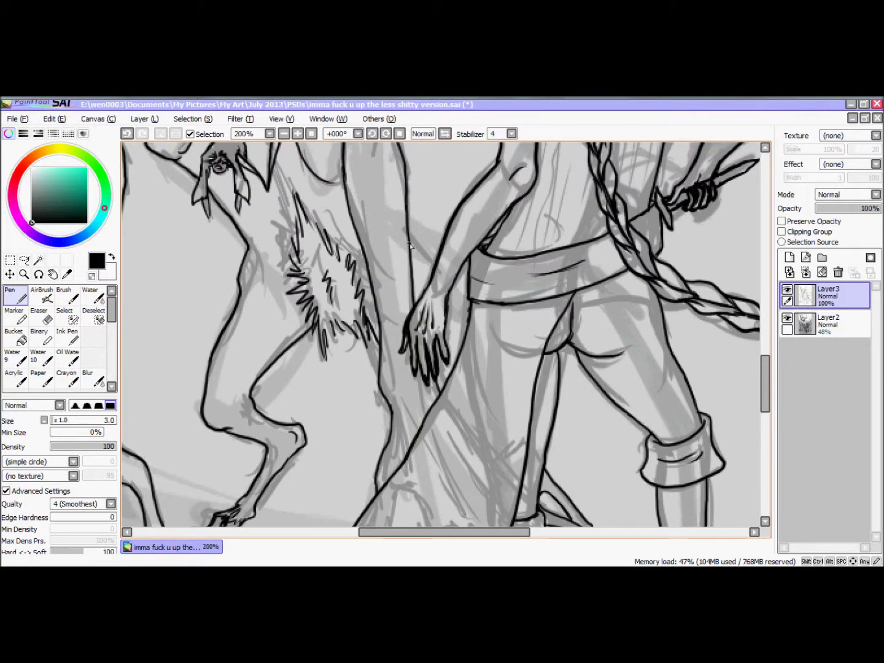
scroll(697, 330, "down", 4)
key("ctrl+s")
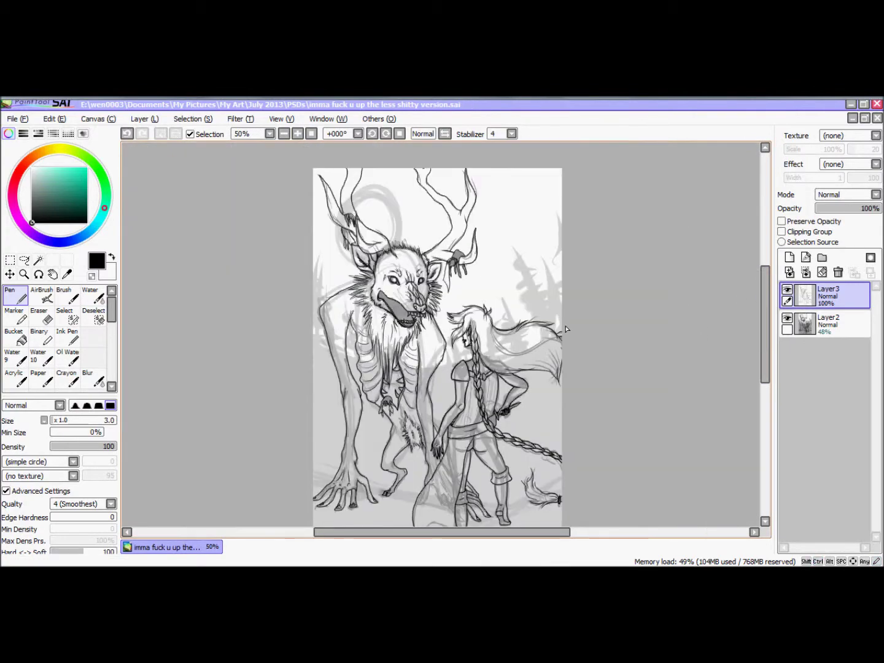
Add a layer beneath the rough sketch, fill it with muted dark blue, and add an empty layer above the fill
left_click(817, 314)
left_click(790, 258)
left_click(14, 335)
left_click(76, 240)
left_click(58, 196)
left_click(266, 167)
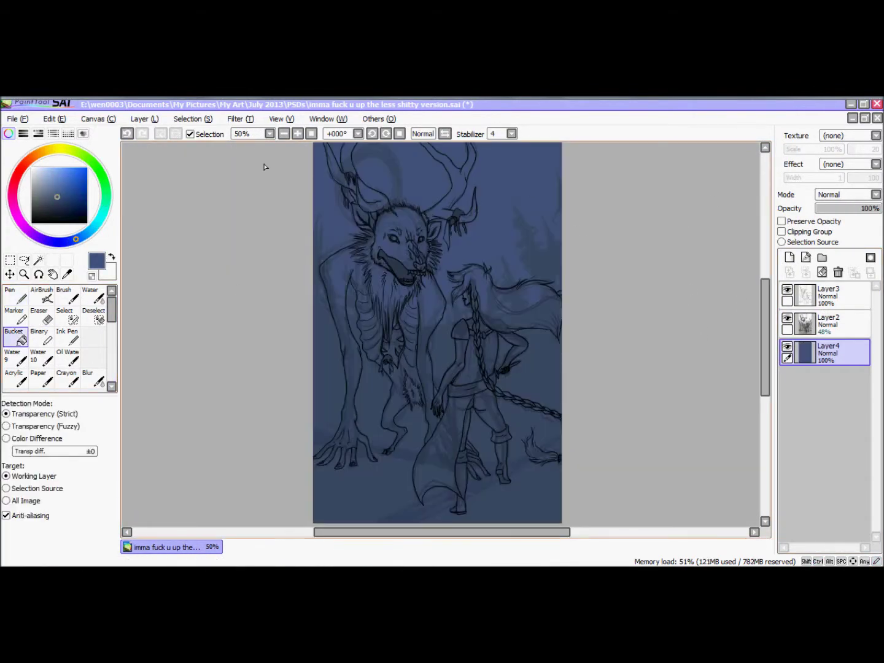
left_click(790, 258)
Try a wide airbrushed glow with a bright white moon disc behind the beast's antler, checking it with the sketch hidden
left_click(64, 296)
scroll(158, 293, "up", 2)
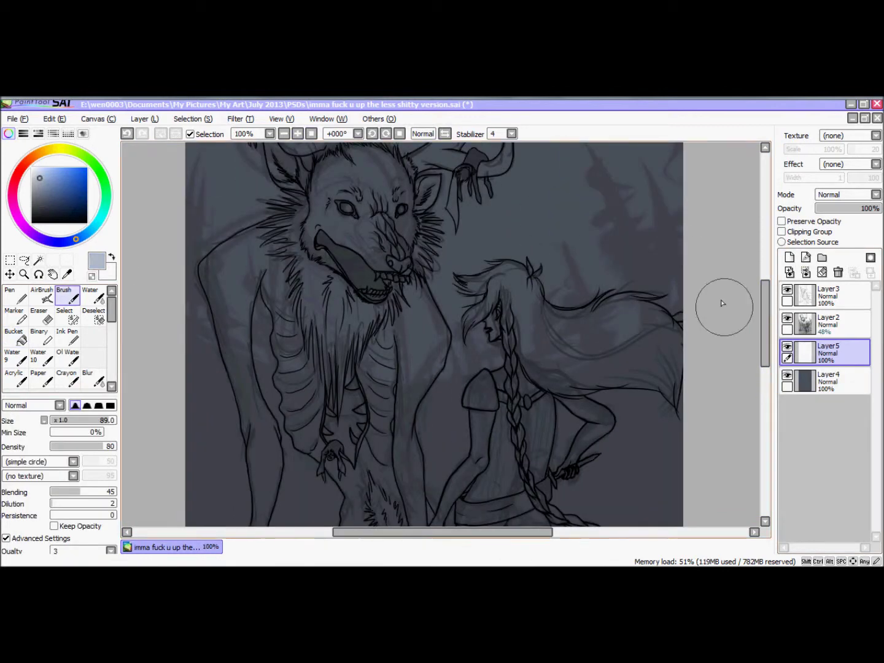
left_click(41, 295)
left_click(82, 421)
scroll(295, 252, "up", 1)
left_click_drag(296, 252, 307, 197)
left_click(65, 295)
left_click(36, 168)
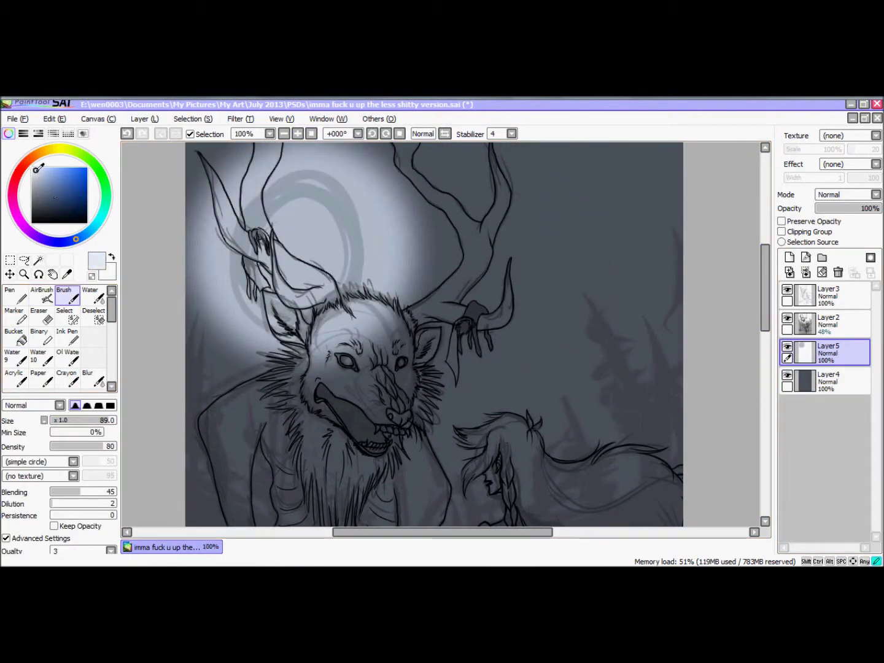
left_click_drag(282, 258, 307, 234)
left_click(788, 318)
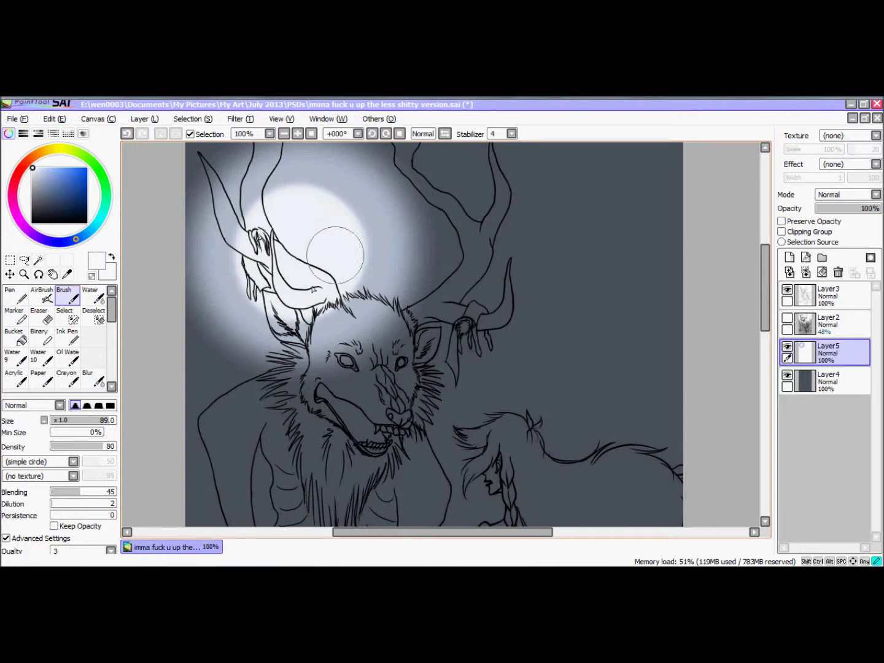
left_click(284, 134)
left_click(284, 134)
left_click(788, 318)
Try airbrushing a broad, dimmer grey-blue glow across the sky around the antlers, and undo the stroke
left_click(45, 176)
left_click(41, 295)
left_click(297, 134)
left_click(81, 421)
left_click_drag(463, 316, 362, 205)
key("ctrl+z")
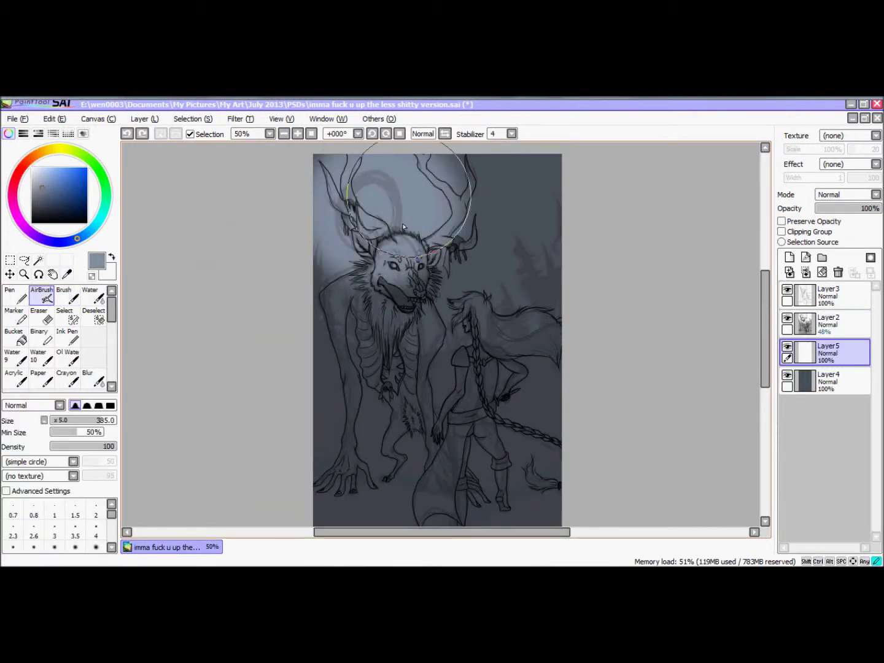
Paint a round, pale blue-white moon with a soft edge behind the beast's antler, checking it with the sketch hidden
left_click(68, 295)
left_click(38, 170)
left_click(298, 133)
scroll(273, 207, "up", 3)
left_click_drag(295, 221, 349, 204)
left_click(788, 317)
left_click(787, 317)
scroll(767, 332, "down", 3)
Add a layer above the moon, draw a curved horizon across the canvas, and fill the ground beneath with near-black blue-green
left_click(790, 257)
left_click_drag(83, 421, 61, 421)
left_click(43, 215)
mouse_move(622, 327)
left_mouse_down()
mouse_move(443, 376)
mouse_move(250, 335)
left_mouse_up()
left_click_drag(356, 368, 489, 375)
scroll(195, 300, "down", 5)
scroll(62, 332, "down", 1)
left_click(13, 316)
left_click(430, 479)
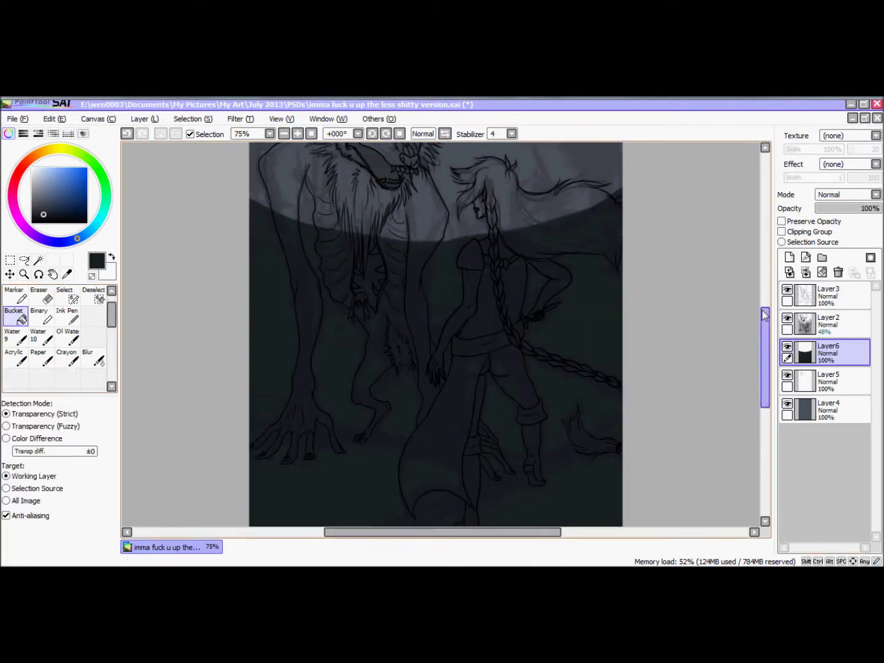
Paint dark pine tree silhouettes along the horizon on both sides of the figures with a size 25 brush
scroll(184, 307, "up", 5)
key("b")
left_click_drag(596, 368, 556, 252)
mouse_move(541, 381)
left_mouse_down()
mouse_move(567, 396)
mouse_move(411, 404)
left_mouse_up()
left_click_drag(345, 393, 266, 283)
mouse_move(615, 207)
left_mouse_down()
mouse_move(593, 268)
mouse_move(511, 387)
left_mouse_up()
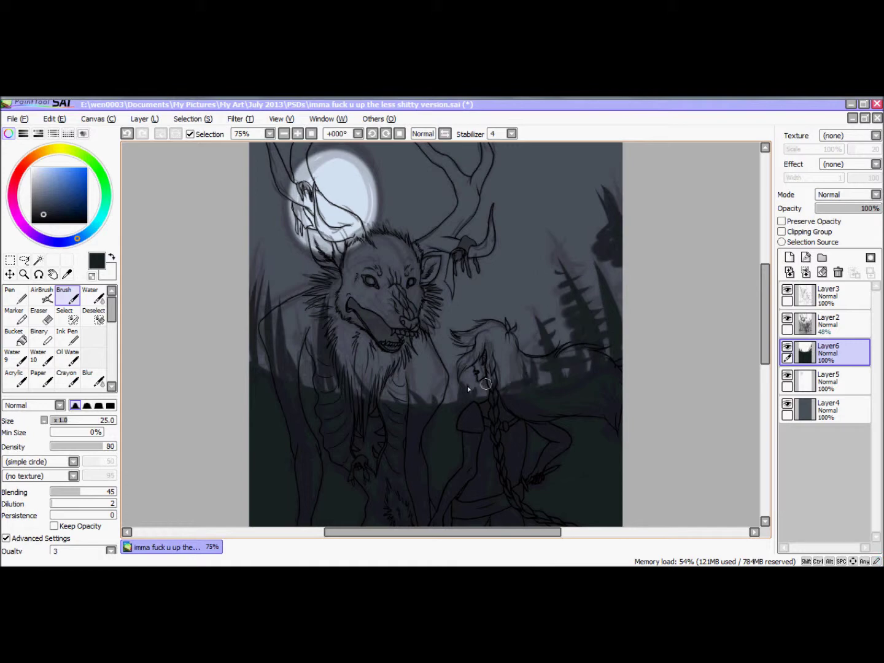
left_click_drag(335, 323, 307, 381)
left_click_drag(571, 300, 559, 367)
scroll(576, 296, "down", 3)
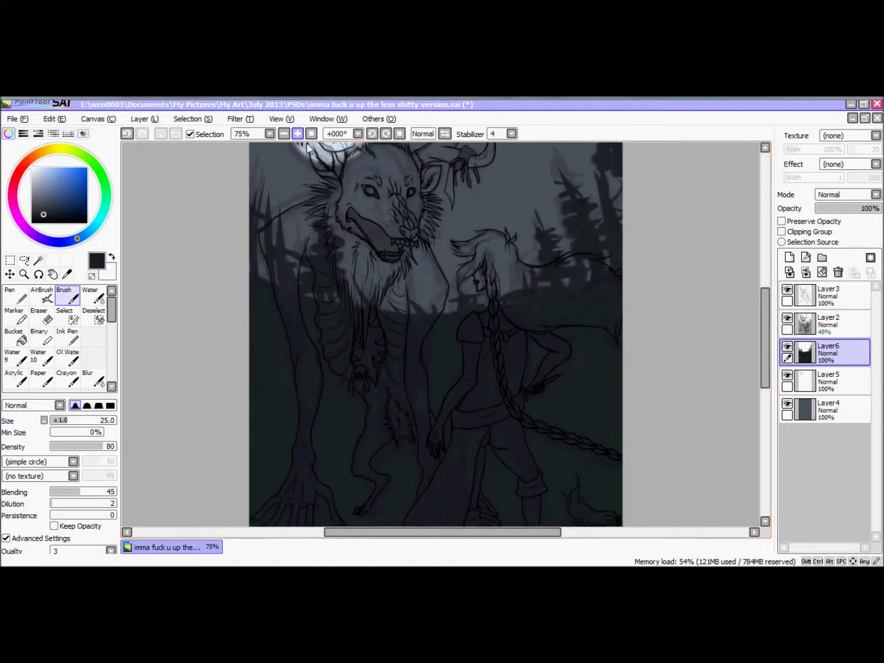
Paint slate grey over the ground below the dark tree line, blending its upper edge with curved strokes
key("ctrl+minus")
key("bracketright")
key("bracketright")
mouse_move(317, 399)
left_mouse_down()
mouse_move(551, 388)
mouse_move(544, 436)
mouse_move(427, 460)
left_mouse_up()
key("bracketleft")
key("bracketleft")
left_click_drag(557, 366, 402, 362)
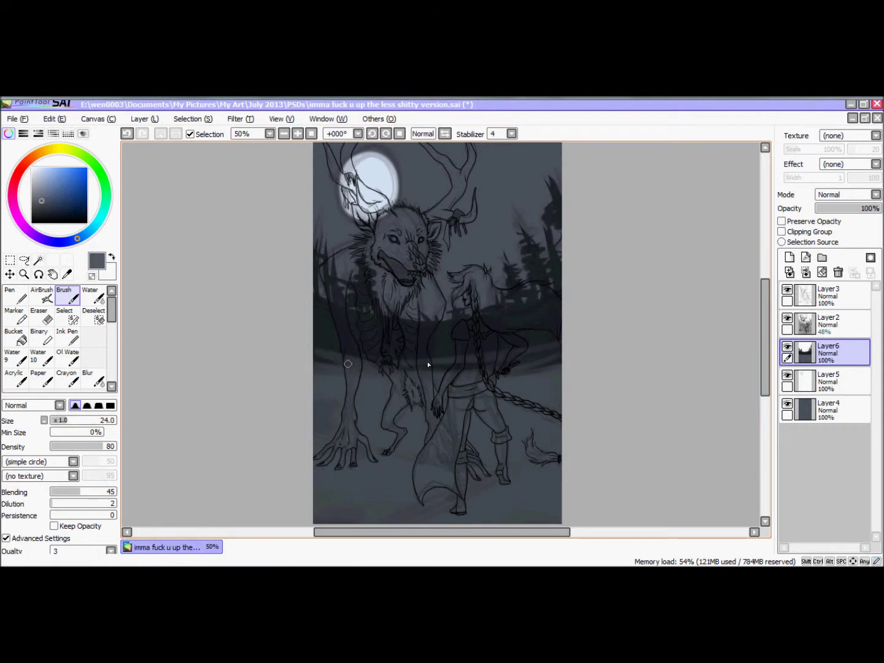
scroll(767, 306, "down", 2)
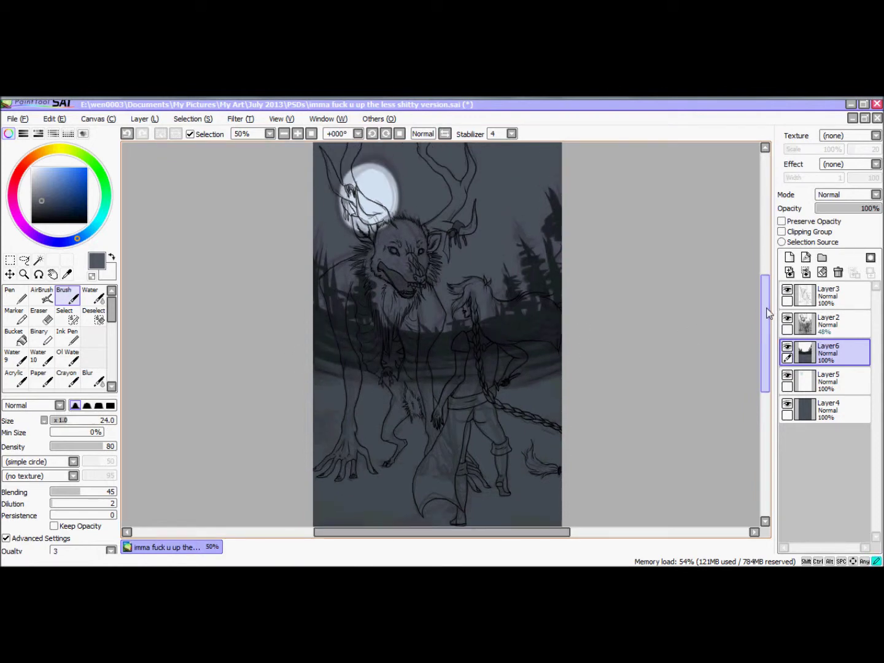
Cover the foreground around the figures' feet with broad strokes of sampled grey-blue, using a larger brush
left_click(368, 423, "alt")
left_click_drag(315, 415, 560, 459)
left_click(75, 421)
left_click_drag(74, 422, 94, 421)
left_click_drag(315, 449, 561, 473)
mouse_move(317, 485)
left_mouse_down()
mouse_move(451, 501)
mouse_move(561, 491)
left_mouse_up()
Paint lighter blue snow patches and darker shadow shapes around the beast's hand, reducing the brush to size 30
left_click(46, 196)
mouse_move(325, 451)
left_mouse_down()
mouse_move(368, 458)
mouse_move(340, 456)
left_mouse_up()
key("bracketleft")
key("bracketleft")
key("bracketleft")
mouse_move(400, 456)
left_mouse_down()
mouse_move(368, 462)
mouse_move(390, 494)
left_mouse_up()
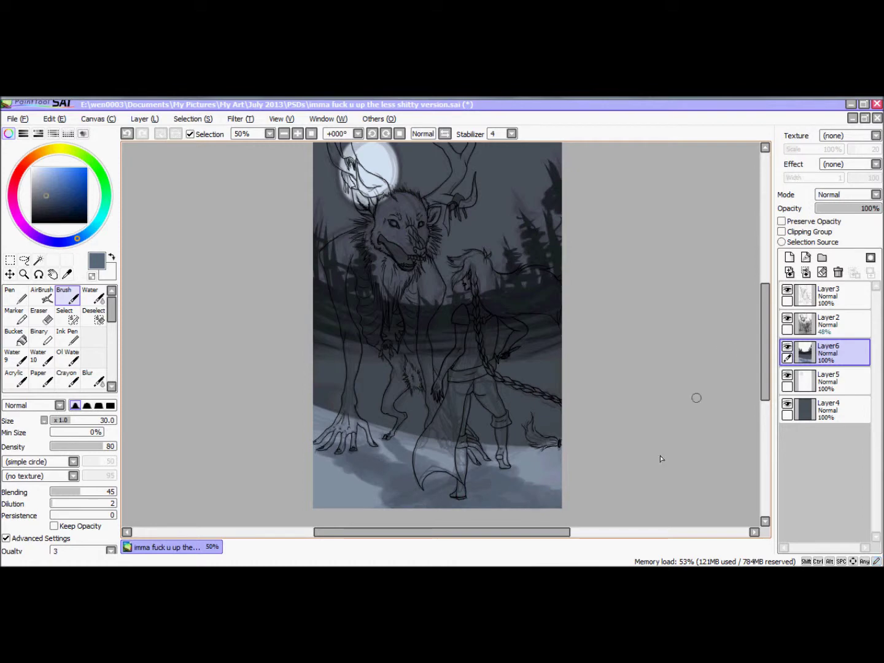
scroll(533, 510, "down", 2)
Add a layer above the ground and paint a pale snow slope beneath the woman's feet
left_click(483, 465, "alt")
key("ctrl+shift+n")
mouse_move(483, 464)
left_mouse_down()
mouse_move(381, 468)
mouse_move(435, 483)
mouse_move(566, 400)
mouse_move(542, 468)
left_mouse_up()
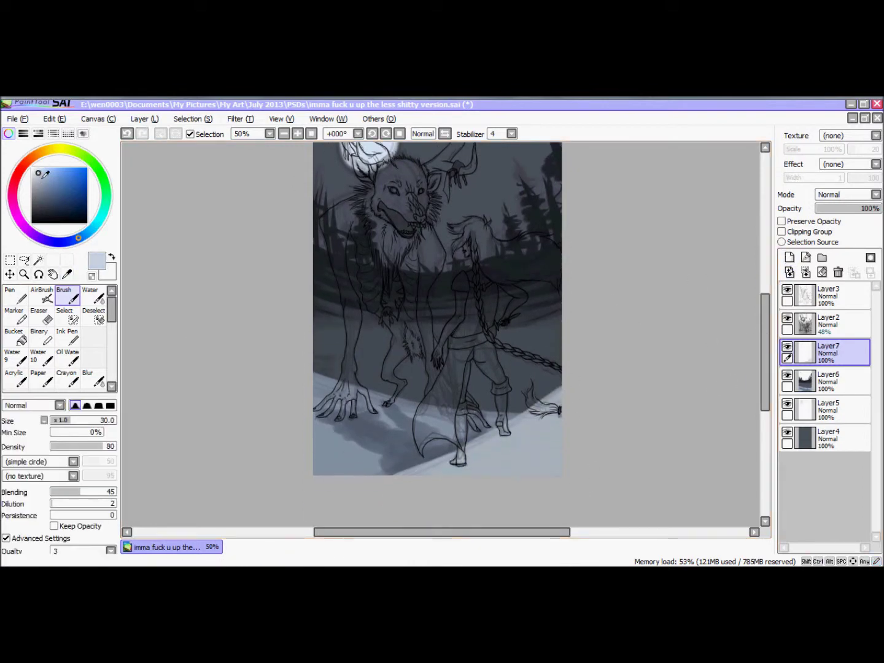
left_click_drag(766, 314, 760, 301)
Add a Multiply layer and paint a blue-grey shadow over the slope under the woman, trimming its edge with the Eraser
key("ctrl+shift+n")
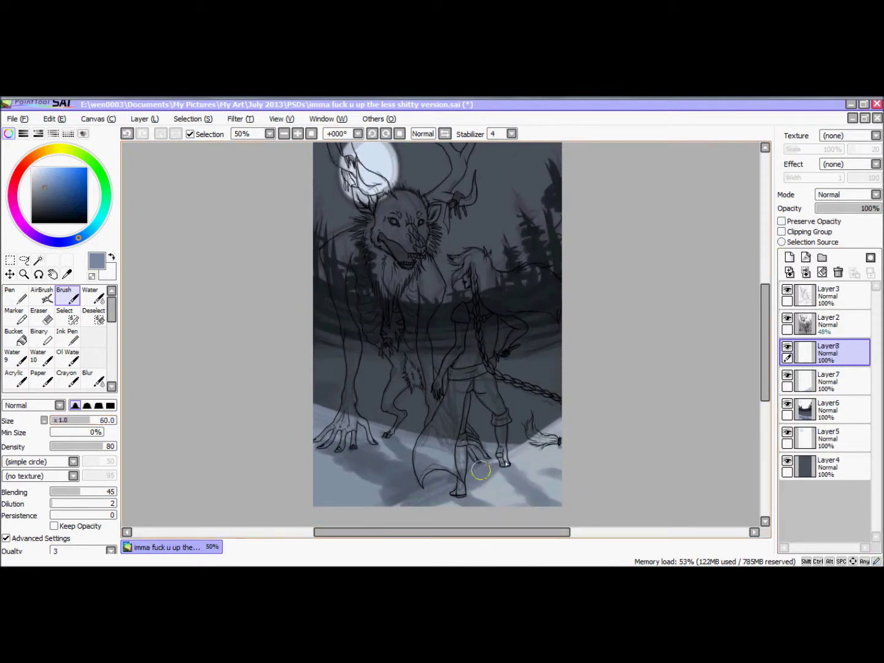
scroll(847, 195, "down", 1)
key("e")
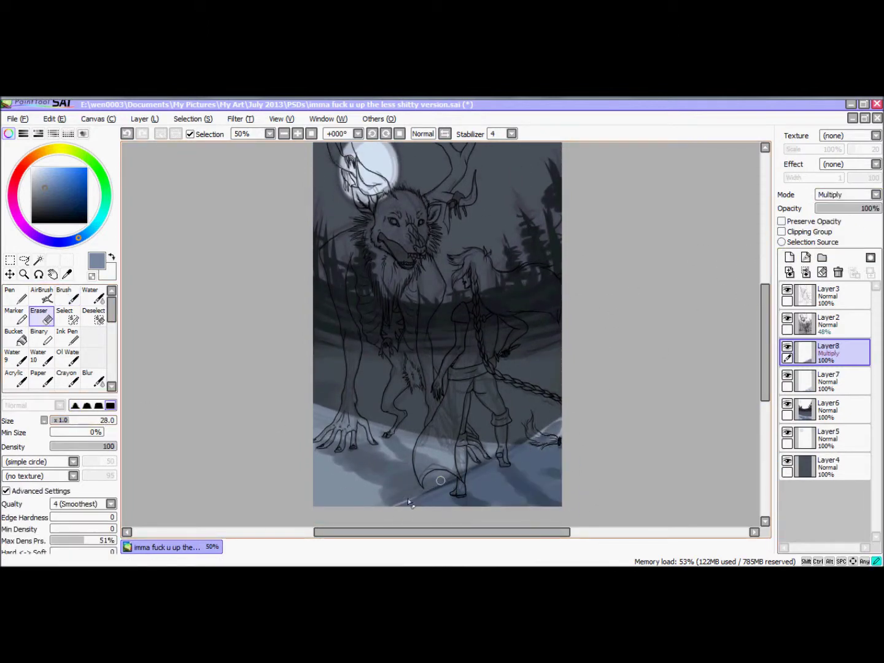
Add a layer directly above the ground layer and paint pale snow highlights along the ridge and beside the beast's hand
key("b")
left_click_drag(768, 296, 768, 306)
key("alt")
left_click(343, 447, "alt")
left_click(830, 408)
key("ctrl+shift+n")
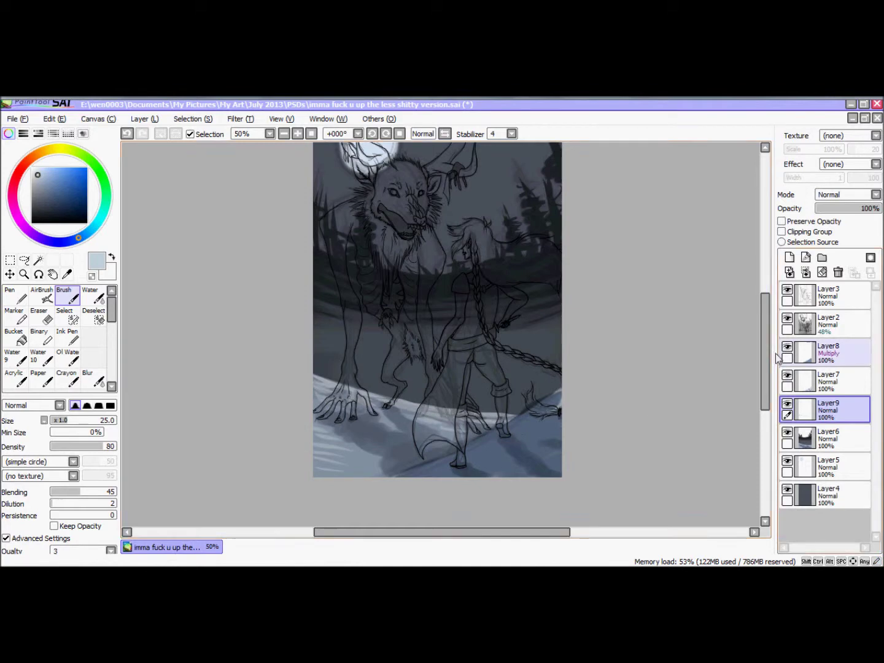
scroll(655, 410, "up", 1)
Clean up the slope shadow's edge behind the woman on the Multiply layer with the Eraser, and save the drawing
left_click(829, 350)
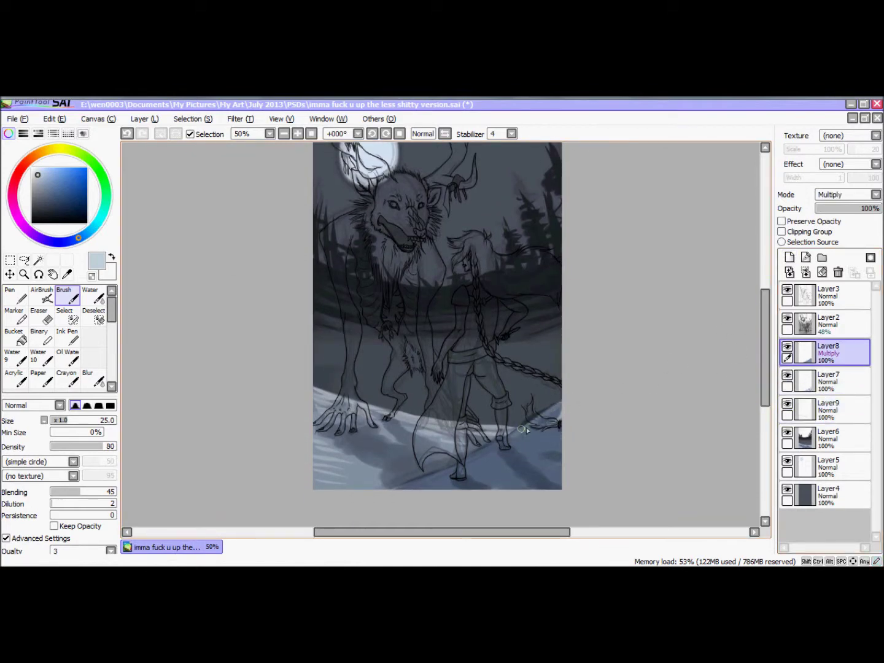
key("e")
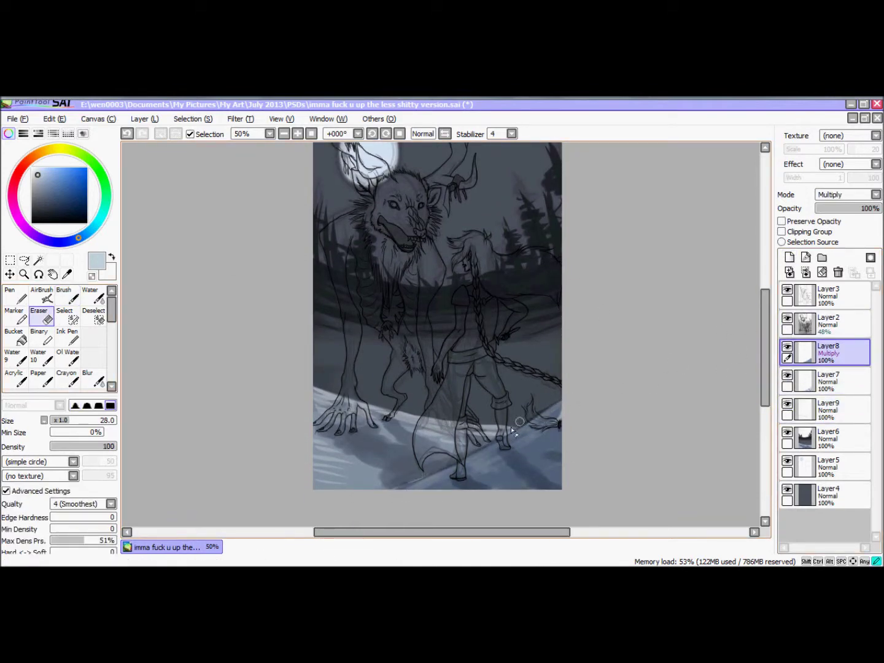
scroll(766, 355, "up", 3)
key("ctrl+s")
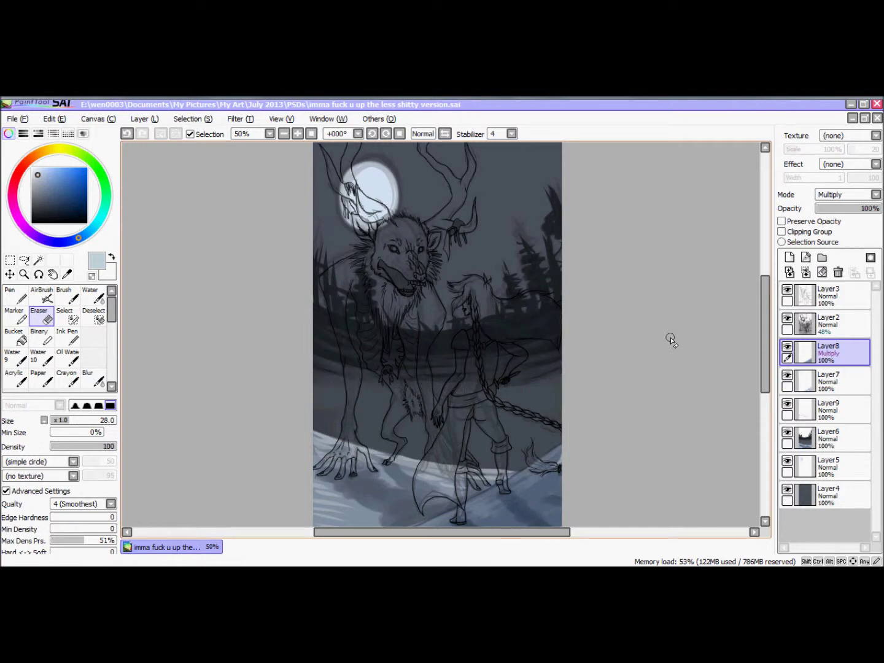
Add another layer above the ground layer and brush curved grey snow streaks across the middle ground behind the figures
scroll(671, 341, "down", 1)
left_click(829, 437)
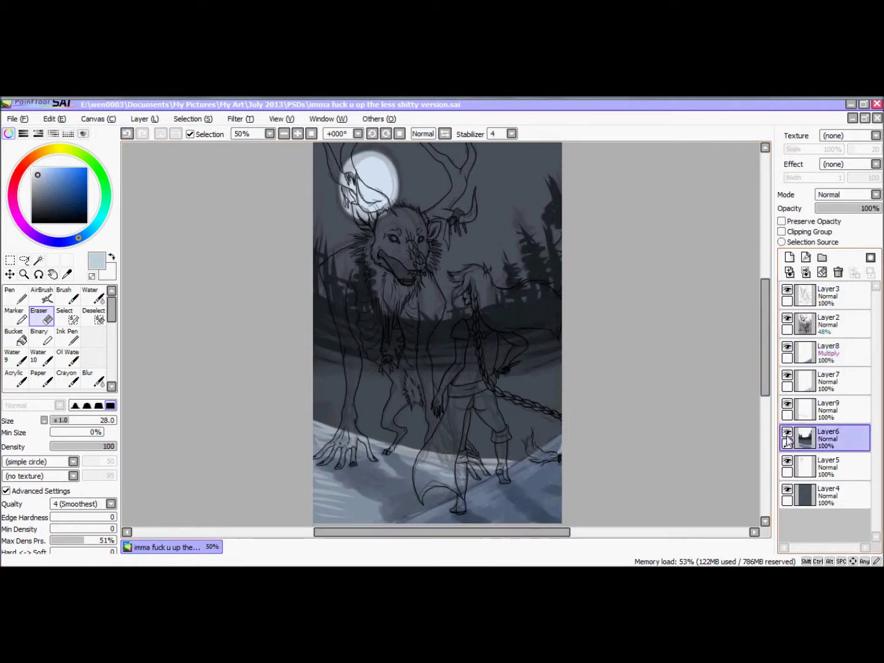
left_click(790, 257)
left_click(67, 296)
mouse_move(332, 426)
left_mouse_down()
mouse_move(357, 430)
mouse_move(320, 424)
mouse_move(411, 418)
mouse_move(477, 399)
left_mouse_up()
left_click(41, 204)
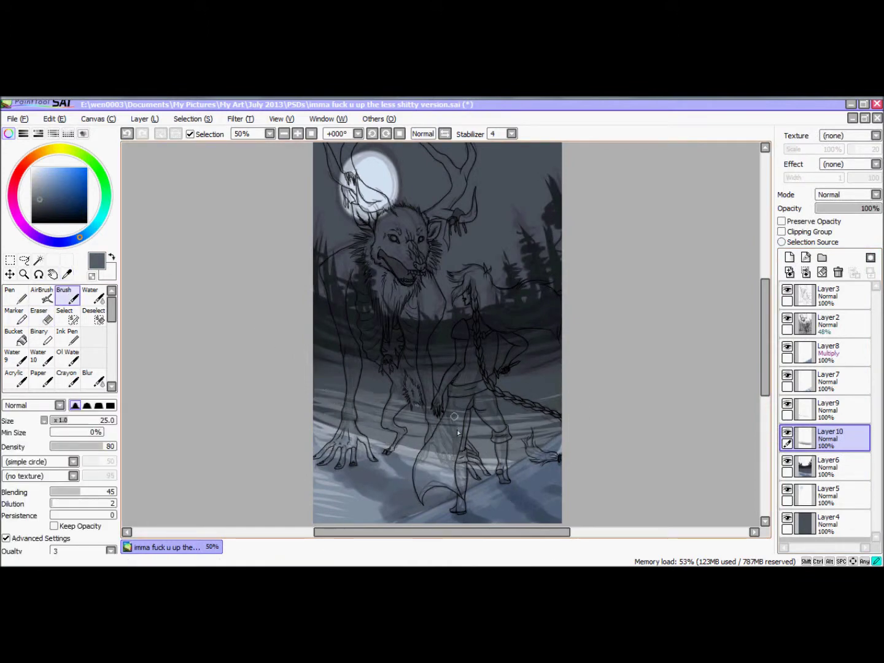
scroll(761, 329, "up", 1)
Add a layer above the moon layer and paint dark, swirling sky strokes that circle the moon
left_click(829, 495)
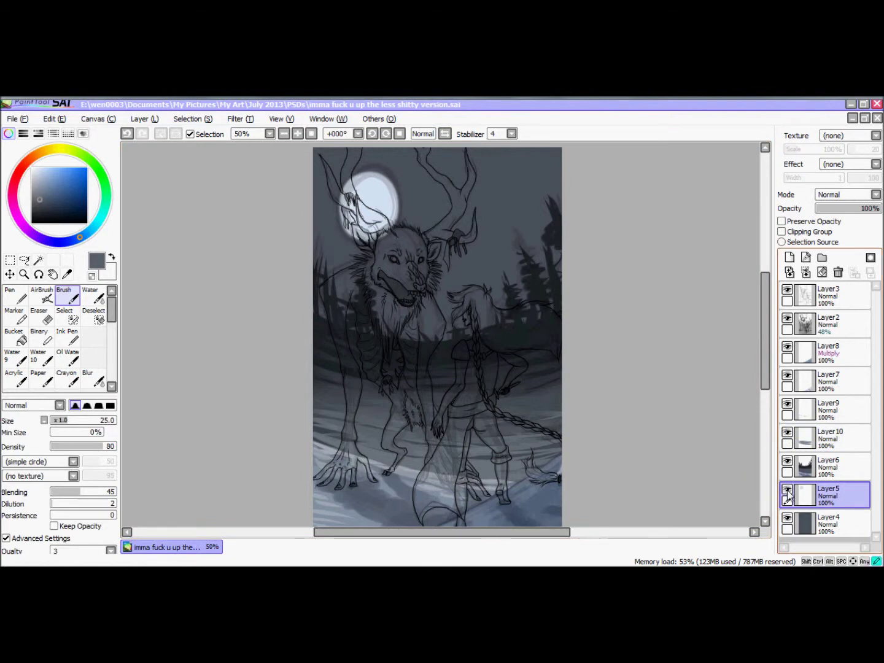
left_click(789, 257)
left_click(98, 423)
left_click_drag(98, 422, 101, 422)
scroll(497, 371, "up", 2)
mouse_move(497, 371)
left_mouse_down()
mouse_move(468, 340)
mouse_move(547, 185)
left_mouse_up()
key("ctrl+z")
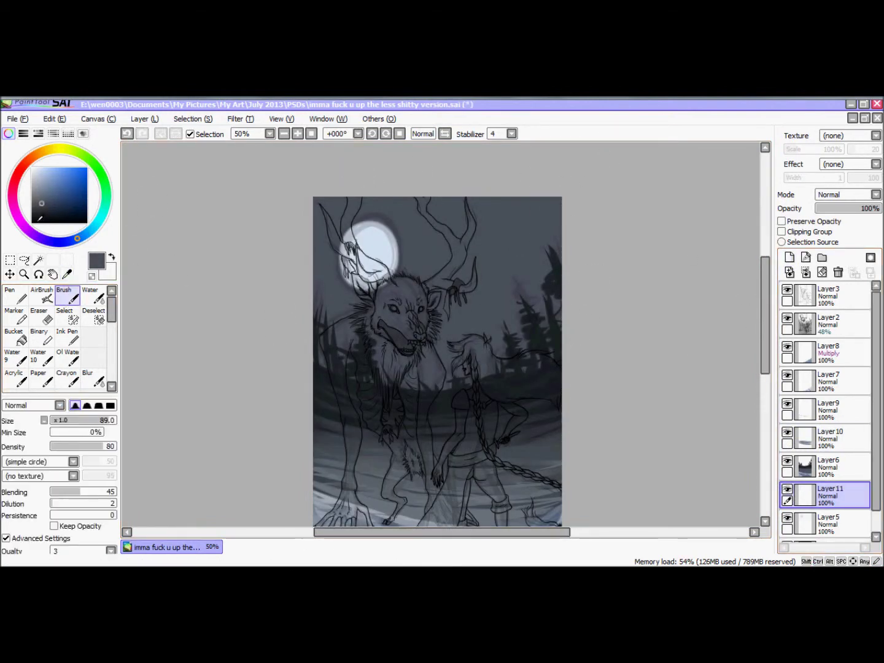
left_click(387, 303, "alt")
mouse_move(572, 340)
left_mouse_down()
mouse_move(393, 362)
mouse_move(510, 223)
left_mouse_up()
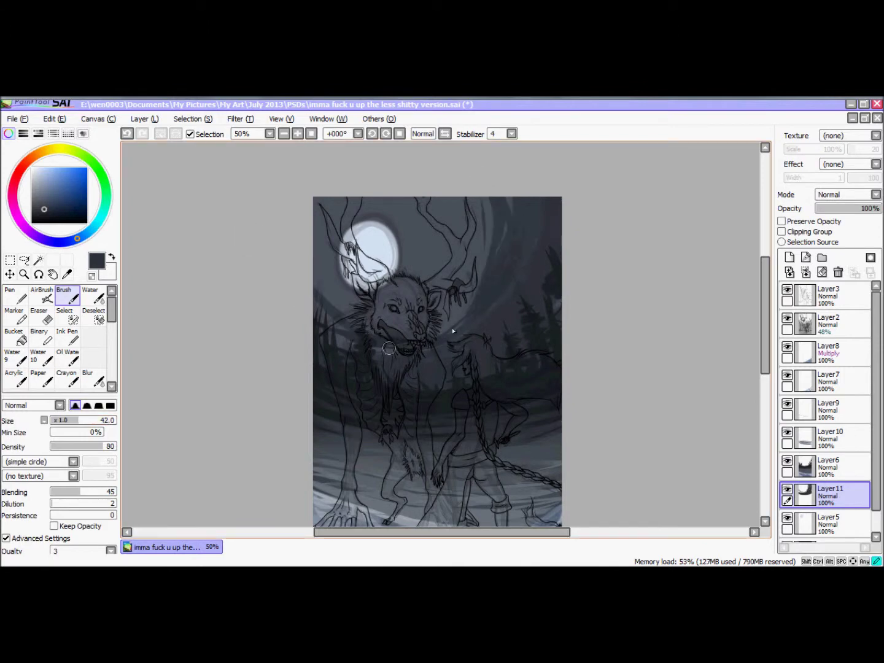
scroll(445, 305, "down", 2)
scroll(445, 306, "up", 1)
scroll(445, 306, "down", 1)
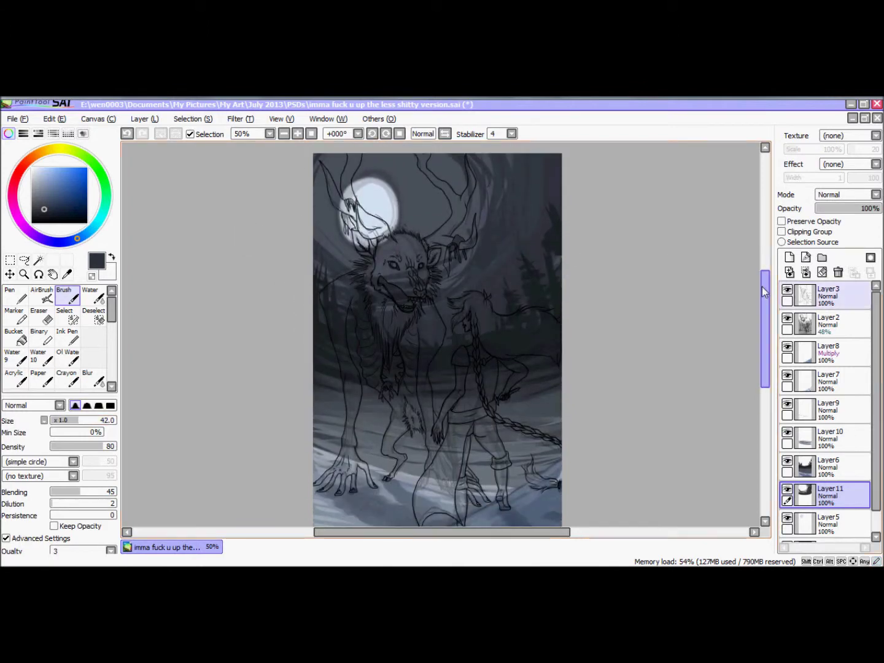
Add a layer above the tree layer, paint thin pale highlights on the pines with a size 5 brush, and lower its opacity to 36%
left_click(789, 256)
left_click(298, 133)
left_click(298, 133)
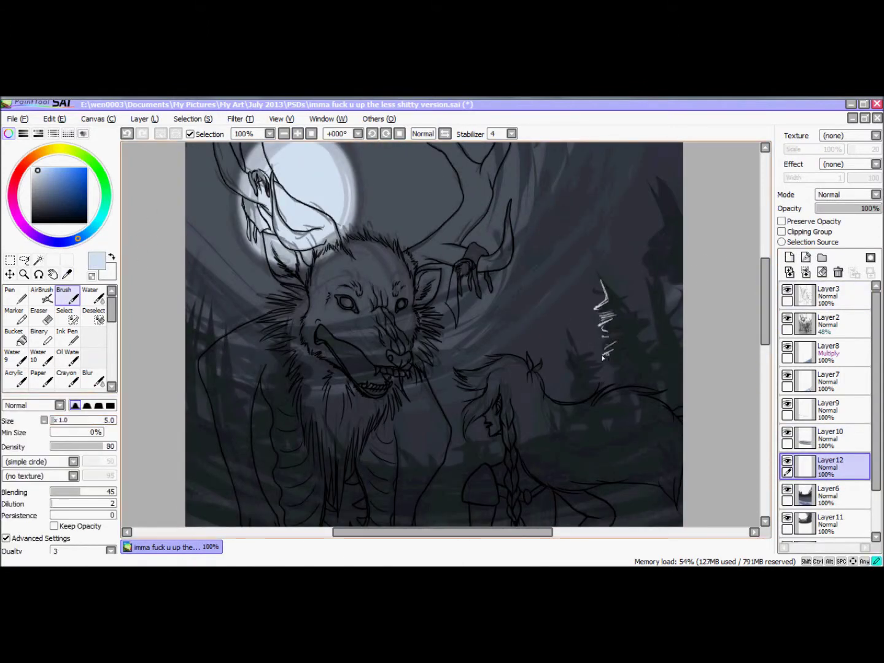
left_click_drag(871, 207, 839, 208)
left_click(284, 133)
Soften the painted background with the Water tool and hide the rough sketch layer
left_click(91, 295)
mouse_move(766, 270)
left_mouse_down()
mouse_move(761, 306)
mouse_move(737, 291)
mouse_move(766, 307)
mouse_move(746, 312)
mouse_move(765, 296)
left_mouse_up()
left_click(787, 318)
scroll(798, 499, "down", 2)
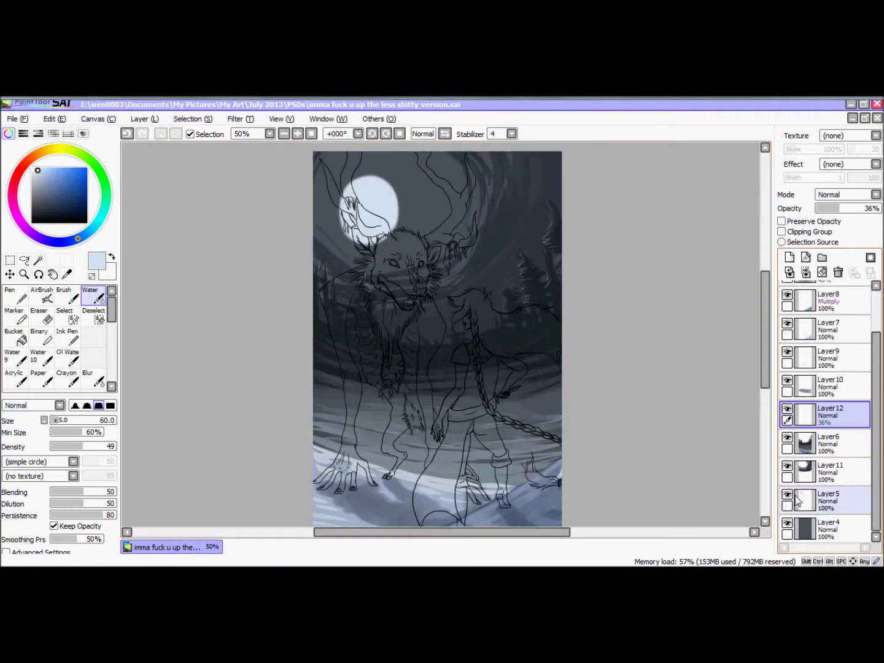
Add a layer directly above the base colour layer and airbrush a soft pale blue glow around the moon
left_click(799, 522)
left_click(790, 257)
left_click(42, 295)
scroll(375, 224, "up", 1)
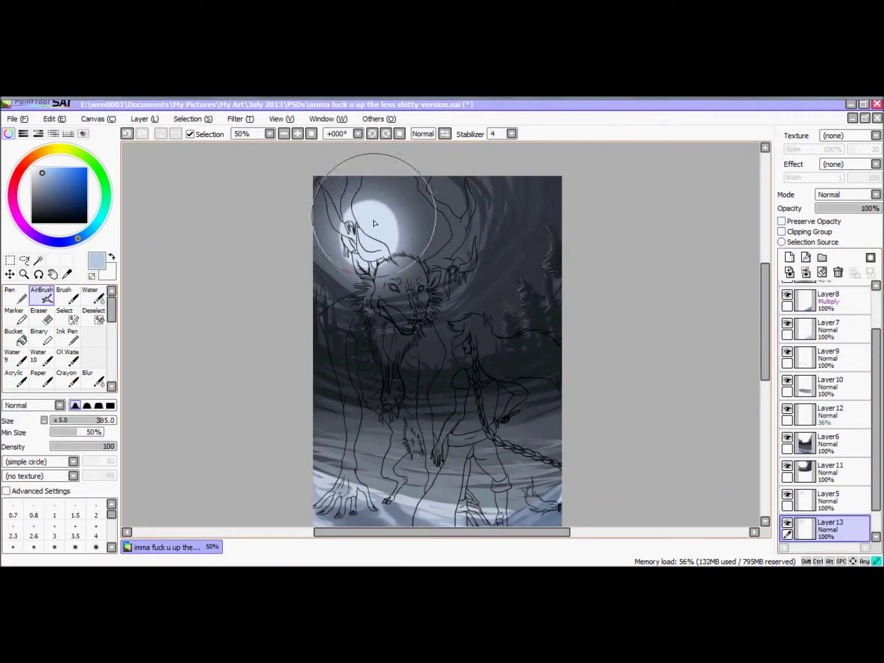
Brush thin pale streaks circling the moon on another new layer at size 12, and set it to Luminosity at 30% opacity
key("b")
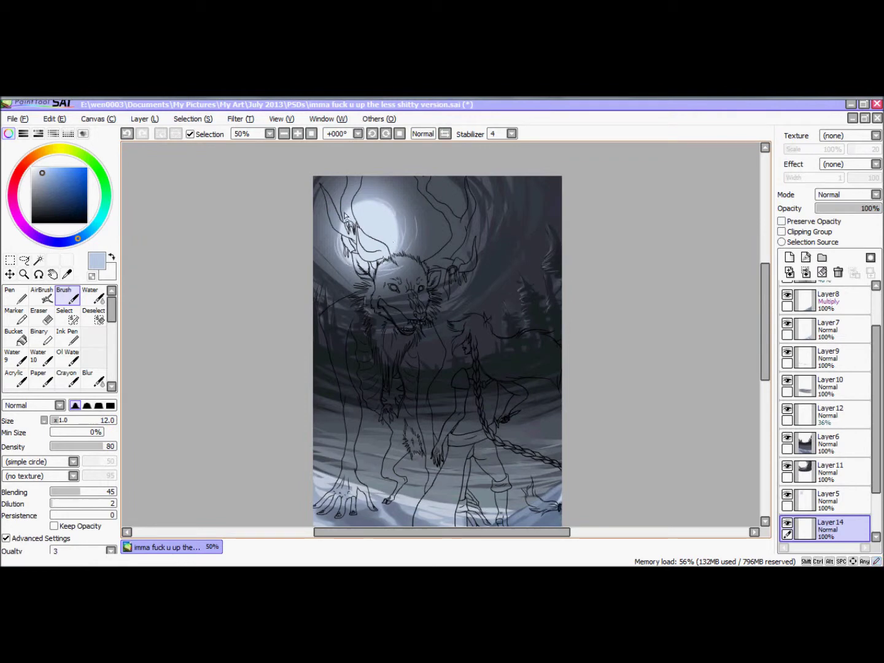
scroll(841, 194, "down", 4)
left_click(835, 208)
scroll(666, 290, "down", 2)
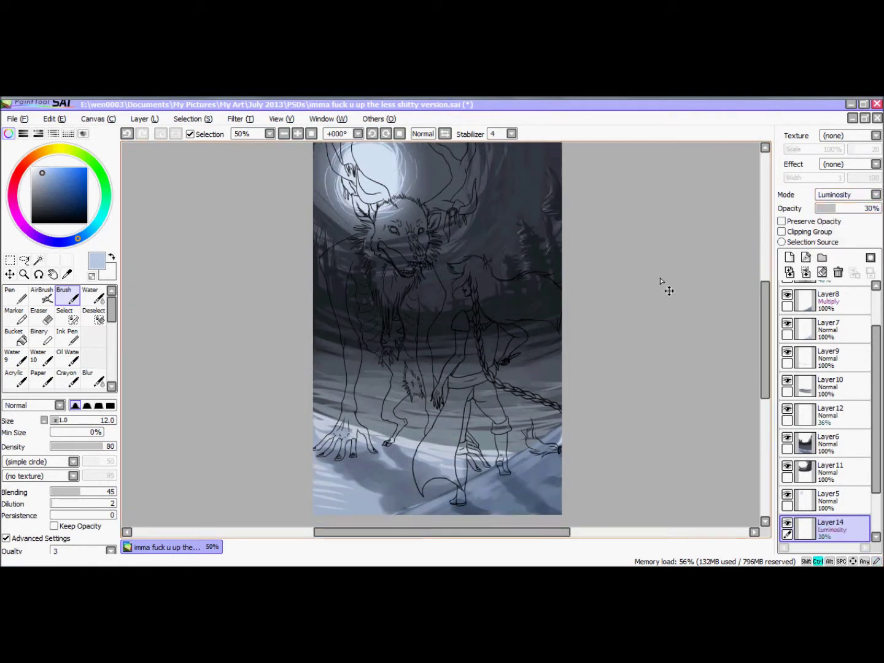
Merge all the painted background layers down into the base colour layer, leaving the line art and sketch layers separate
scroll(878, 357, "up", 2)
left_click(842, 351)
key("ctrl+e")
key("ctrl+e")
key("ctrl+e")
key("ctrl+e")
key("ctrl+e")
key("ctrl+e")
key("ctrl+e")
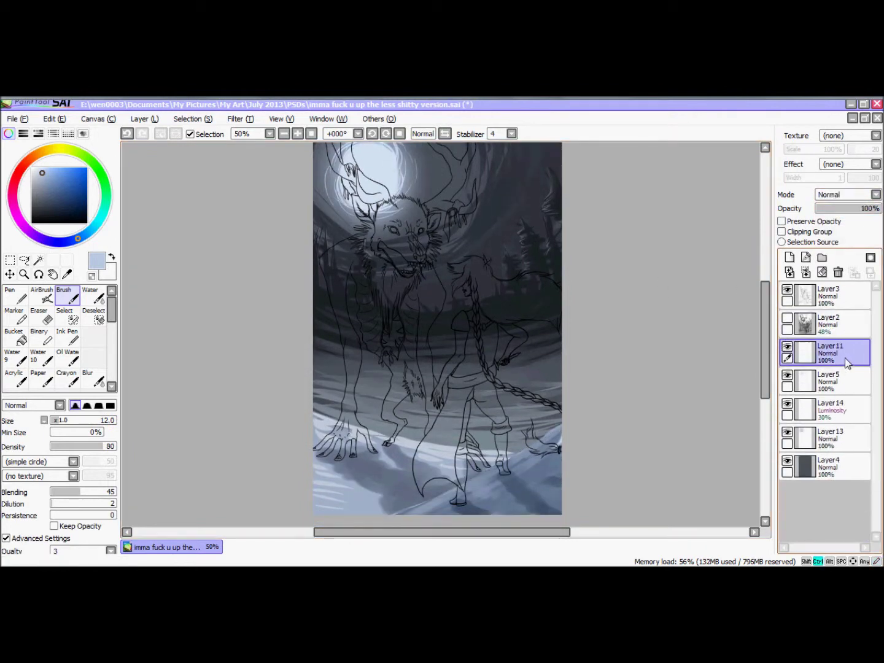
key("ctrl+e")
key("ctrl+e")
key("ctrl+e")
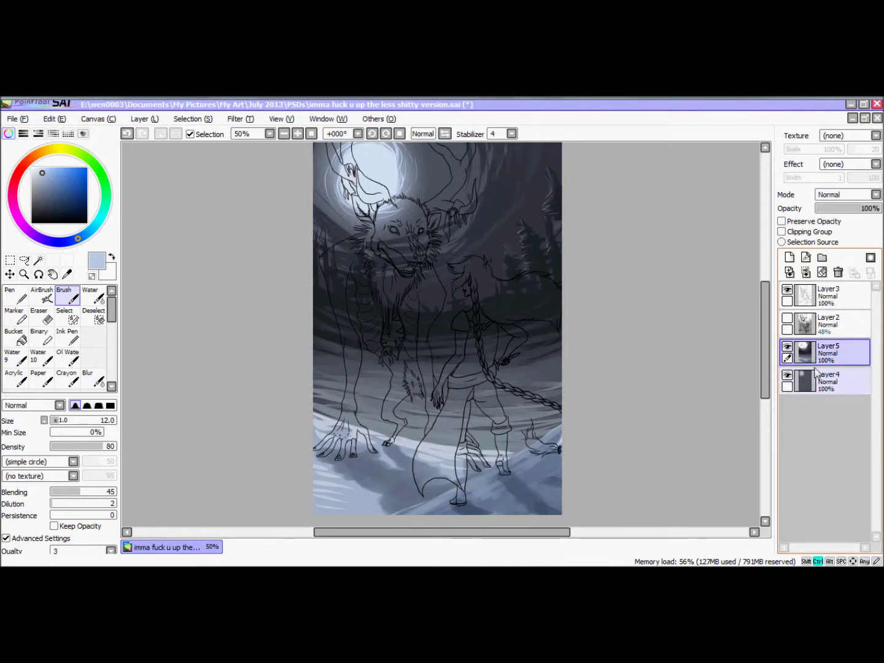
Add a layer above the merged background and fill the woman's face, neck, arms and hands with a flat pale skin tone using the Pen
key("ctrl+shift+n")
scroll(441, 334, "up", 4)
key("n")
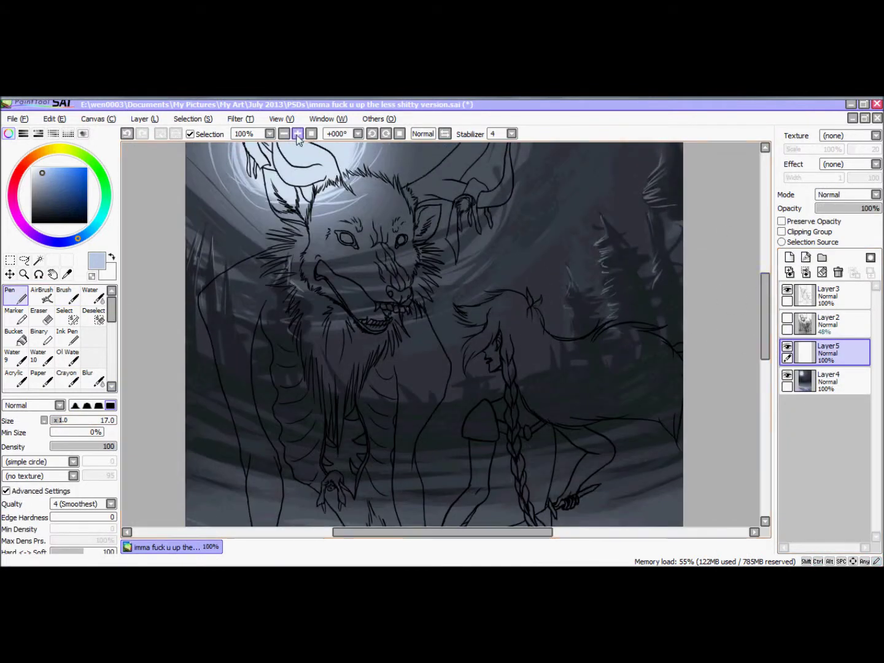
left_click(33, 161)
mouse_move(500, 320)
left_mouse_down()
mouse_move(534, 367)
mouse_move(538, 389)
mouse_move(602, 366)
left_mouse_up()
scroll(528, 369, "down", 2)
scroll(527, 345, "down", 1)
scroll(467, 369, "down", 3)
mouse_move(408, 424)
left_mouse_down()
mouse_move(417, 444)
mouse_move(495, 295)
left_mouse_up()
mouse_move(615, 212)
left_mouse_down()
mouse_move(701, 282)
mouse_move(638, 338)
left_mouse_up()
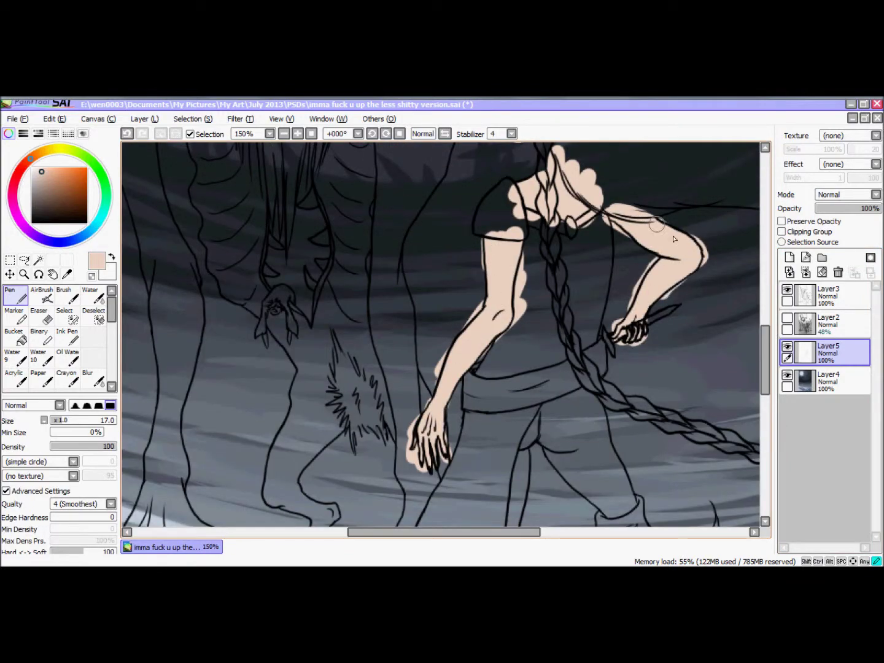
left_click_drag(644, 212, 663, 230)
Fill the woman's loose, flowing hair with flat medium brown using the Pen at size 17
left_click_drag(767, 353, 769, 305)
left_click(52, 197)
mouse_move(582, 307)
left_mouse_down()
mouse_move(610, 363)
mouse_move(689, 397)
mouse_move(706, 334)
left_mouse_up()
left_click_drag(495, 534, 546, 534)
mouse_move(633, 433)
left_mouse_down()
mouse_move(602, 381)
mouse_move(630, 374)
mouse_move(593, 316)
left_mouse_up()
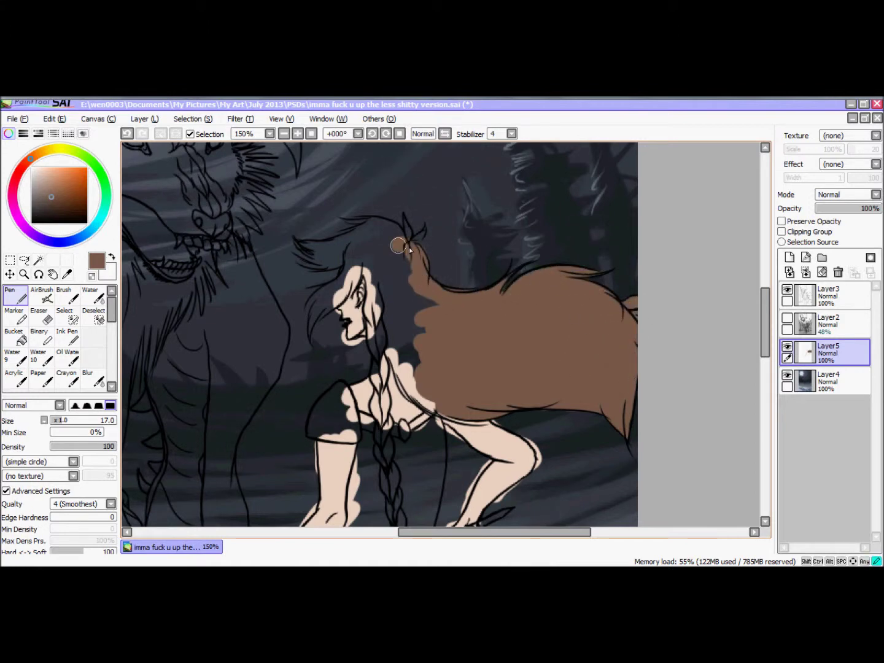
mouse_move(420, 266)
left_mouse_down()
mouse_move(435, 307)
mouse_move(405, 350)
left_mouse_up()
mouse_move(406, 225)
left_mouse_down()
mouse_move(410, 244)
mouse_move(375, 320)
left_mouse_up()
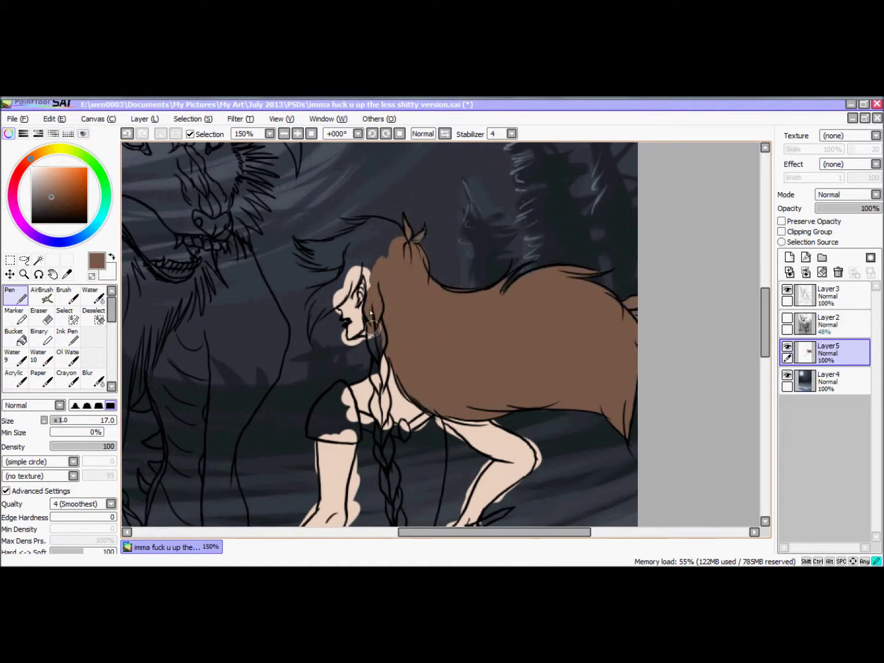
Fill the long braid, its tufted end and the windblown fringe with the same brown, and colour the hair tie lavender
left_click_drag(761, 319, 762, 341)
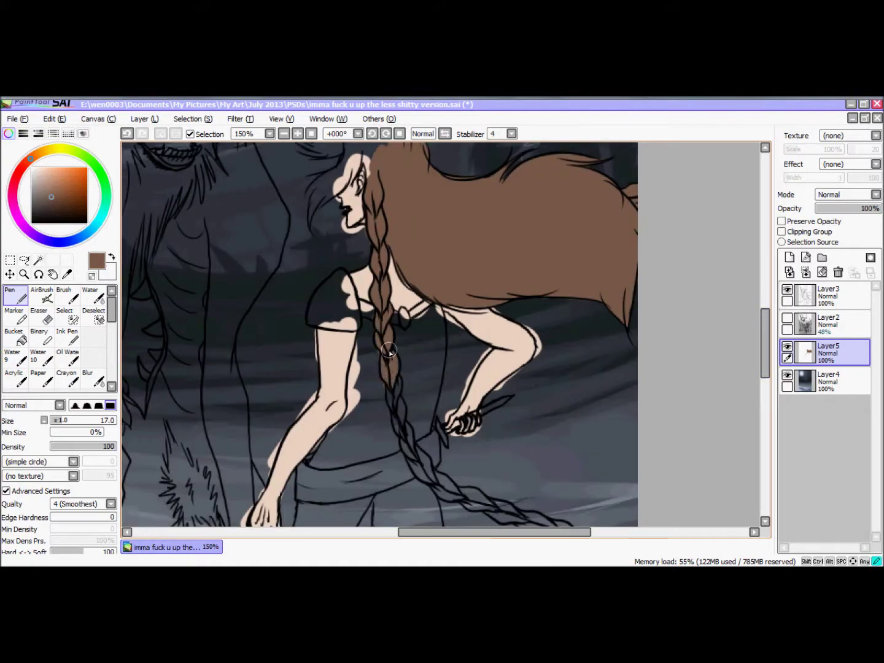
scroll(412, 374, "down", 3)
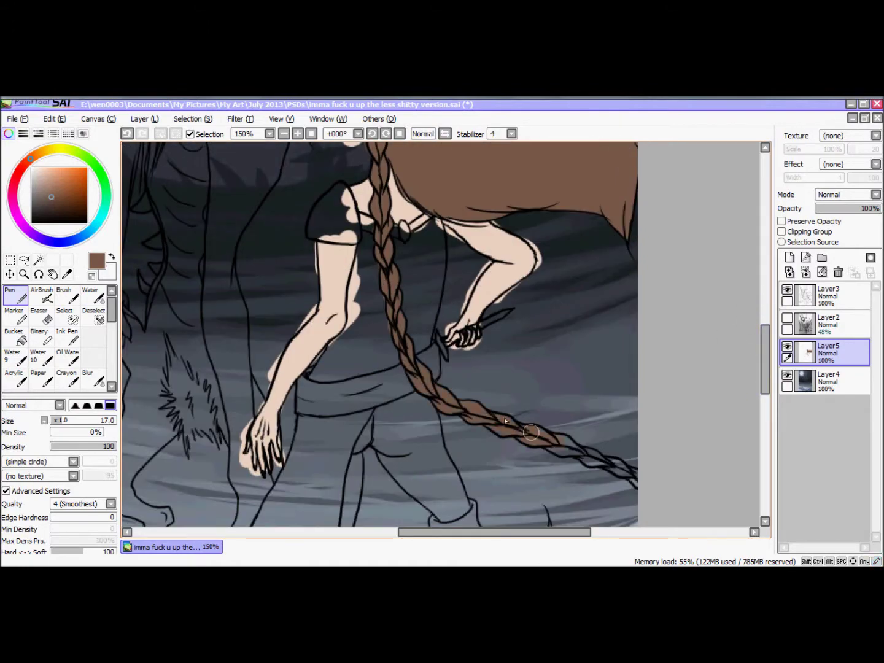
scroll(613, 463, "down", 7)
mouse_move(624, 433)
left_mouse_down()
mouse_move(589, 414)
mouse_move(548, 360)
mouse_move(616, 435)
left_mouse_up()
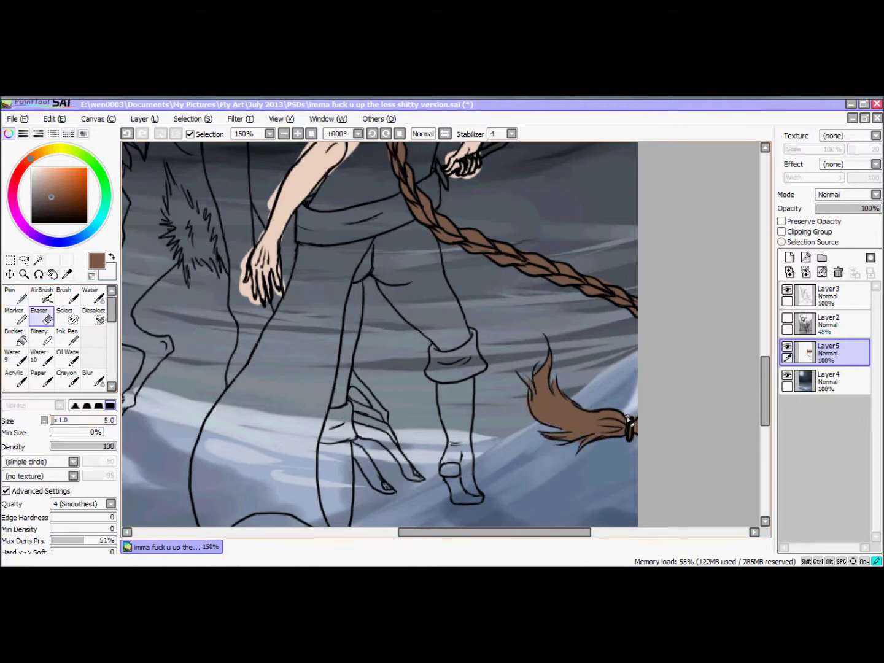
left_click(40, 379)
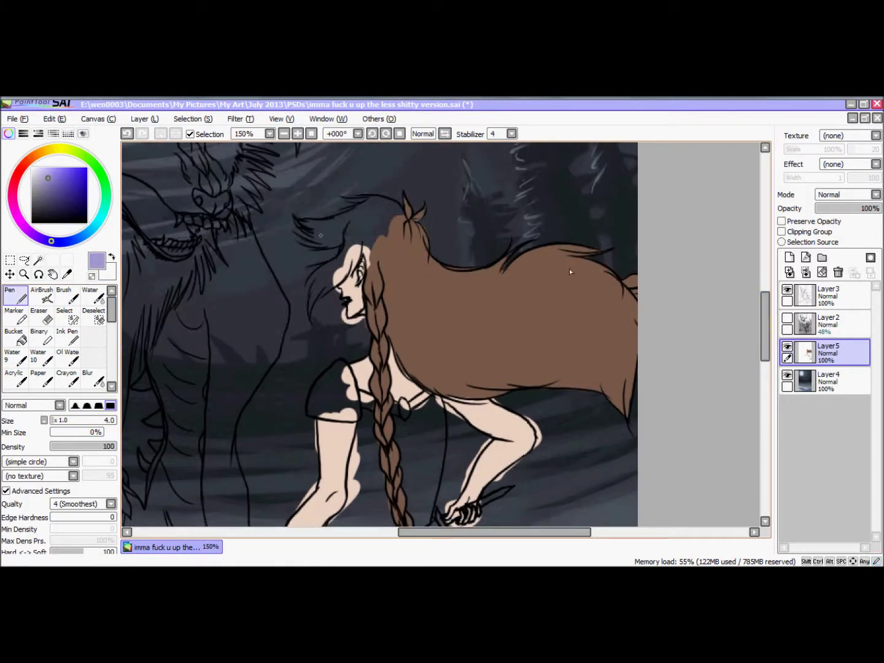
left_click(14, 297)
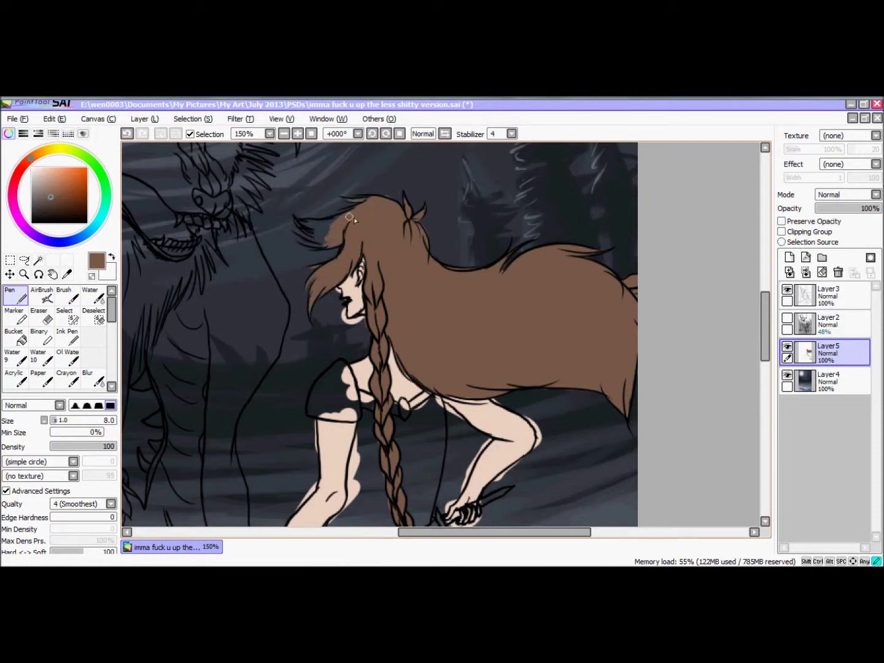
scroll(761, 311, "down", 1)
Fill the woman's wide waist sash with flat dark brown using the Pen at size 14
left_click(368, 276, "alt")
mouse_move(766, 307)
left_mouse_down()
mouse_move(771, 367)
mouse_move(771, 329)
left_mouse_up()
left_click_drag(323, 446, 383, 425)
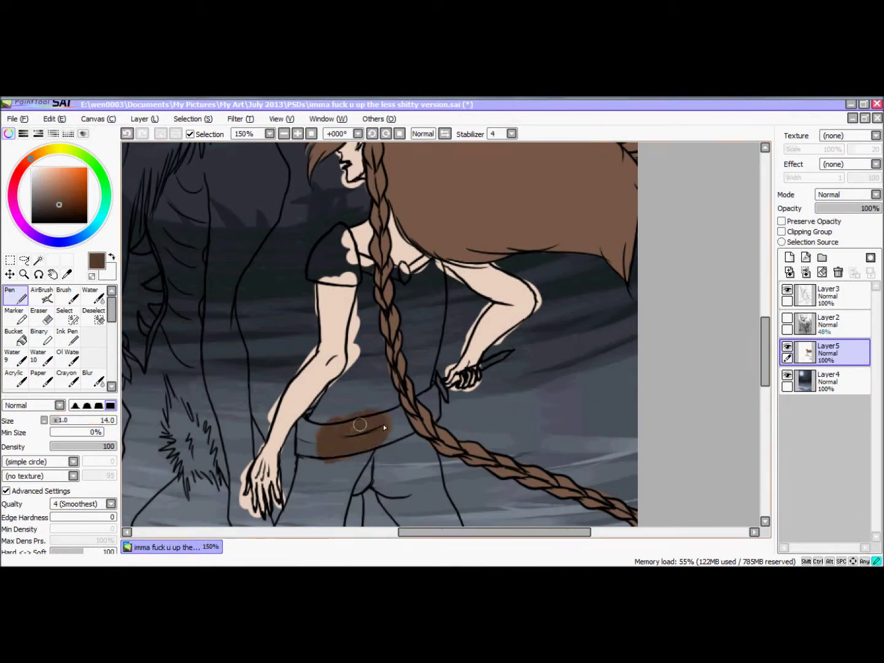
left_click(408, 240, "alt")
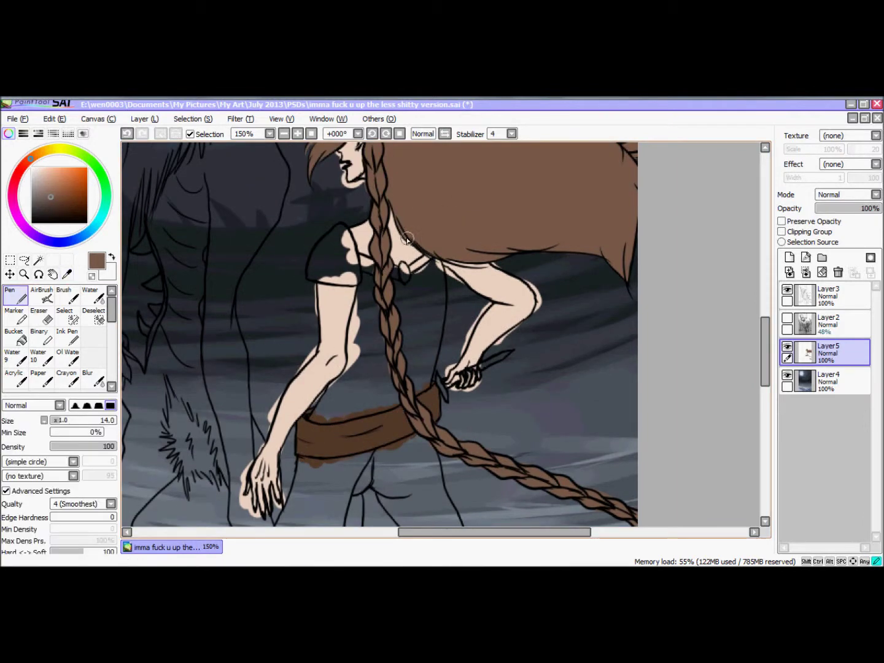
Fill the woman's short sleeve, neckline trim and round clasp with flat grey-brown
left_click(284, 133)
left_click(298, 134)
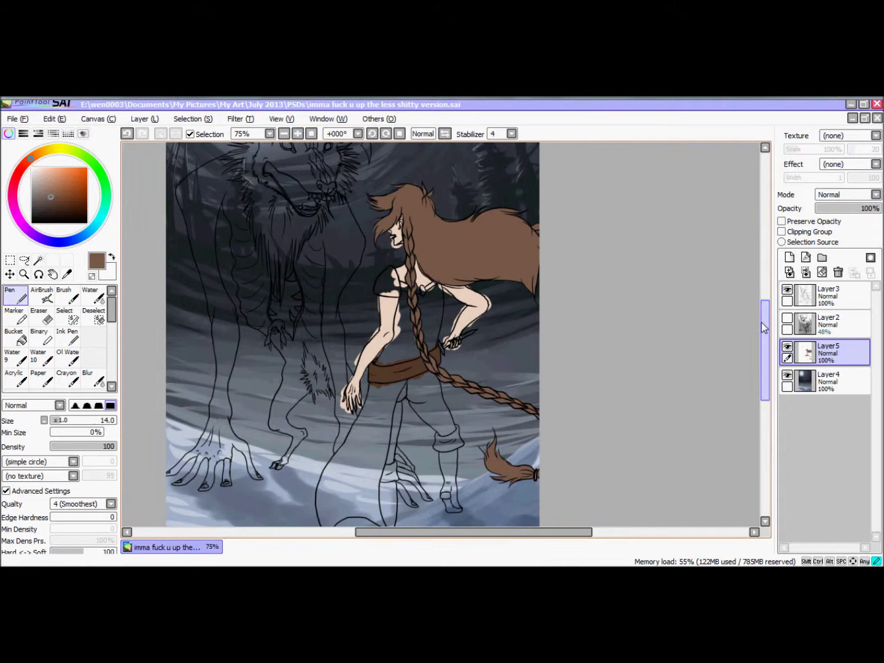
left_click(297, 133)
left_click(298, 133)
left_click(289, 209, "alt")
mouse_move(289, 203)
left_mouse_down()
mouse_move(268, 230)
mouse_move(320, 241)
mouse_move(273, 231)
mouse_move(304, 203)
left_mouse_up()
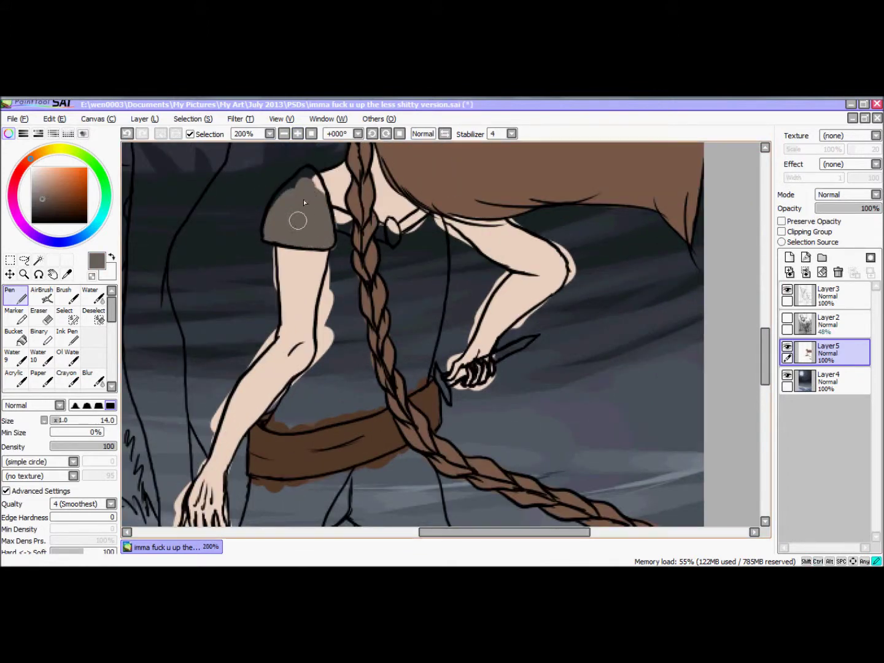
Fill the woman's tunic on both sides of the braid with flat dark greyish purple
left_click(372, 219, "alt")
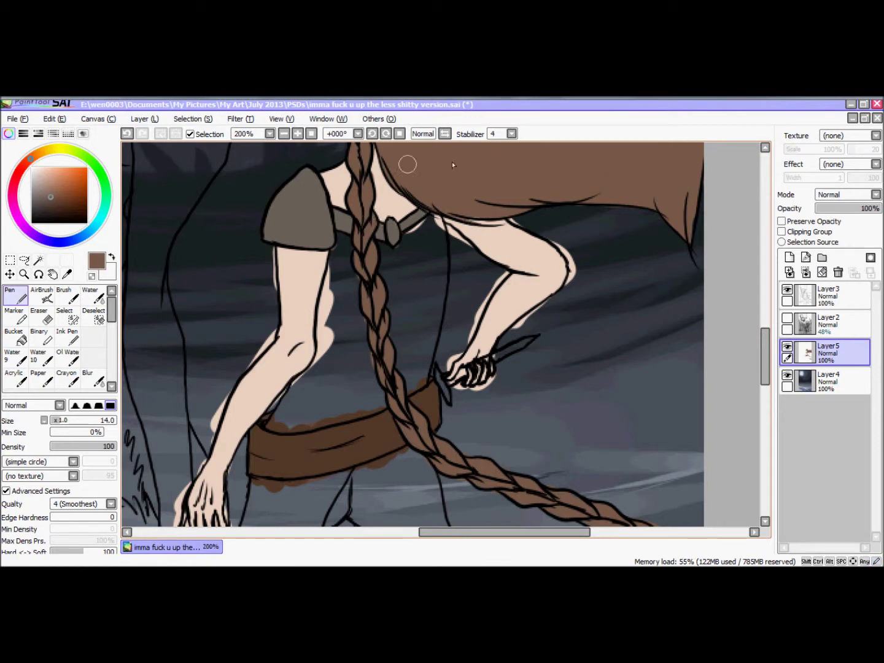
left_click(27, 230)
left_click(42, 207)
left_click_drag(406, 270, 432, 219)
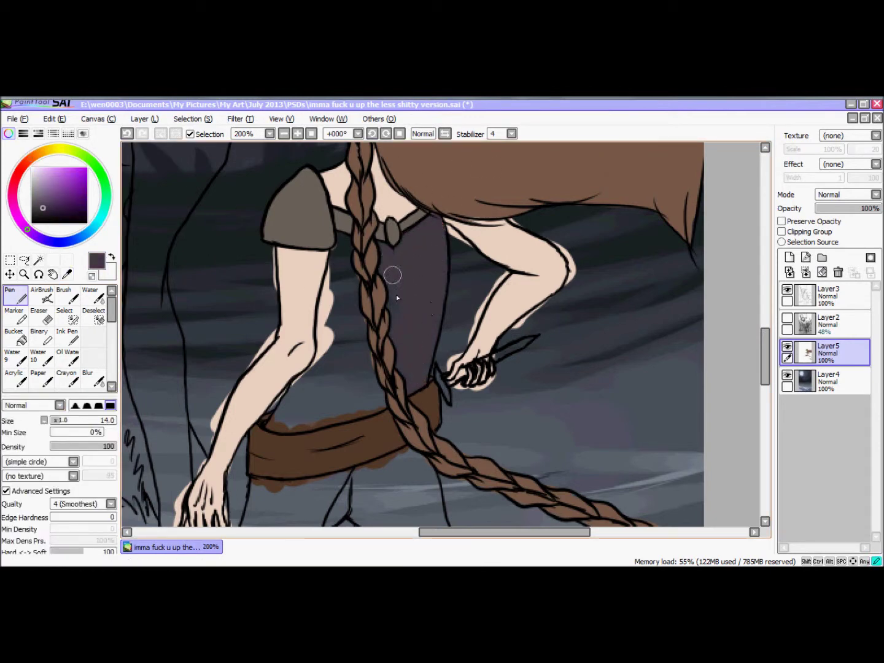
left_click(372, 276, "alt")
left_click(393, 289, "alt")
mouse_move(332, 423)
left_mouse_down()
mouse_move(371, 393)
mouse_move(295, 395)
left_mouse_up()
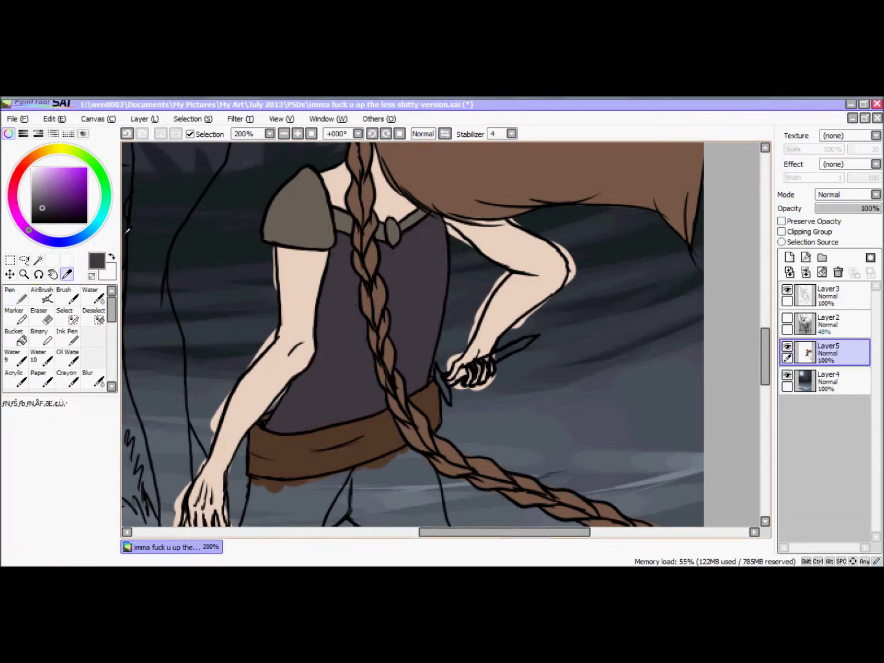
Fill both legs of the woman's trousers with flat taupe using the Pen
left_click(359, 270, "alt")
scroll(172, 255, "down", 5)
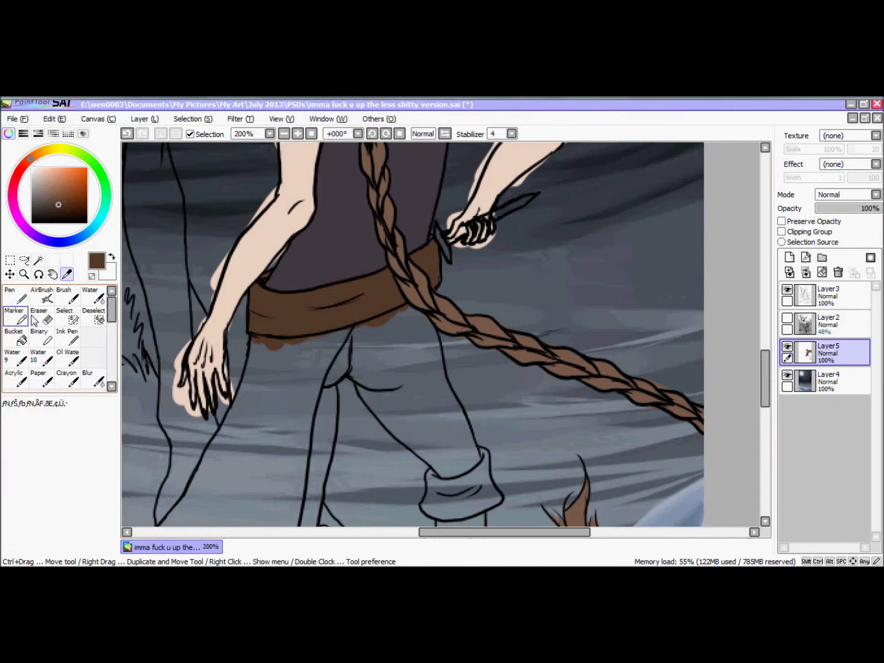
left_click(41, 154)
left_click(43, 192)
left_click_drag(381, 334, 357, 339)
mouse_move(419, 333)
left_mouse_down()
mouse_move(389, 415)
mouse_move(430, 332)
mouse_move(406, 310)
left_mouse_up()
mouse_move(353, 323)
left_mouse_down()
mouse_move(326, 393)
mouse_move(317, 467)
left_mouse_up()
Fill the woman's rear boot, including its folded cuff, with flat very dark brown
scroll(306, 368, "down", 4)
left_click(31, 157)
left_click(52, 196)
left_click(56, 209)
mouse_move(458, 414)
left_mouse_down()
mouse_move(460, 434)
mouse_move(490, 473)
mouse_move(457, 401)
mouse_move(445, 326)
mouse_move(463, 303)
left_mouse_up()
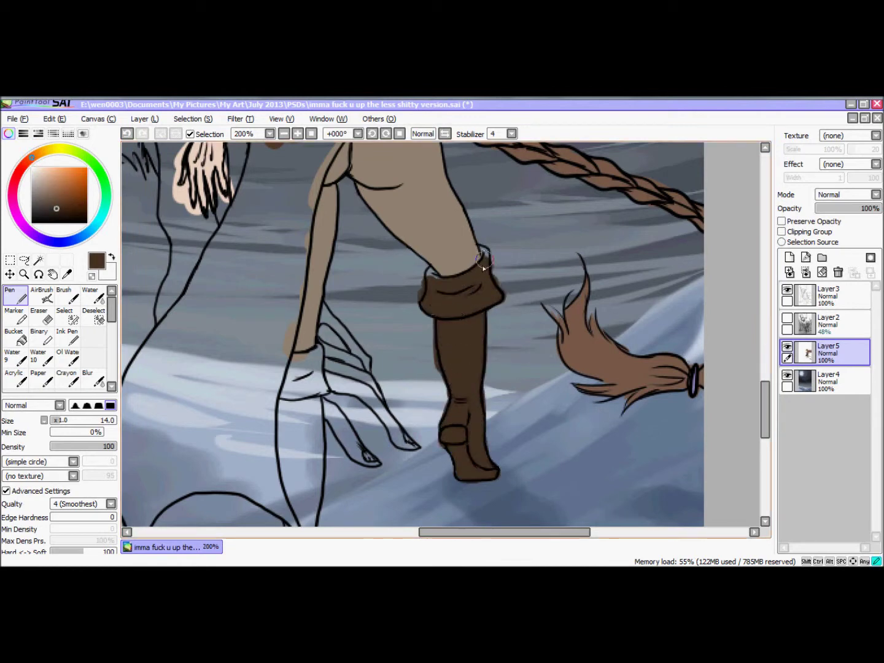
scroll(432, 317, "down", 2)
left_click(552, 298, "alt")
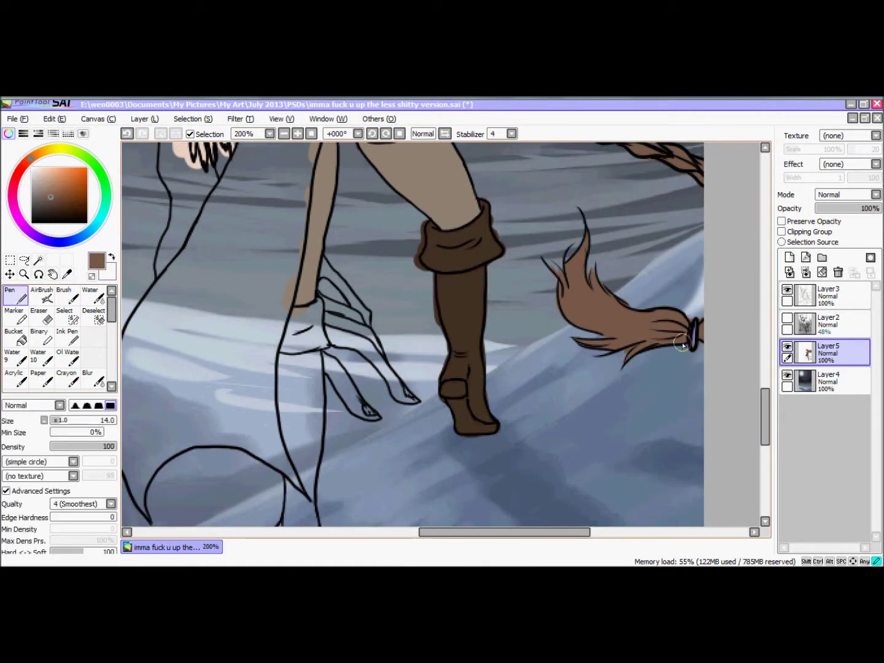
Fill the front boot and its cuff with the same dark brown, and save the file
left_click(467, 294, "alt")
mouse_move(279, 353)
left_mouse_down()
mouse_move(298, 312)
mouse_move(319, 306)
left_mouse_up()
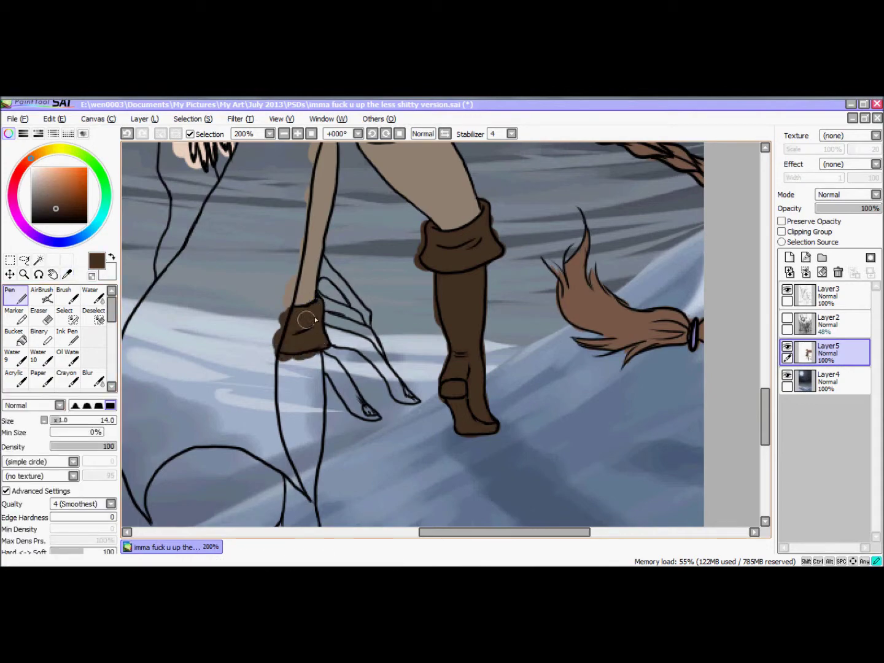
scroll(307, 320, "down", 4)
mouse_move(272, 446)
left_mouse_down()
mouse_move(313, 452)
mouse_move(293, 410)
mouse_move(308, 436)
mouse_move(287, 290)
mouse_move(306, 401)
left_mouse_up()
left_click(765, 318)
key("ctrl+s")
Fill the long cloth hanging from the woman's sash with flat khaki beige using the Pen
key("minus")
key("minus")
key("minus")
left_click_drag(764, 331, 639, 293)
key("plus")
key("plus")
left_click(368, 307, "alt")
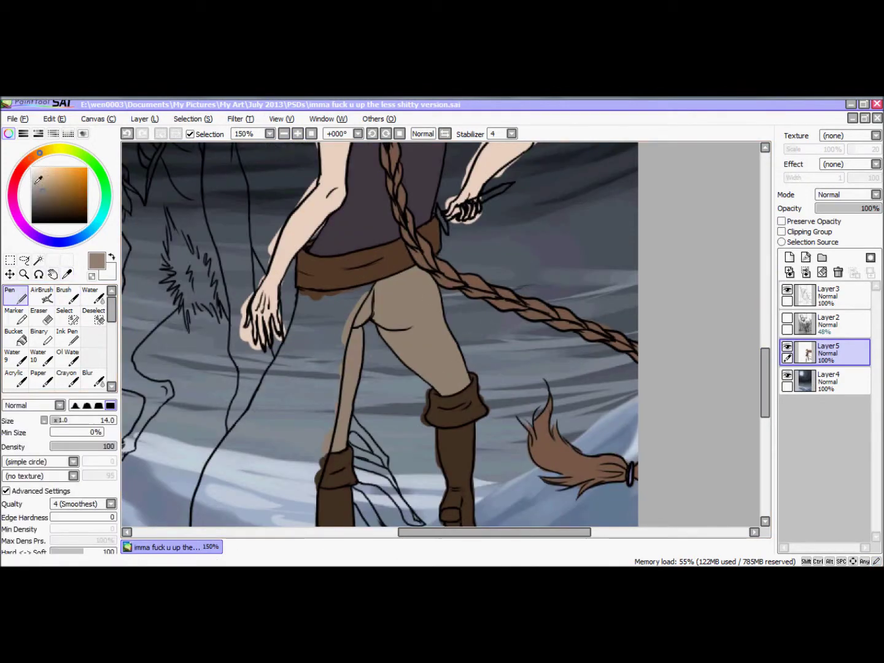
left_click_drag(321, 304, 319, 355)
mouse_move(319, 297)
left_mouse_down()
mouse_move(289, 368)
mouse_move(332, 406)
left_mouse_up()
scroll(720, 320, "down", 3)
mouse_move(310, 270)
left_mouse_down()
mouse_move(315, 348)
mouse_move(285, 292)
mouse_move(258, 275)
mouse_move(235, 316)
mouse_move(243, 375)
mouse_move(281, 334)
mouse_move(312, 352)
mouse_move(321, 442)
mouse_move(331, 453)
mouse_move(290, 406)
mouse_move(289, 421)
mouse_move(239, 417)
mouse_move(200, 396)
left_mouse_up()
scroll(727, 354, "up", 2)
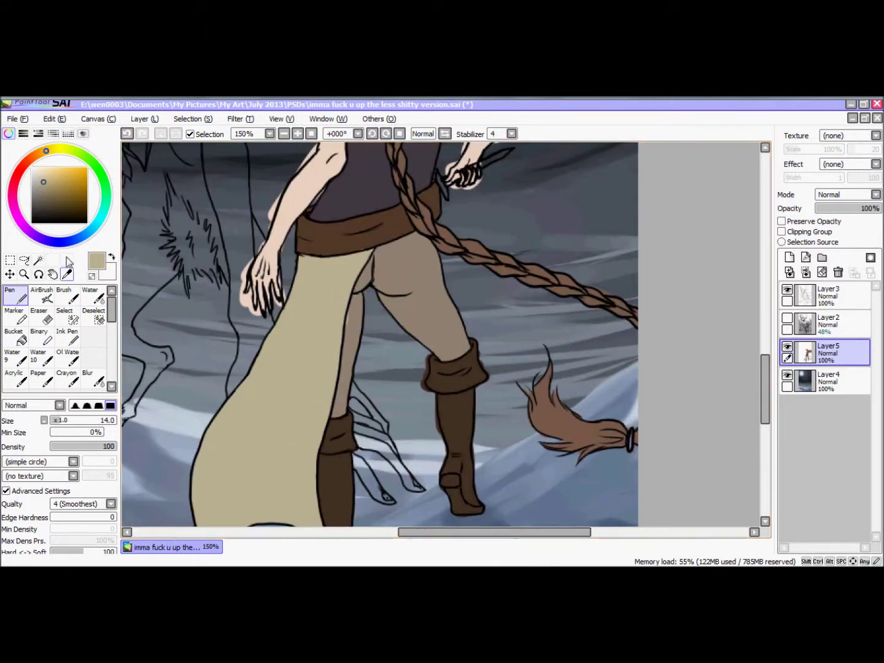
Erase the colour spilling past the line art around the woman's face and hair with the Eraser at size 5
left_click(358, 254, "alt")
left_click_drag(768, 374, 766, 307)
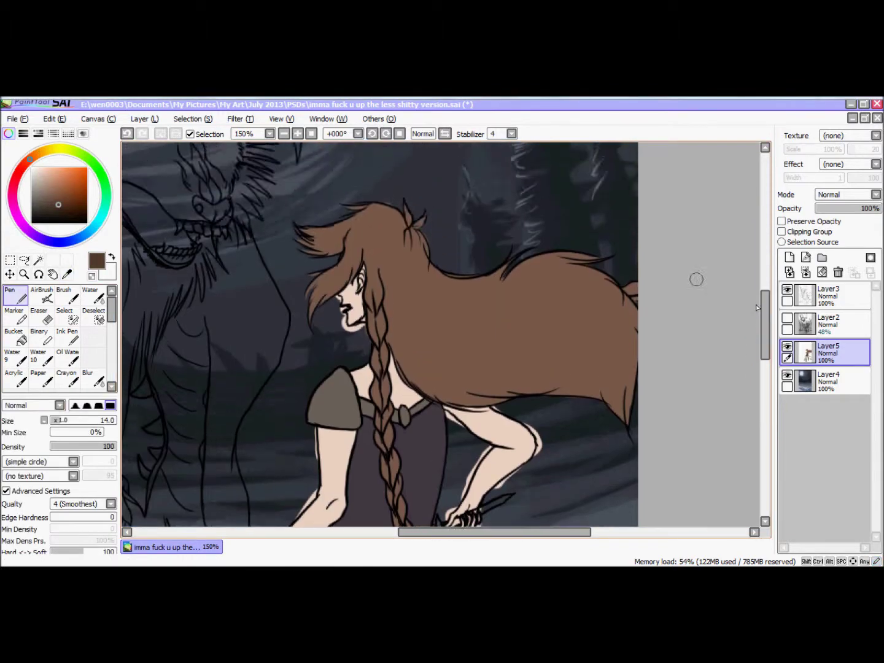
key("ctrl+plus")
key("e")
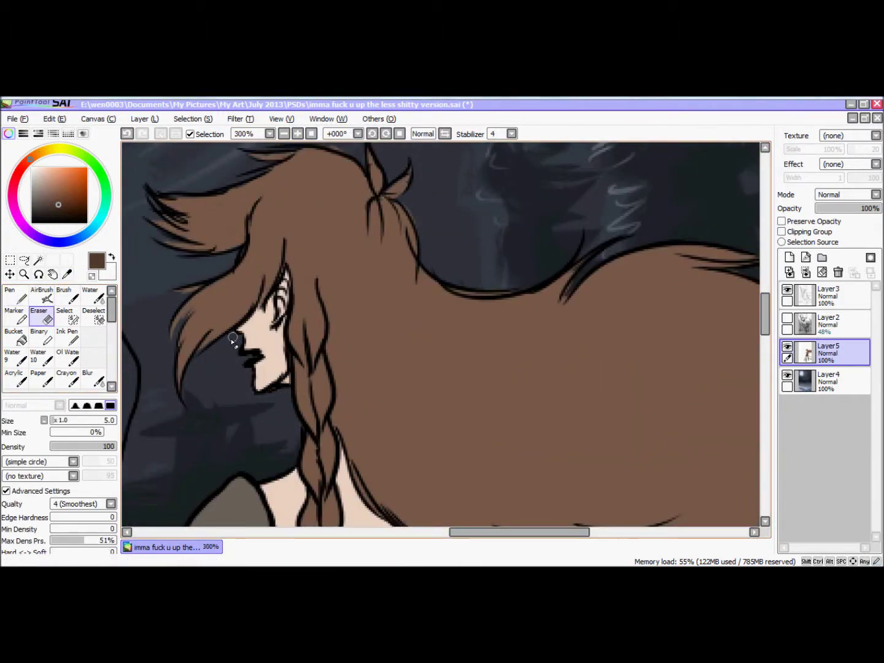
scroll(233, 339, "up", 2)
left_click_drag(528, 533, 556, 534)
scroll(577, 533, "down", 5)
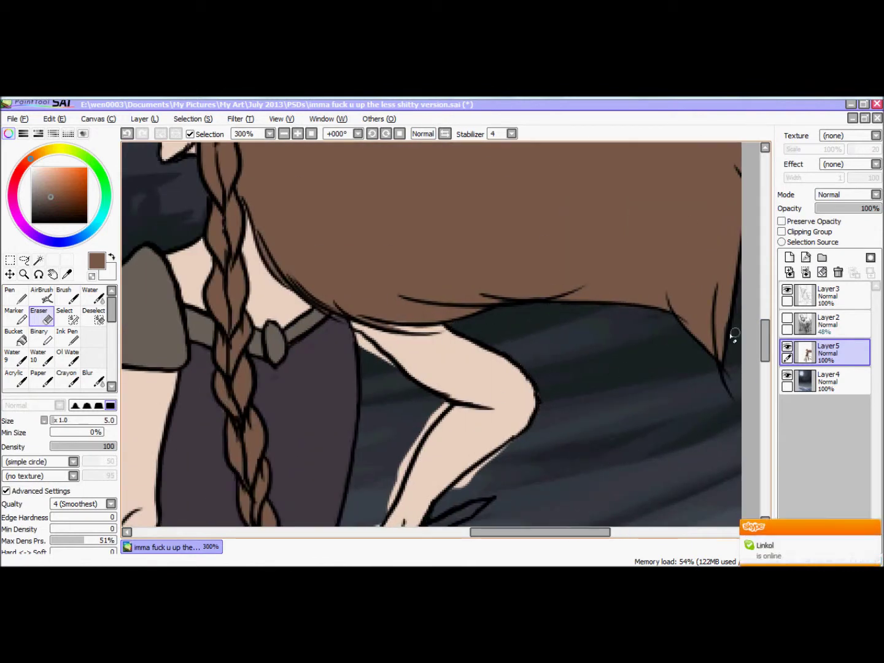
Clean up the skin colour spilling outside the lines of the bent arm and the hand gripping the knife
scroll(698, 278, "down", 4)
key("v")
left_click(67, 274)
left_click(436, 282)
key("e")
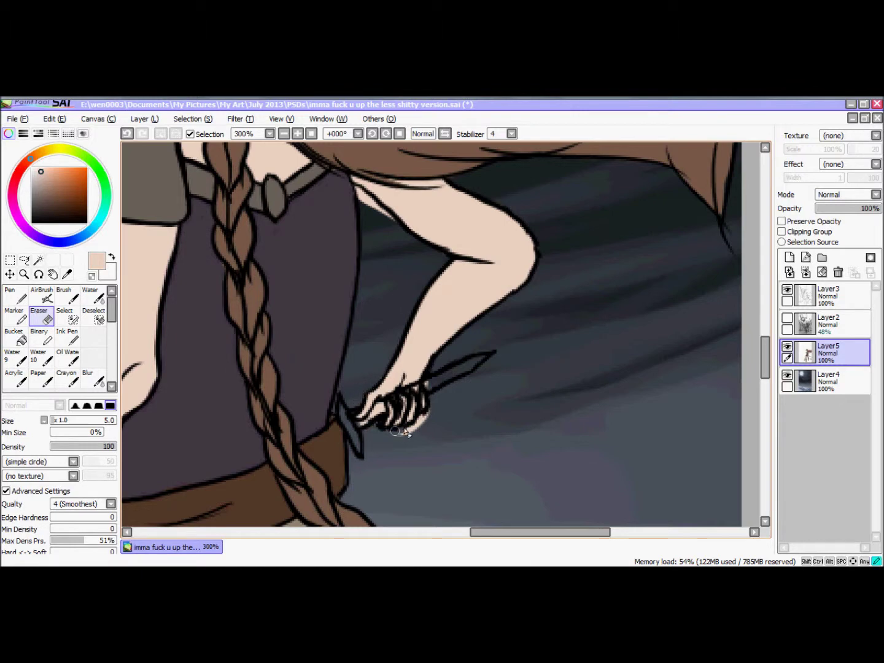
Colour the knife light grey with the Pen at size 4
key("n")
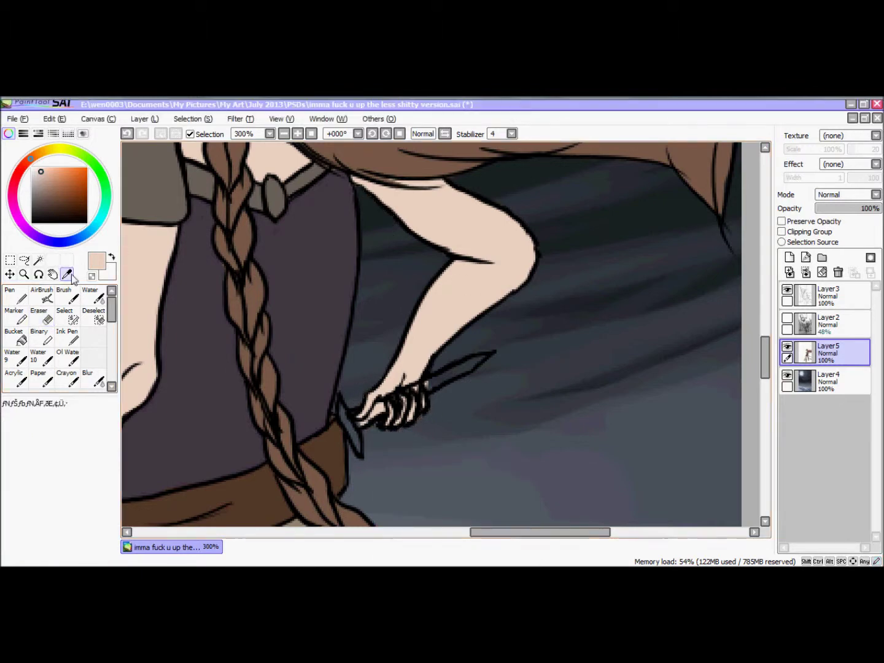
left_click(339, 427, "alt")
left_click(41, 199)
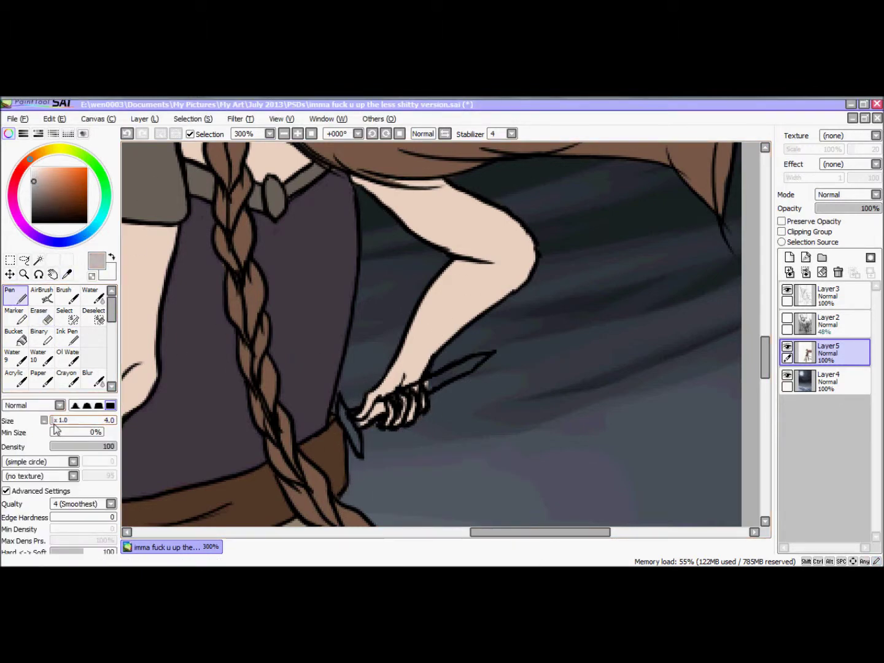
Erase the brown spilling outside the woman's braid and boots with the Eraser at size 5
left_click_drag(768, 349, 767, 387)
left_click(493, 292, "alt")
key("e")
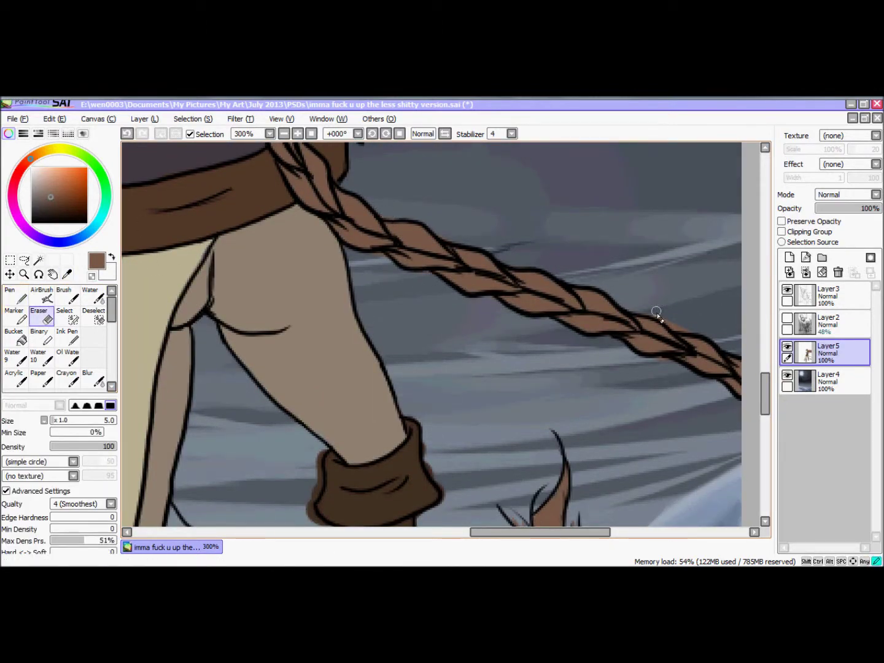
scroll(735, 419, "down", 5)
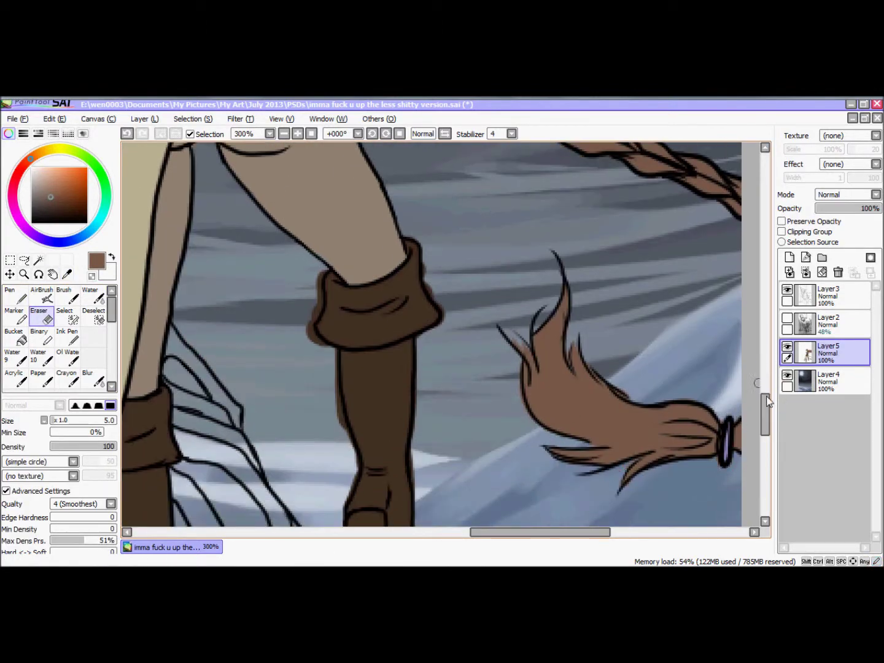
scroll(416, 324, "down", 3)
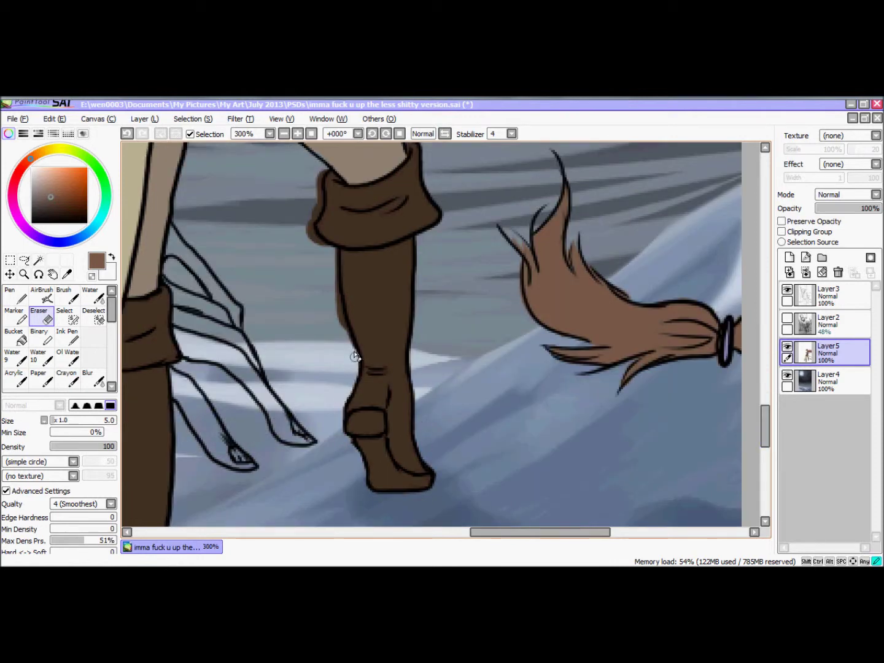
Tidy the edges of the long hanging cloth, using its own khaki beige and the Eraser at size 5
left_click(214, 245, "alt")
left_click_drag(579, 532, 479, 538)
key("n")
left_click(379, 283, "alt")
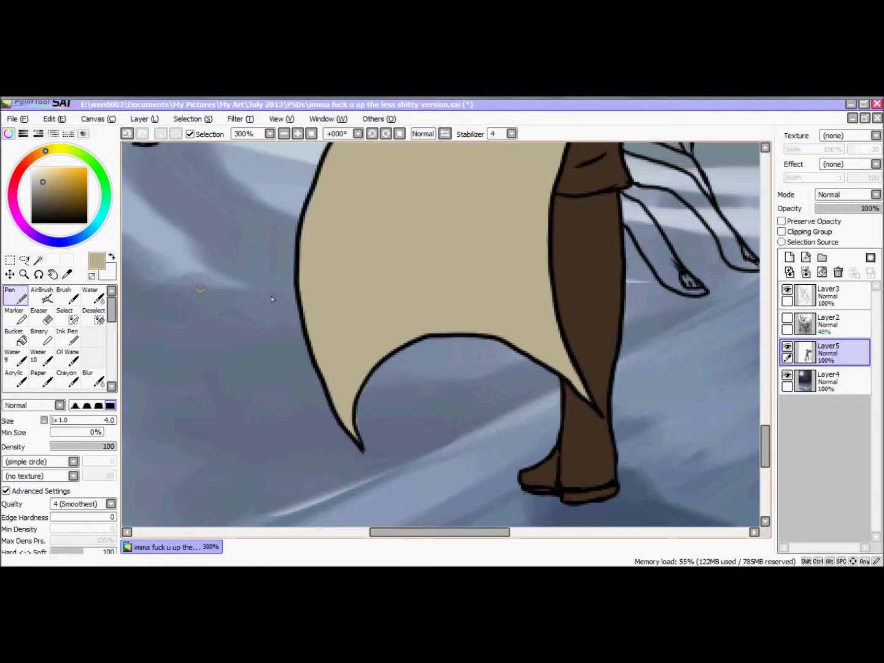
key("e")
Erase the skin colour spilling around the woman's lowered arm and hand, and save the drawing
scroll(465, 400, "up", 5)
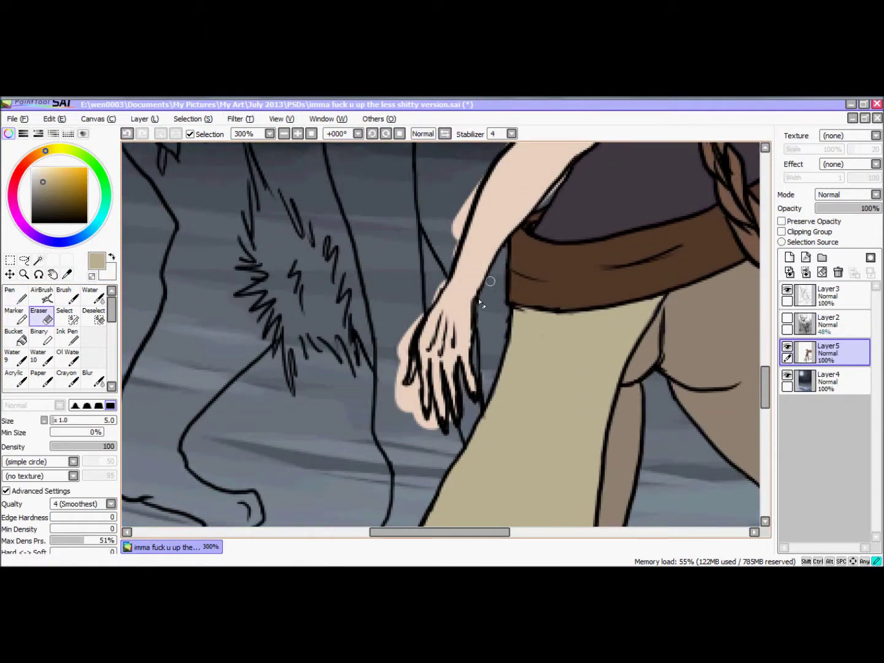
scroll(568, 387, "up", 3)
key("ctrl+s")
key("Page_Down")
key("Page_Down")
key("Page_Down")
key("Page_Down")
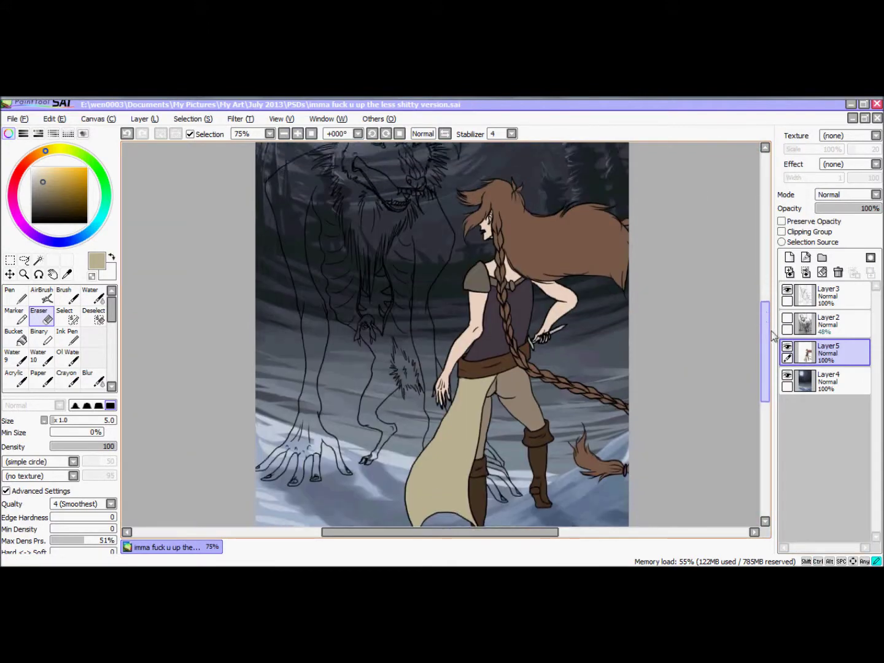
Add a new layer directly above the background and fill the beast's body with flat grey-brown using the Pen at size 35
scroll(774, 334, "up", 3)
left_click(829, 381)
left_click(789, 257)
key("n")
mouse_move(399, 202)
left_mouse_down()
mouse_move(368, 258)
mouse_move(339, 274)
mouse_move(363, 381)
mouse_move(433, 290)
mouse_move(394, 384)
mouse_move(403, 412)
mouse_move(383, 451)
left_mouse_up()
scroll(371, 467, "down", 2)
mouse_move(451, 409)
left_mouse_down()
mouse_move(430, 412)
mouse_move(324, 178)
mouse_move(292, 200)
mouse_move(324, 358)
mouse_move(329, 450)
mouse_move(297, 435)
left_mouse_up()
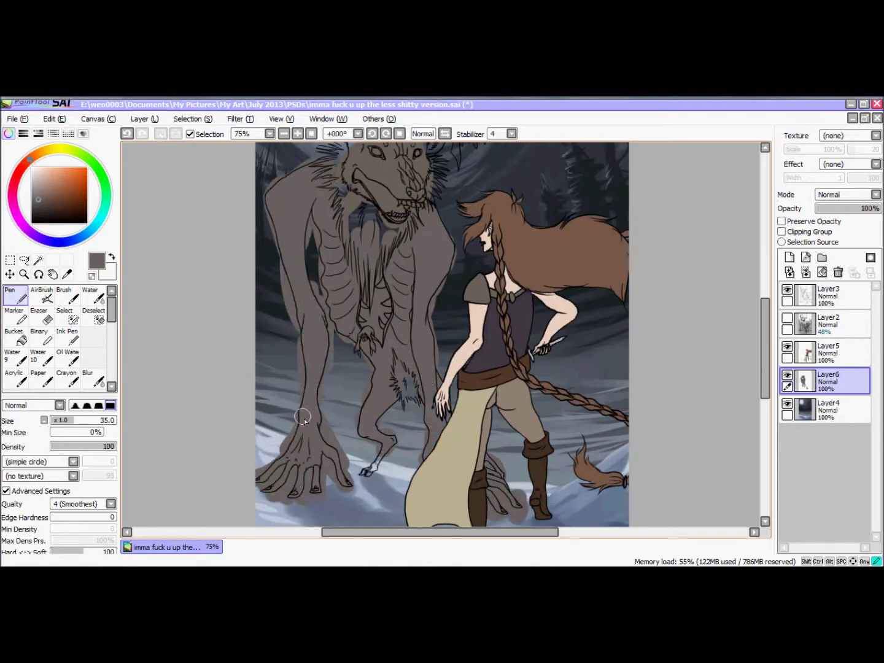
scroll(665, 270, "up", 5)
Paint the beast's head, ears, beard and neck ruff flat dark brown with the Pen at size 18
key("ctrl+plus")
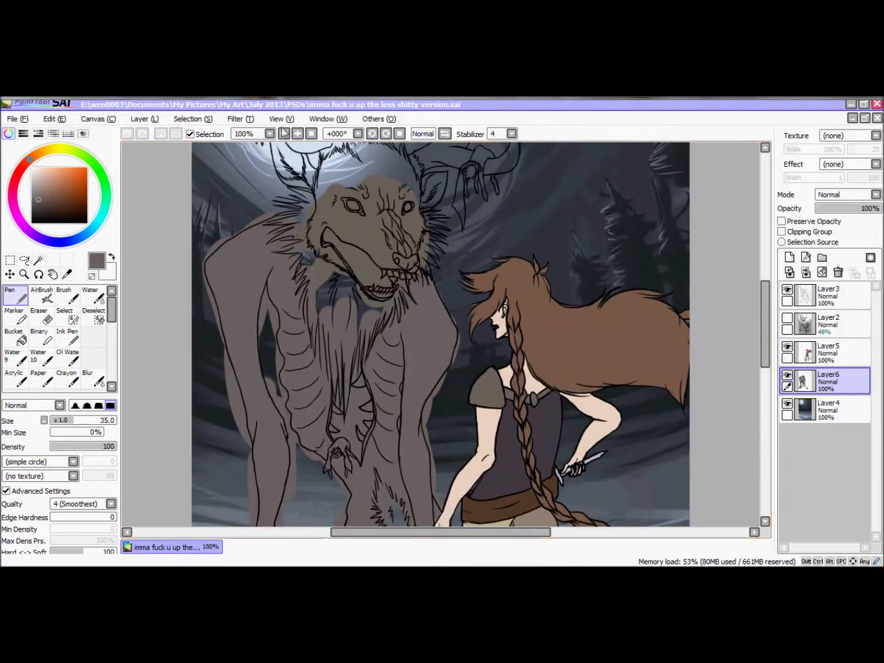
key("ctrl+plus")
mouse_move(289, 276)
left_mouse_down()
mouse_move(371, 297)
mouse_move(409, 270)
mouse_move(333, 234)
mouse_move(373, 208)
mouse_move(348, 192)
mouse_move(302, 213)
mouse_move(261, 257)
mouse_move(261, 322)
mouse_move(245, 252)
mouse_move(424, 314)
mouse_move(435, 340)
mouse_move(419, 379)
mouse_move(330, 349)
mouse_move(377, 386)
mouse_move(393, 400)
left_mouse_up()
key("bracketleft")
key("bracketleft")
key("bracketleft")
scroll(393, 399, "down", 3)
left_click_drag(276, 258, 362, 327)
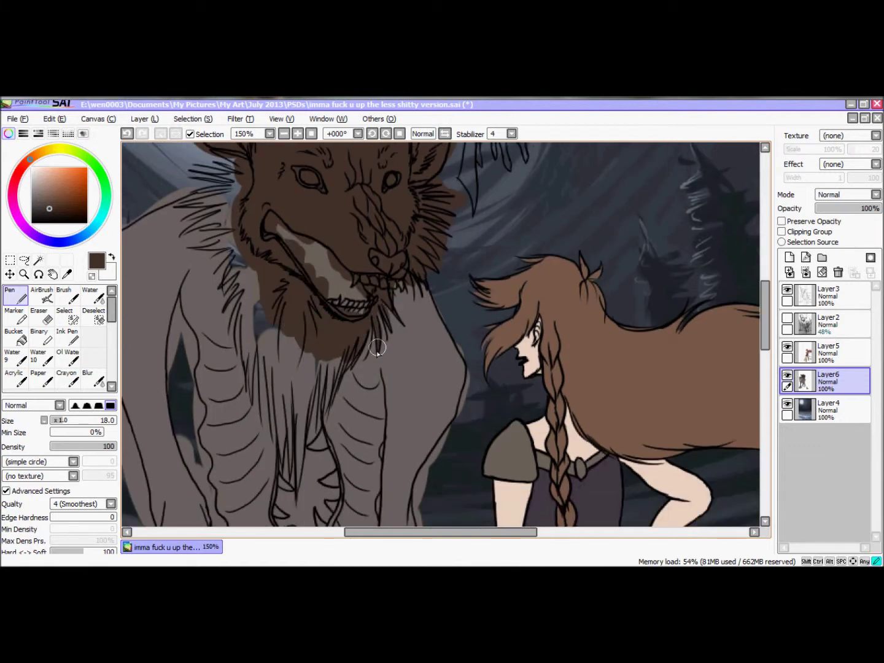
left_click_drag(335, 384, 307, 351)
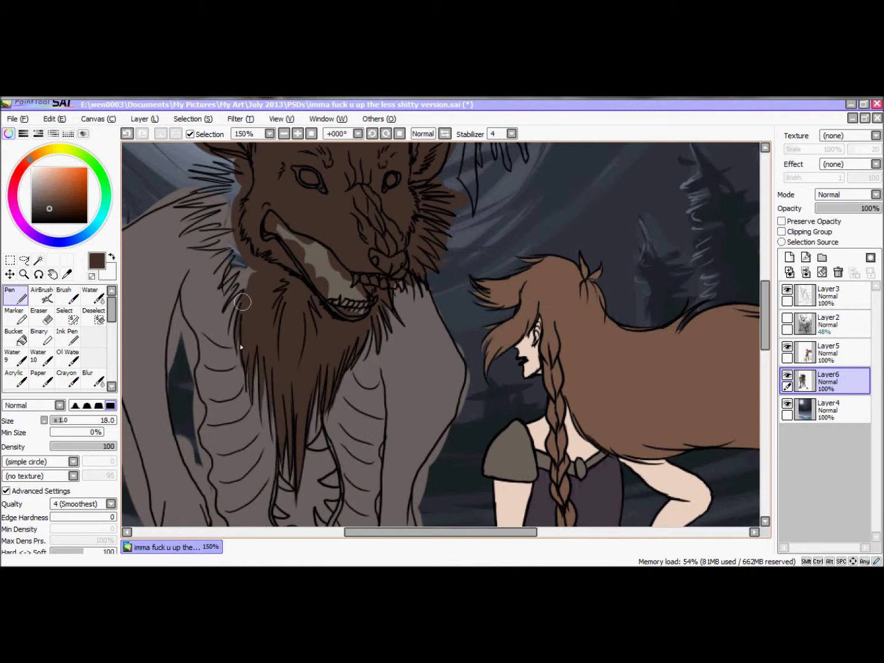
scroll(249, 218, "up", 3)
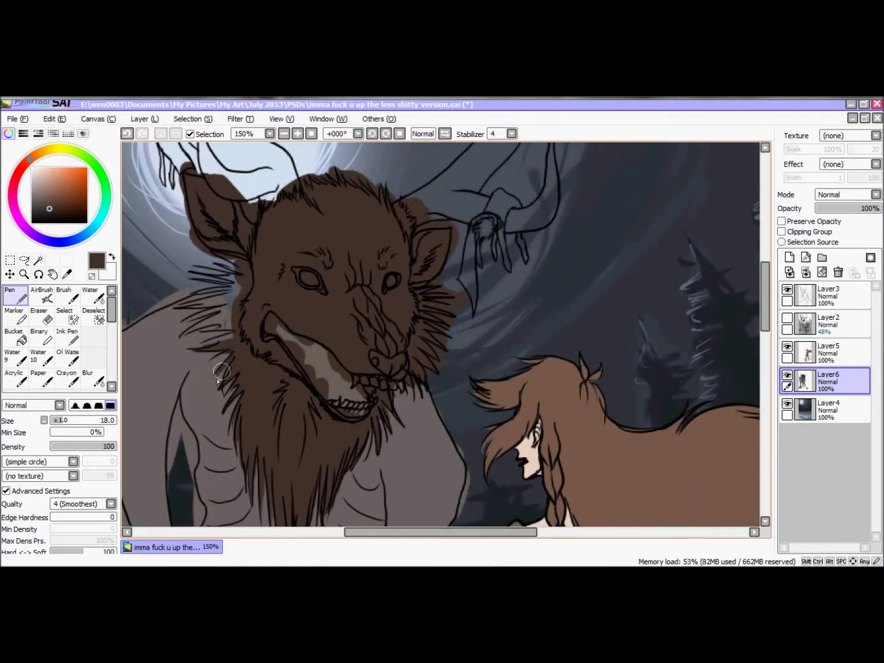
left_click_drag(221, 301, 213, 257)
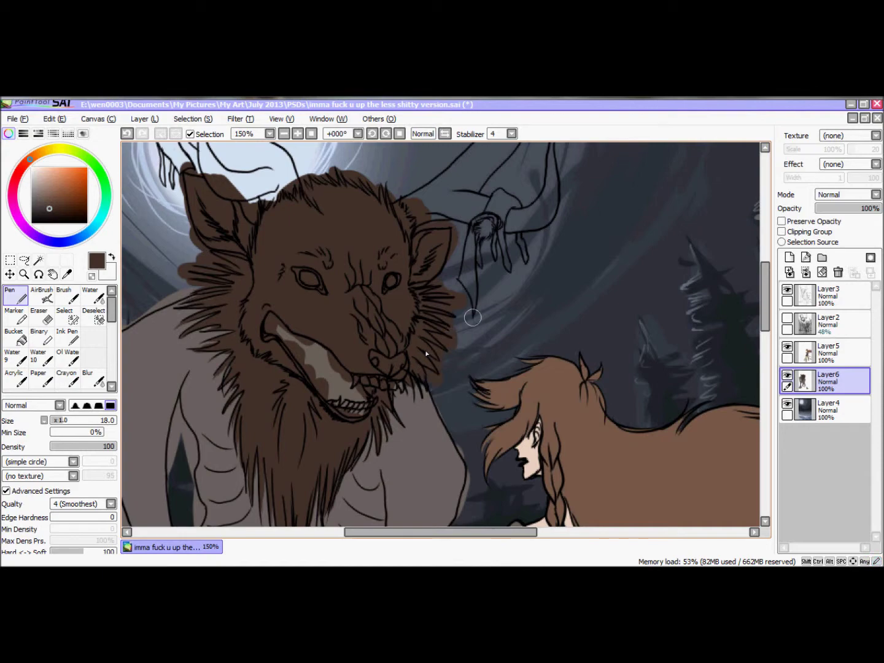
Fill the fur tuft between the beast's legs with dark brown using the Pen at size 5
scroll(473, 318, "down", 10)
left_click_drag(366, 396, 386, 379)
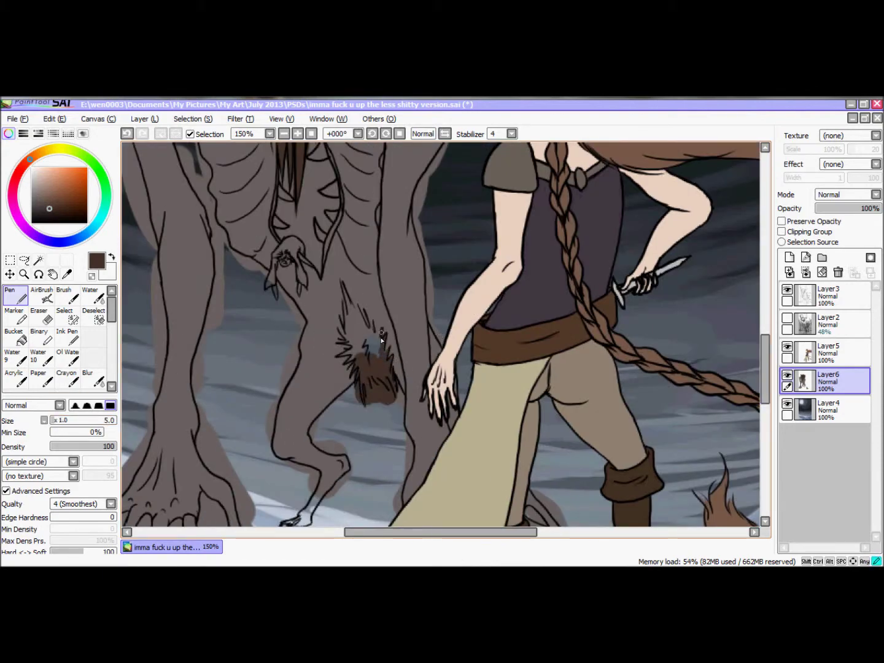
left_click_drag(381, 352, 361, 318)
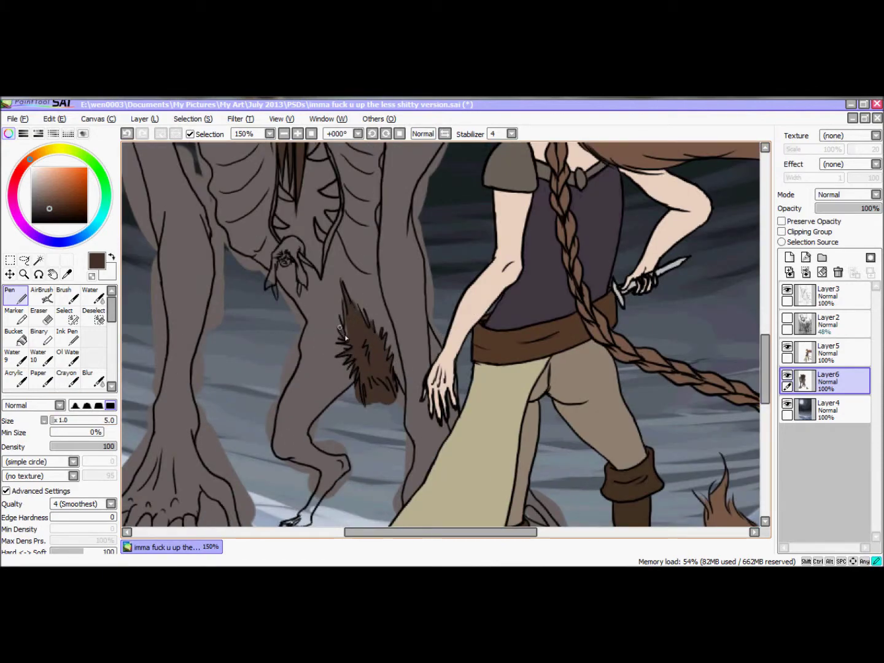
Colour the beast's lower hind leg dark brown and feather its upper edge with the grey-brown body colour
scroll(344, 326, "down", 3)
left_click_drag(284, 429, 302, 431)
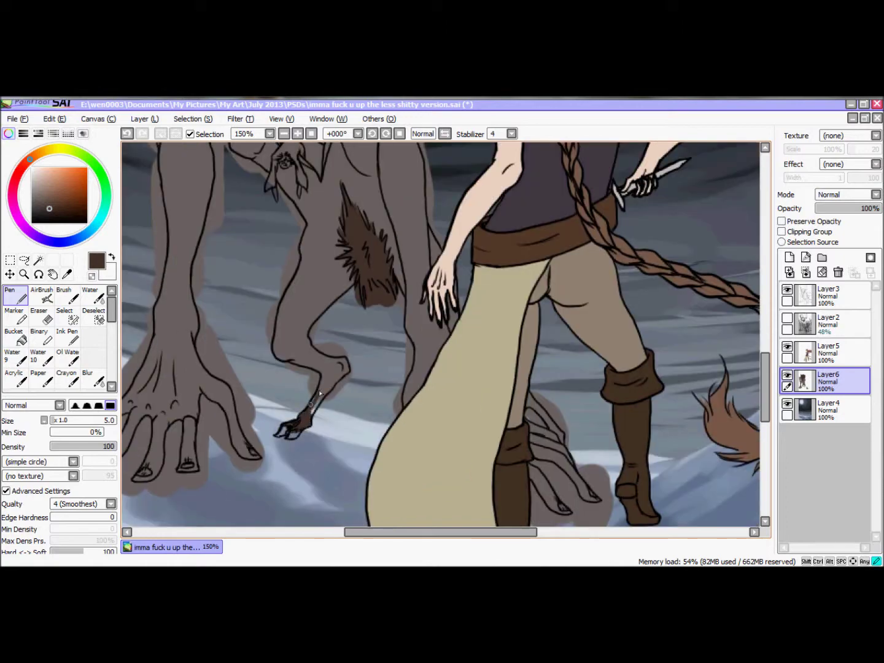
left_click(550, 422, "alt")
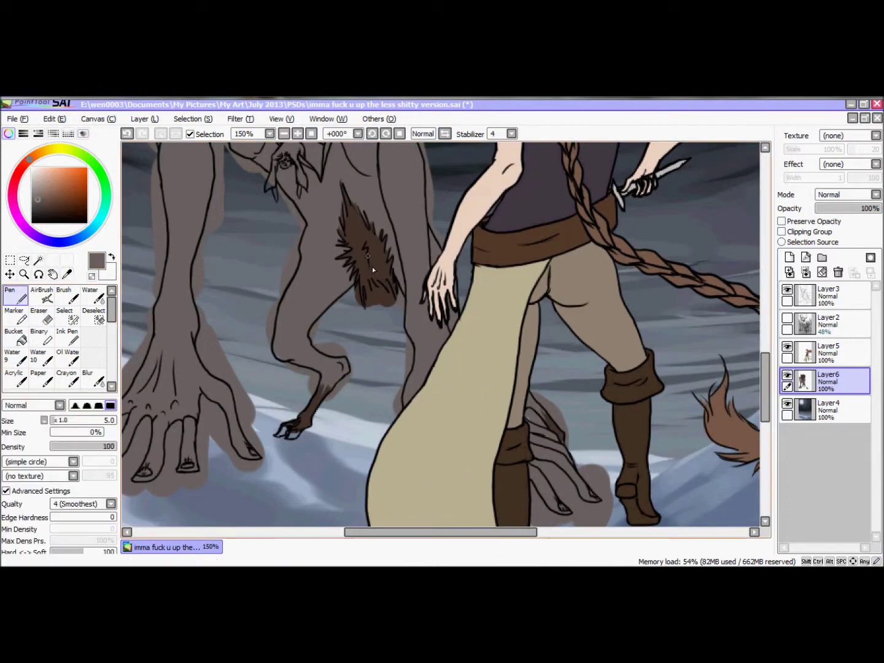
left_click(554, 428, "alt")
left_click_drag(554, 428, 387, 515)
Colour the beast's fingernails, the spikes in its belly opening and its mouth teeth khaki beige with the Pen at size 5
left_click(483, 345, "alt")
scroll(387, 514, "down", 3)
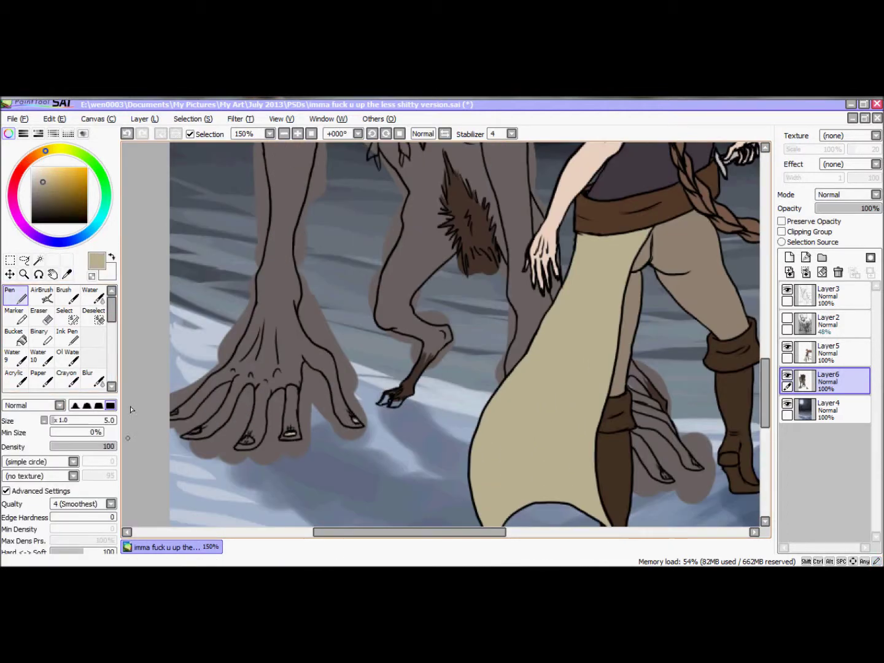
scroll(395, 535, "right", 4)
scroll(290, 343, "up", 5)
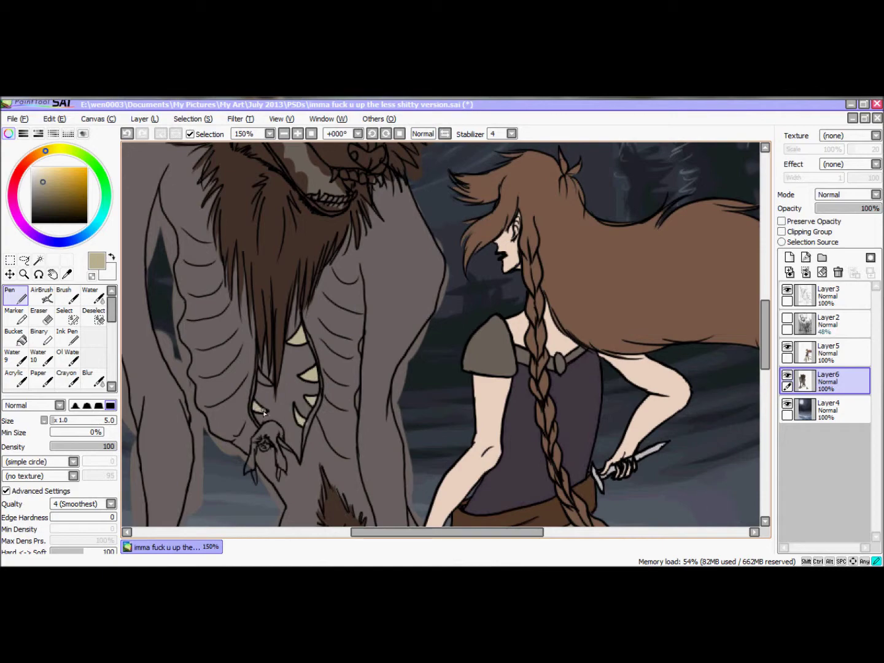
left_click(297, 134)
left_click(296, 135)
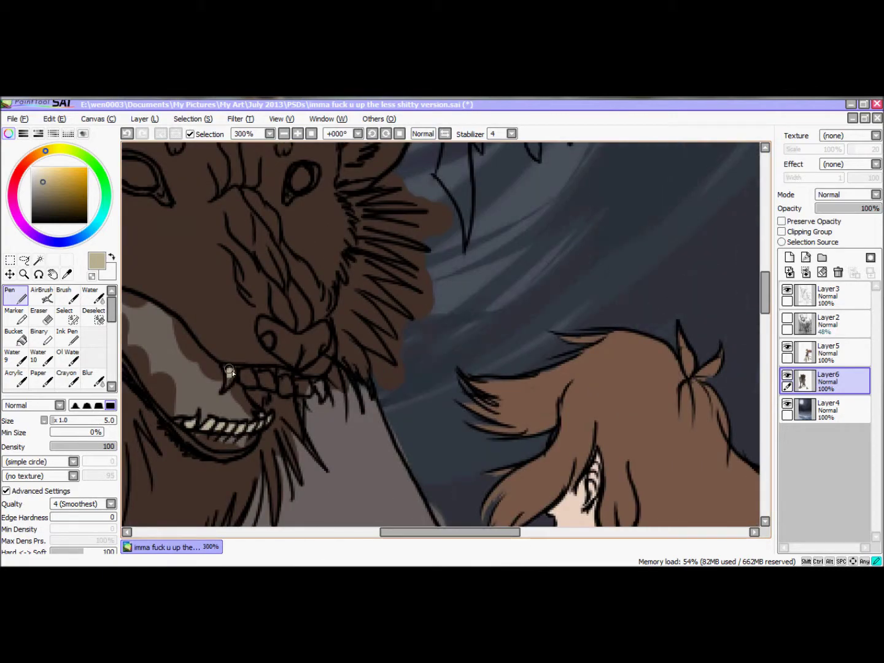
key("minus")
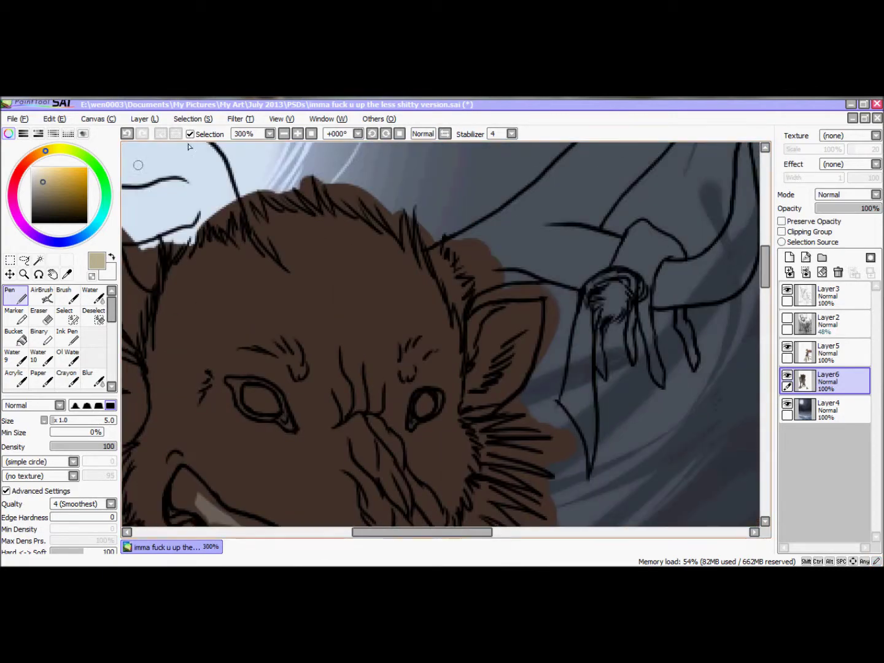
Fill both of the beast's antlers with flat taupe using the Pen
left_click(438, 335, "alt")
scroll(461, 319, "left", 2)
left_click_drag(478, 294, 597, 220)
mouse_move(465, 310)
left_mouse_down()
mouse_move(506, 278)
mouse_move(549, 197)
left_mouse_up()
scroll(568, 283, "up", 3)
left_click_drag(569, 283, 559, 164)
left_click_drag(430, 158, 534, 306)
mouse_move(236, 292)
left_mouse_down()
mouse_move(262, 395)
mouse_move(292, 366)
mouse_move(350, 378)
mouse_move(307, 395)
left_mouse_up()
mouse_move(234, 344)
left_mouse_down()
mouse_move(212, 266)
mouse_move(246, 184)
mouse_move(237, 308)
left_mouse_up()
left_click_drag(487, 533, 461, 536)
left_click_drag(246, 209, 284, 308)
left_click_drag(246, 271, 289, 332)
left_click(284, 133)
left_click(285, 133)
left_click(284, 134)
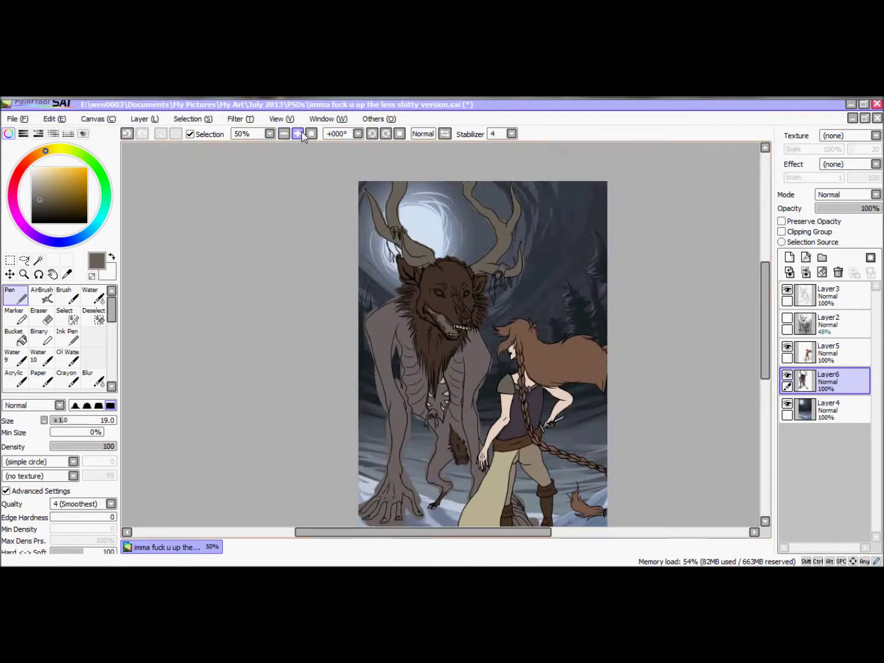
Fill both of the beast's eyes with white using the Pen at size 4
left_click(298, 134)
left_click(297, 133)
left_click(298, 133)
left_click(297, 133)
left_click_drag(85, 421, 54, 423)
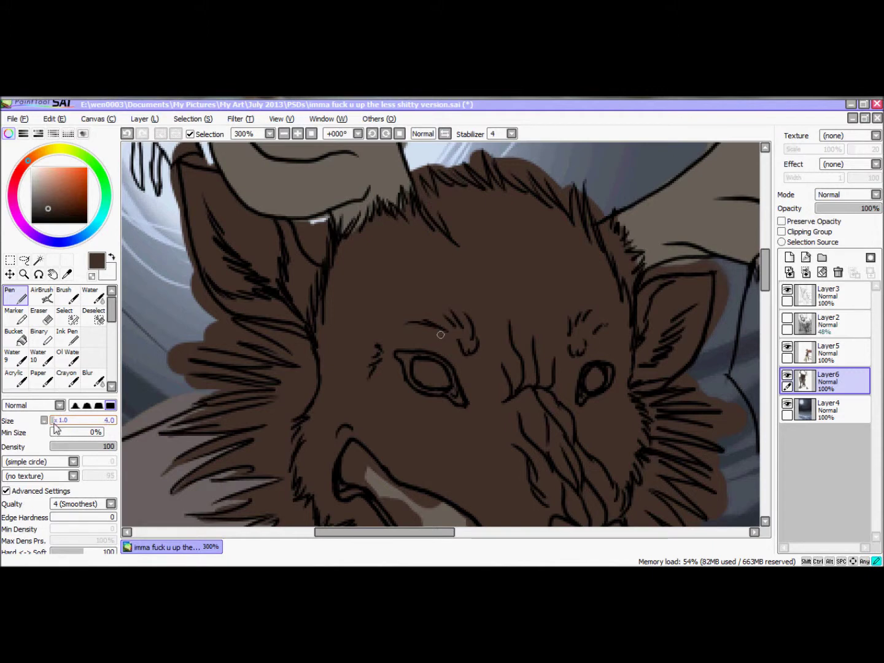
left_click_drag(417, 361, 434, 378)
left_click_drag(589, 370, 599, 386)
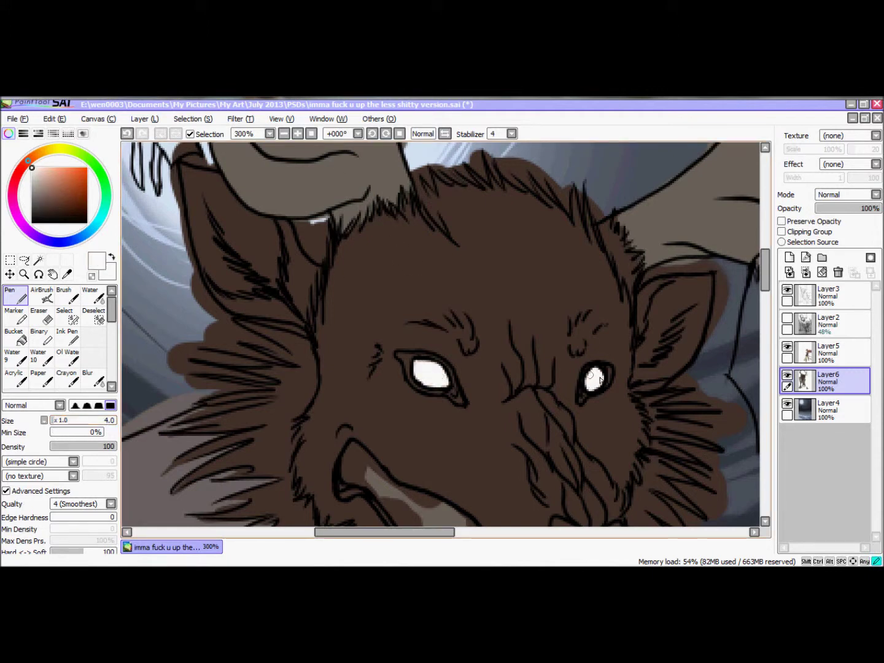
Fill the beast's nose and the rims around its eyes with black using the Pen
scroll(442, 334, "down", 3)
scroll(764, 285, "down", 3)
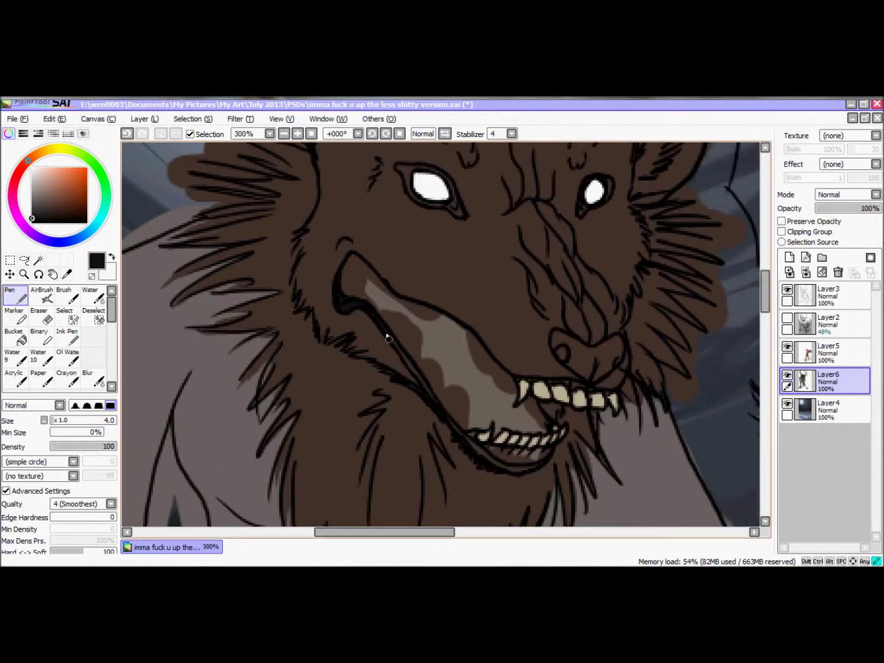
key("bracketright")
key("bracketright")
key("bracketright")
key("bracketright")
key("bracketright")
mouse_move(586, 350)
left_mouse_down()
mouse_move(600, 368)
mouse_move(566, 360)
left_mouse_up()
scroll(186, 253, "up", 4)
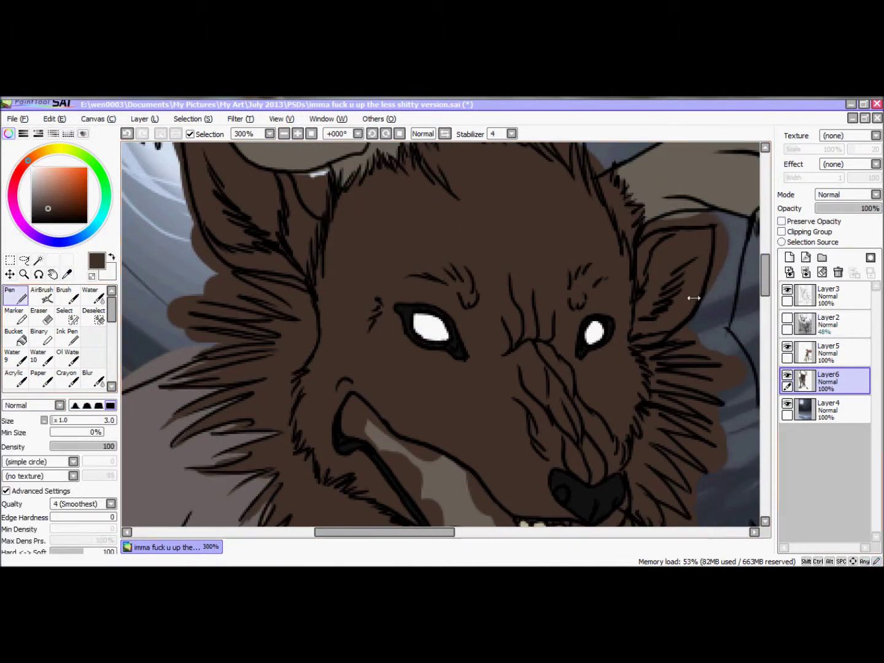
Colour the beast's lower gums dark reddish grey and the rim of its belly opening black with the Pen at size 3
scroll(419, 290, "down", 6)
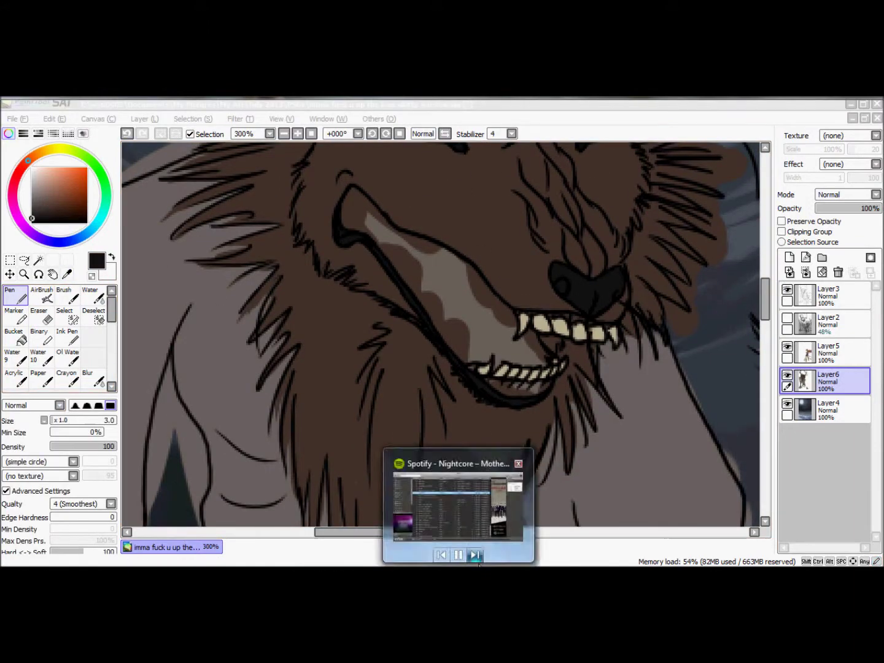
scroll(435, 513, "down", 4)
key("alt")
left_click(523, 286, "alt")
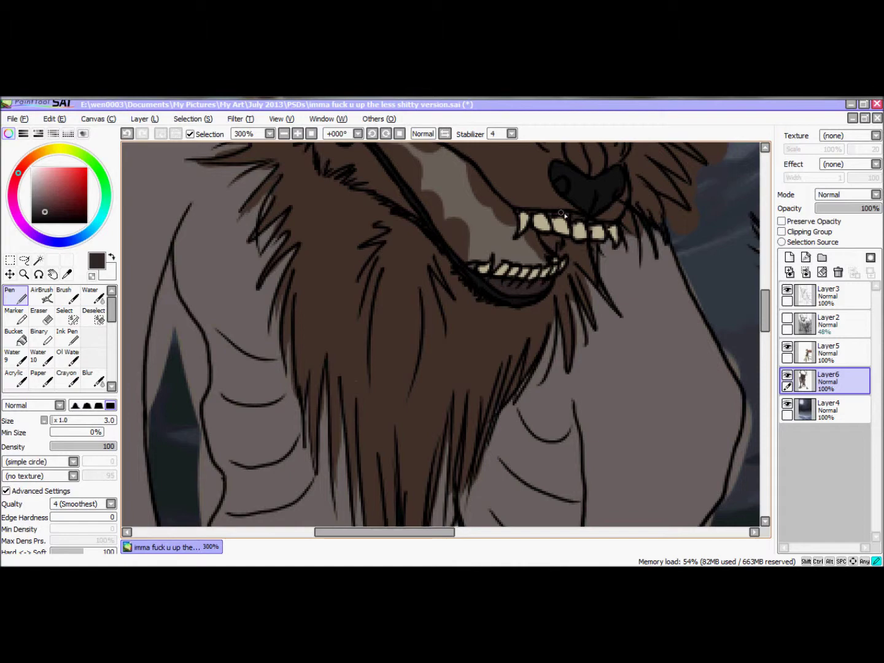
scroll(599, 226, "up", 4)
left_click(32, 218)
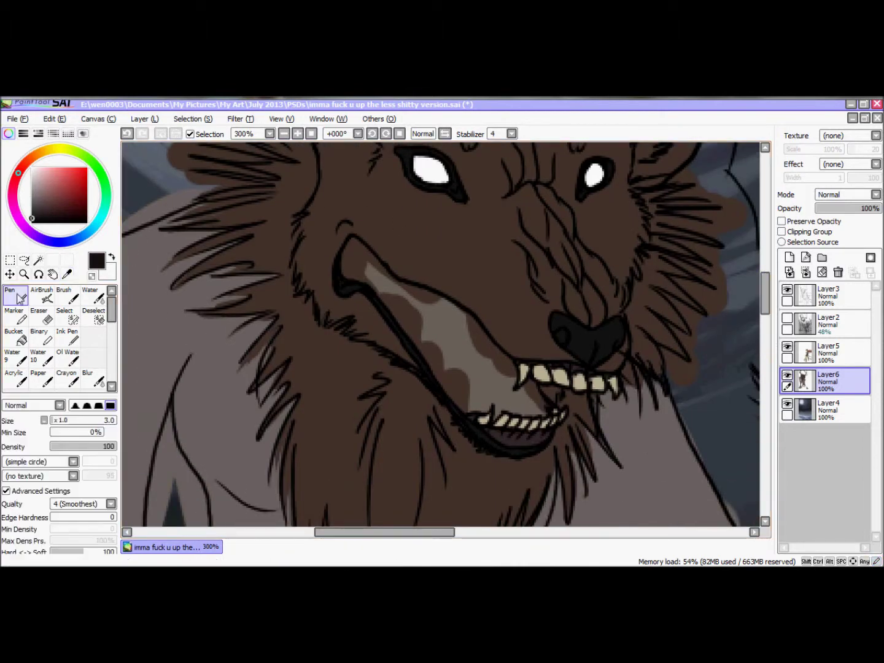
scroll(53, 367, "down", 12)
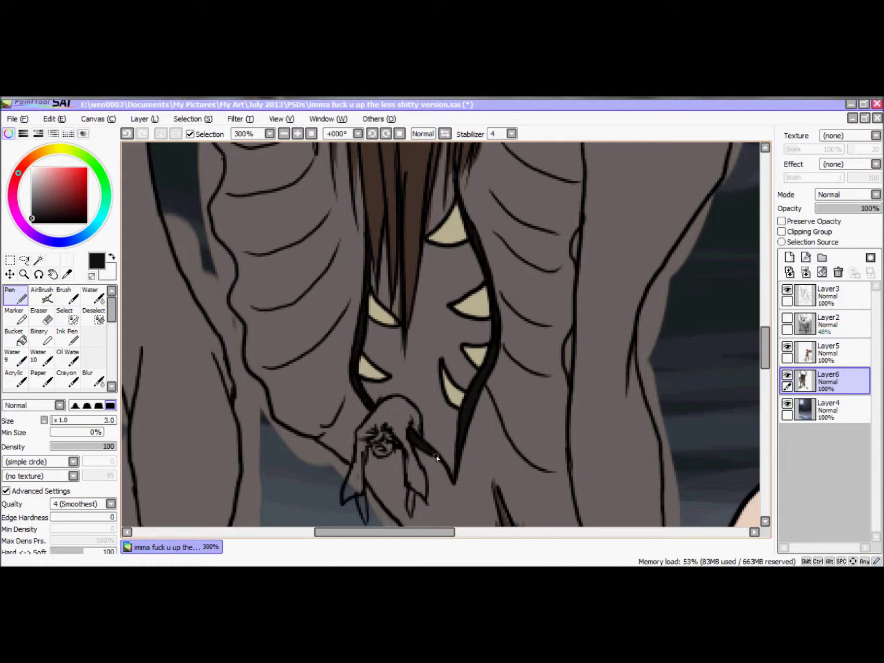
Touch up the strands of the beast's beard with dark brown using the Pen at size 8
scroll(436, 458, "up", 3)
left_click(390, 266, "alt")
key("bracketright")
key("bracketright")
key("bracketright")
key("bracketright")
key("bracketright")
key("bracketright")
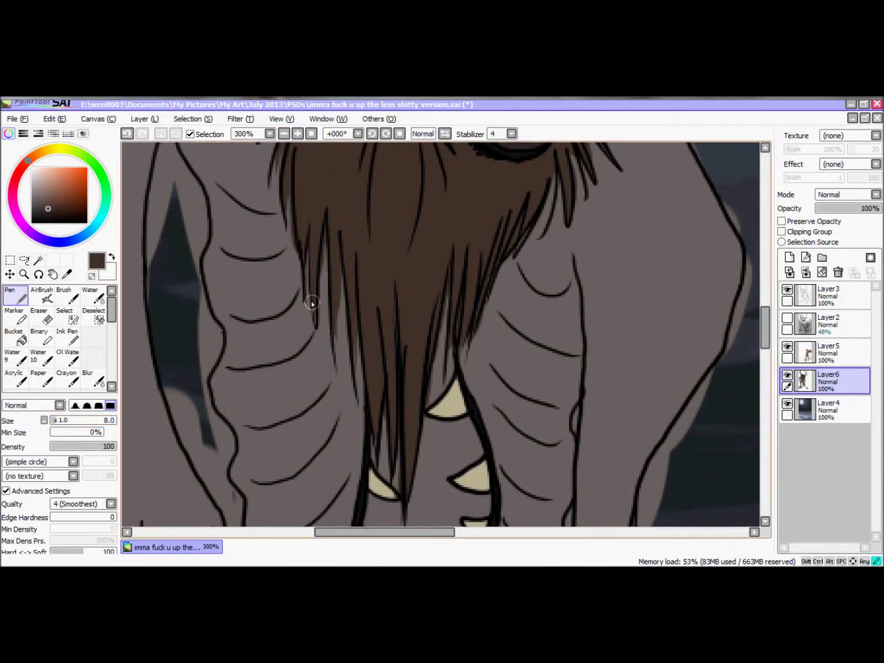
Colour the hoof of the beast's hind leg black with the Pen
key("Page_Down")
key("Page_Down")
key("Page_Down")
key("Page_Down")
left_click(67, 274)
left_click(32, 218)
key("Page_Up")
key("Page_Up")
key("Page_Up")
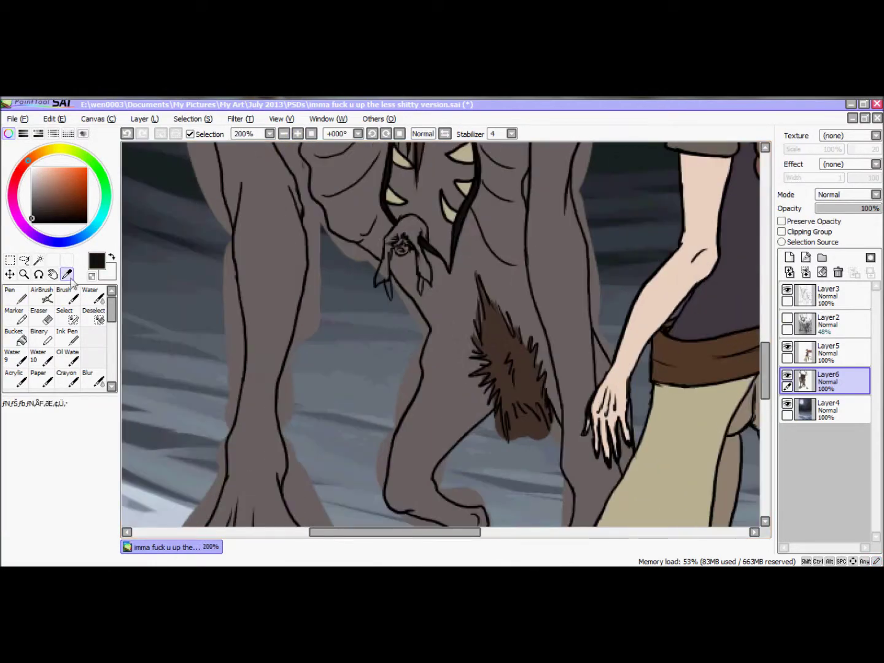
left_click(14, 297)
scroll(409, 474, "down", 2)
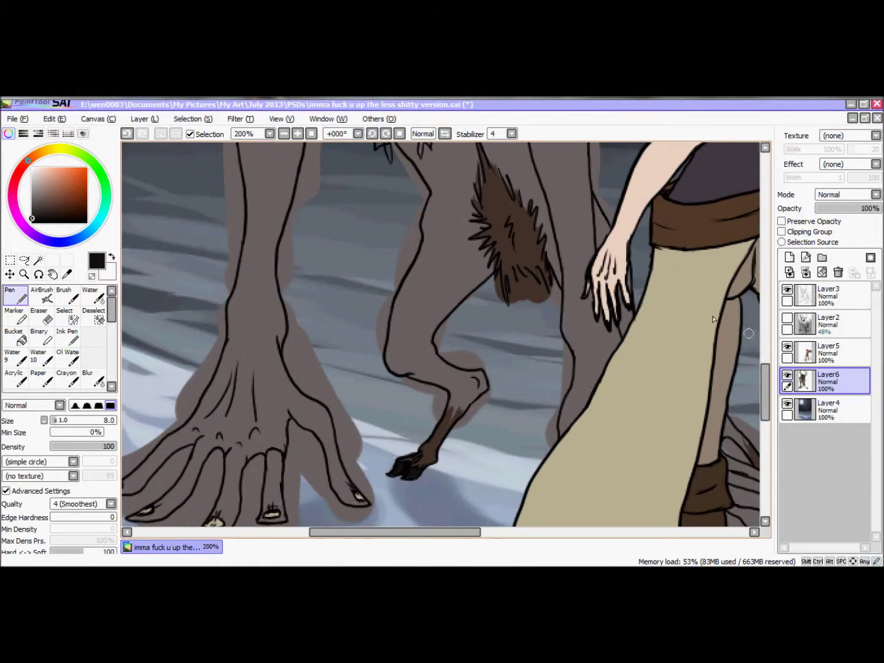
Erase the grey overflow below the beast's belly and along the front edge of its hind leg with the Eraser at size 8
left_click_drag(765, 394, 765, 309)
left_click(39, 314)
key("Page_Up")
key("bracketright")
key("bracketright")
scroll(378, 510, "left", 3)
mouse_move(288, 240)
left_mouse_down()
mouse_move(276, 332)
mouse_move(276, 237)
mouse_move(301, 237)
mouse_move(307, 270)
mouse_move(329, 295)
mouse_move(340, 420)
left_mouse_up()
scroll(318, 240, "down", 2)
left_click_drag(765, 339, 766, 359)
mouse_move(355, 276)
left_mouse_down()
mouse_move(377, 340)
mouse_move(372, 510)
left_mouse_up()
scroll(491, 385, "down", 3)
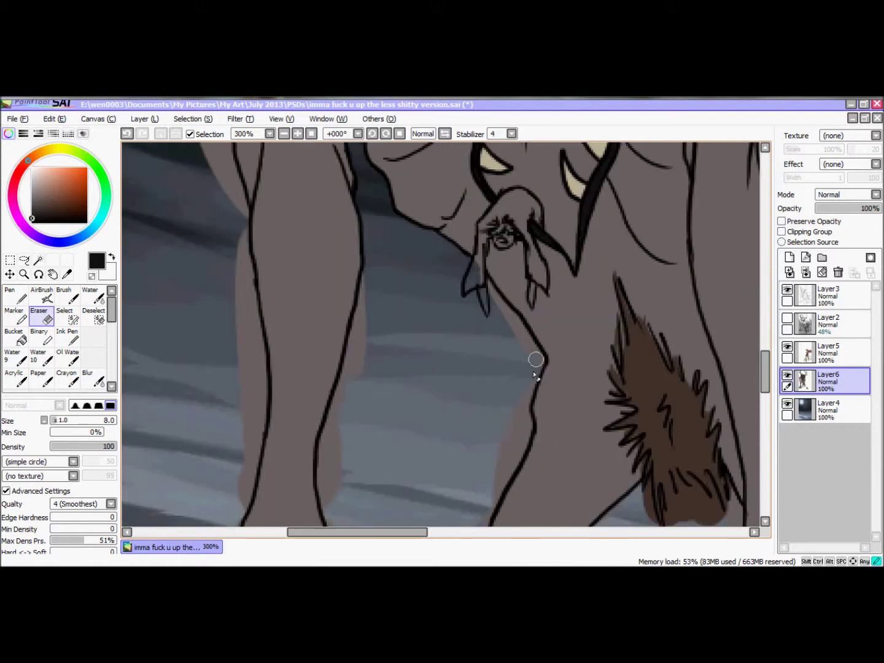
scroll(500, 270, "down", 3)
scroll(518, 297, "down", 2)
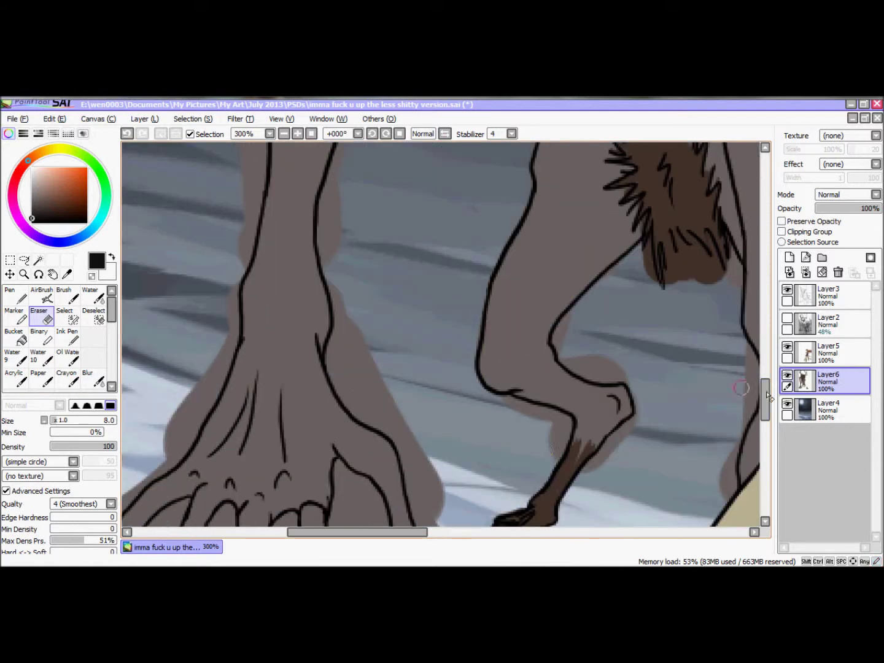
Touch up the hind leg's fur tuft with its sampled dark brown and erase the grey overflow around the lower leg
left_click(644, 317, "alt")
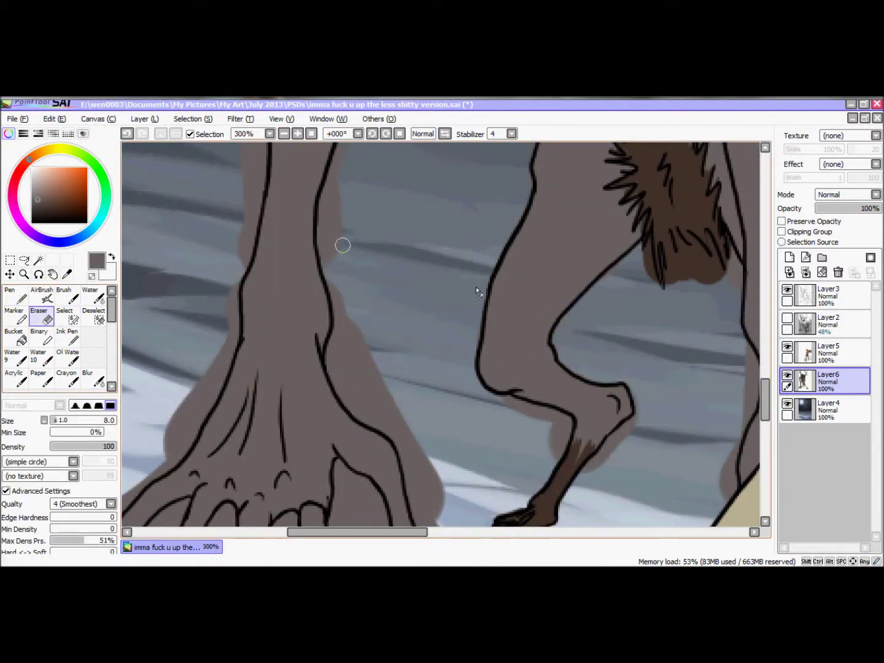
key("n")
left_click(682, 258, "alt")
scroll(645, 308, "up", 3)
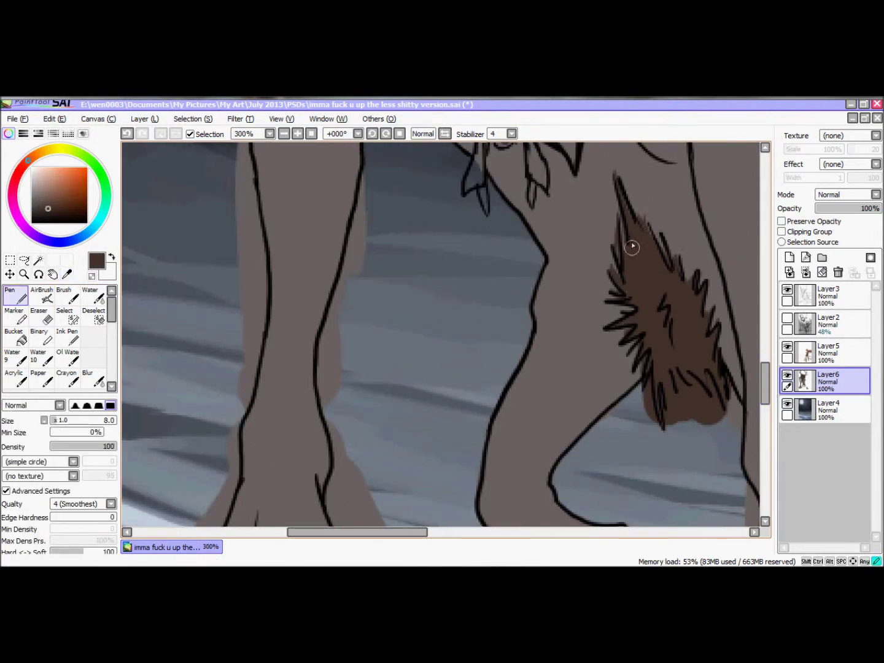
scroll(621, 211, "down", 5)
key("e")
mouse_move(517, 312)
left_mouse_down()
mouse_move(553, 354)
mouse_move(562, 325)
mouse_move(588, 379)
mouse_move(639, 317)
left_mouse_up()
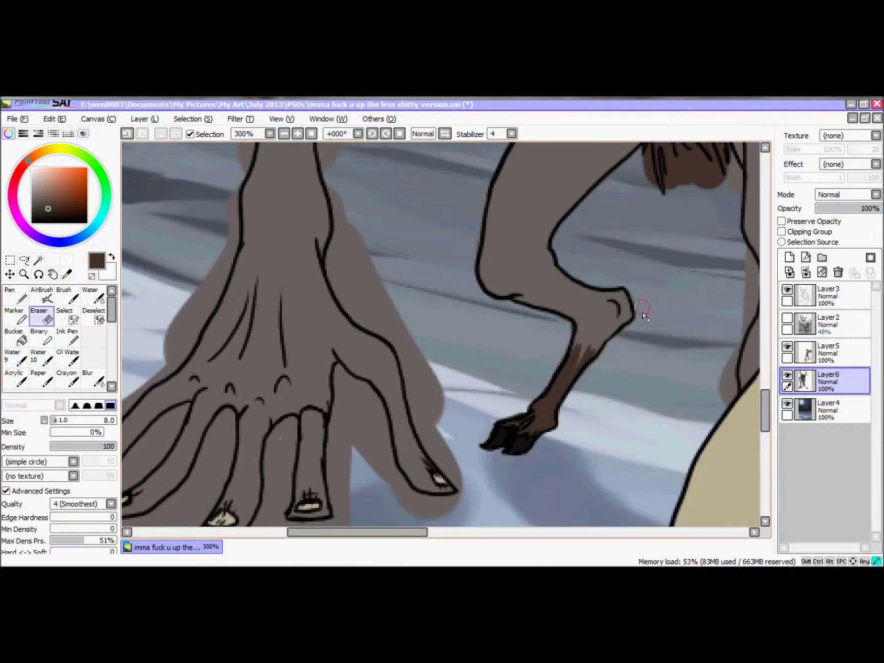
Erase the brown spill beneath the thigh's fur tuft and the grey overflow along the hind leg beside the woman's skirt
scroll(640, 317, "up", 5)
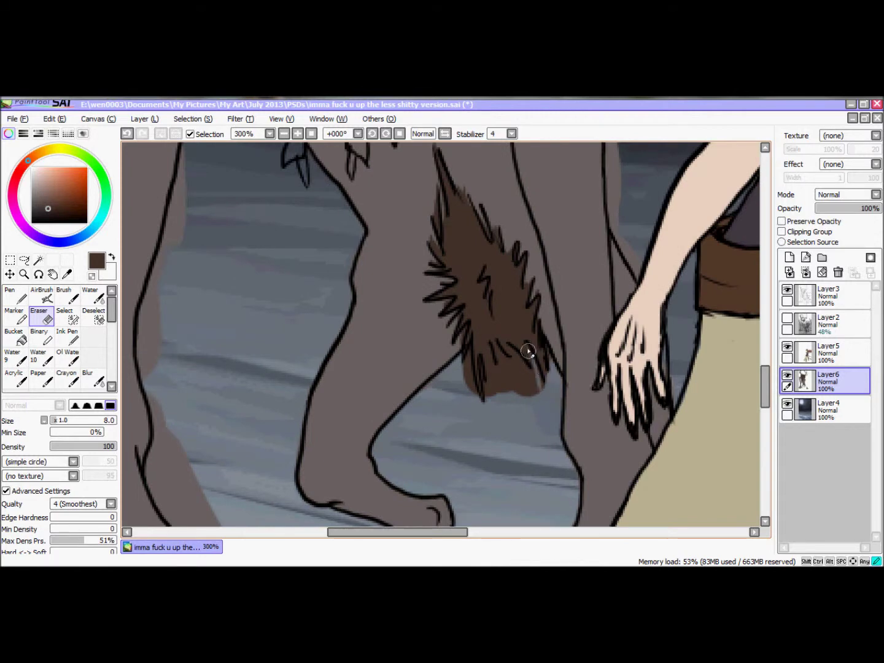
mouse_move(528, 351)
left_mouse_down()
mouse_move(517, 372)
mouse_move(534, 376)
mouse_move(495, 344)
mouse_move(503, 393)
mouse_move(485, 355)
mouse_move(496, 381)
mouse_move(446, 346)
mouse_move(470, 381)
left_mouse_up()
scroll(470, 380, "down", 5)
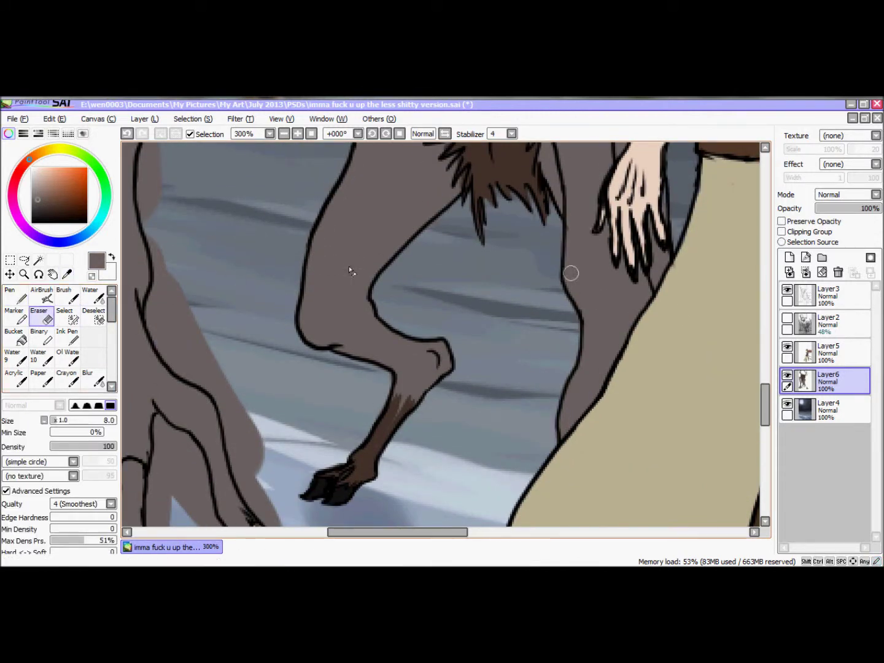
scroll(169, 289, "up", 3)
scroll(368, 276, "right", 5)
key("n")
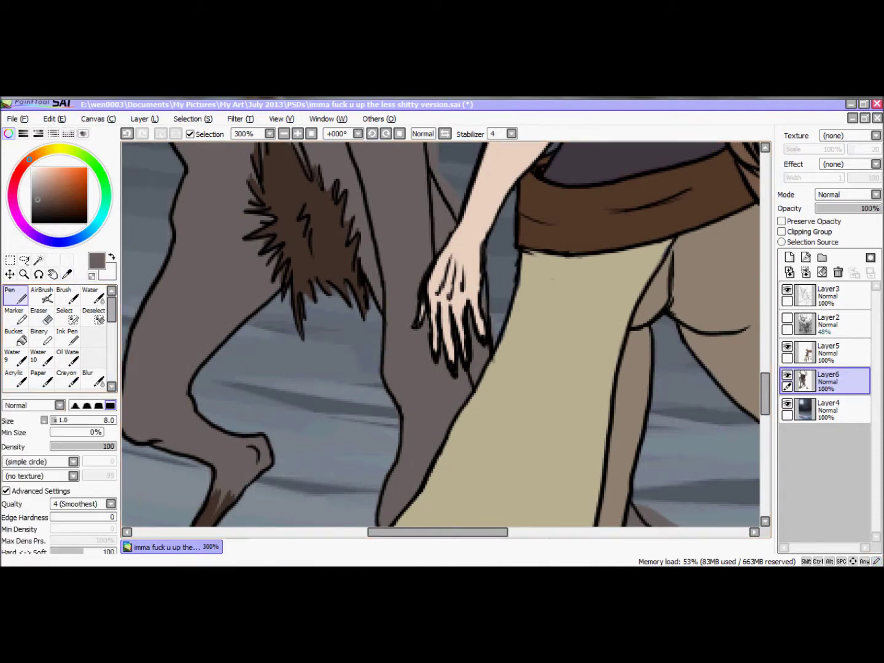
Erase the grey overflow along the edge of the beast's torso and arm that faces the woman
mouse_move(476, 560)
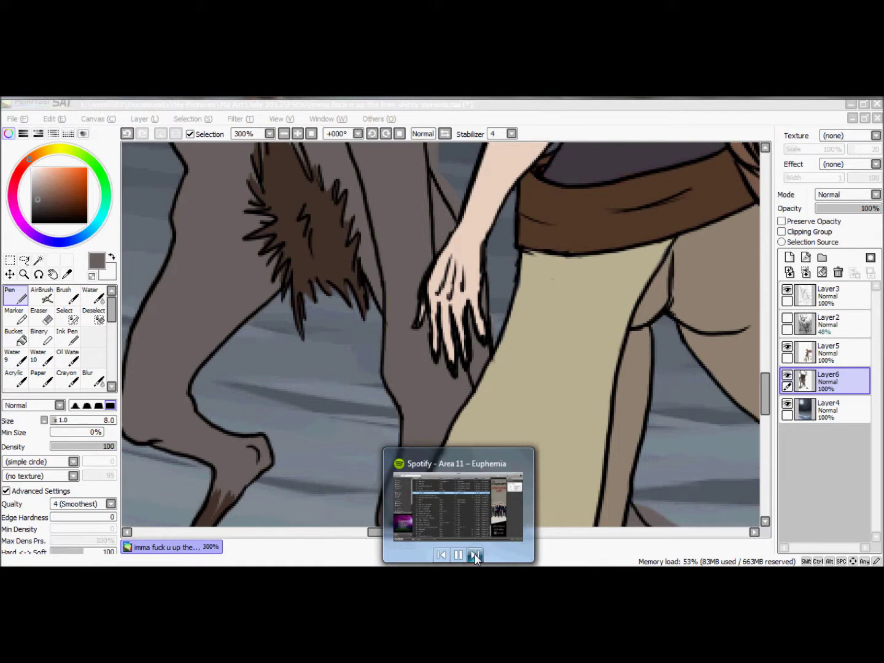
key("e")
scroll(638, 296, "up", 3)
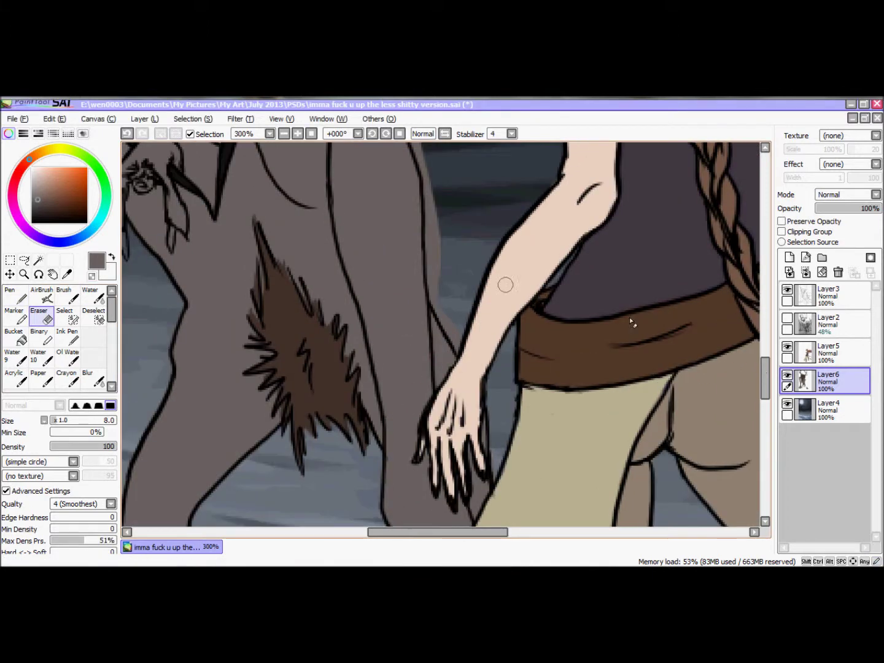
scroll(434, 295, "up", 6)
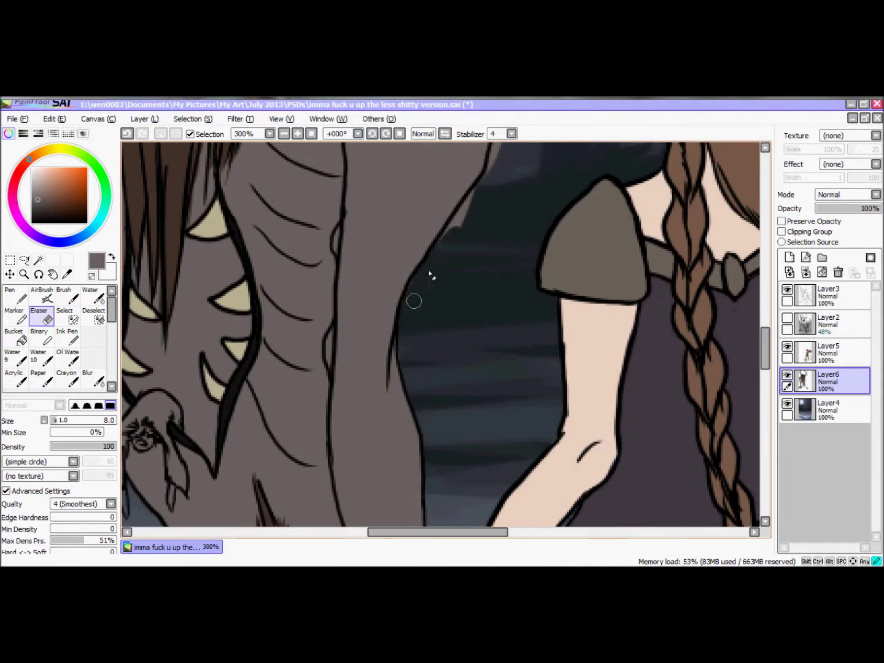
scroll(510, 313, "up", 5)
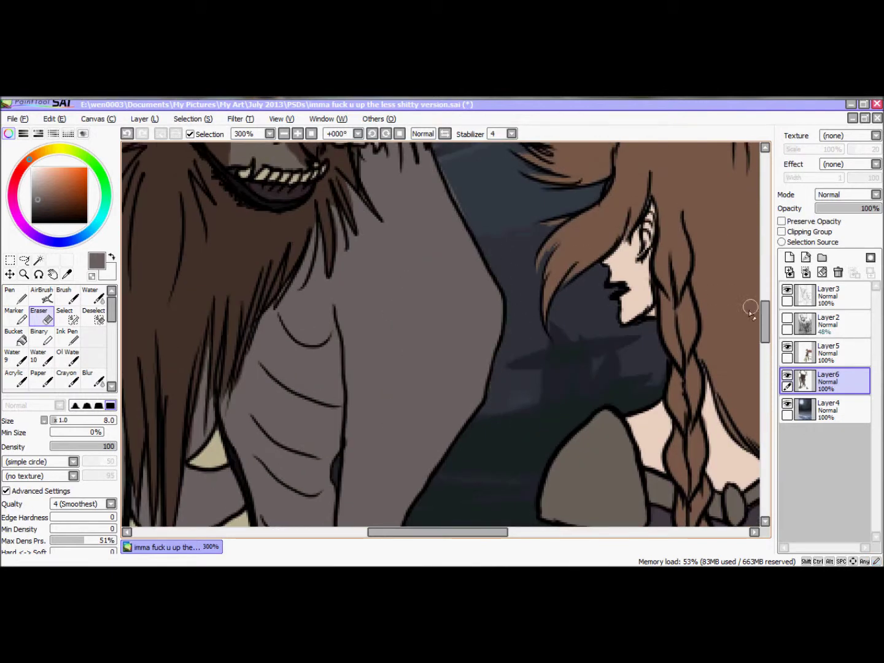
Erase the brown overflow around the beast's cheek fur and ear on the side facing the woman
scroll(765, 312, "up", 6)
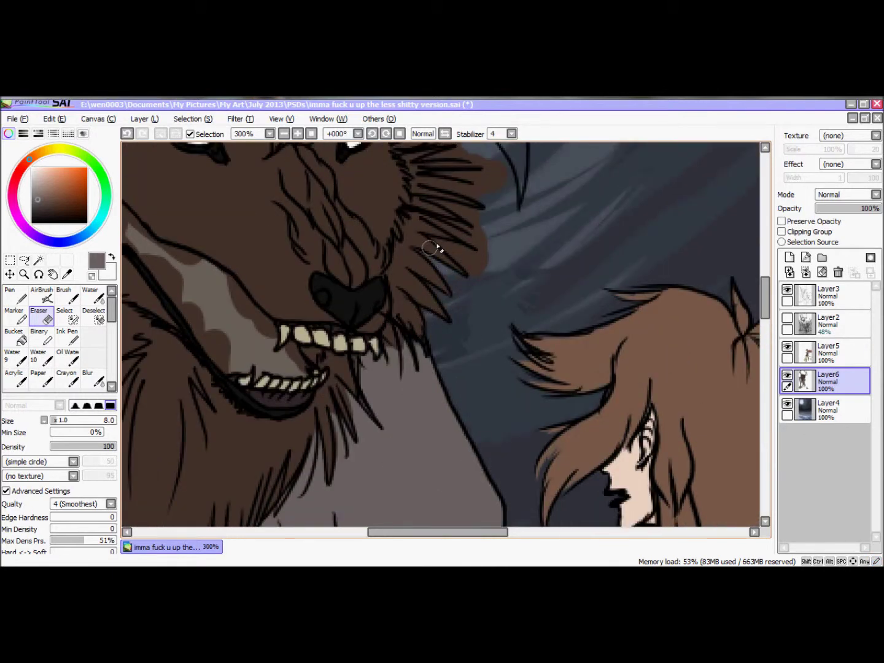
left_click_drag(430, 247, 465, 259)
scroll(775, 320, "up", 2)
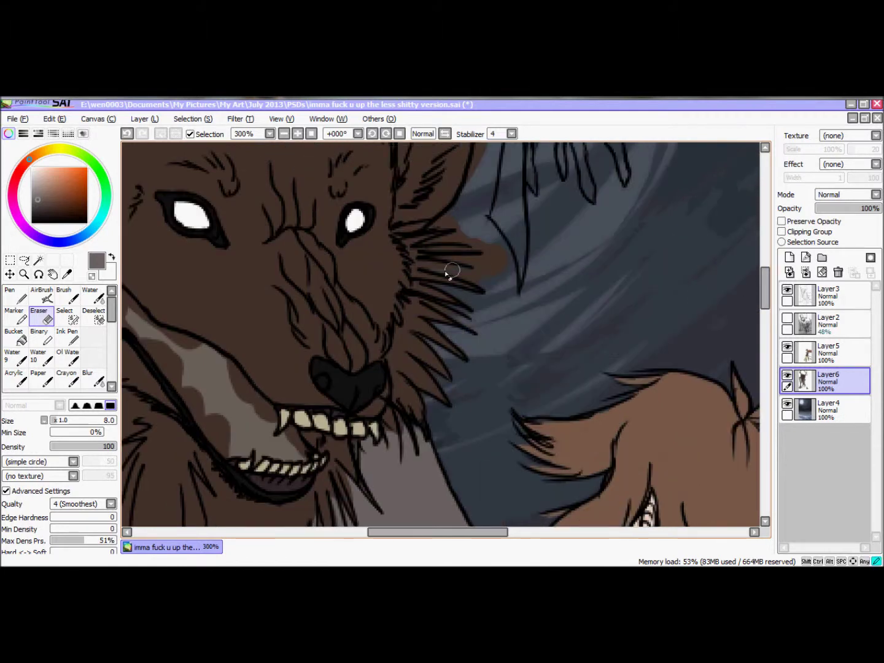
scroll(478, 318, "up", 5)
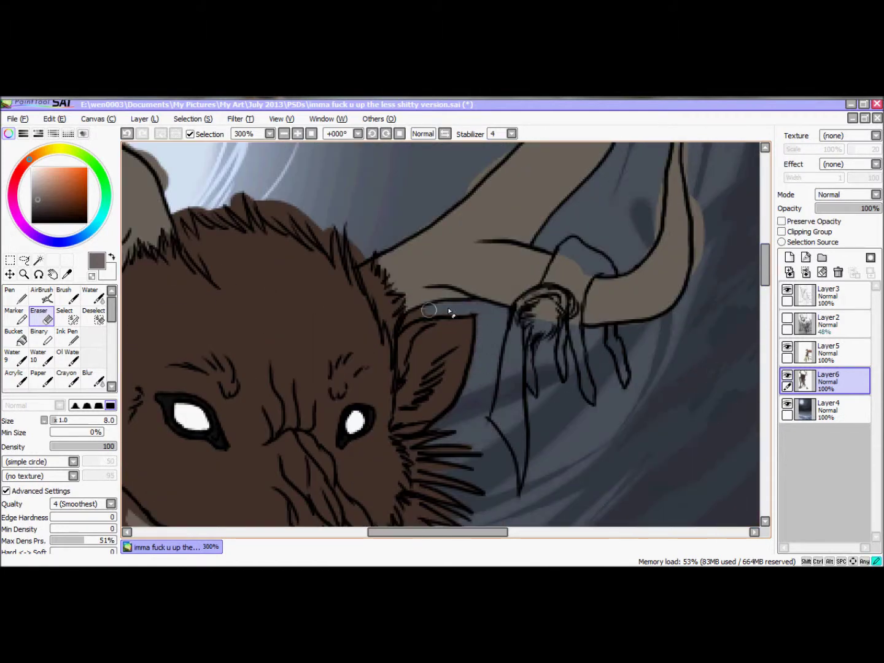
Erase the brownish-grey overflow along the branches of the antler above the woman
scroll(695, 293, "up", 3)
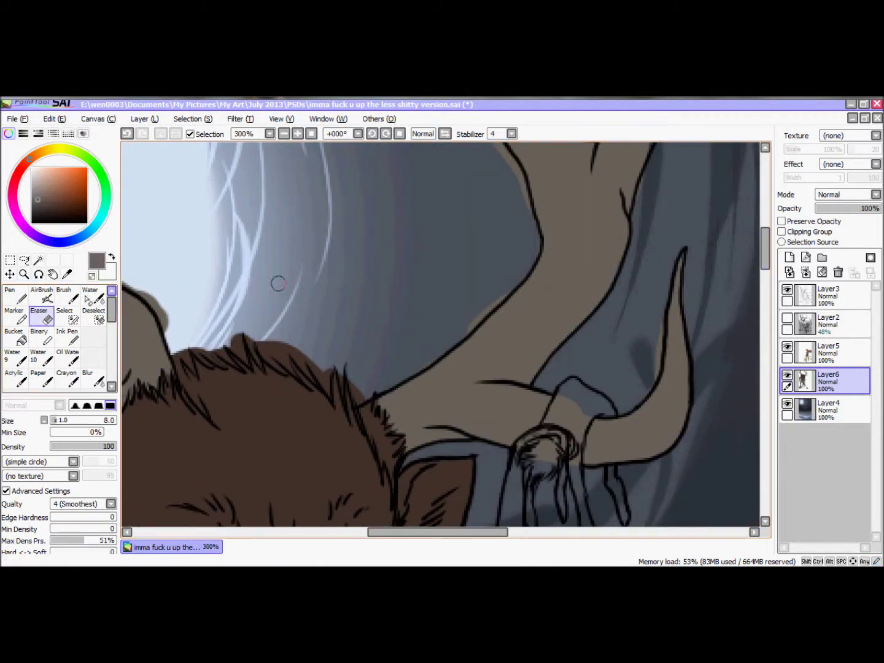
scroll(361, 449, "up", 5)
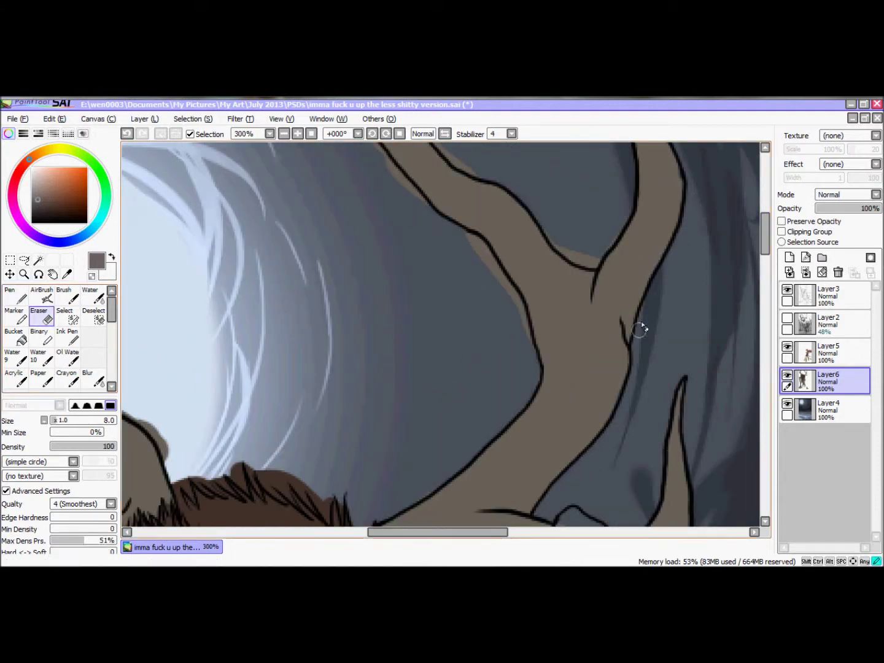
scroll(645, 306, "up", 3)
left_click(15, 293)
left_click(49, 320)
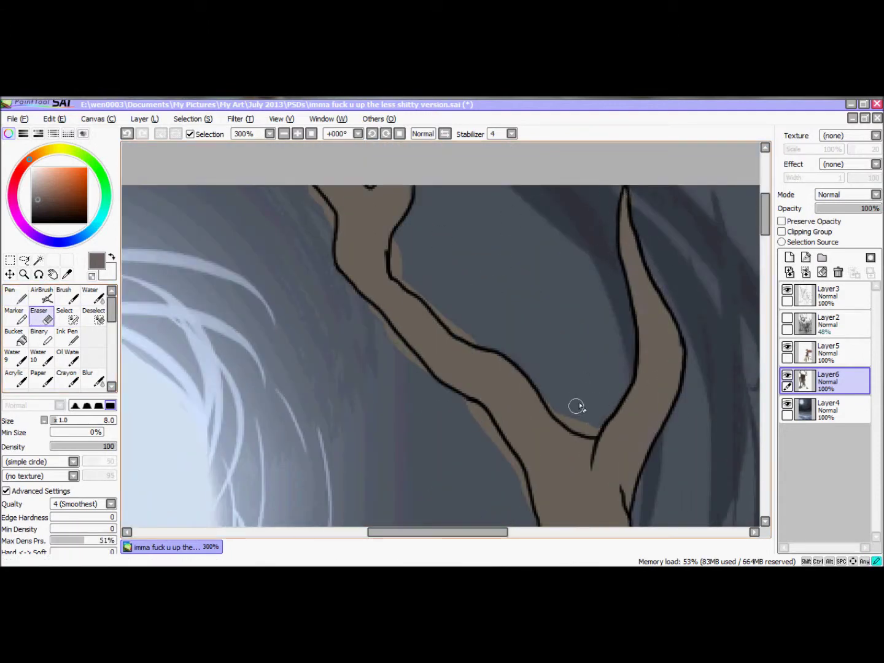
left_click_drag(582, 406, 592, 431)
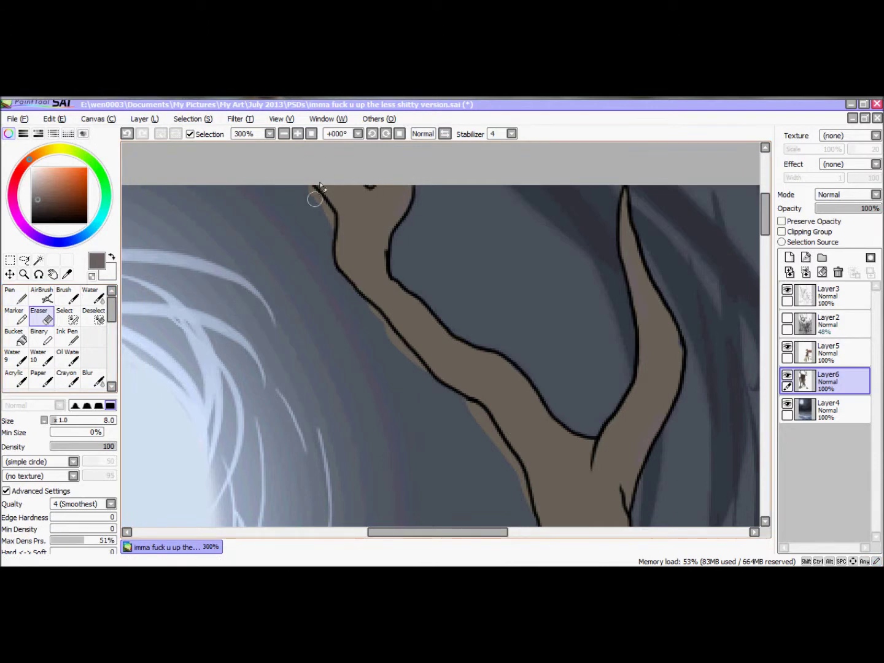
Erase the brown overflow above the fur on the crown of the beast's head
scroll(519, 487, "down", 5)
scroll(430, 368, "left", 2)
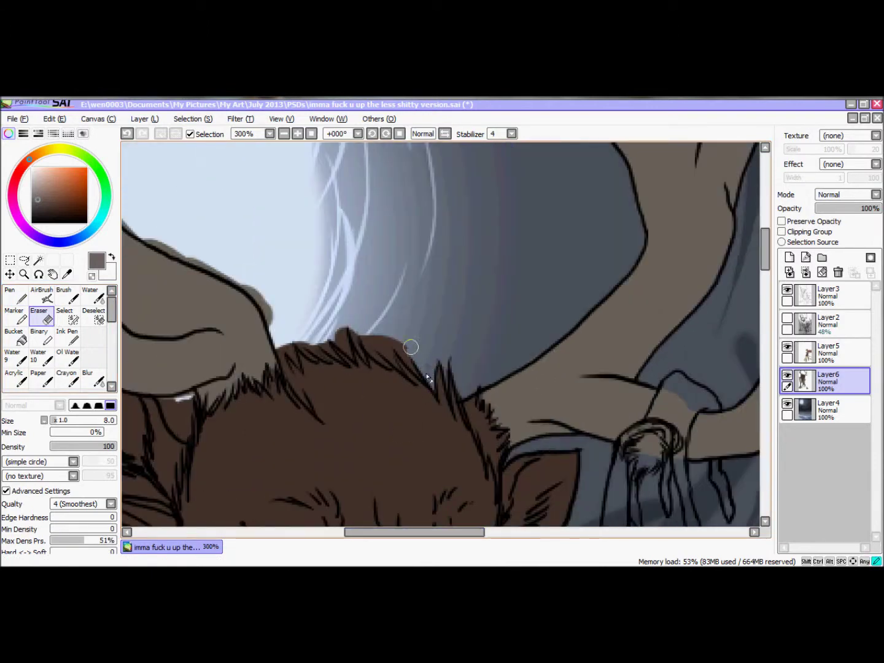
mouse_move(373, 350)
left_mouse_down()
mouse_move(352, 328)
mouse_move(338, 362)
left_mouse_up()
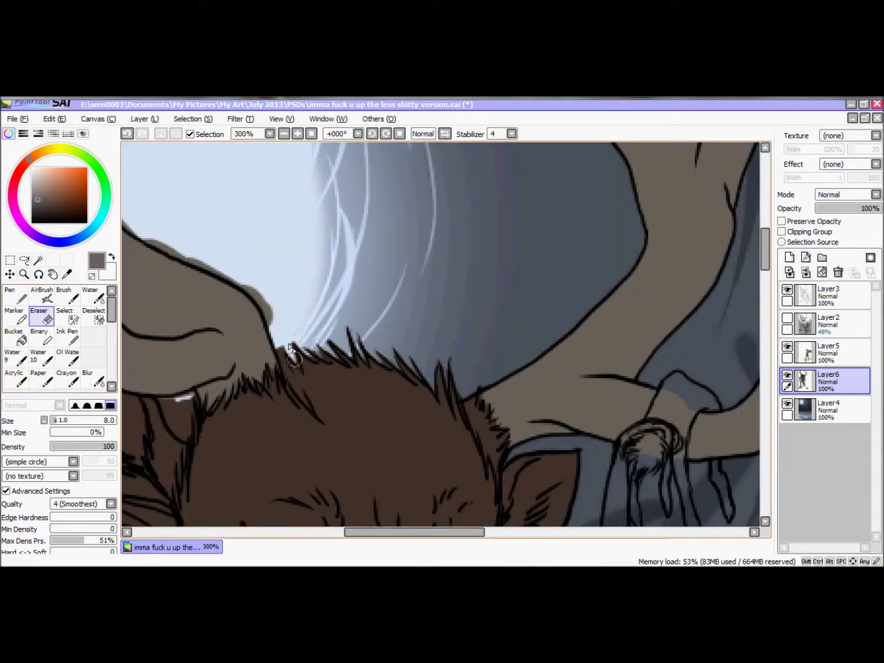
Erase the overflow along the edges and pointed tip of the antler in front of the moon
scroll(246, 289, "left", 3)
scroll(368, 381, "up", 2)
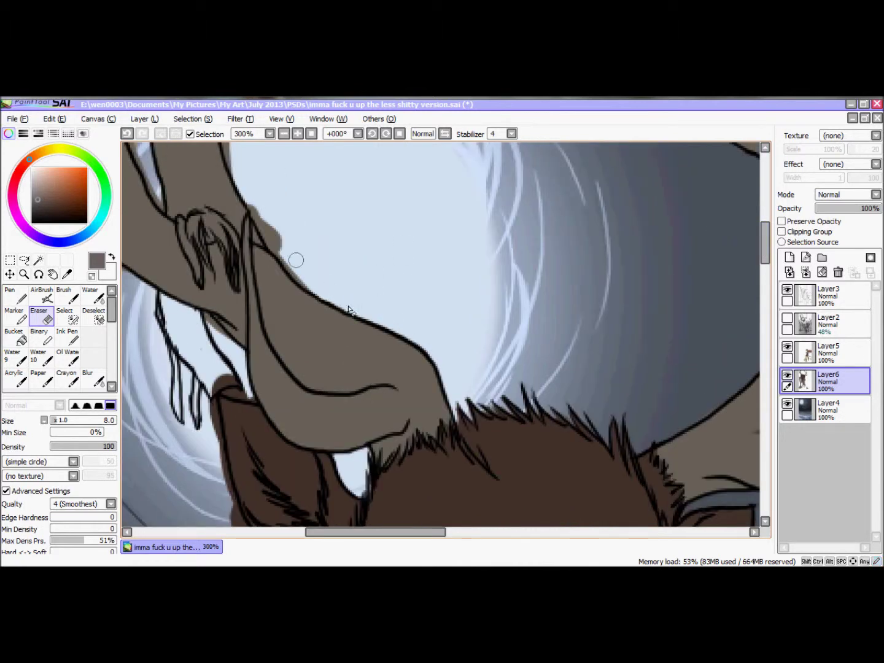
scroll(243, 223, "up", 5)
scroll(296, 200, "left", 2)
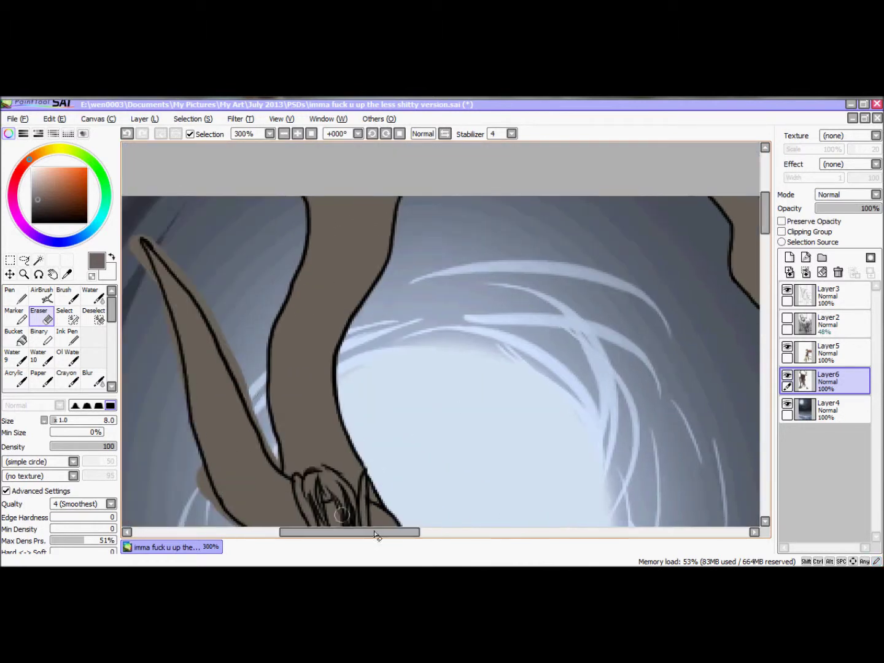
scroll(248, 239, "left", 2)
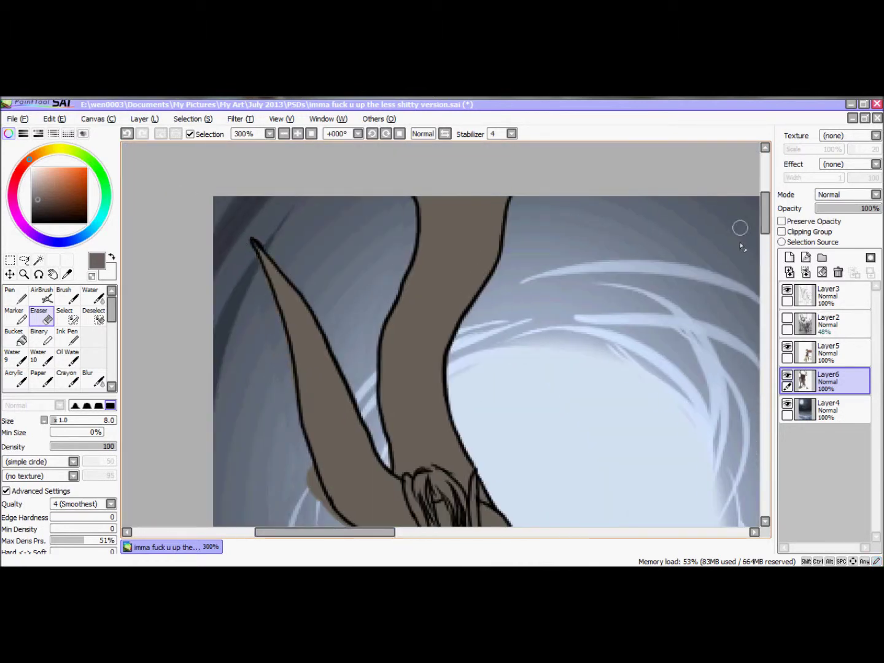
Erase the overflow around the beast's ear, cheek fur and shoulder on the side away from the woman
scroll(312, 217, "down", 5)
scroll(763, 270, "down", 1)
mouse_move(467, 292)
left_mouse_down()
mouse_move(447, 298)
mouse_move(480, 458)
left_mouse_up()
scroll(505, 417, "down", 3)
mouse_move(578, 353)
left_mouse_down()
mouse_move(474, 353)
mouse_move(369, 469)
left_mouse_up()
scroll(740, 286, "down", 2)
left_click_drag(356, 334, 286, 361)
Erase the grey overflow down the outer edge of the beast's front arm, from the shoulder to the wrist
left_click_drag(246, 424, 242, 476)
scroll(352, 290, "down", 3)
left_click_drag(277, 311, 308, 452)
scroll(310, 280, "down", 3)
mouse_move(310, 280)
left_mouse_down()
mouse_move(341, 349)
mouse_move(335, 441)
mouse_move(371, 445)
left_mouse_up()
scroll(384, 306, "down", 3)
left_click_drag(384, 305, 340, 233)
scroll(340, 232, "down", 5)
scroll(380, 264, "up", 3)
mouse_move(399, 307)
left_mouse_down()
mouse_move(389, 258)
mouse_move(403, 363)
left_mouse_up()
mouse_move(403, 451)
left_mouse_down()
mouse_move(387, 279)
mouse_move(373, 330)
mouse_move(249, 495)
left_mouse_up()
Erase the grey overflow between and below the fingers of the beast's large front hand
scroll(387, 279, "down", 5)
scroll(750, 324, "down", 3)
mouse_move(261, 319)
left_mouse_down()
mouse_move(213, 363)
mouse_move(238, 372)
mouse_move(256, 400)
mouse_move(334, 331)
left_mouse_up()
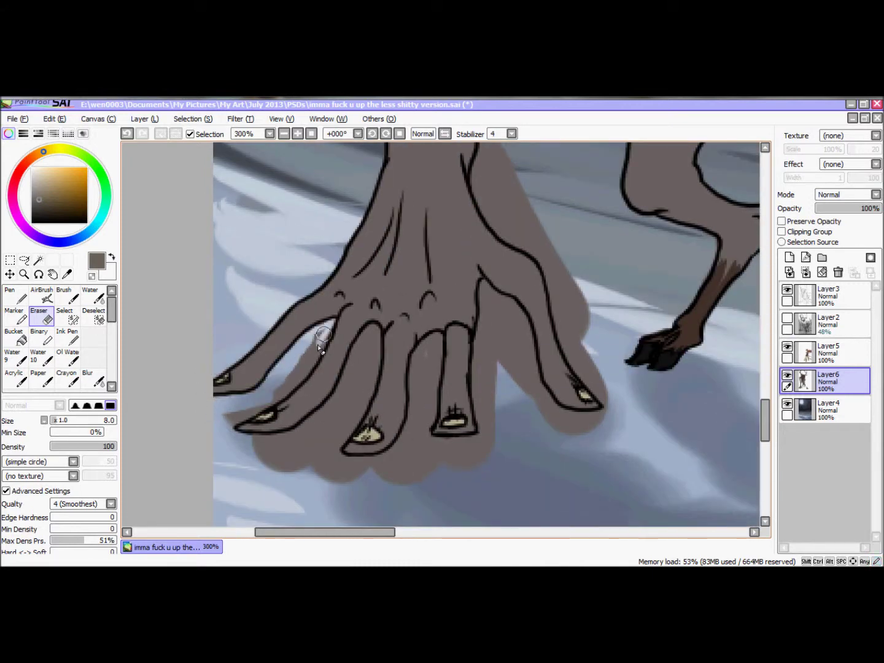
mouse_move(229, 419)
left_mouse_down()
mouse_move(274, 439)
mouse_move(271, 458)
mouse_move(351, 379)
mouse_move(373, 346)
left_mouse_up()
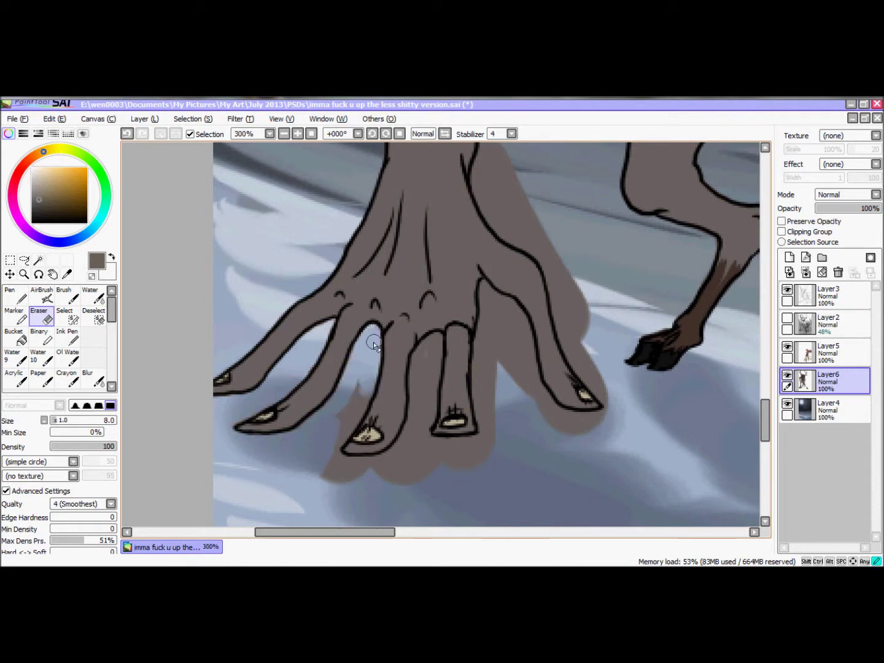
mouse_move(338, 436)
left_mouse_down()
mouse_move(367, 463)
mouse_move(430, 349)
mouse_move(460, 458)
mouse_move(492, 454)
mouse_move(481, 301)
mouse_move(504, 335)
left_mouse_up()
Erase the grey overflow around the front hand's thumb and up the inner edge of the forearm
left_click(504, 335, "alt")
mouse_move(557, 412)
left_mouse_down()
mouse_move(575, 288)
mouse_move(553, 257)
left_mouse_up()
scroll(552, 258, "up", 3)
mouse_move(504, 319)
left_mouse_down()
mouse_move(494, 277)
mouse_move(513, 294)
mouse_move(544, 361)
left_mouse_up()
left_click_drag(495, 264, 487, 240)
scroll(488, 240, "up", 3)
left_click_drag(485, 289, 476, 357)
left_click_drag(494, 252, 501, 224)
scroll(501, 223, "up", 3)
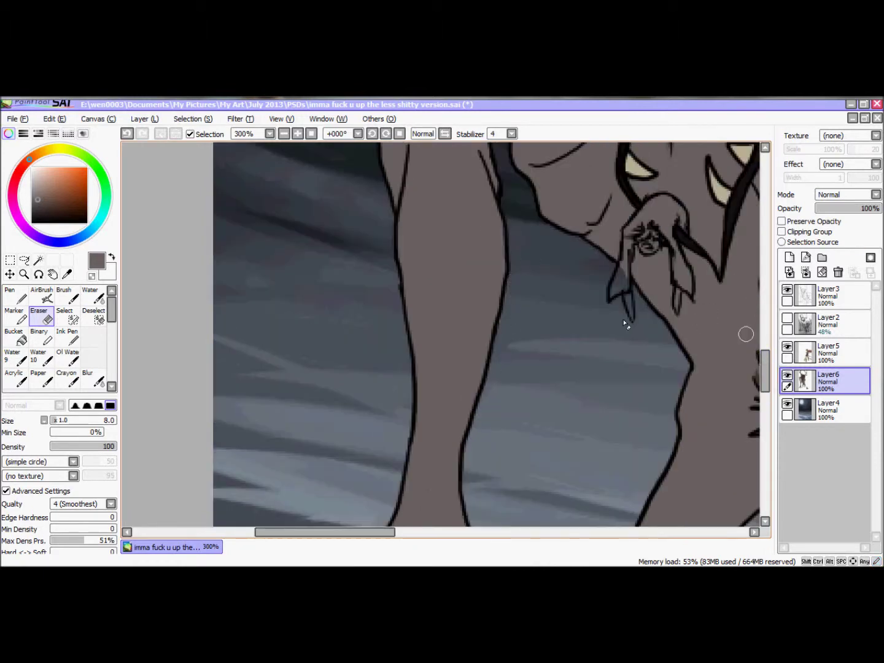
Erase the grey overflow around the fingers of the beast's far hand behind the woman's boot
scroll(492, 363, "down", 5)
left_click_drag(393, 532, 497, 533)
scroll(651, 331, "down", 2)
scroll(660, 332, "up", 1)
mouse_move(661, 332)
left_mouse_down()
mouse_move(661, 295)
mouse_move(677, 315)
left_mouse_up()
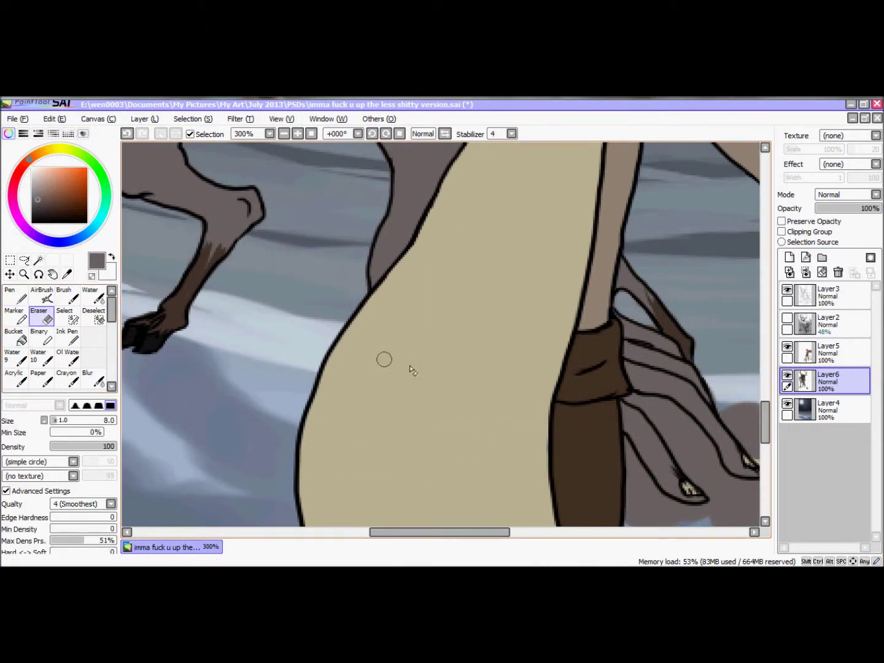
scroll(412, 370, "down", 3)
scroll(412, 371, "right", 3)
mouse_move(538, 300)
left_mouse_down()
mouse_move(579, 336)
mouse_move(592, 409)
mouse_move(460, 290)
mouse_move(444, 334)
mouse_move(474, 421)
left_mouse_up()
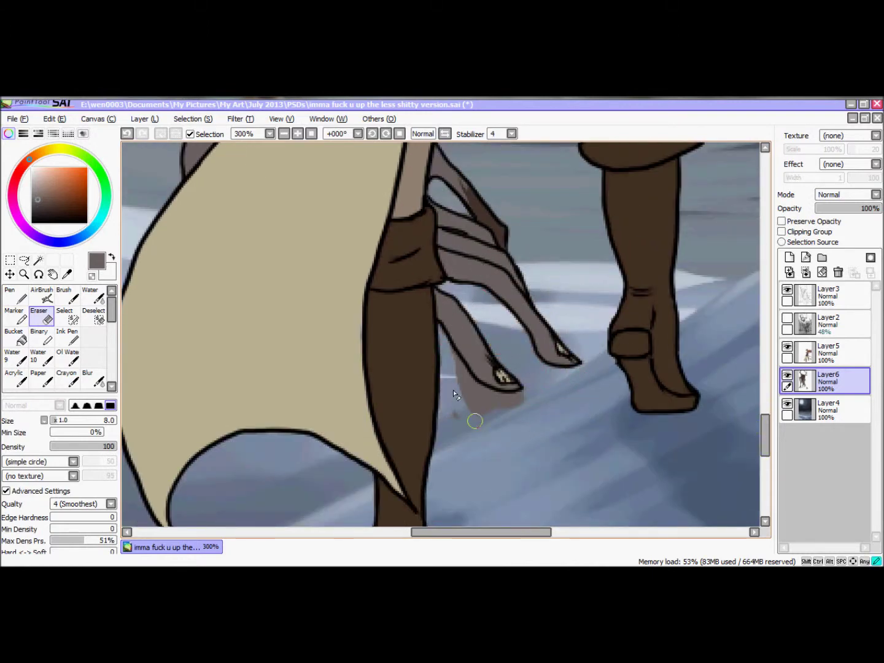
key("ctrl+minus")
key("ctrl+minus")
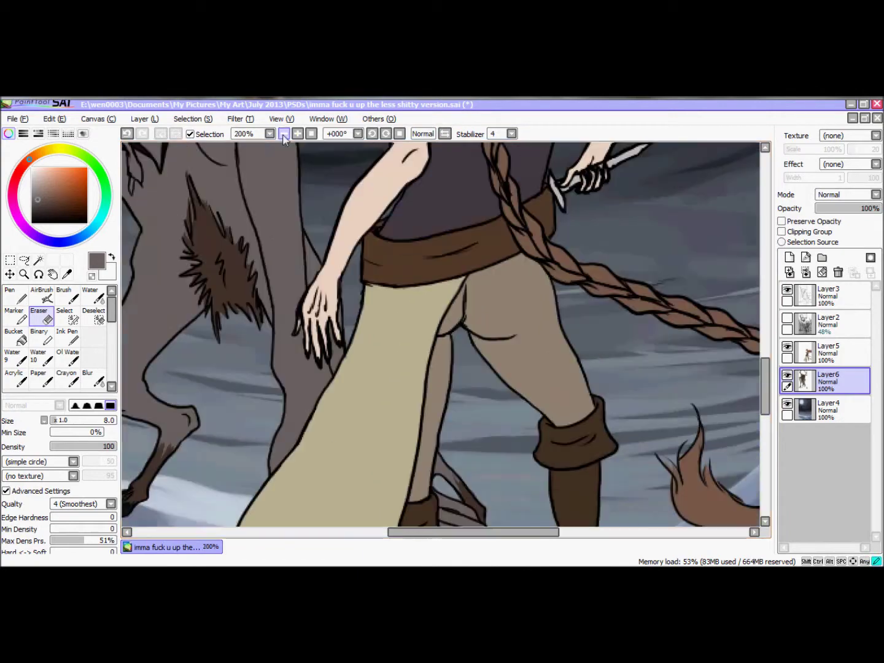
Add a new layer above Layer6 and colour the dangling limbs of the small figures on both antlers pale pink with the Pen
left_click(790, 257)
key("n")
left_click(20, 174)
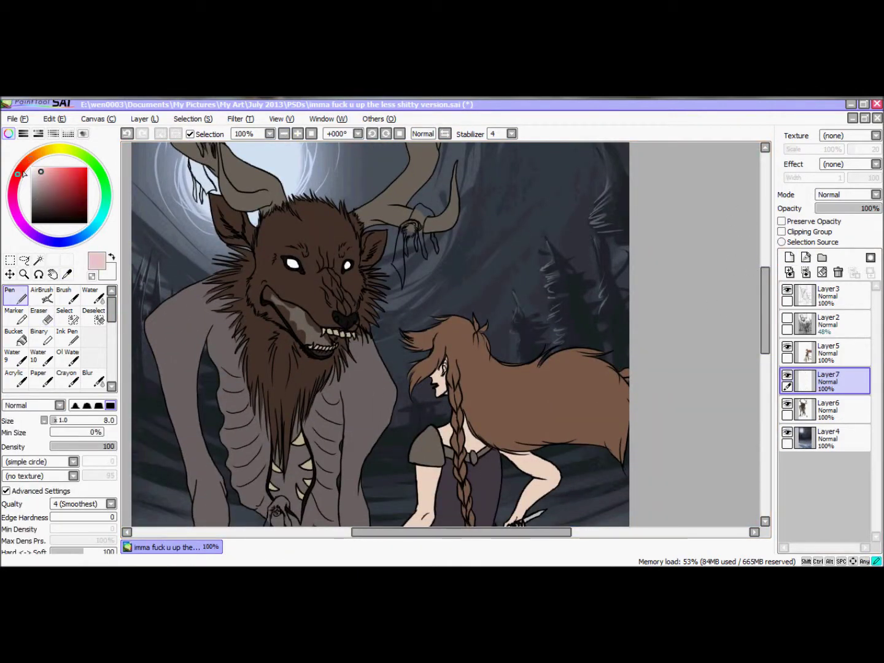
key("ctrl+plus")
scroll(428, 330, "up", 3)
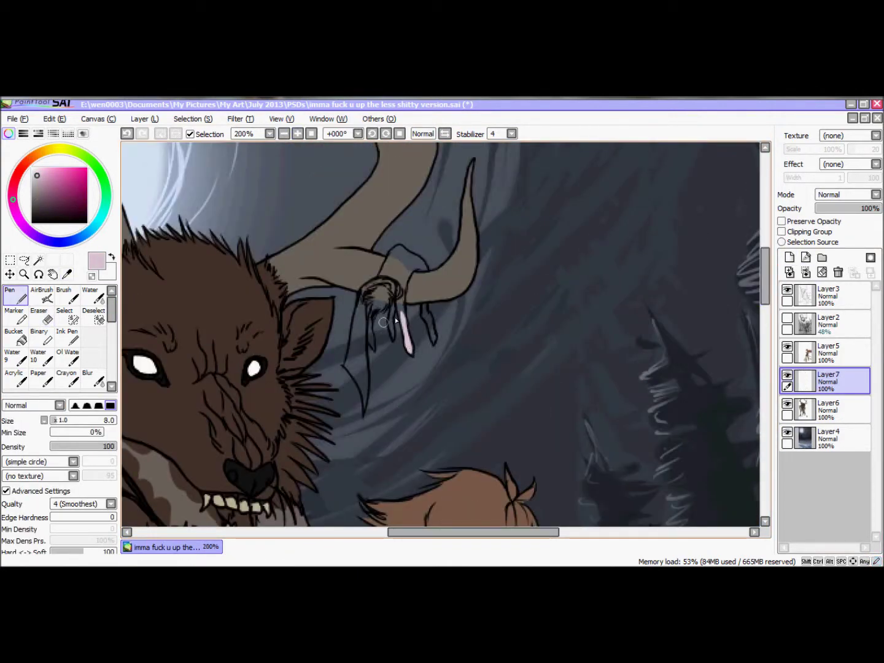
scroll(452, 506, "up", 1)
scroll(368, 344, "left", 5)
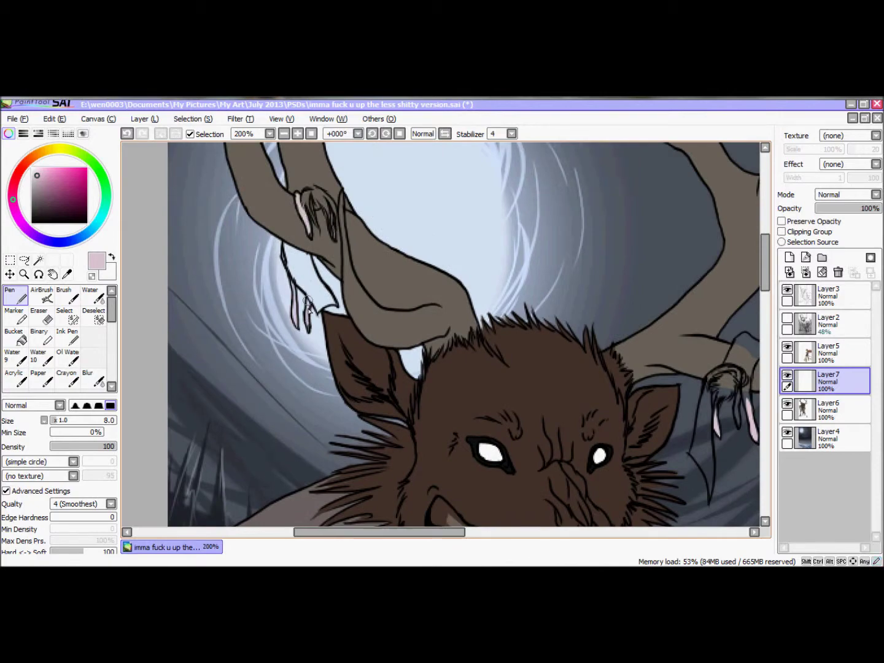
Colour the face and hands of the small figure hanging at the belly opening with a sampled light skin tone
scroll(307, 301, "down", 8)
left_click(746, 368, "alt")
key("ctrl+plus")
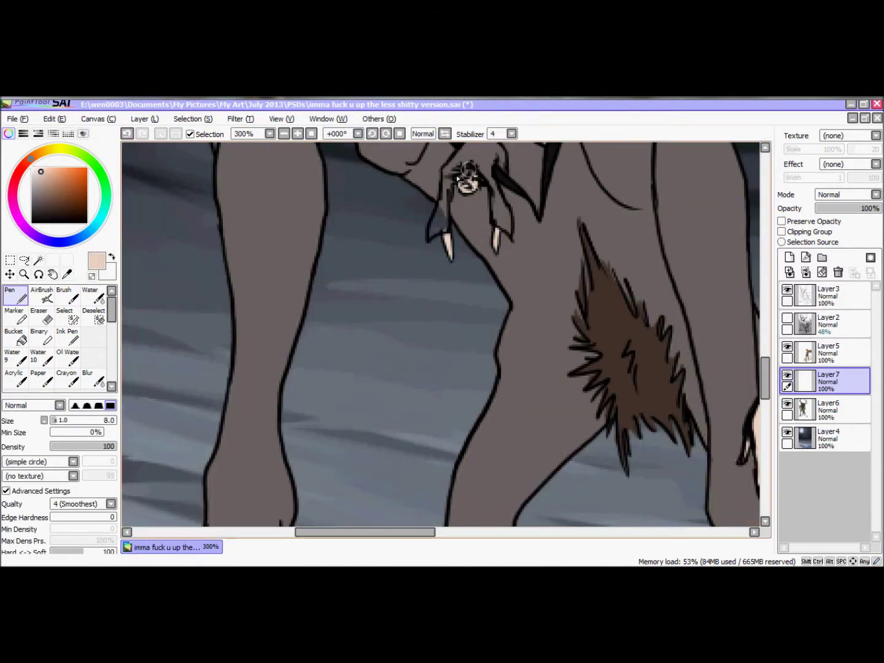
Colour the long scarf of the figure hanging on the right antler dark red
scroll(468, 179, "up", 10)
scroll(430, 331, "right", 5)
left_click(14, 203)
left_click(61, 196)
left_click(16, 178)
mouse_move(310, 332)
left_mouse_down()
mouse_move(274, 318)
mouse_move(254, 371)
mouse_move(256, 436)
left_mouse_up()
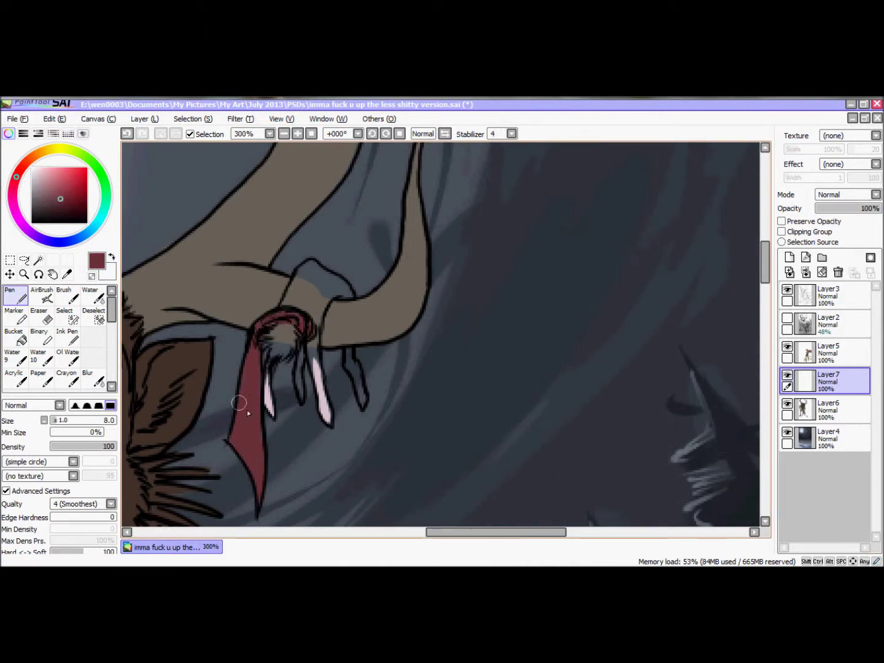
Colour the right-antler figure's clothing black, and its shoes and hair brown
mouse_move(315, 376)
left_mouse_down()
mouse_move(317, 322)
mouse_move(295, 282)
mouse_move(346, 288)
left_mouse_up()
left_click_drag(349, 352, 363, 402)
left_click_drag(268, 362, 269, 399)
left_click(31, 158)
left_click(61, 207)
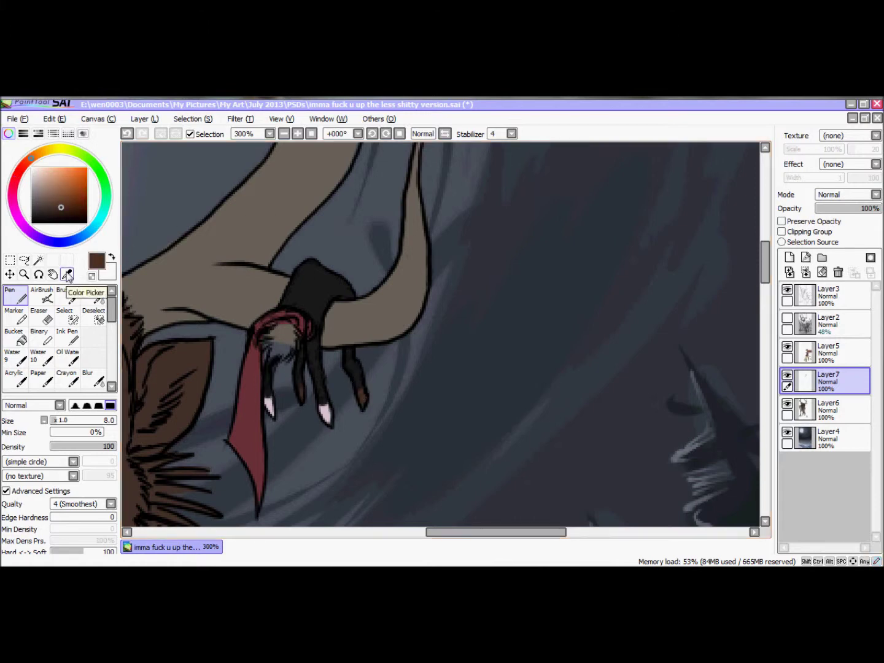
left_click_drag(279, 342, 276, 333)
Colour the hair of the figure on the left antler light orange-brown and its clothing dark green
left_click_drag(496, 531, 340, 533)
left_click_drag(764, 260, 763, 232)
left_click(57, 177)
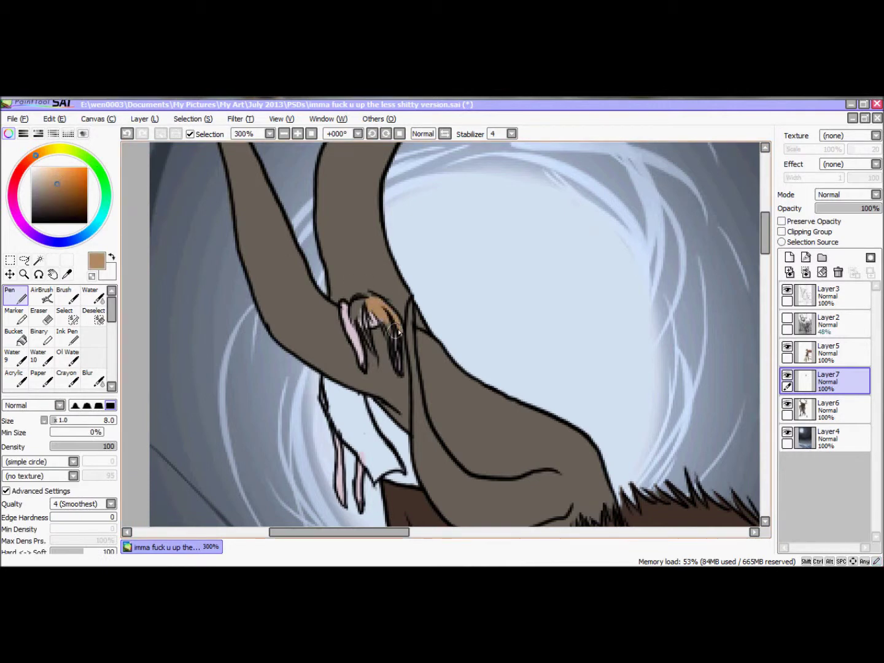
left_click(93, 163)
left_click(54, 201)
mouse_move(357, 424)
left_mouse_down()
mouse_move(325, 389)
mouse_move(382, 463)
left_mouse_up()
Colour the belly-opening figure's hooded robe dark purple and its hair yellow
scroll(452, 393, "down", 10)
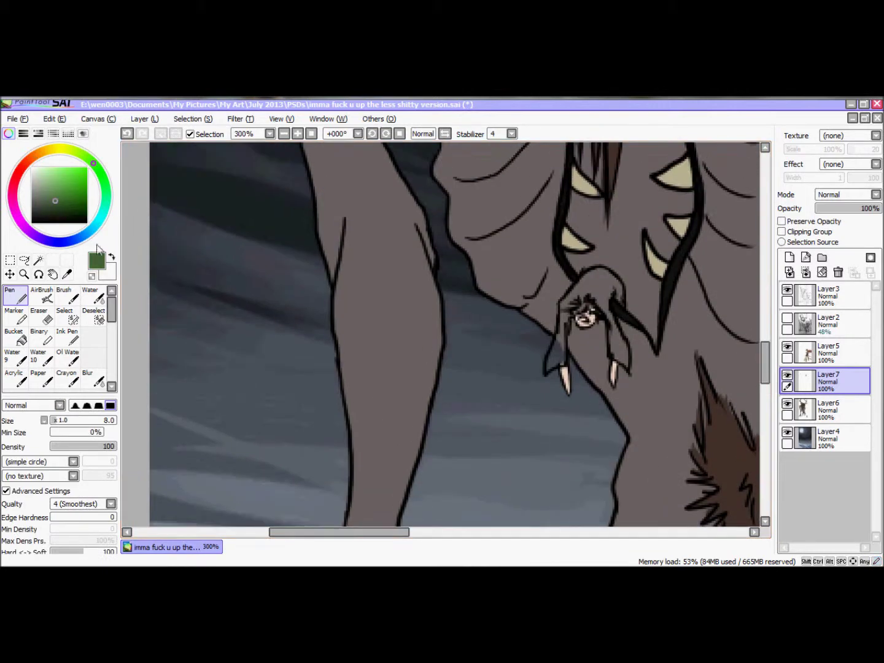
left_click(582, 351, "alt")
mouse_move(620, 361)
left_mouse_down()
mouse_move(610, 315)
mouse_move(574, 295)
mouse_move(561, 358)
left_mouse_up()
left_click(55, 149)
left_click(58, 177)
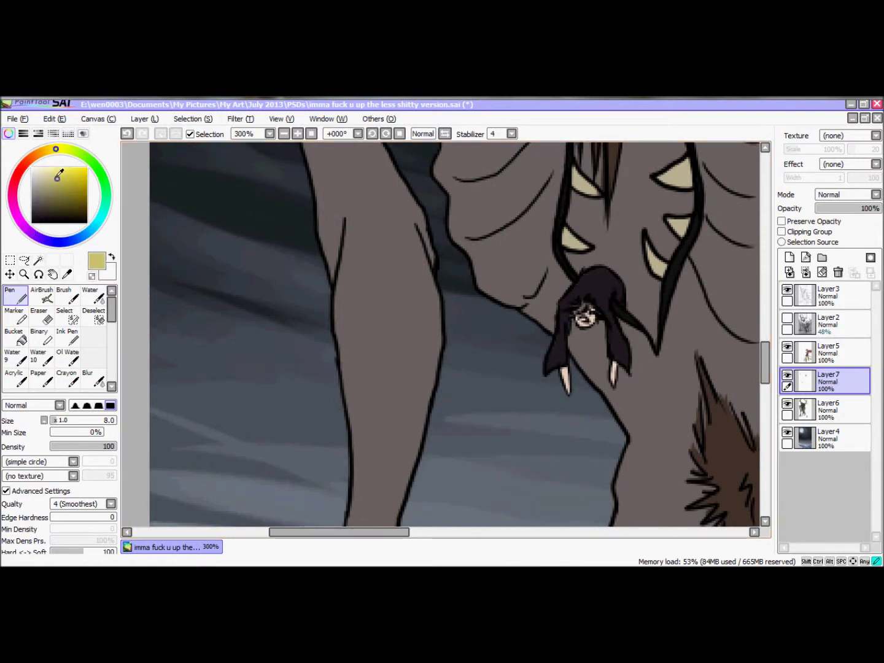
Paint dark red blood stains on the antler figures on a new layer set to Multiply, and save the file
left_click(283, 135)
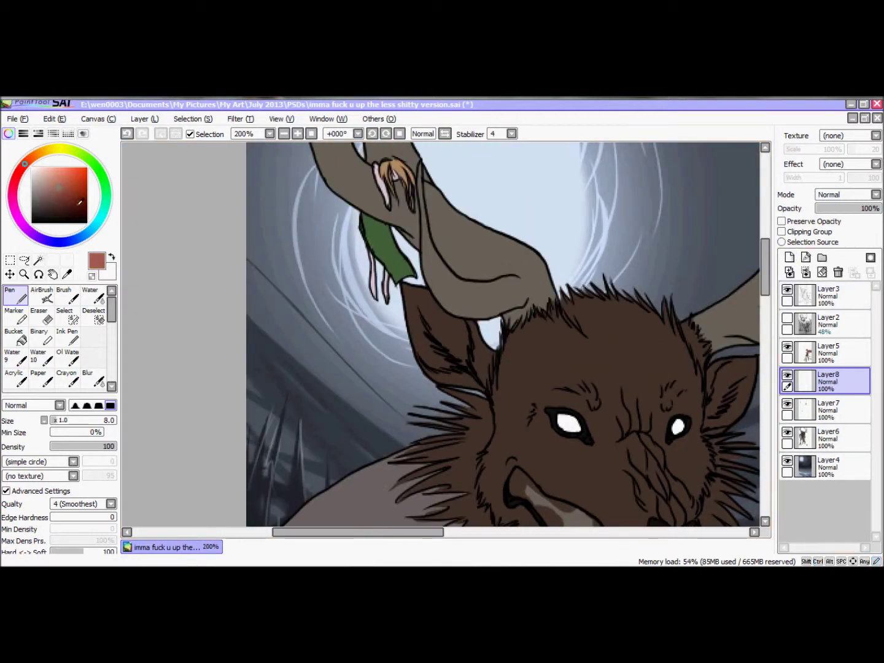
left_click(371, 241, "alt")
scroll(370, 240, "up", 1)
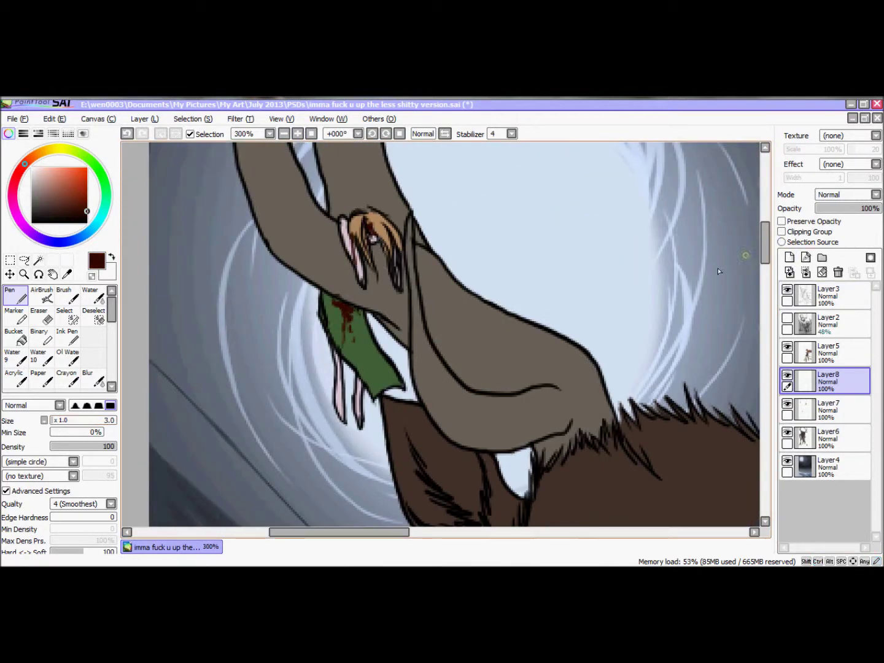
left_click(876, 195)
left_click(848, 218)
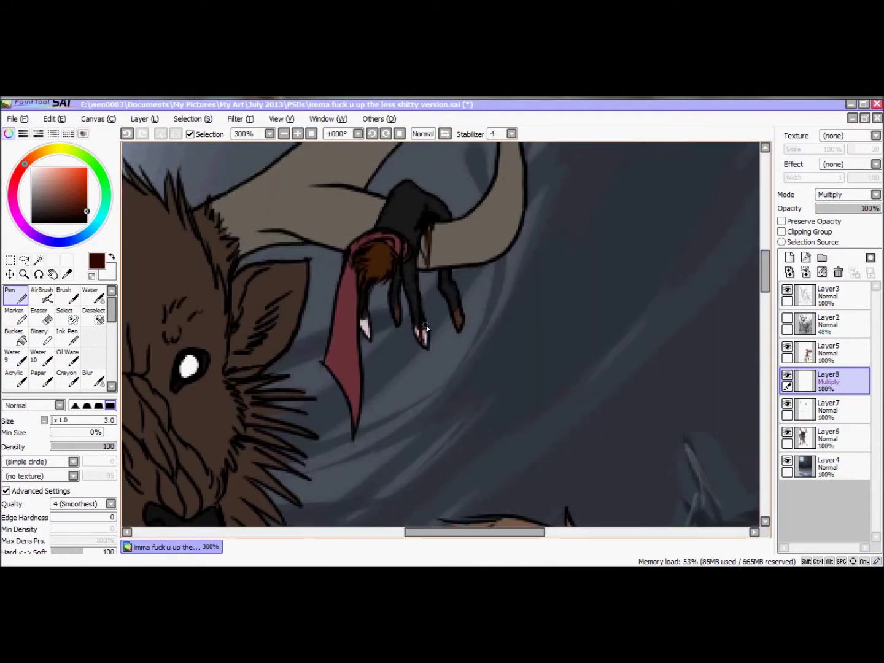
key("Home")
key("ctrl+s")
Merge the character colours into Layer6 and fill a masked layer above it with dark blue-green over the figures
scroll(315, 238, "up", 1)
scroll(412, 217, "down", 3)
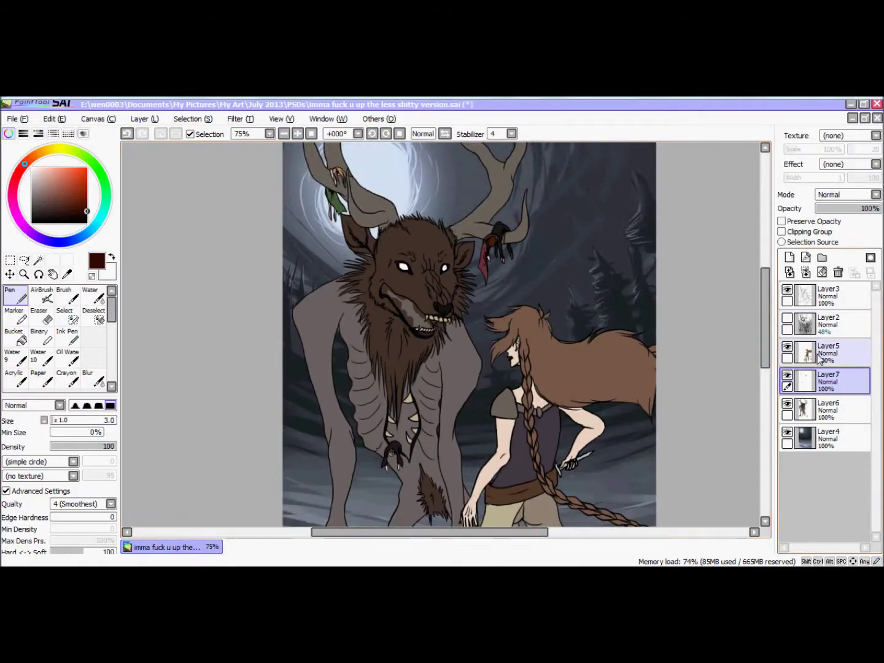
left_click(14, 334)
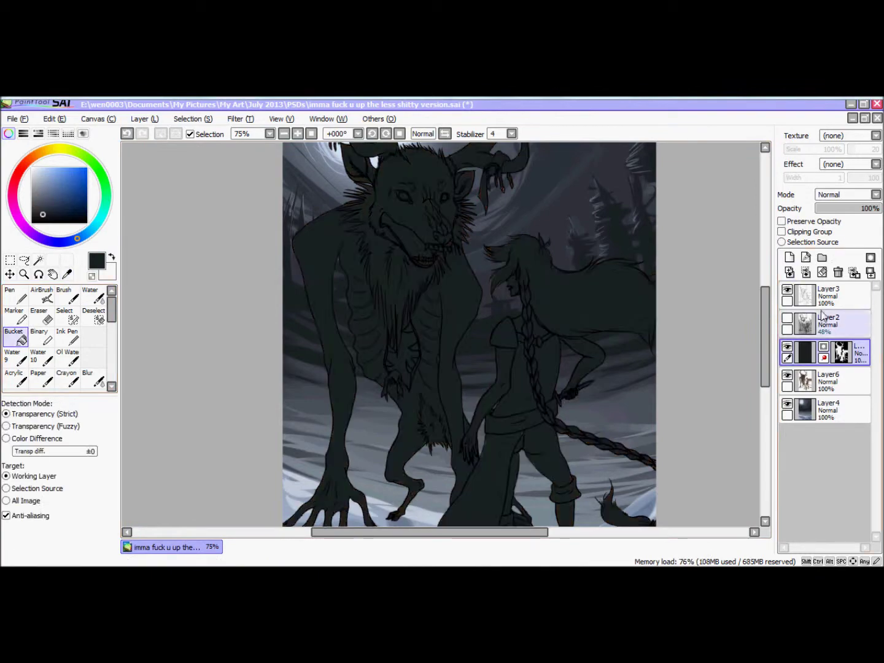
Save the canvas as a new SAI file with "- WIP 2" added to its name
key("ctrl+shift+s")
type("- WIP 2.sai")
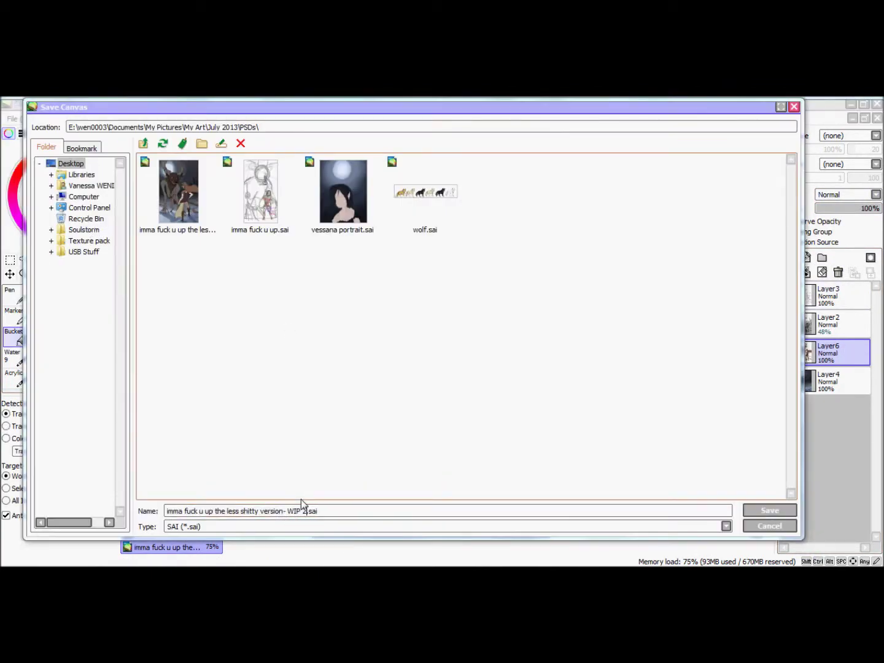
key("Return")
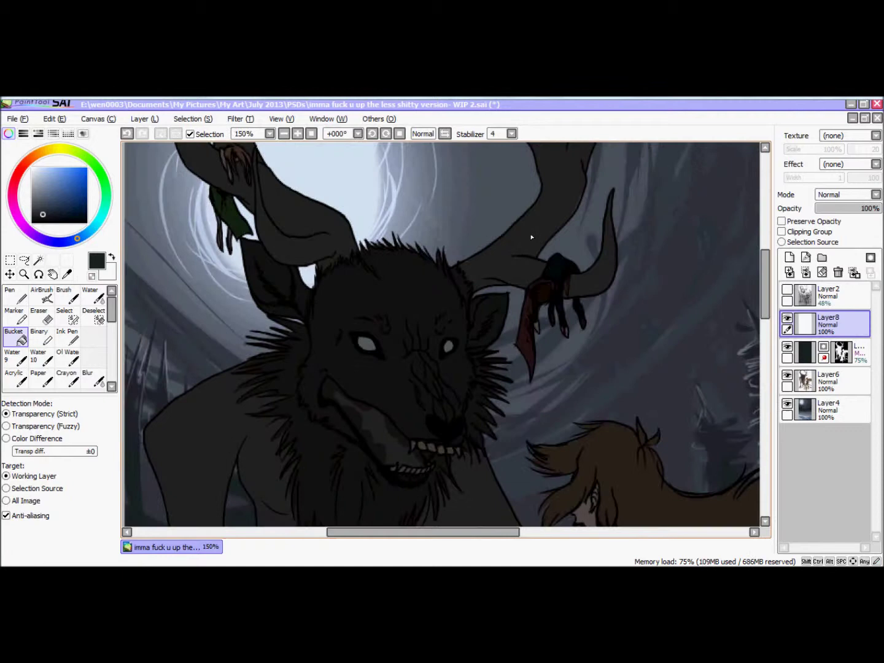
Fill the inside of the beast's open mouth with black on Layer8, using the Pen and a smaller size near the teeth
key("n")
scroll(532, 237, "up", 2)
mouse_move(319, 381)
left_mouse_down()
mouse_move(288, 339)
mouse_move(285, 296)
mouse_move(224, 272)
left_mouse_up()
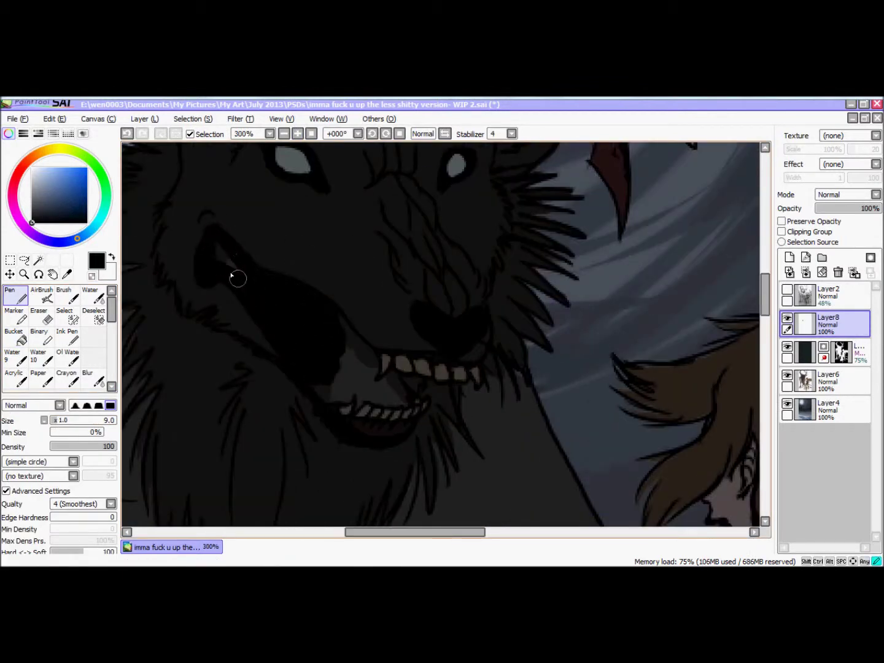
left_click_drag(334, 321, 375, 375)
key("[")
key("[")
key("[")
key("[")
key("[")
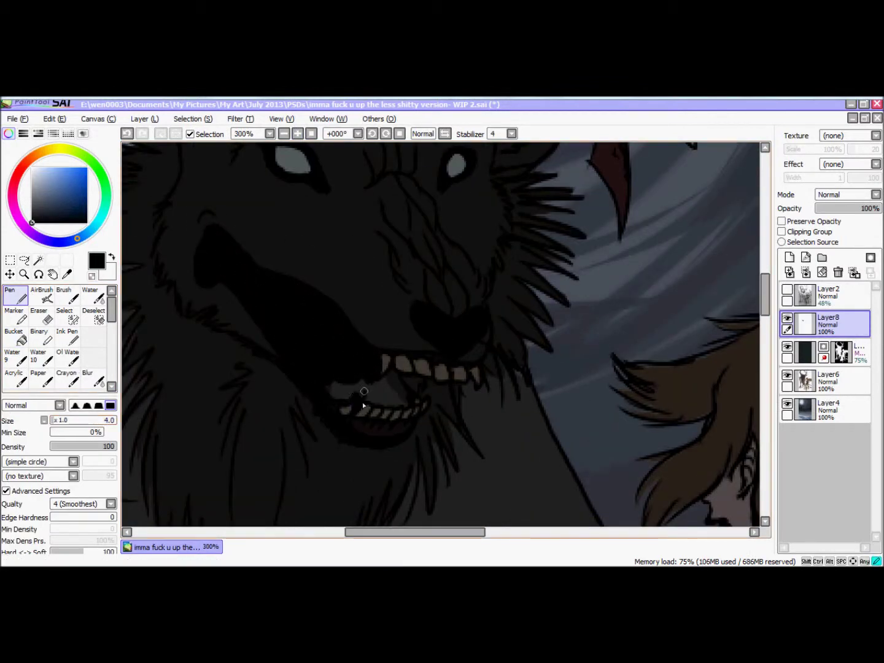
Fill the beast's belly opening with black around its teeth, using the Pen at size 6
left_click(766, 336)
key("bracketright")
key("bracketright")
left_click_drag(289, 307, 274, 345)
mouse_move(295, 261)
left_mouse_down()
mouse_move(332, 375)
mouse_move(350, 337)
mouse_move(334, 264)
mouse_move(306, 269)
left_mouse_up()
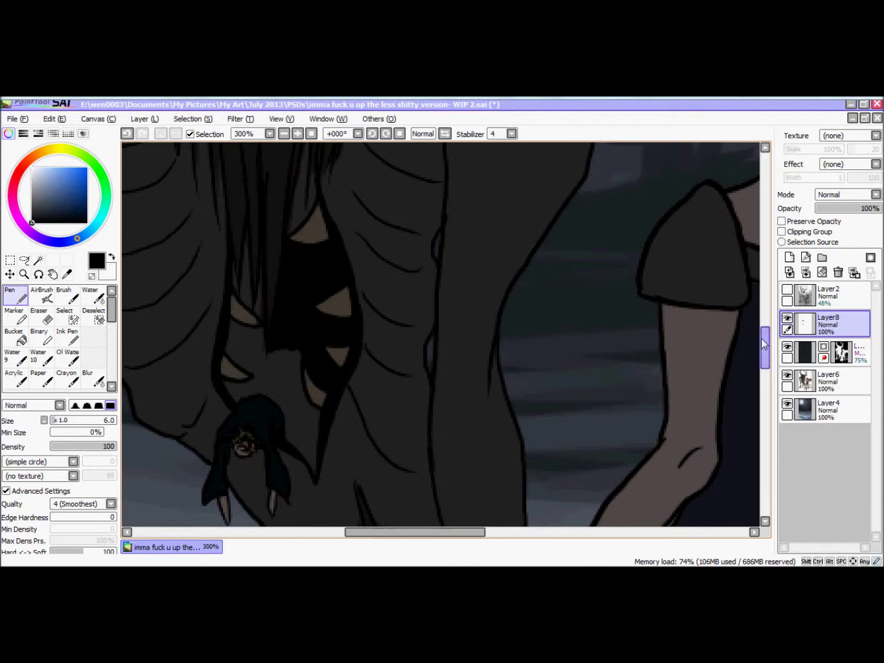
left_click_drag(764, 345, 765, 334)
left_click_drag(288, 359, 305, 322)
mouse_move(311, 279)
left_mouse_down()
mouse_move(292, 341)
mouse_move(307, 321)
left_mouse_up()
left_click_drag(765, 337, 768, 326)
mouse_move(298, 378)
left_mouse_down()
mouse_move(310, 468)
mouse_move(292, 420)
mouse_move(244, 391)
left_mouse_up()
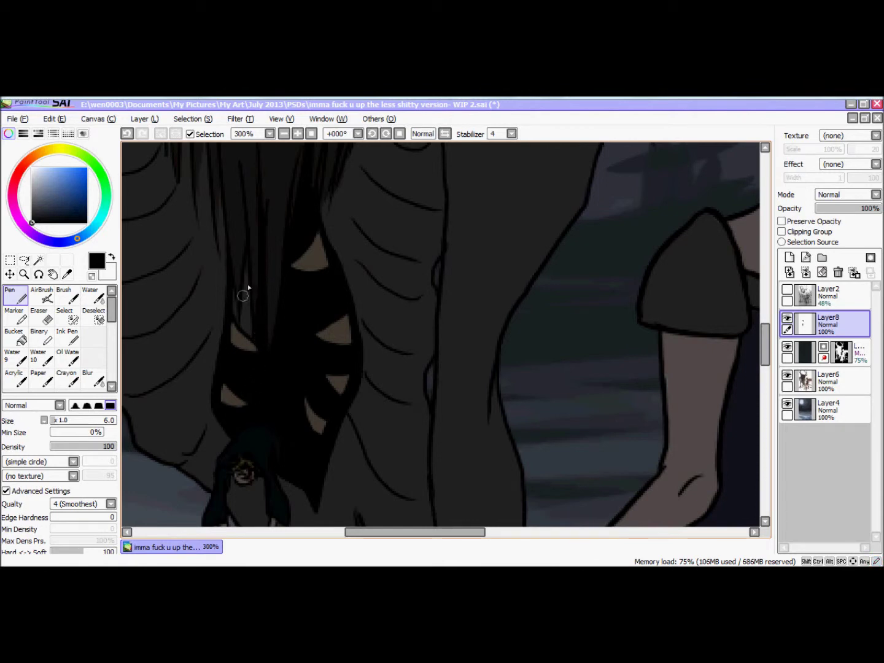
Paint dark red blood over the beast's teeth and lips on a new layer set to Multiply
left_click(284, 134)
left_click(284, 134)
left_click_drag(766, 345, 777, 301)
key("Page_Up")
key("ctrl+shift+n")
left_click_drag(401, 376, 407, 371)
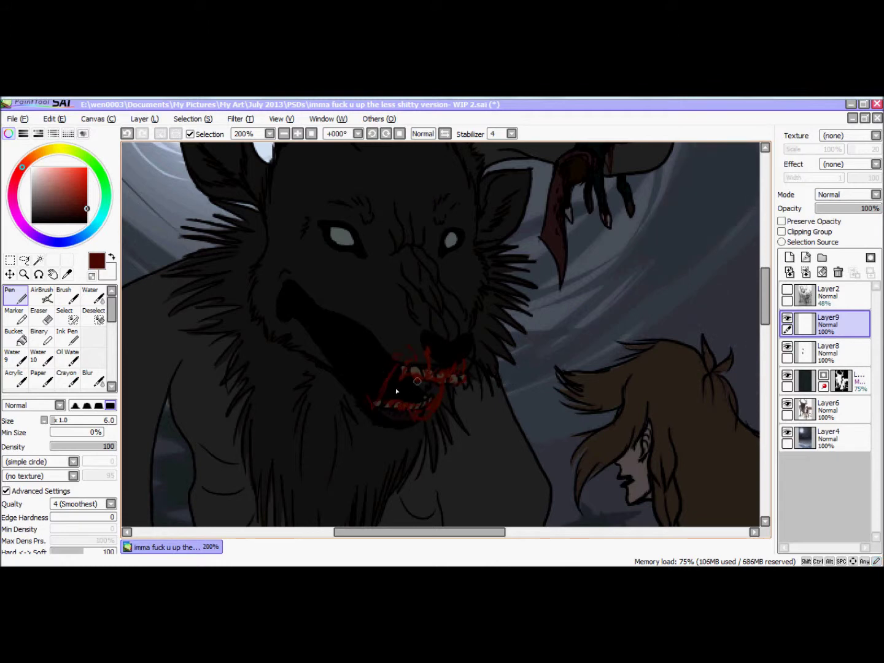
left_click(847, 194)
left_click(846, 205)
Brush soft dark red staining around the muzzle on a new layer above Layer8, set to Multiply at 64% opacity
left_click(829, 351)
left_click(790, 258)
left_click(63, 295)
mouse_move(396, 368)
left_mouse_down()
mouse_move(462, 349)
mouse_move(353, 387)
left_mouse_up()
left_click(846, 194)
left_click(854, 206)
left_click(92, 296)
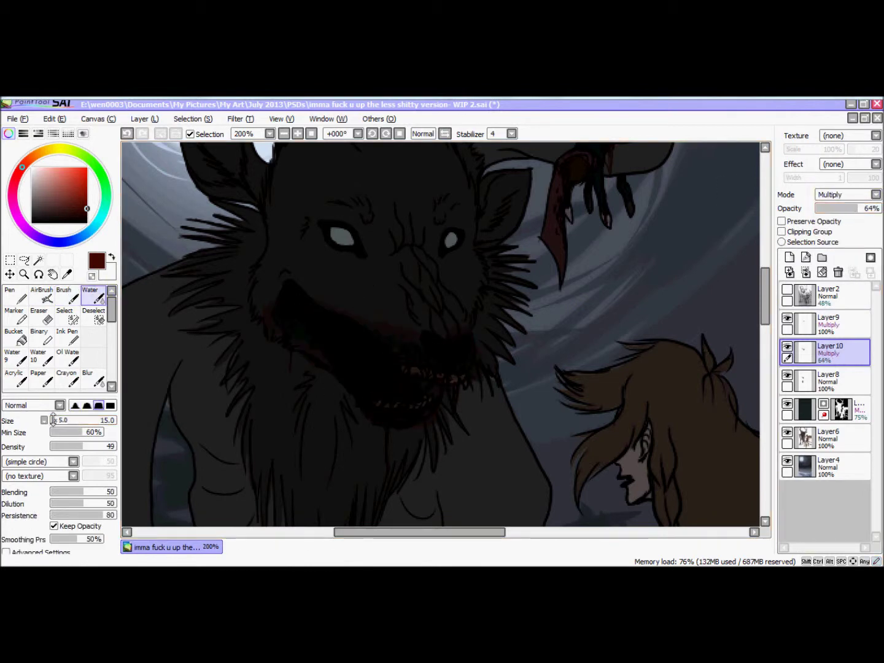
Add fine light red highlights to the mouth blood with the Brush on a new top layer at 65% opacity
key("b")
scroll(299, 143, "up", 1)
left_click(790, 256)
left_click_drag(440, 401, 407, 451)
key("ctrl+z")
key("bracketleft")
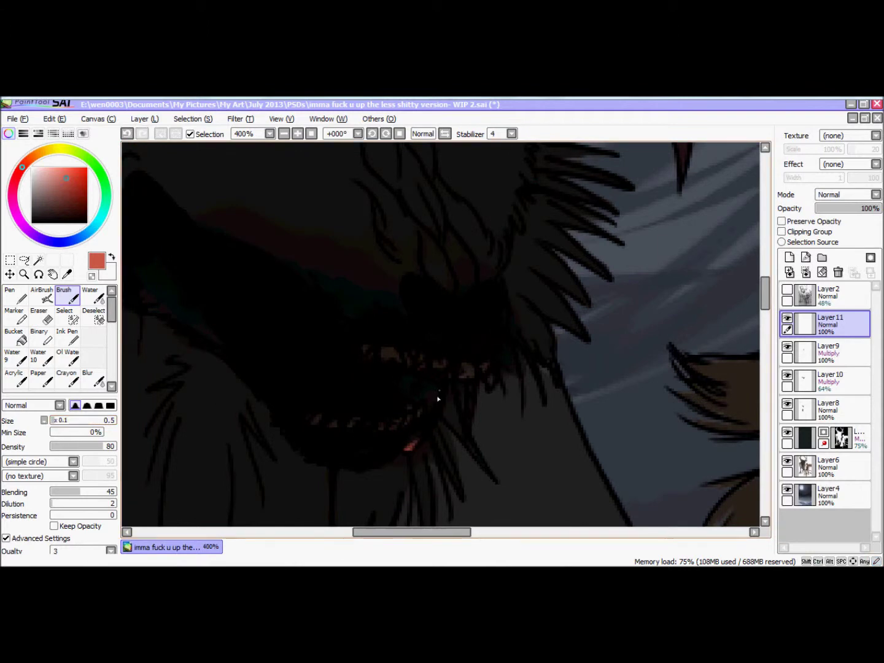
scroll(276, 237, "left", 3)
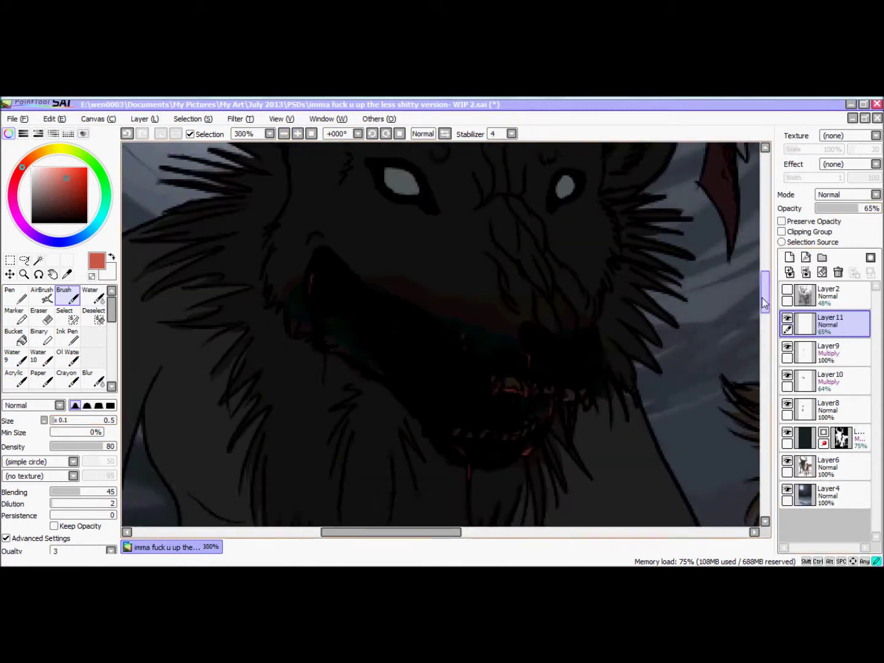
Erase the dark Multiply shading over both of the beast's eyes
left_click_drag(388, 213, 404, 224)
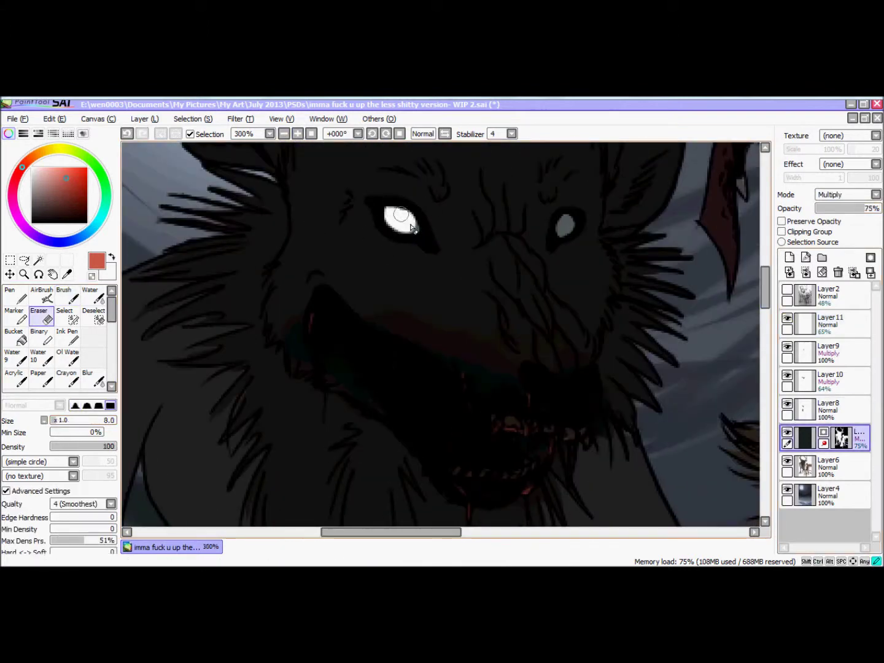
scroll(717, 262, "down", 4)
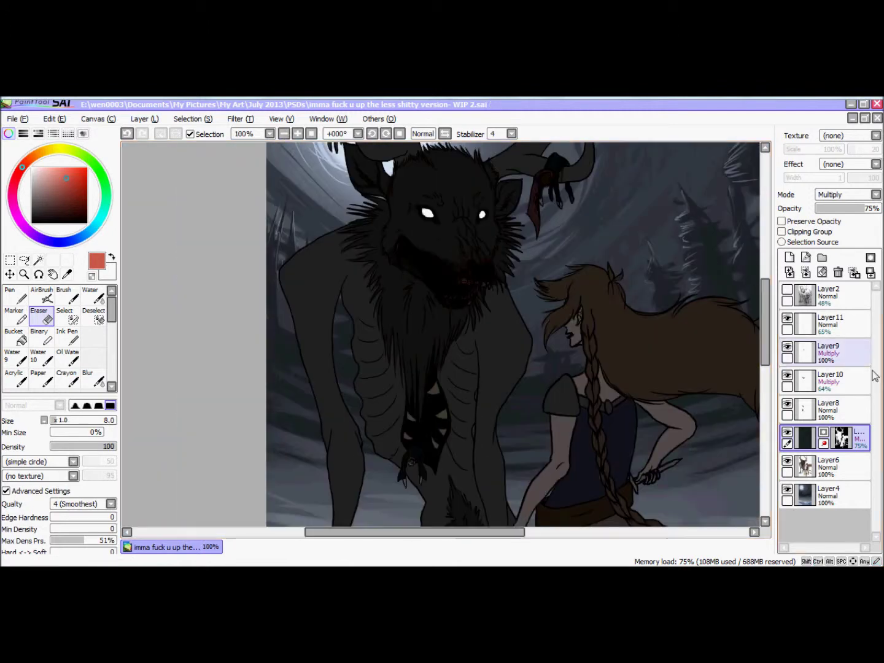
Paint dark red blood on the belly opening's teeth and lower edge on Layer9 with the Brush
left_click(826, 351)
scroll(513, 335, "up", 2)
key("b")
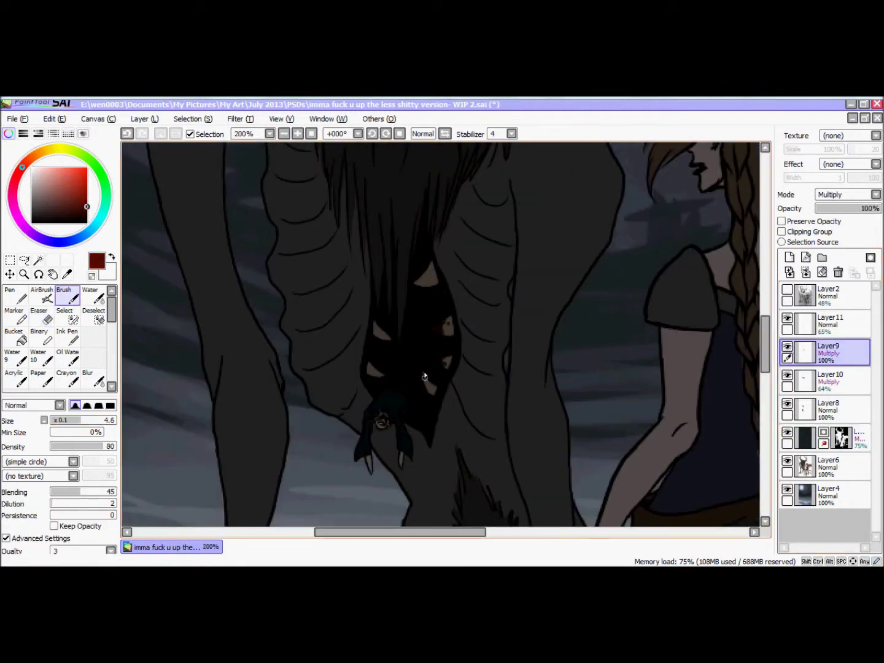
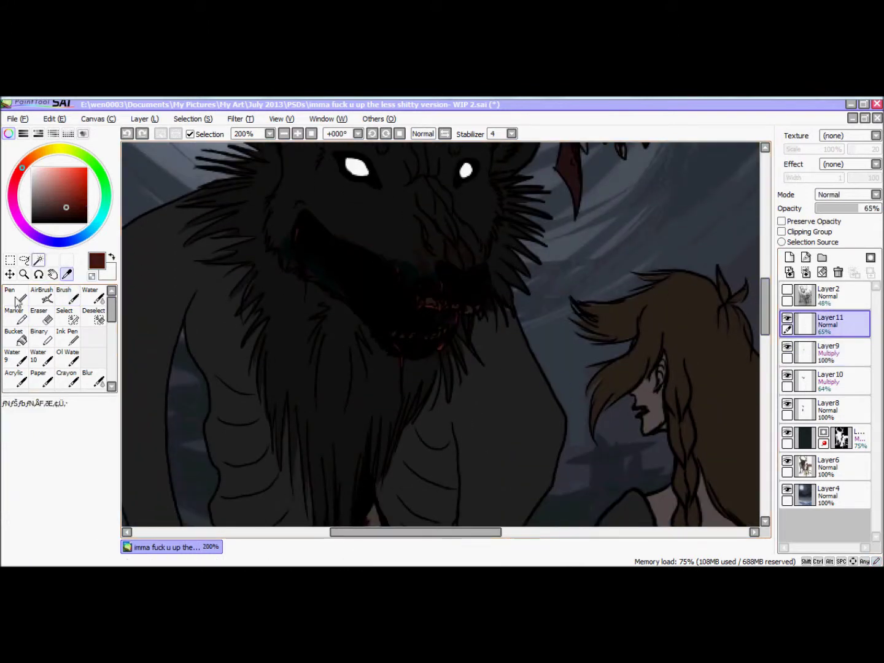
Add light salmon-red highlights to the belly teeth's blood on Layer11 with the Brush at size 1.6
left_click(61, 170)
key("b")
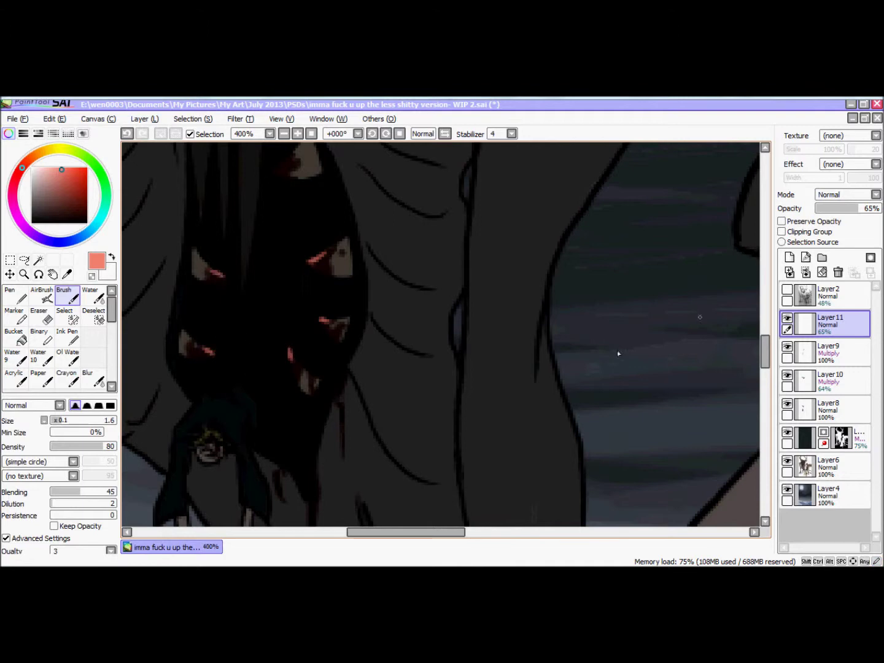
scroll(619, 354, "down", 3)
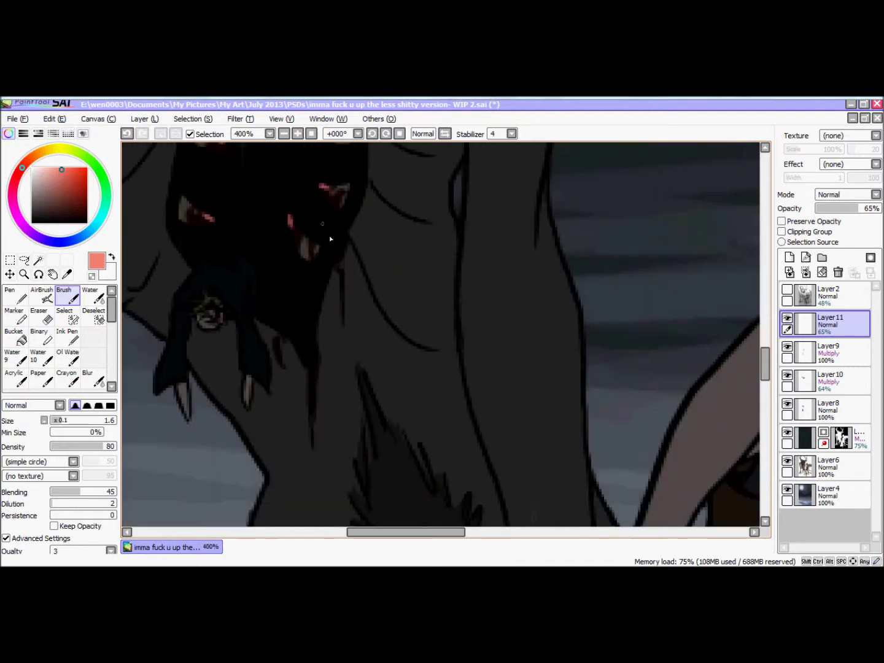
Add a new layer above Layer11 and strengthen the bright red highlights around the belly teeth
left_click(284, 133)
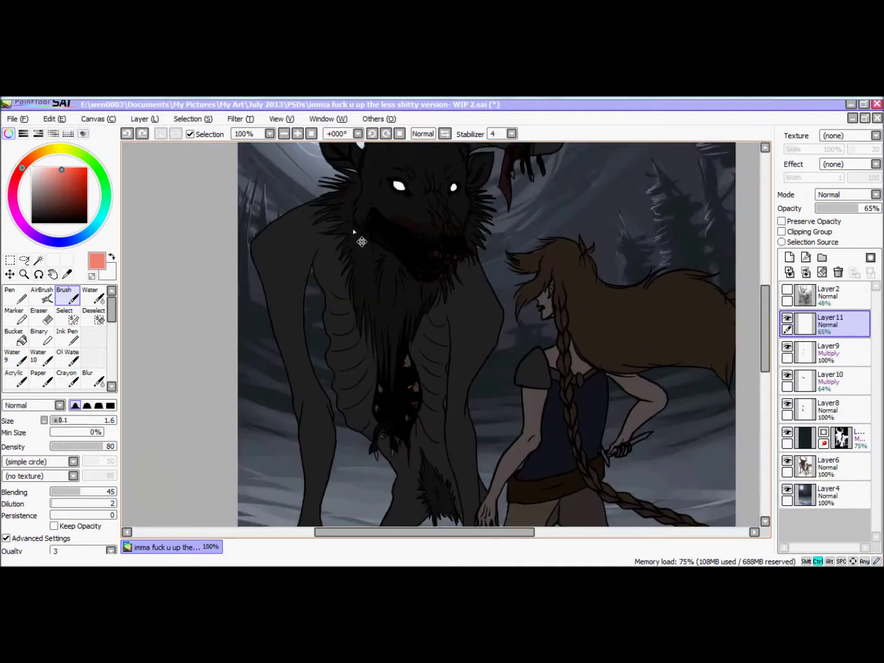
key("ctrl+shift+n")
key("ctrl+plus")
scroll(728, 364, "down", 1)
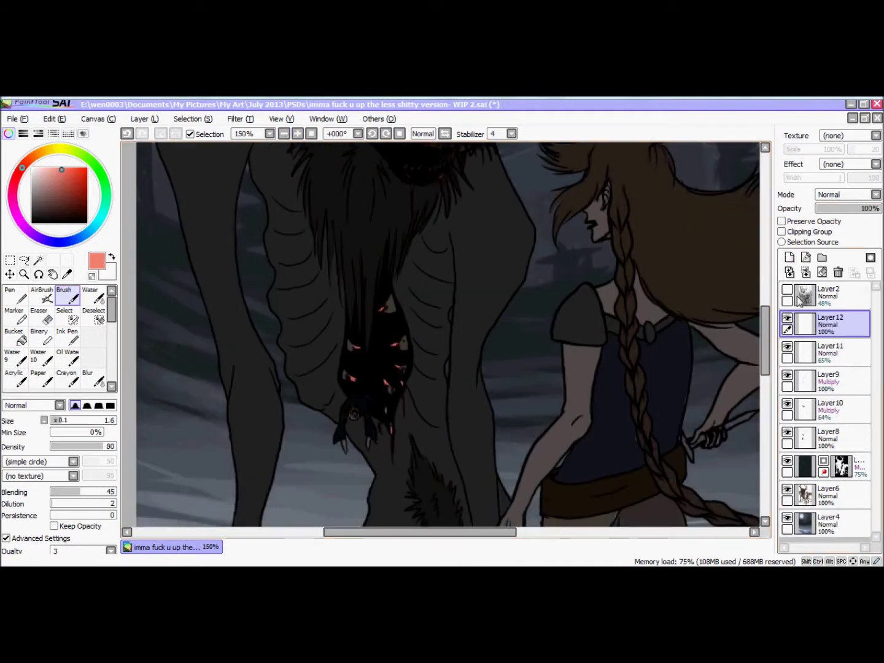
Merge the blood and highlight layers down into Layer10, keeping it as a Multiply layer above Layer8
key("ctrl+minus")
key("ctrl+minus")
key("ctrl+e")
left_click(801, 386)
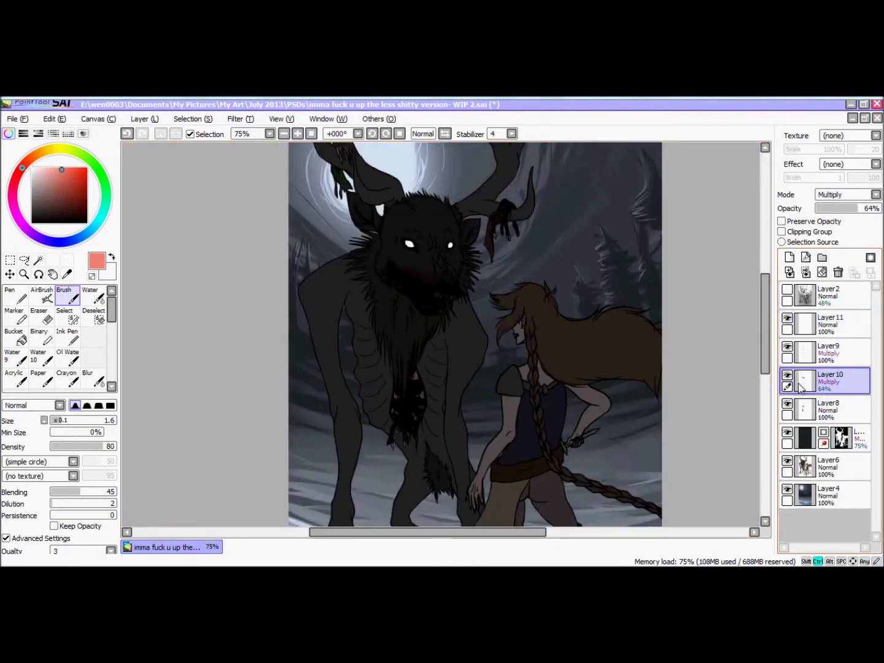
key("ctrl+e")
left_click(802, 353)
key("ctrl+e")
left_click(808, 331)
key("ctrl+z")
key("ctrl+z")
Lighten the masked shading layer over the woman's hair and face with a sampled grey-blue, using the Brush at size 9
left_click(810, 388)
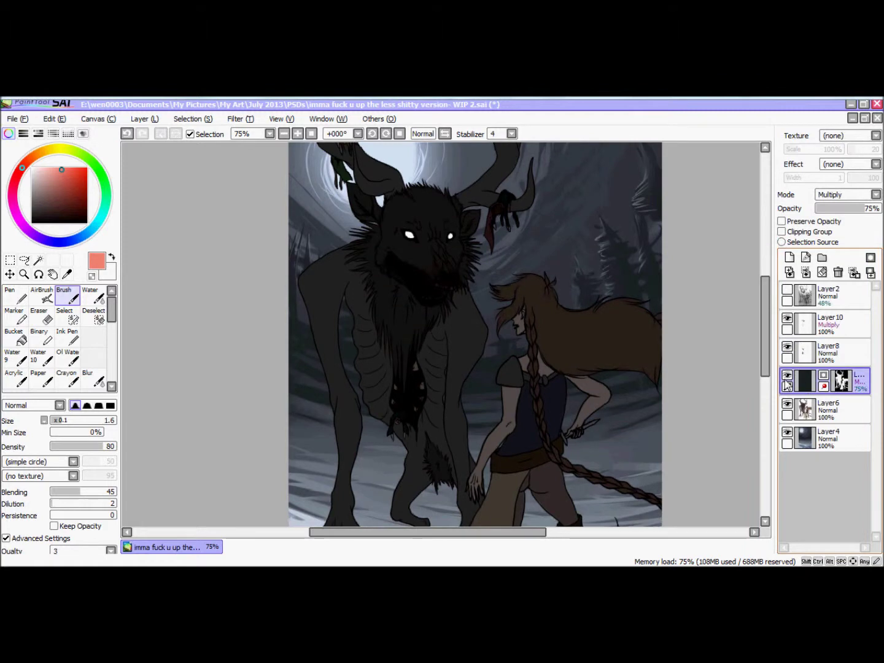
key("ctrl+plus")
key("ctrl+plus")
left_click(441, 335, "alt")
left_click(75, 421)
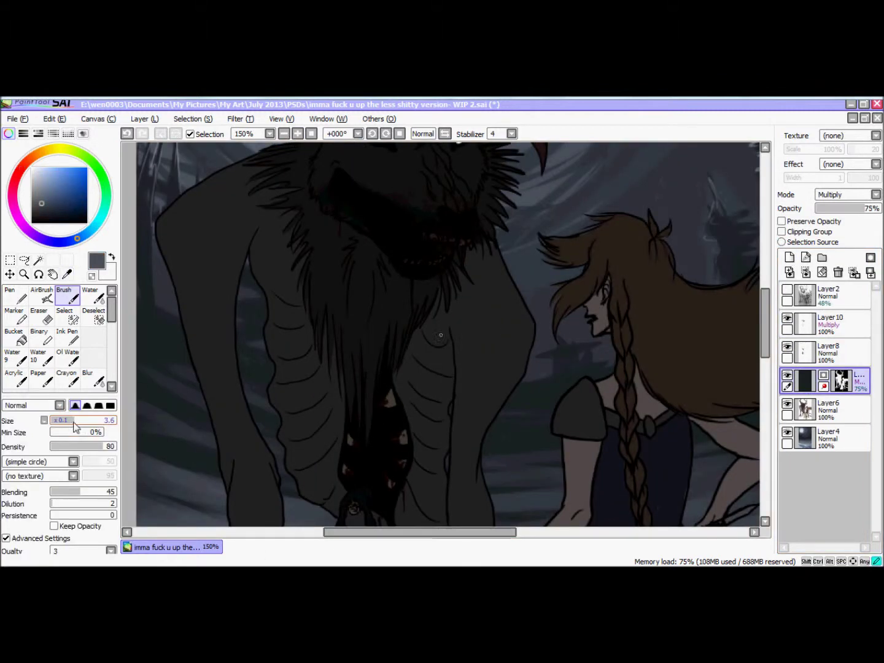
left_click(599, 232, "alt")
scroll(578, 357, "right", 3)
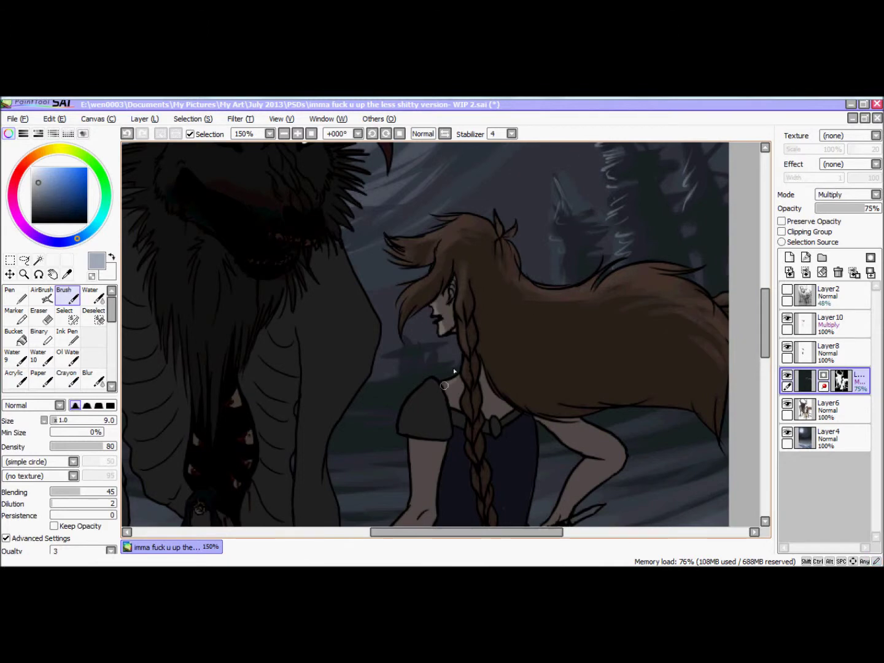
Brush the same grey-blue light over the woman's arms, braid and the hair tuft at the braid's end
scroll(479, 365, "down", 3)
scroll(703, 485, "down", 3)
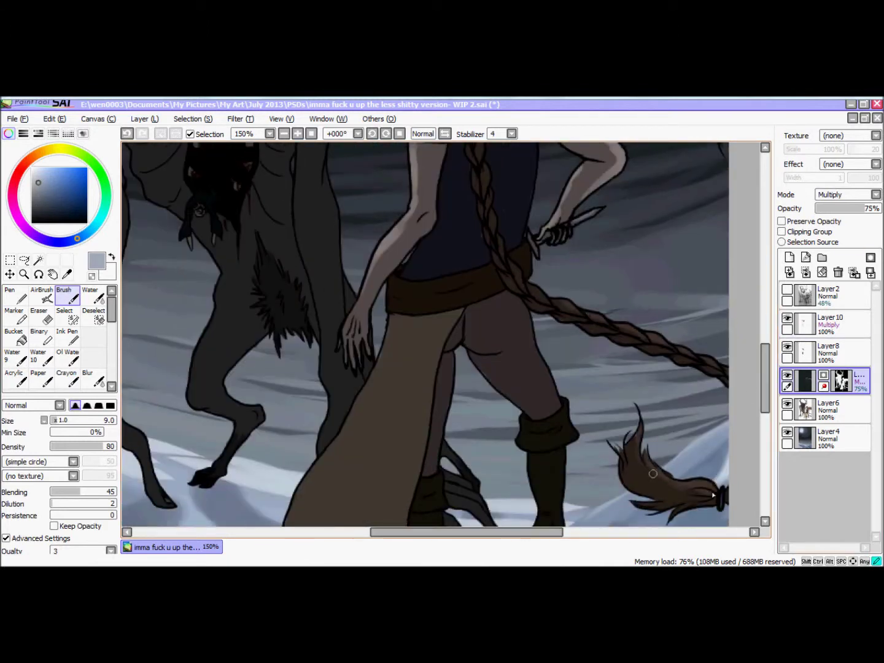
Touch up the flat colour around the woman's vest on Layer6 with the Pen at size 10
left_click(15, 296)
left_click(66, 423)
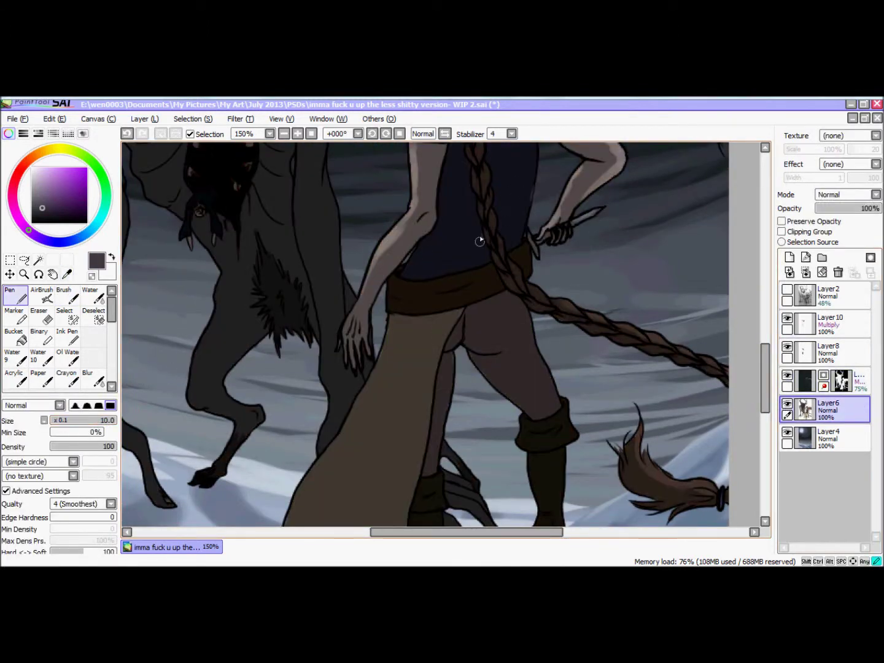
scroll(483, 266, "up", 3)
Brush grey-blue light along the woman's cloth and legs on the masked Multiply shading layer, with the Brush at size 9
left_click(826, 381)
left_click(68, 296)
scroll(449, 357, "down", 3)
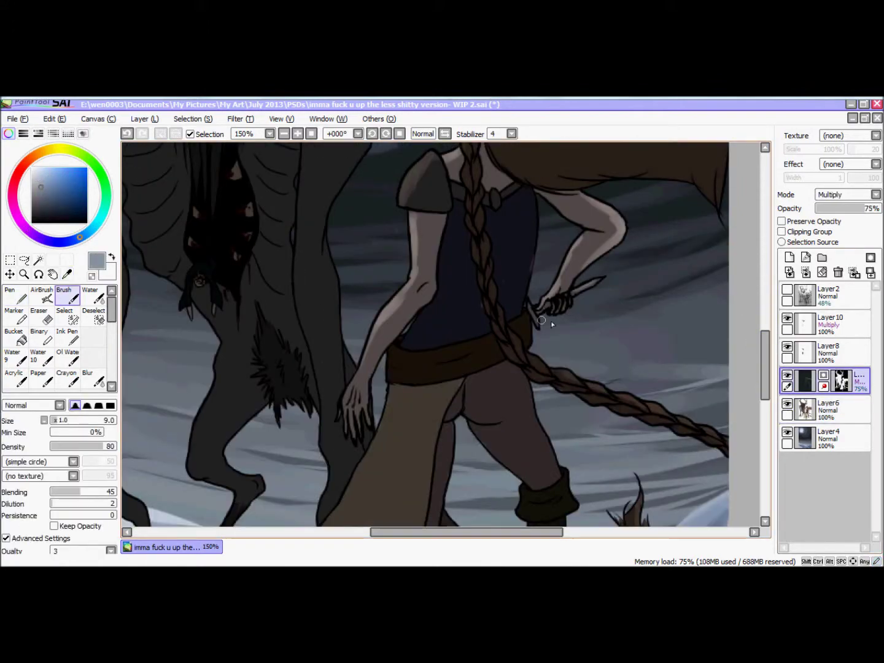
scroll(449, 357, "down", 5)
key("minus")
key("minus")
key("minus")
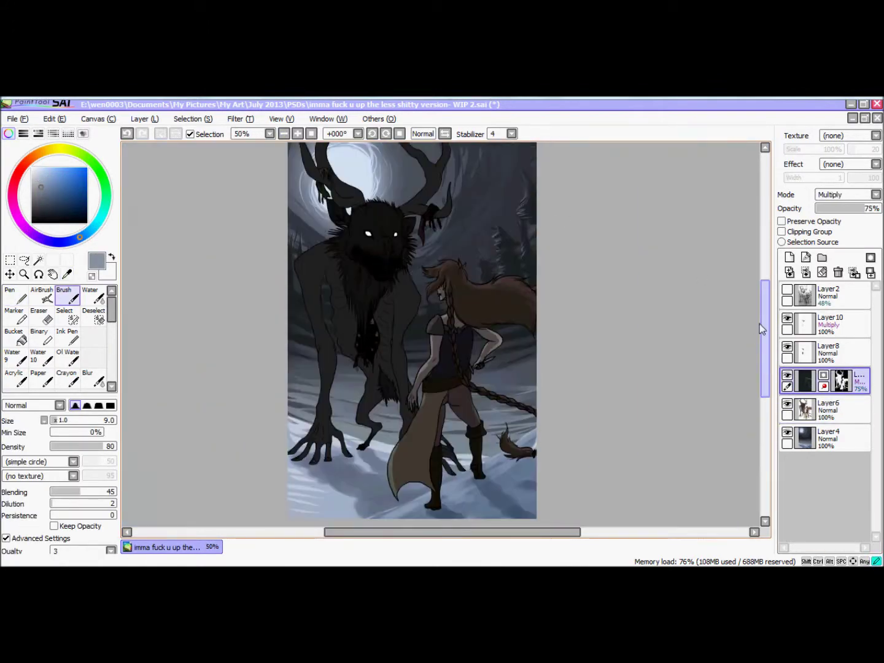
Add a masked layer above Layer10 and brush rim light in the moon's sampled pale blue along the beast's antlers and head
key("plus")
key("plus")
key("plus")
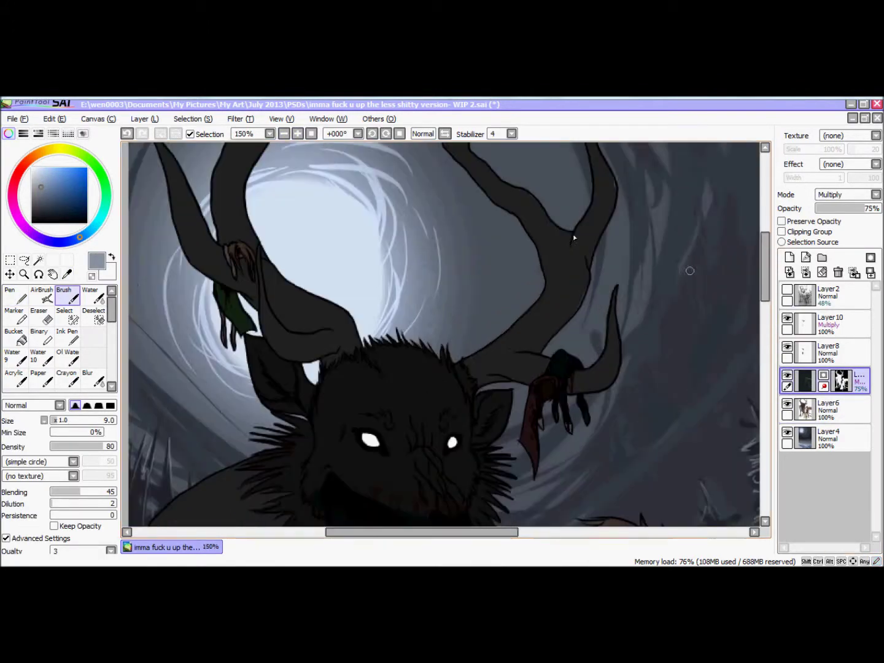
left_click(257, 244, "alt")
key("ctrl+shift+n")
mouse_move(458, 366)
left_mouse_down()
mouse_move(547, 268)
mouse_move(452, 157)
left_mouse_up()
left_click_drag(598, 174, 574, 231)
mouse_move(285, 287)
left_mouse_down()
mouse_move(349, 331)
mouse_move(476, 384)
left_mouse_up()
Continue the pale blue rim light along the moonward antler's branches and prong with the Brush at size 5, undoing the last stroke
left_click_drag(265, 264, 244, 159)
scroll(430, 308, "up", 3)
left_click_drag(147, 227, 212, 338)
scroll(727, 236, "up", 1)
scroll(726, 236, "down", 5)
mouse_move(296, 167)
left_mouse_down()
mouse_move(320, 256)
mouse_move(358, 182)
left_mouse_up()
scroll(342, 328, "up", 3)
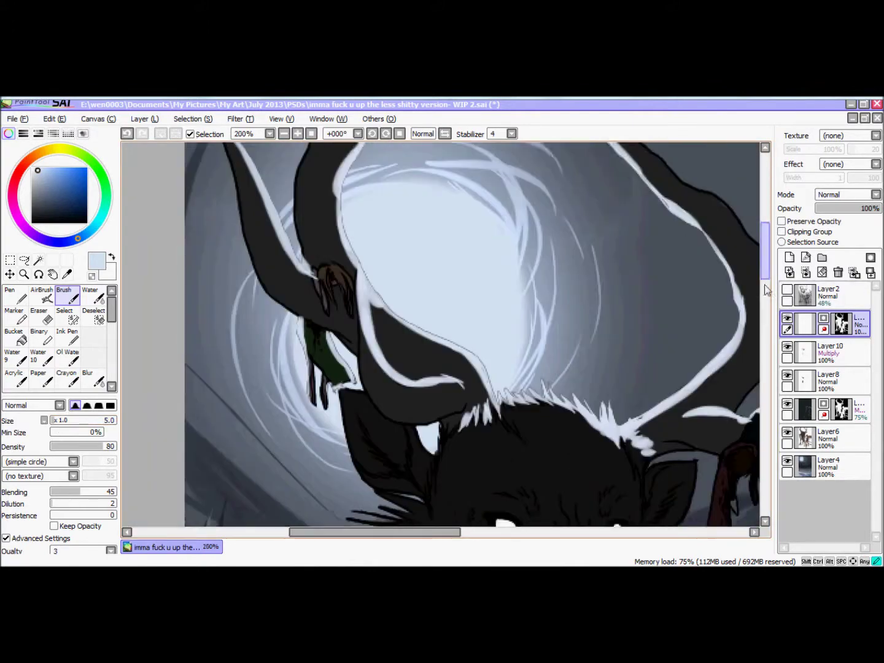
key("ctrl+z")
Paint pale blue rim light on the beast's small antler prong, ears, cheek fur and shoulders
scroll(417, 428, "down", 3)
left_click_drag(700, 336, 650, 330)
left_click_drag(695, 394, 669, 369)
mouse_move(418, 286)
left_mouse_down()
mouse_move(375, 292)
mouse_move(348, 317)
left_mouse_up()
left_click_drag(399, 362, 332, 344)
left_click_drag(395, 393, 336, 372)
mouse_move(359, 341)
left_mouse_down()
mouse_move(382, 386)
mouse_move(273, 376)
mouse_move(212, 453)
left_mouse_up()
scroll(766, 286, "down", 1)
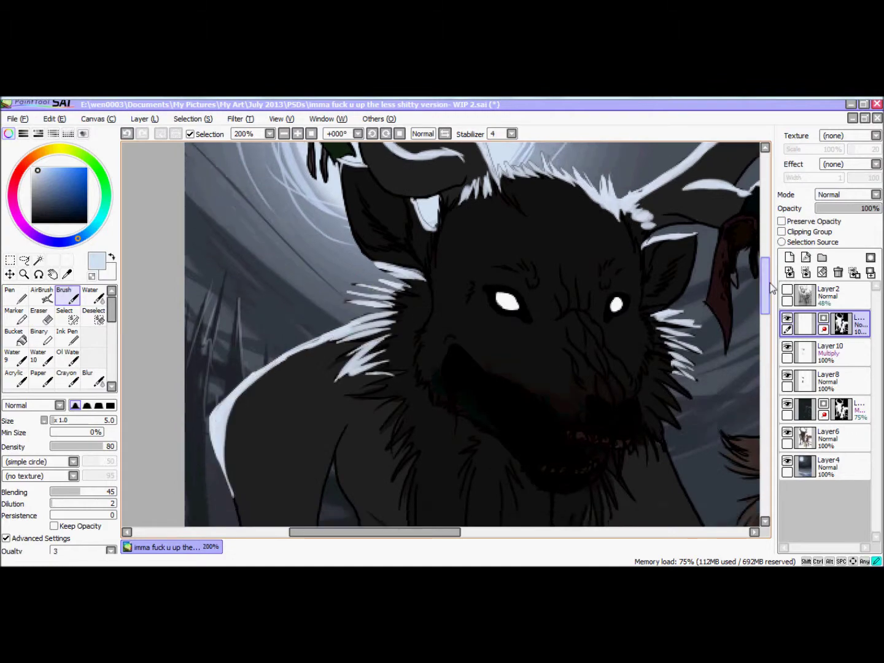
left_click_drag(766, 283, 766, 301)
scroll(766, 285, "down", 1)
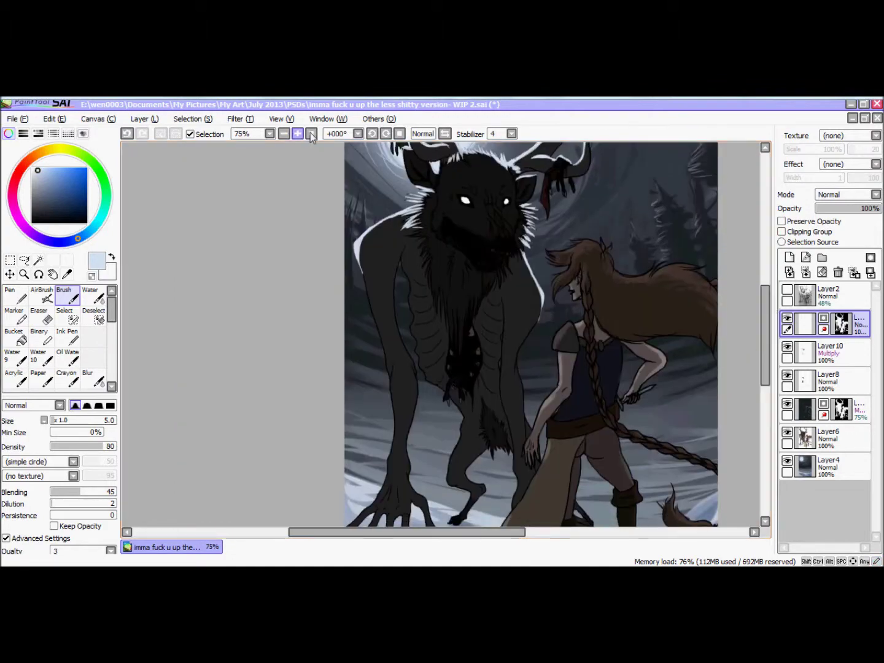
Brush the pale blue rim light along the top of the woman's hair, from the front strands to the flowing end
scroll(562, 342, "up", 2)
left_click_drag(507, 358, 454, 377)
left_click_drag(492, 402, 467, 399)
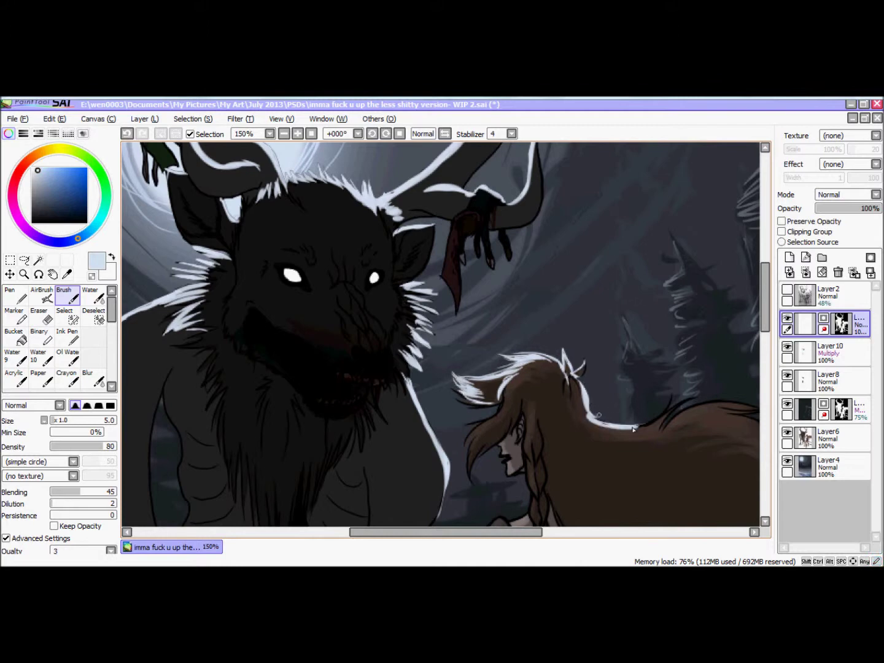
left_click_drag(654, 427, 694, 398)
scroll(537, 419, "right", 3)
left_click_drag(576, 421, 620, 446)
scroll(616, 303, "down", 2)
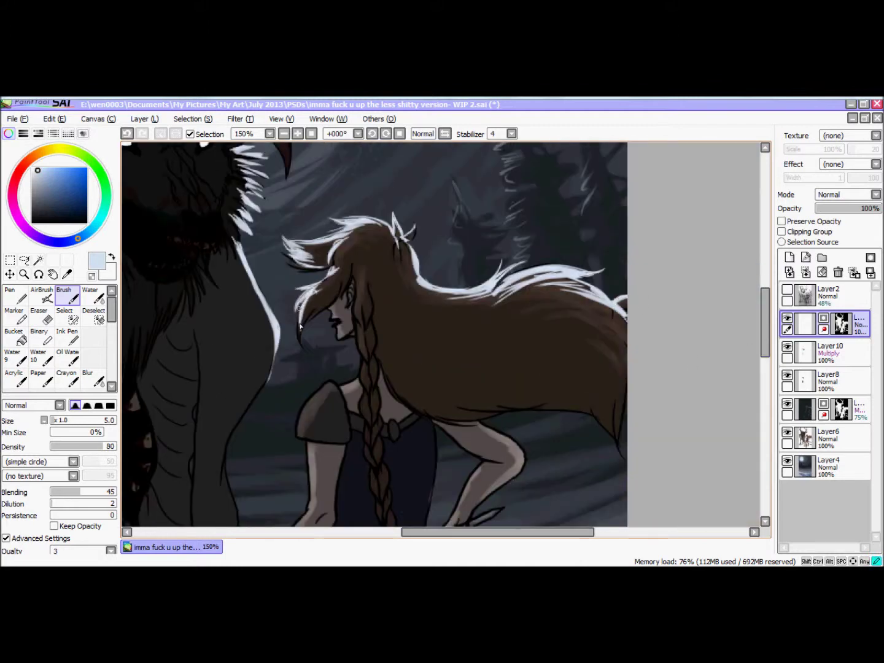
Add pale blue rim light to the woman's shoulder, arms, braid and the tuft at the braid's end
left_click(270, 133)
left_click(267, 145)
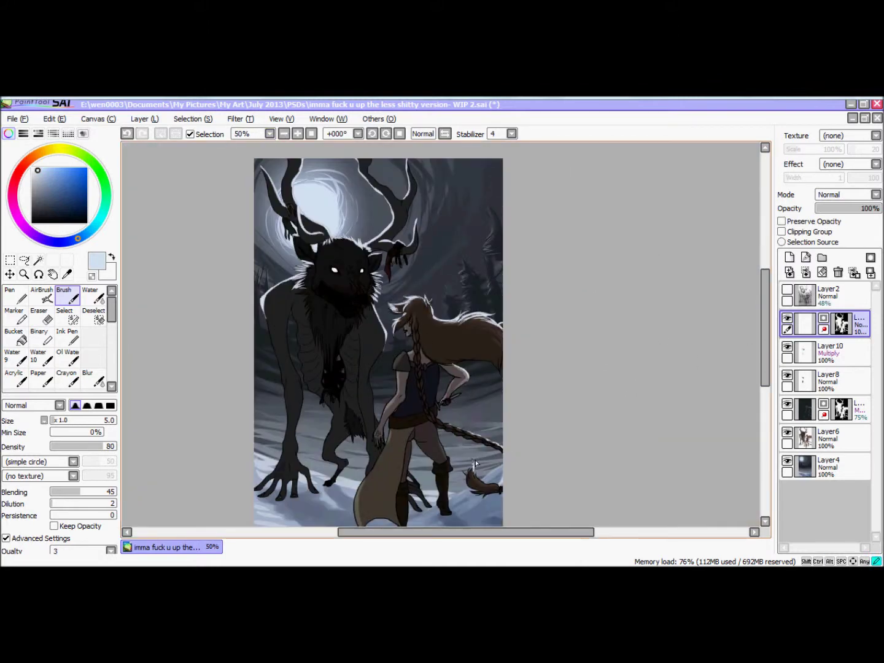
key("ctrl+plus")
key("ctrl+plus")
key("ctrl+plus")
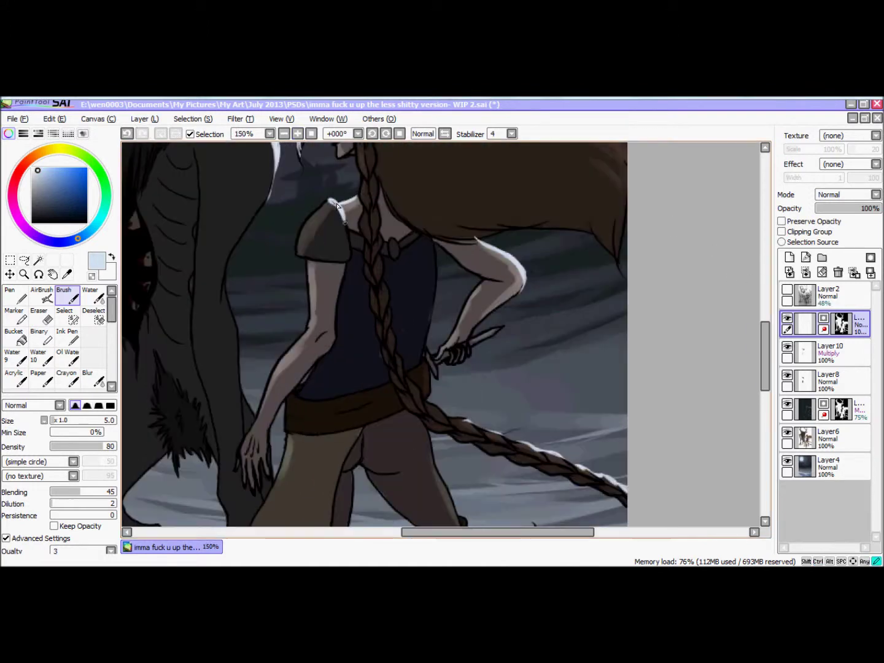
scroll(535, 386, "down", 2)
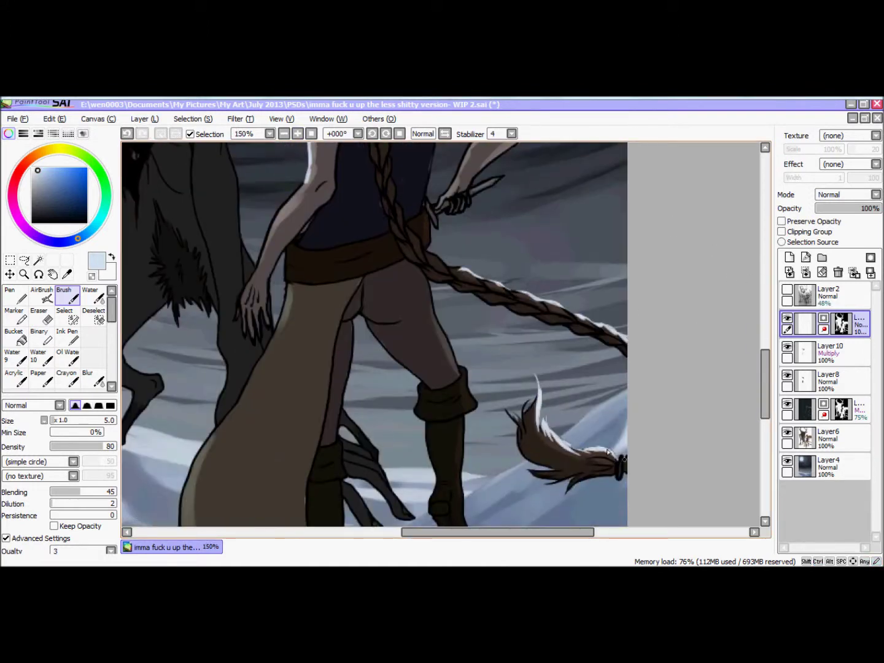
Create Layer12 above the rim-light layer and brush sampled snow blue over the soles of the woman's boots
key("ctrl+minus")
key("ctrl+minus")
key("ctrl+minus")
scroll(747, 299, "down", 2)
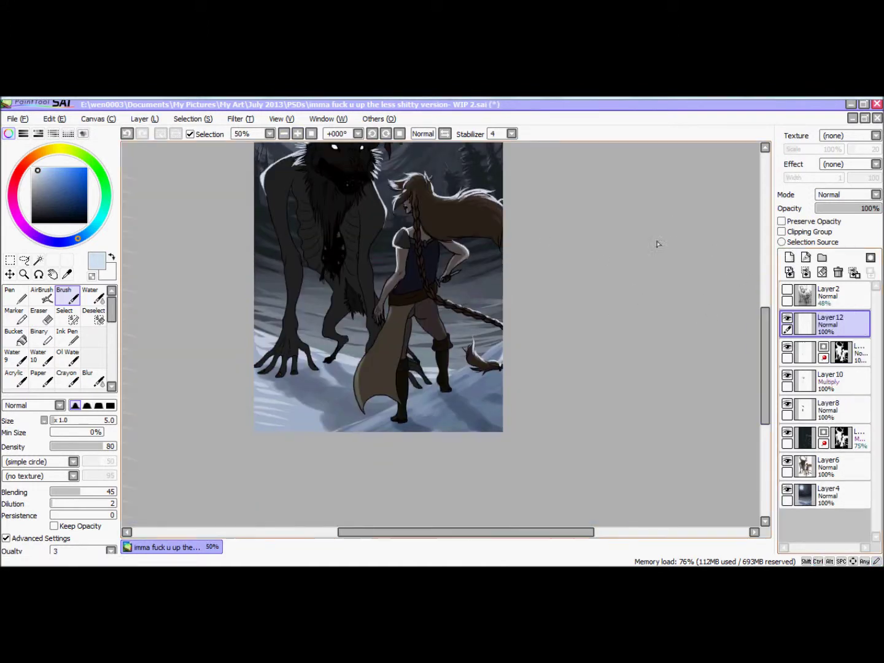
left_click(790, 257)
key("ctrl+plus")
key("ctrl+plus")
key("ctrl+plus")
left_click(157, 301, "alt")
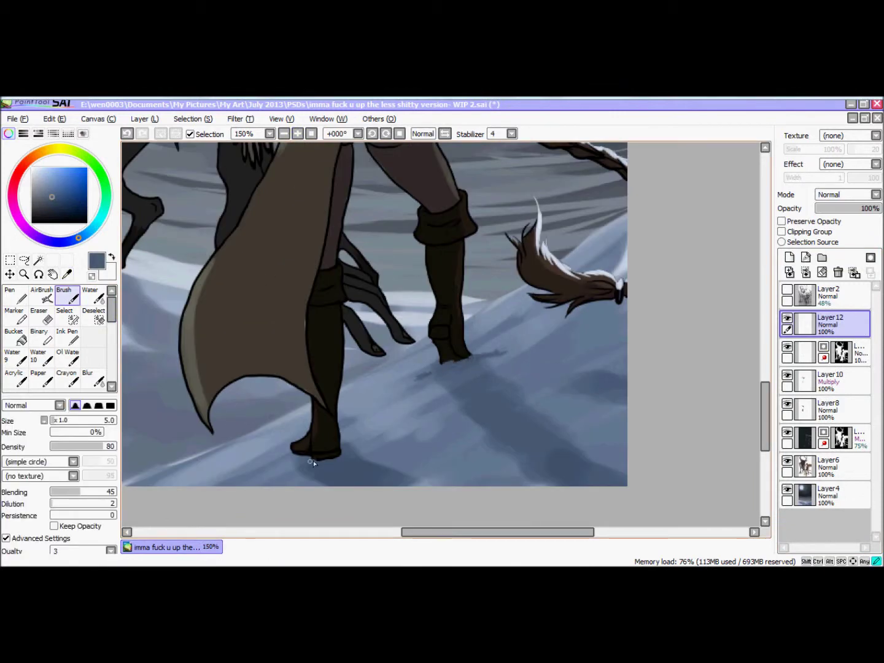
Brush sampled snow colour around the beast's fingers and feet on Layer12, and save the file
scroll(478, 380, "left", 5)
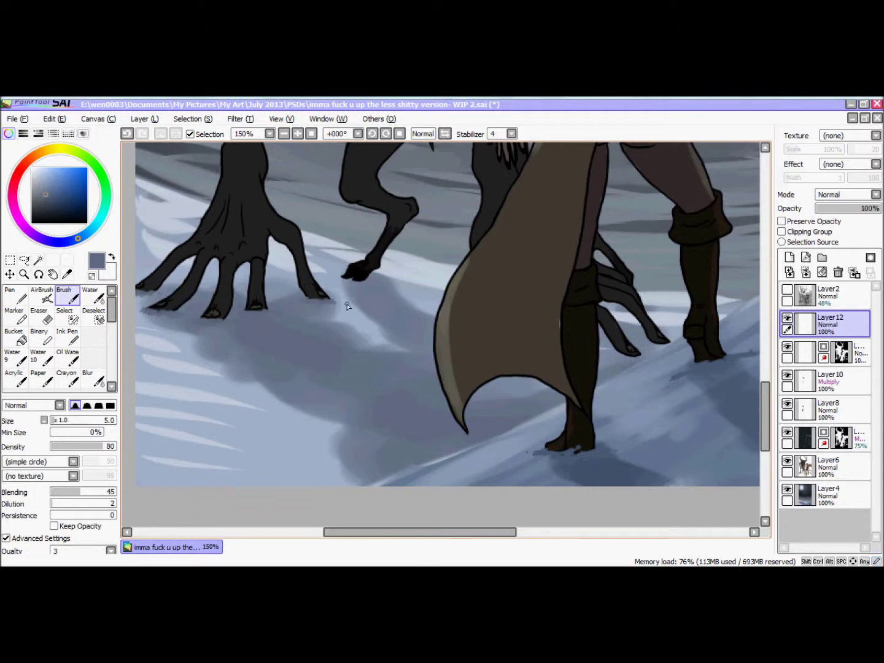
scroll(358, 288, "right", 3)
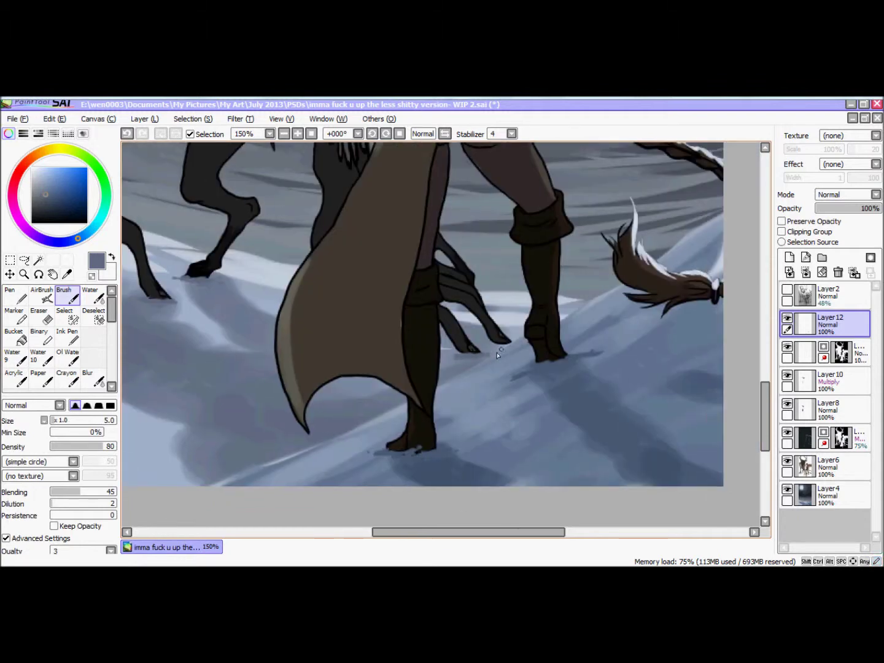
key("ctrl+minus")
key("ctrl+minus")
key("ctrl+minus")
key("ctrl+minus")
key("ctrl+plus")
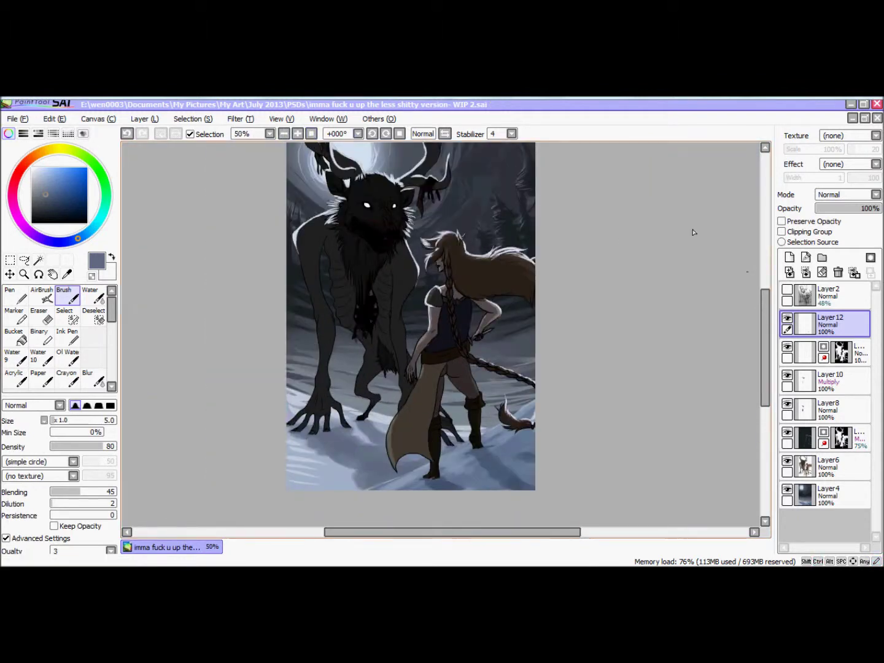
Try darkening the woman's hair with the Brush on the 75% Multiply shading layer
left_click_drag(761, 300, 760, 286)
key("ctrl+plus")
left_click(588, 305, "ctrl")
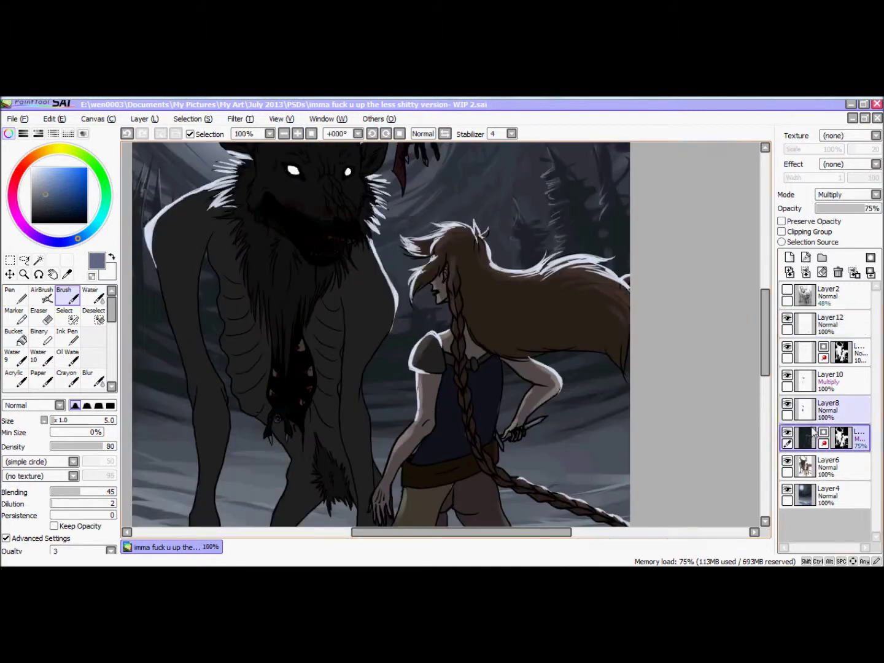
left_click_drag(498, 303, 486, 315)
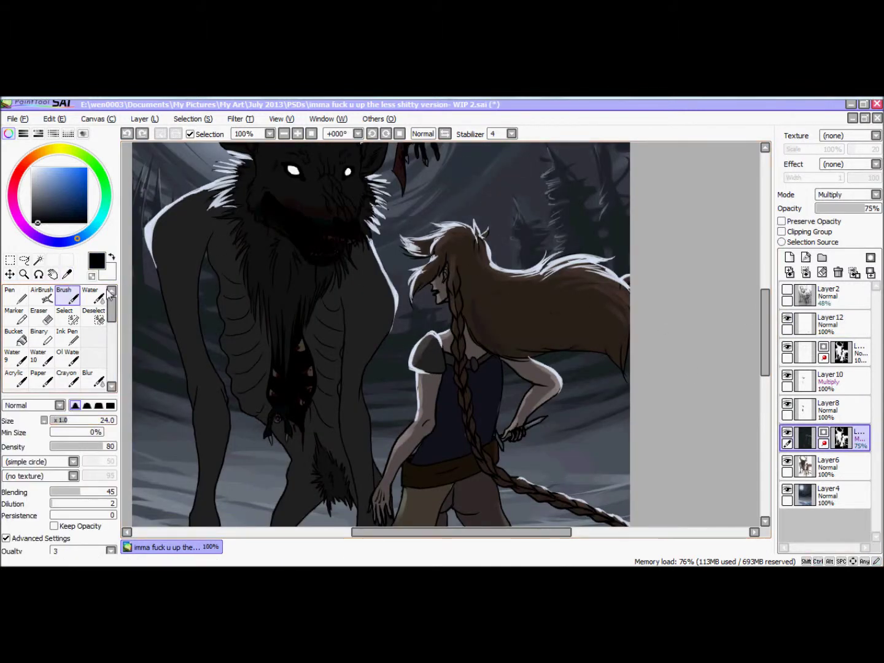
scroll(737, 318, "down", 2)
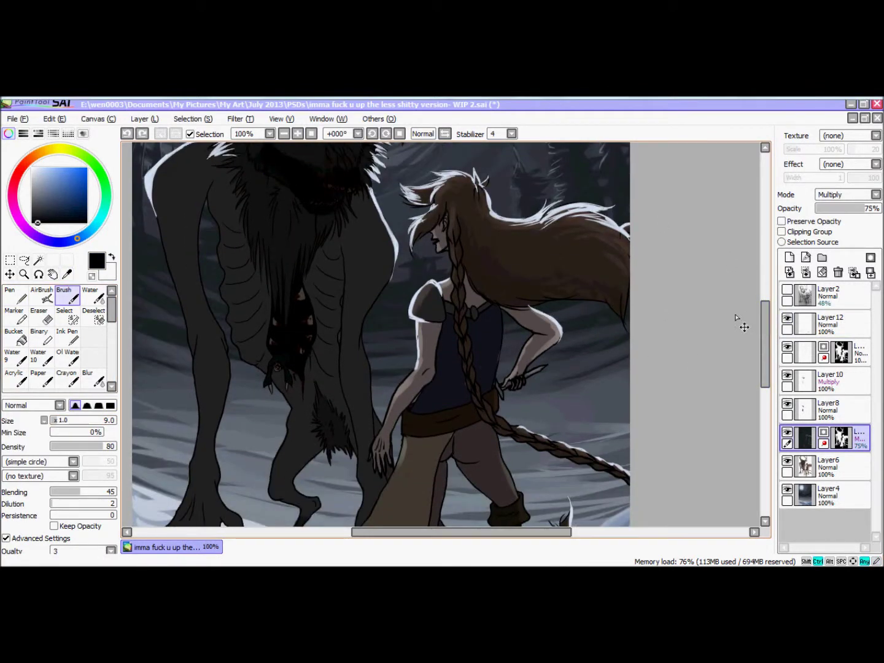
Create a masked Multiply layer at 33% opacity above the 75% shading layer and brush dark shadows over the woman's hair
left_click(789, 257)
left_click_drag(505, 275, 606, 299)
left_click_drag(875, 208, 837, 208)
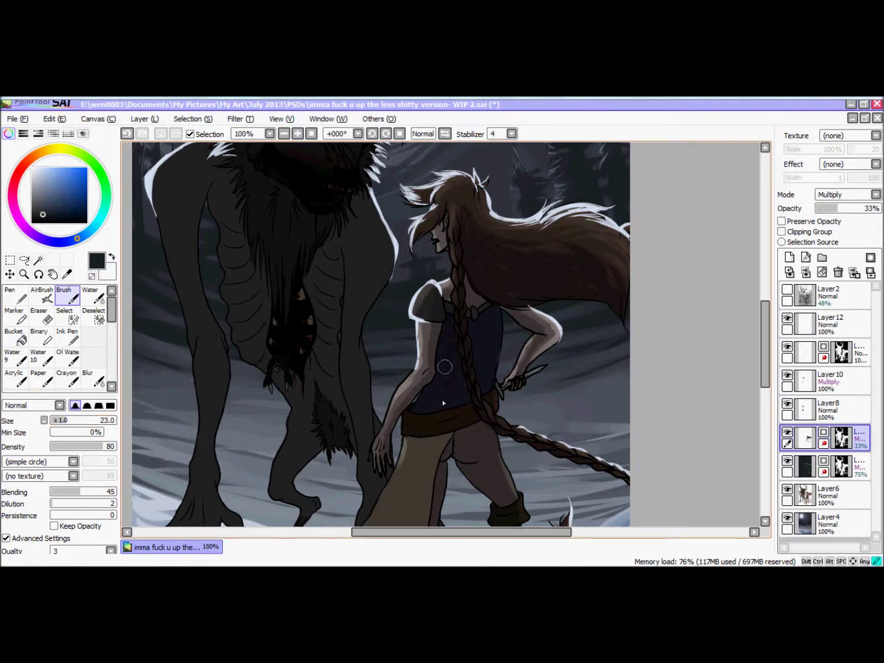
Shade the woman's vest, belt, trousers, boots and hanging cloth on the 33% Multiply layer with the Brush at size 23
scroll(477, 359, "down", 3)
scroll(494, 441, "down", 3)
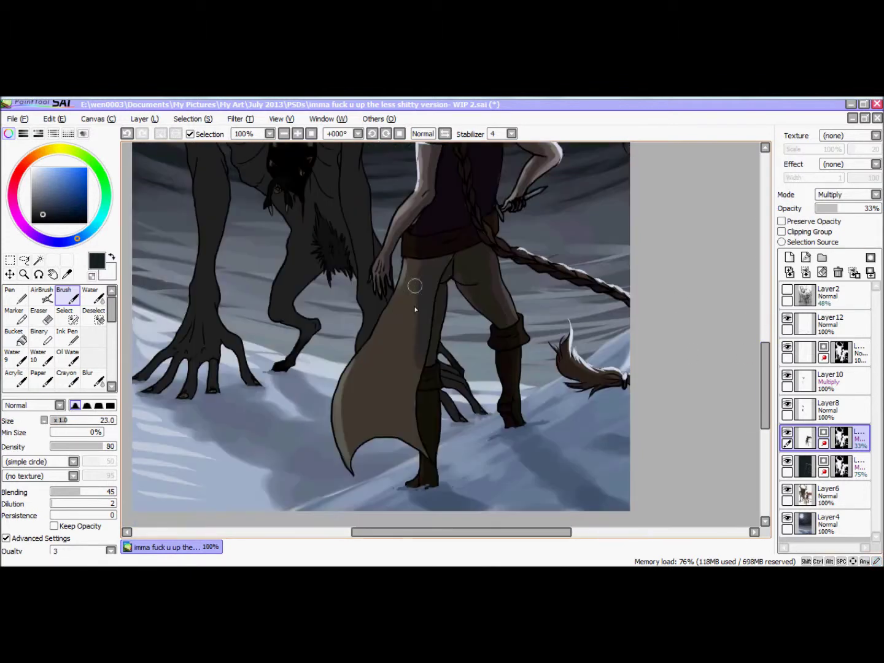
scroll(360, 394, "up", 7)
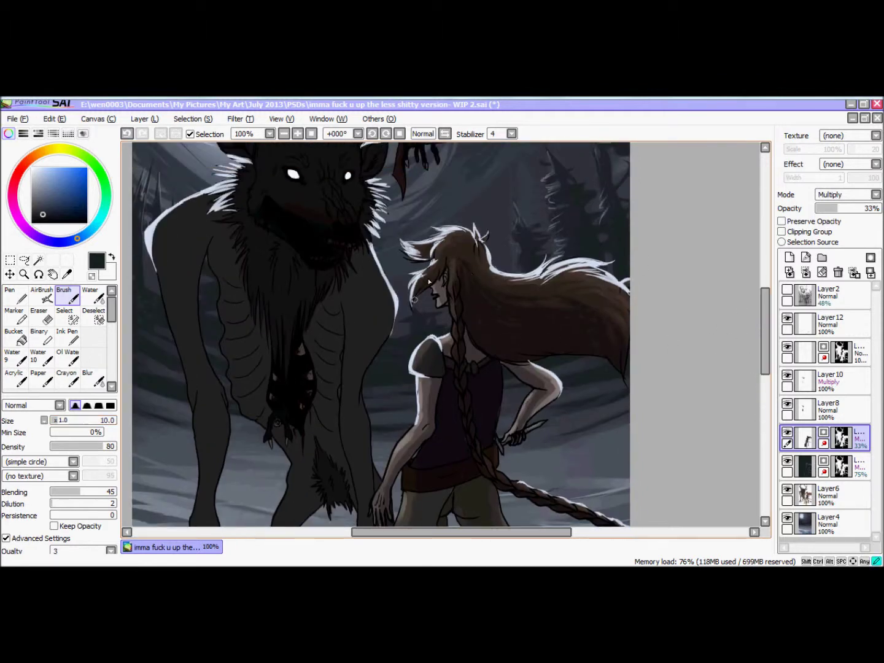
Shade the beast's face, ears and chest fur on the same layer, enlarging the Brush from size 12 to 16
scroll(454, 323, "up", 3)
key("]")
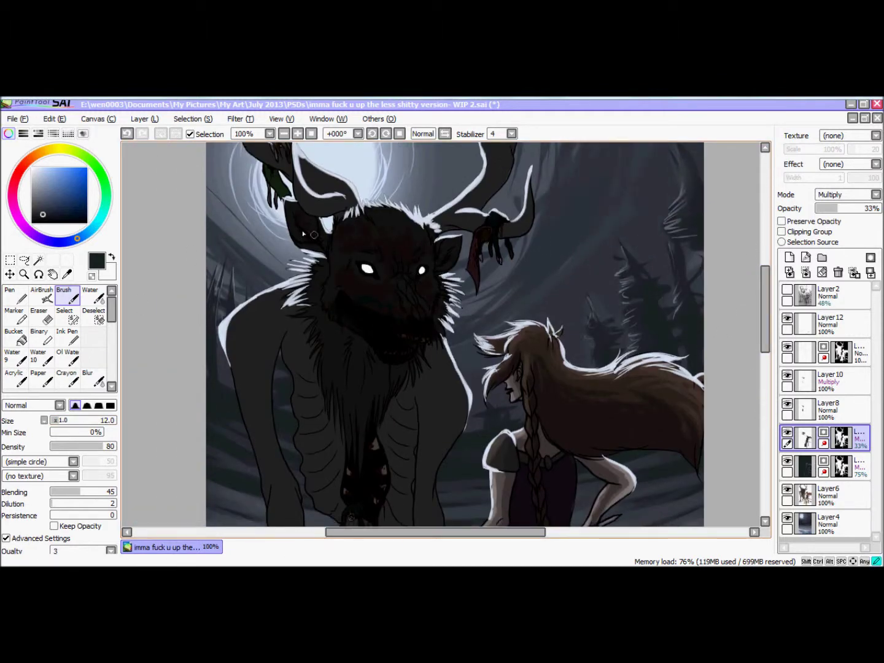
scroll(366, 410, "down", 3)
key("]")
key("]")
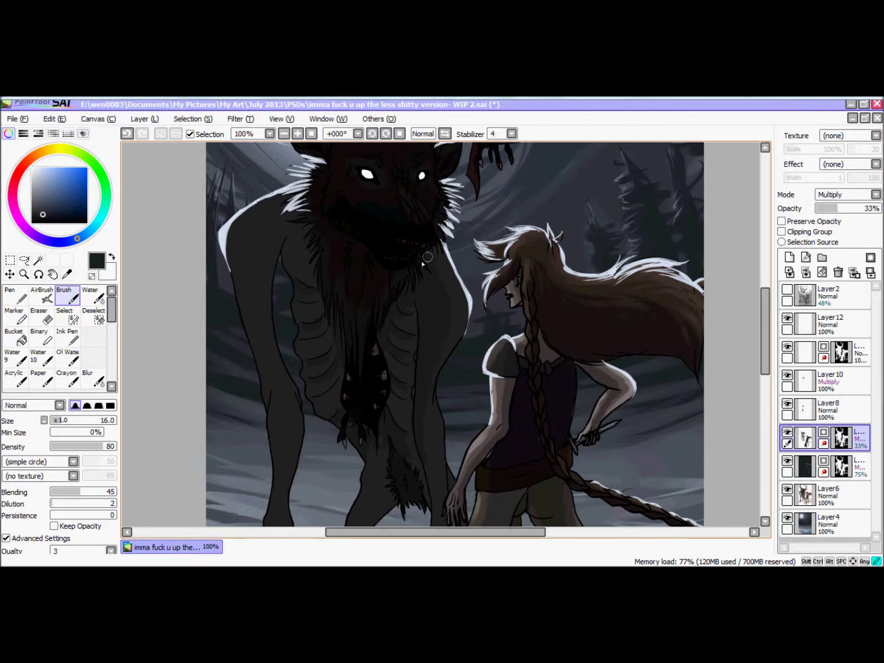
Brush shadows over the beast's ribs, belly fur, legs and hand at size 16
scroll(445, 302, "down", 4)
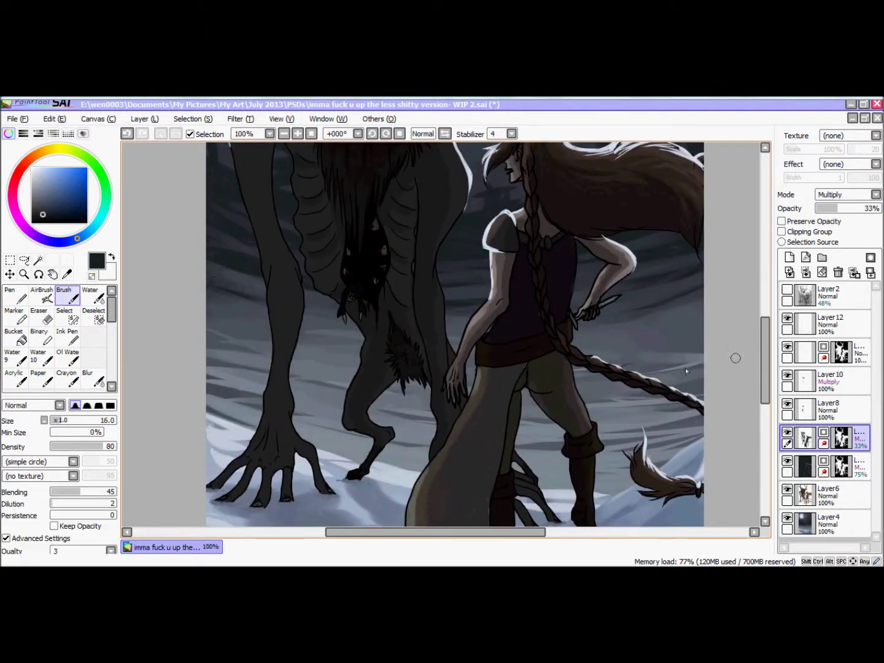
scroll(519, 416, "down", 2)
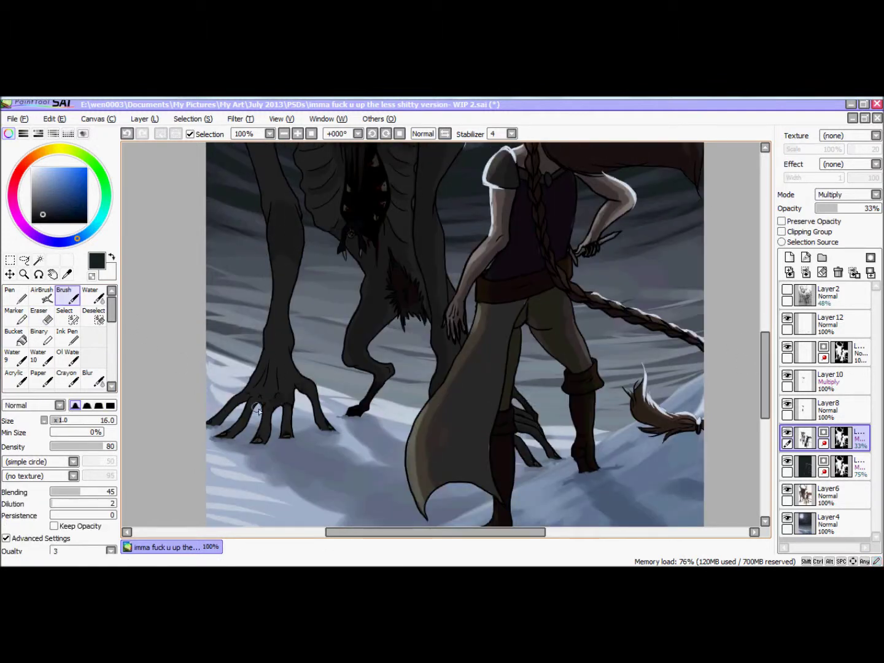
scroll(282, 252, "up", 7)
scroll(320, 312, "down", 3)
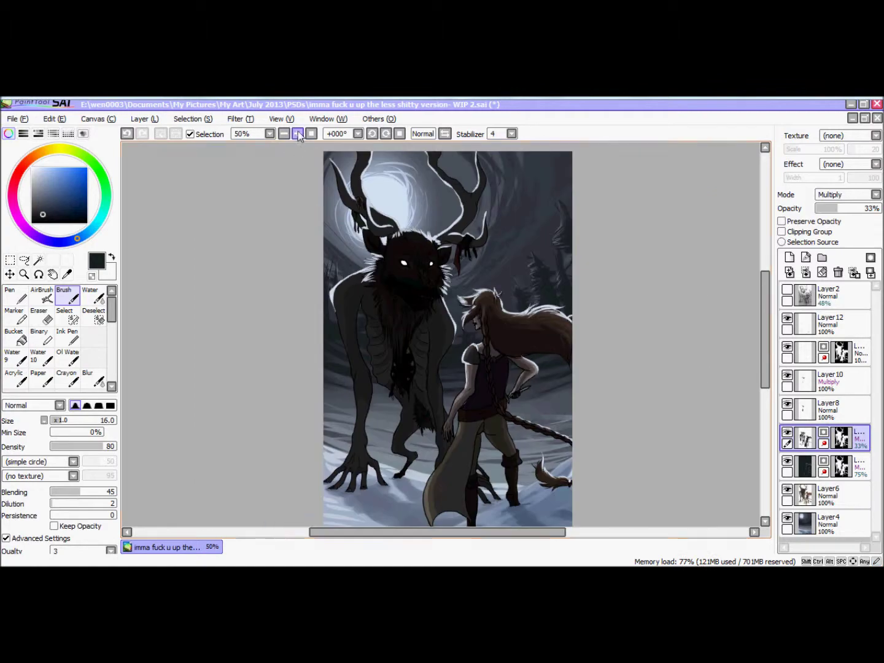
Shade the beast's antlers and the figures hanging from them with the size 16 Brush
scroll(549, 312, "up", 5)
scroll(499, 355, "up", 6)
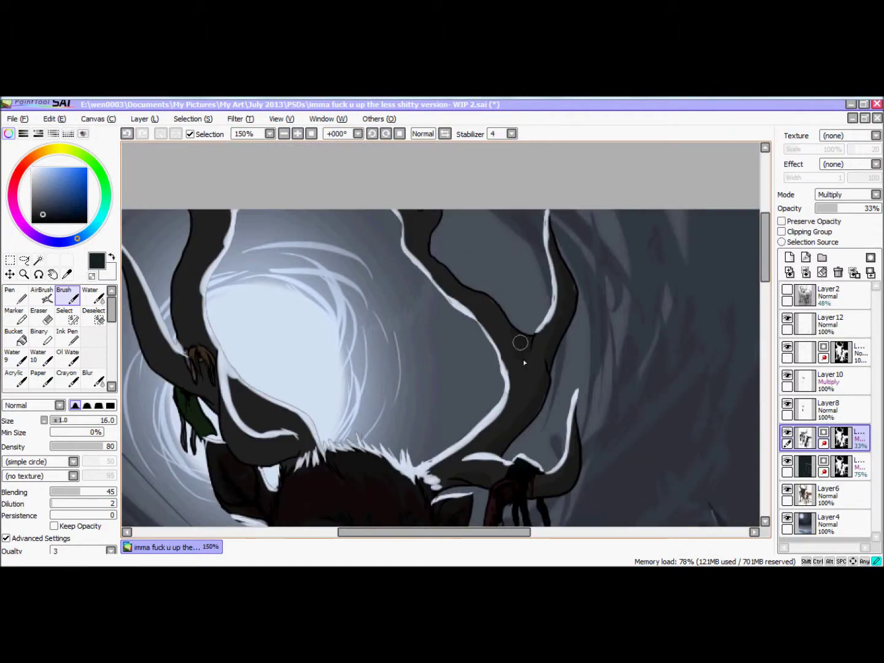
scroll(300, 347, "left", 5)
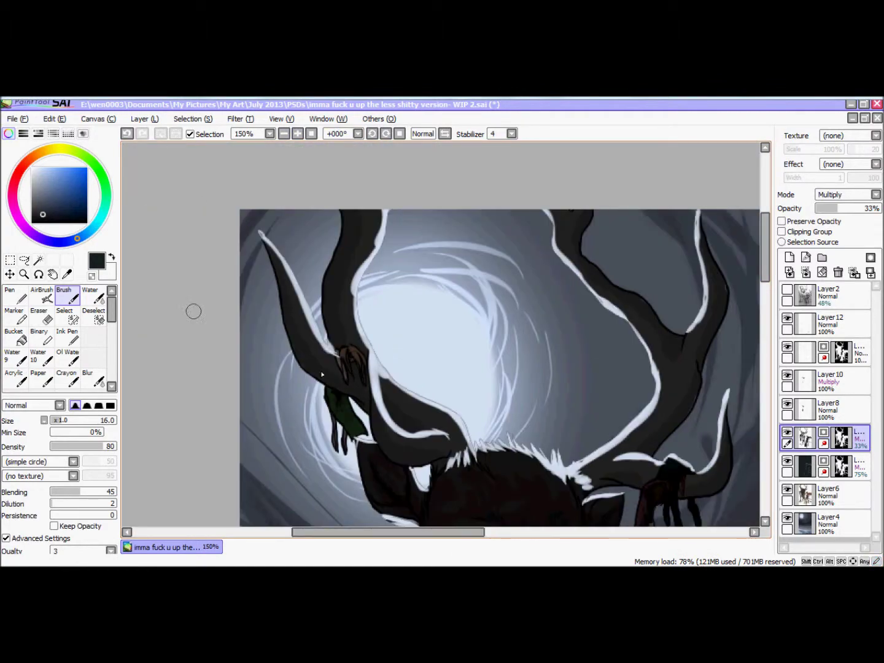
scroll(348, 352, "down", 2)
scroll(752, 349, "up", 3)
Add a masked Multiply layer at 51% opacity below the 33% one and airbrush dark shadow over the beast's body at size 75
left_click(823, 466)
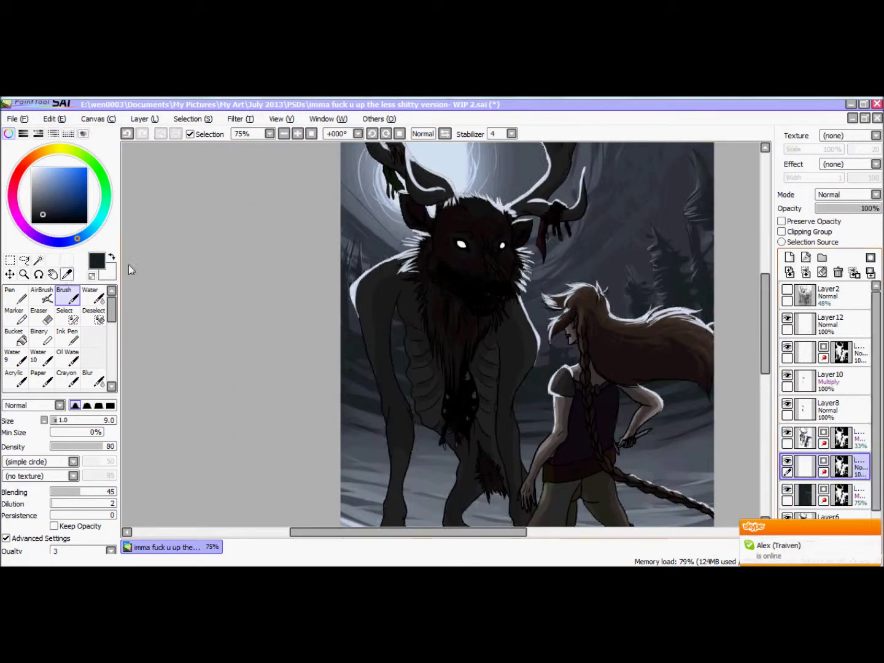
left_click(42, 294)
left_click(778, 545)
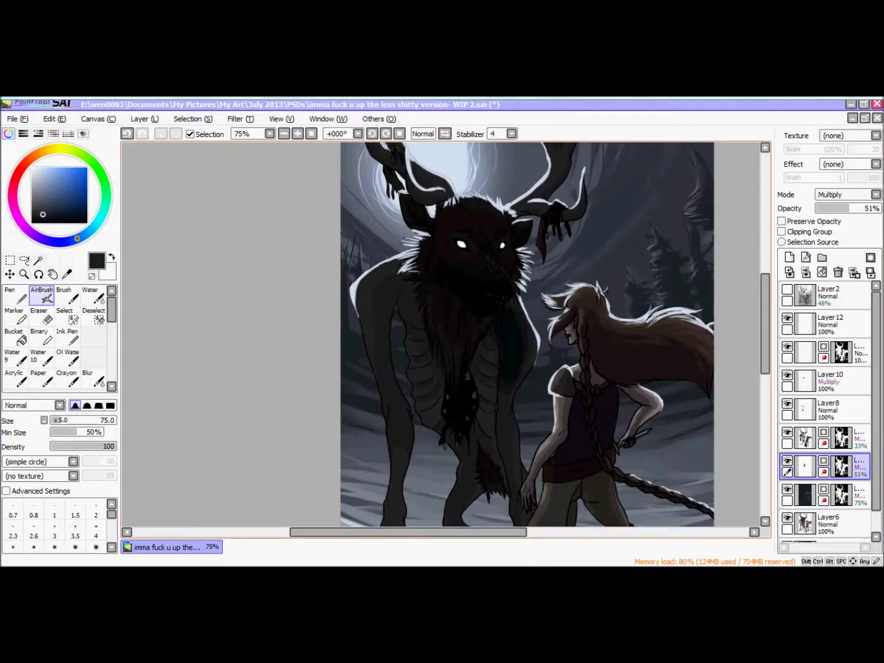
mouse_move(400, 258)
left_mouse_down()
mouse_move(415, 312)
mouse_move(389, 414)
mouse_move(393, 467)
left_mouse_up()
scroll(472, 424, "down", 2)
scroll(735, 335, "down", 1)
scroll(549, 338, "up", 5)
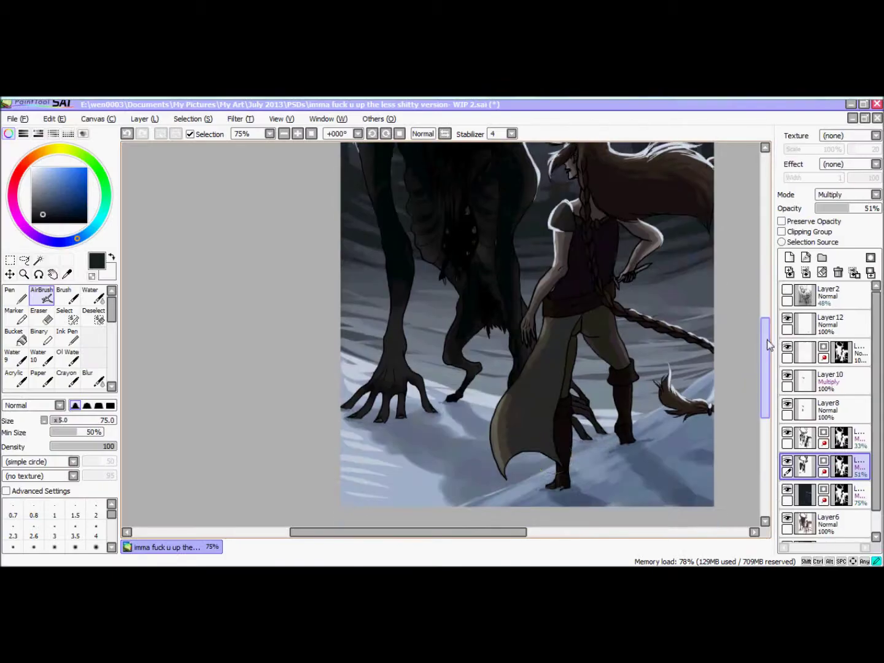
Airbrush the same dark shadow over the woman's cloth, legs, vest and hair on the 51% Multiply layer
mouse_move(528, 429)
left_mouse_down()
mouse_move(568, 345)
mouse_move(541, 316)
left_mouse_up()
scroll(691, 293, "up", 5)
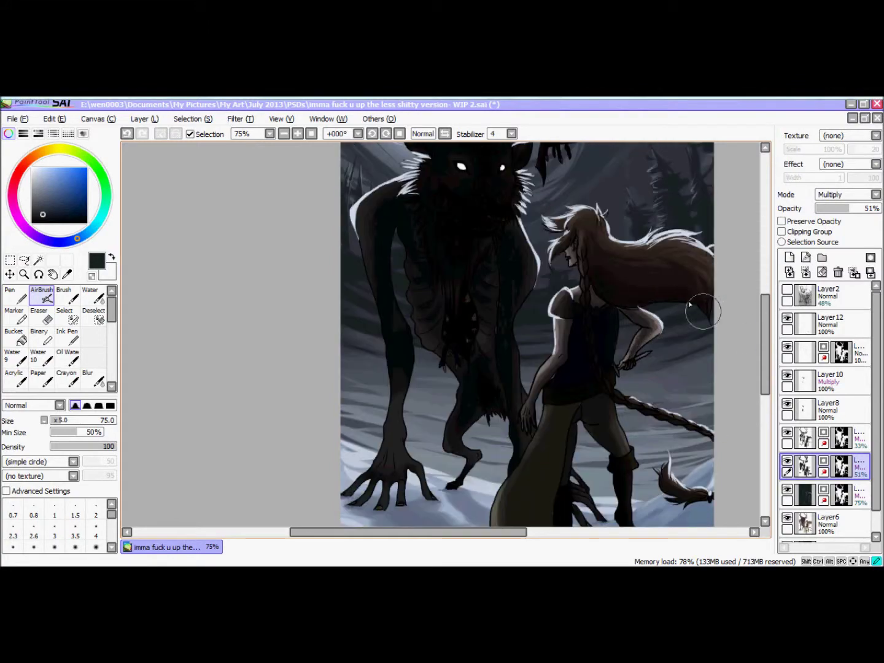
key("ctrl+minus")
Sample the moon's pale blue and add a masked Luminosity layer at 48% opacity above Layer10 for soft light
key("ctrl+plus")
key("ctrl+plus")
left_click(332, 252, "alt")
left_click(790, 257)
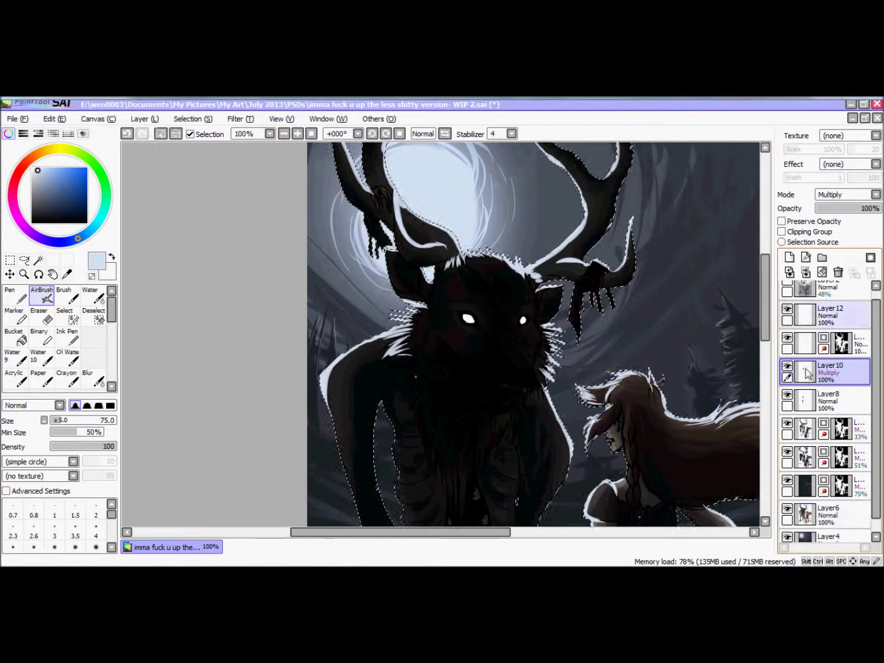
left_click_drag(823, 467, 823, 372)
left_click(846, 195)
scroll(468, 533, "down", 5)
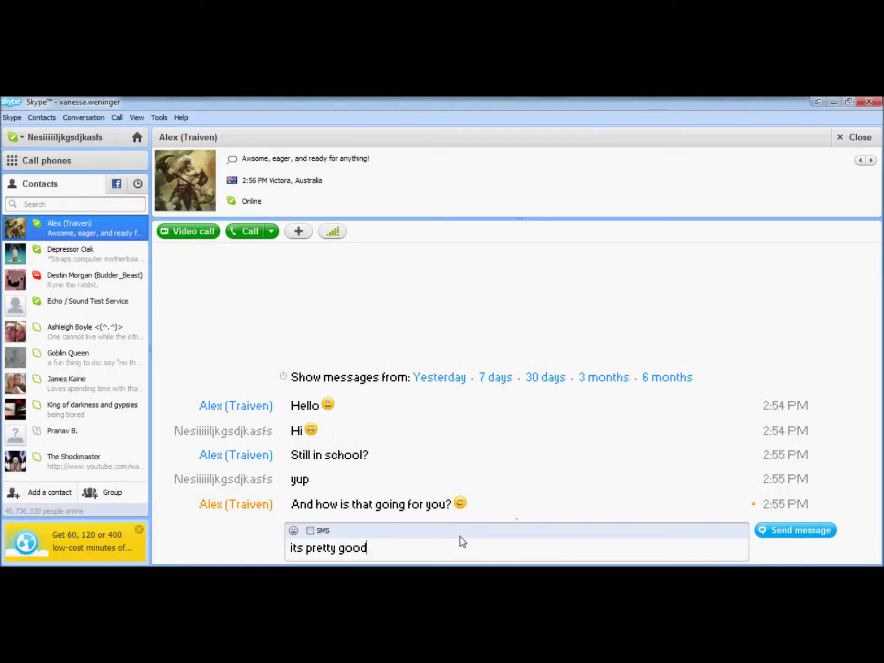
Switch to Skype and write a reply in the open chat about drawing a picture
type("riod so im drawing a pic of ve")
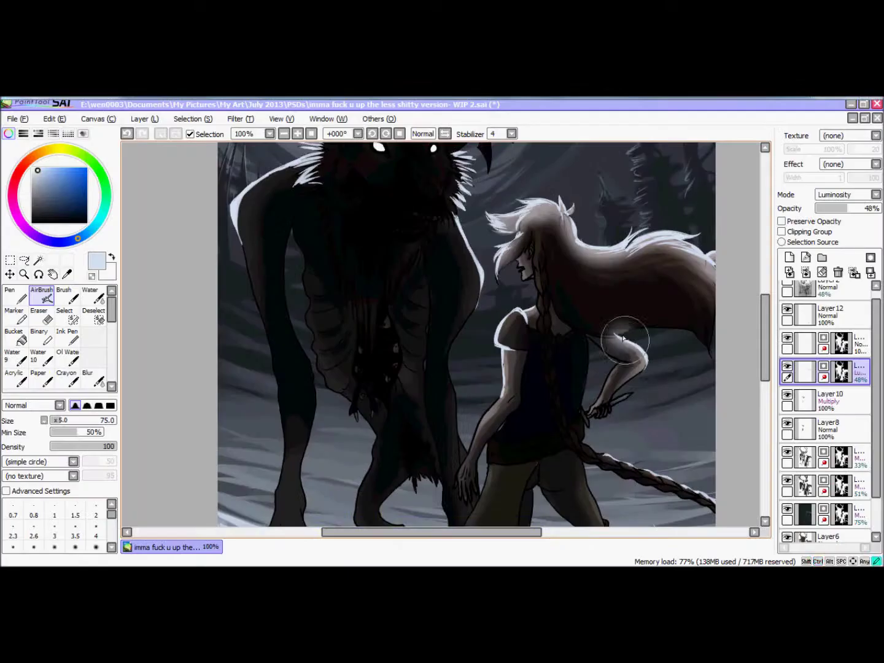
Back in PaintTool SAI, airbrush pale light at size 75 over the woman's arms and the beast's head, antlers and shoulders
mouse_move(639, 350)
left_mouse_down()
mouse_move(618, 336)
mouse_move(482, 411)
left_mouse_up()
scroll(468, 450, "down", 3)
scroll(433, 258, "up", 6)
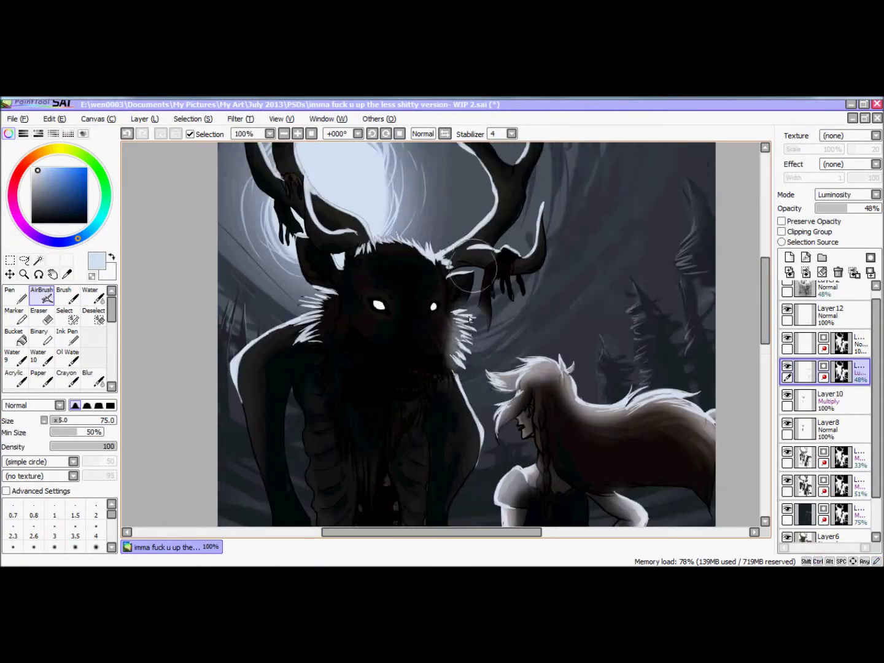
scroll(725, 276, "up", 4)
scroll(689, 257, "down", 1)
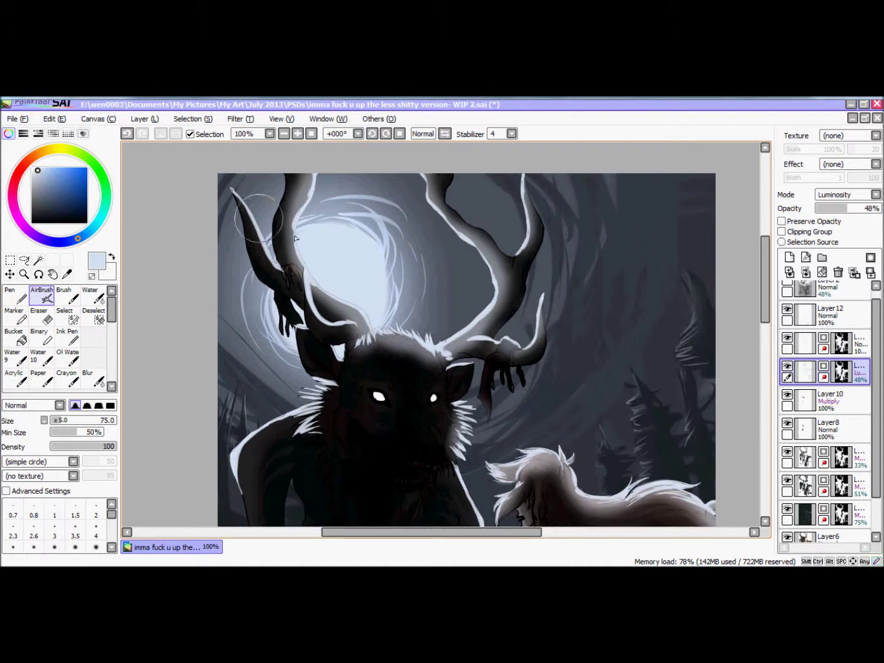
scroll(326, 416, "down", 3)
scroll(732, 290, "down", 5)
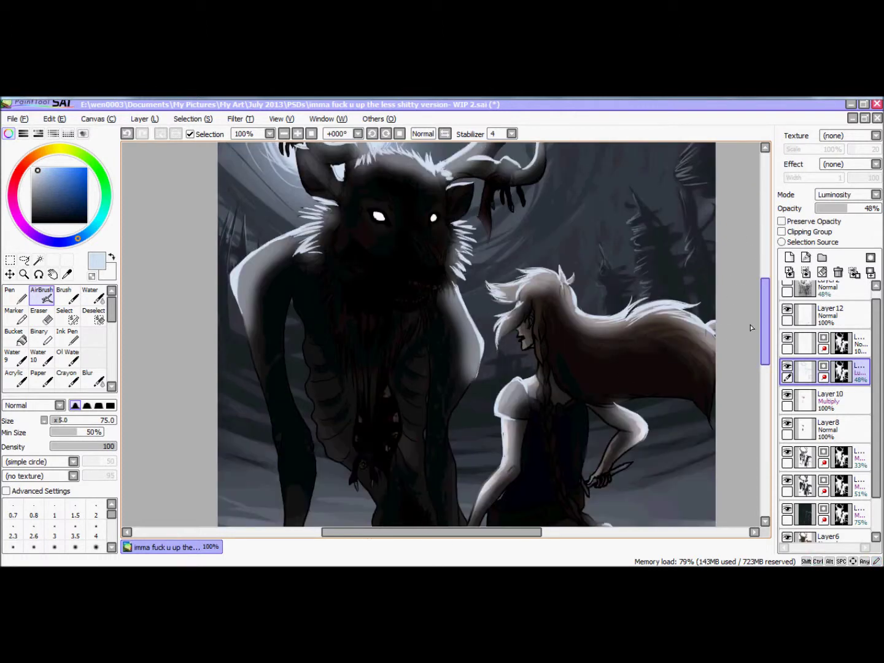
Set the AirBrush to size 25 and add finer pale light along the legs of the woman and the beast
left_click(65, 420)
scroll(466, 335, "up", 2)
left_click(284, 133)
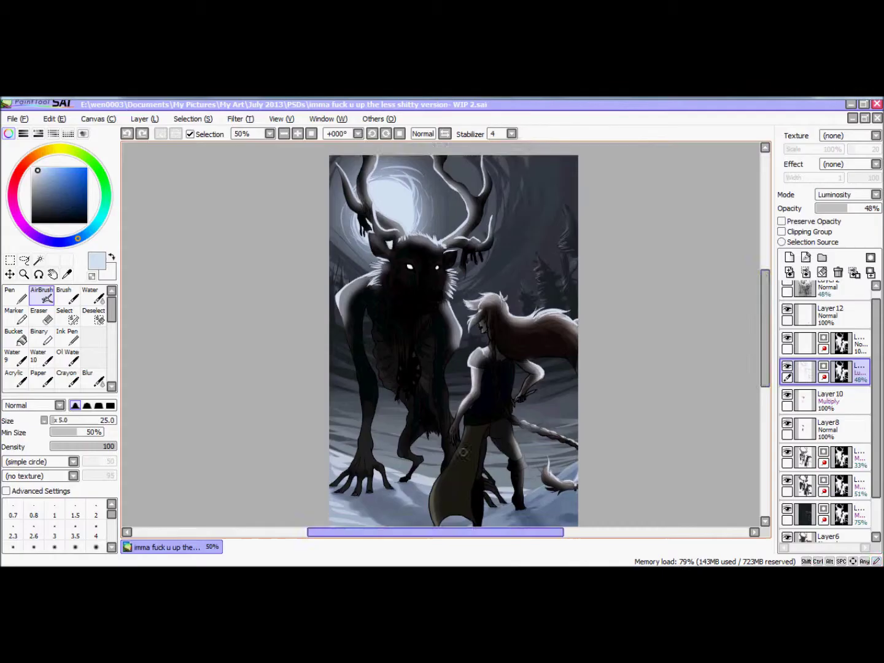
left_click(284, 133)
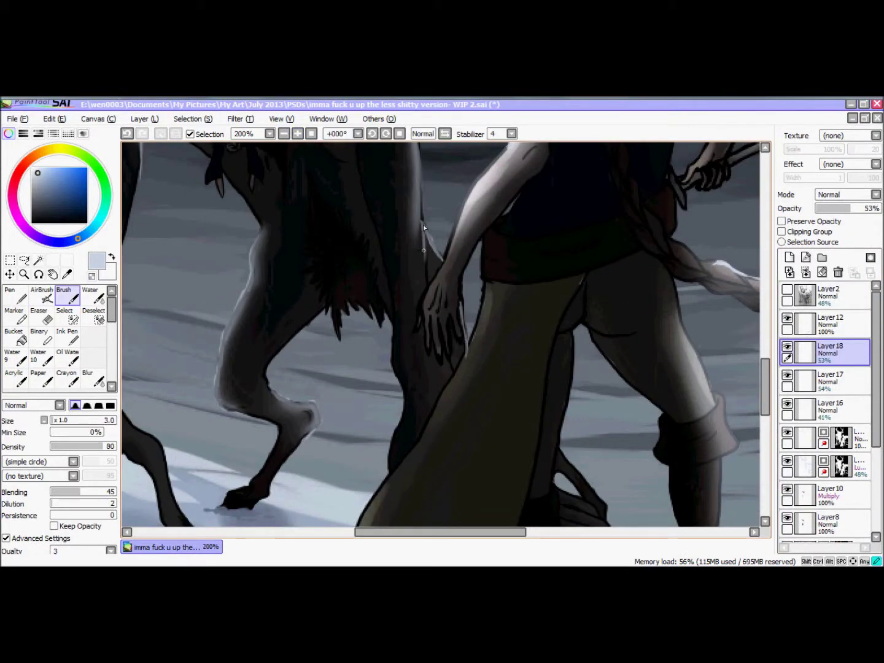
Paint thin pale highlights on the beast's legs and fingers on Layer18 with the size 3 Brush, blending them with the size 15 Water tool
left_click_drag(430, 230, 444, 271)
scroll(553, 381, "down", 3)
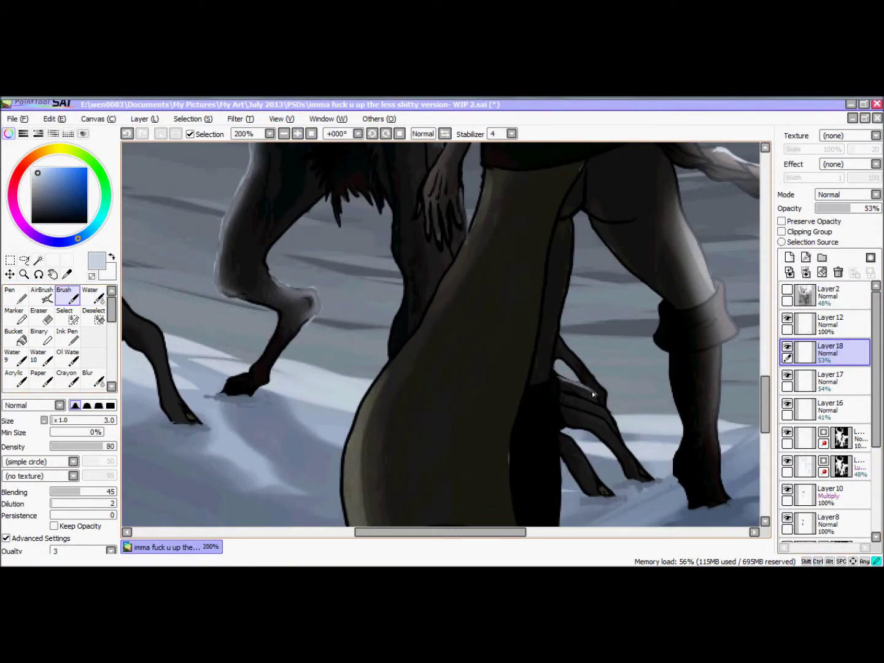
key("c")
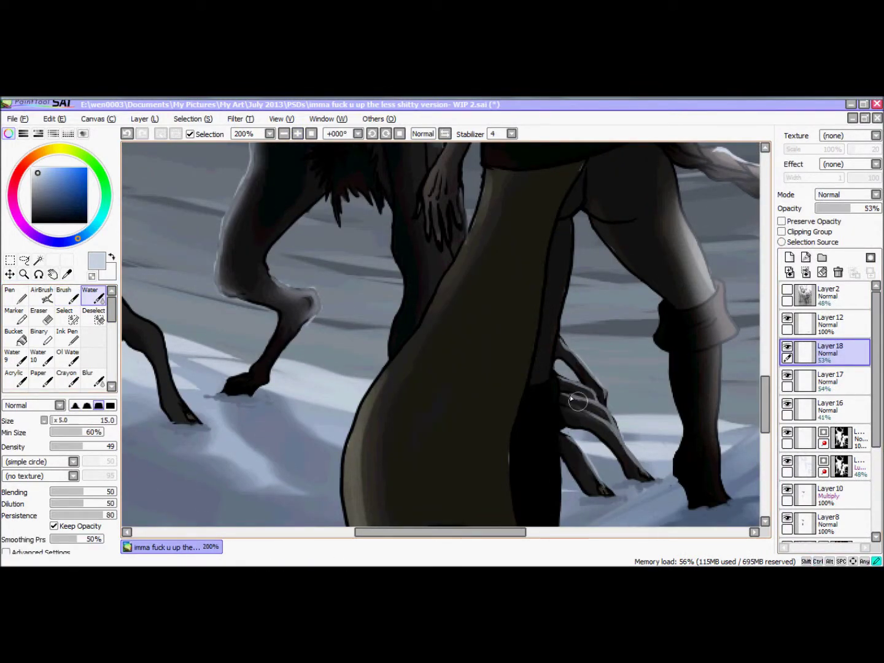
scroll(605, 490, "left", 5)
key("e")
scroll(605, 490, "up", 5)
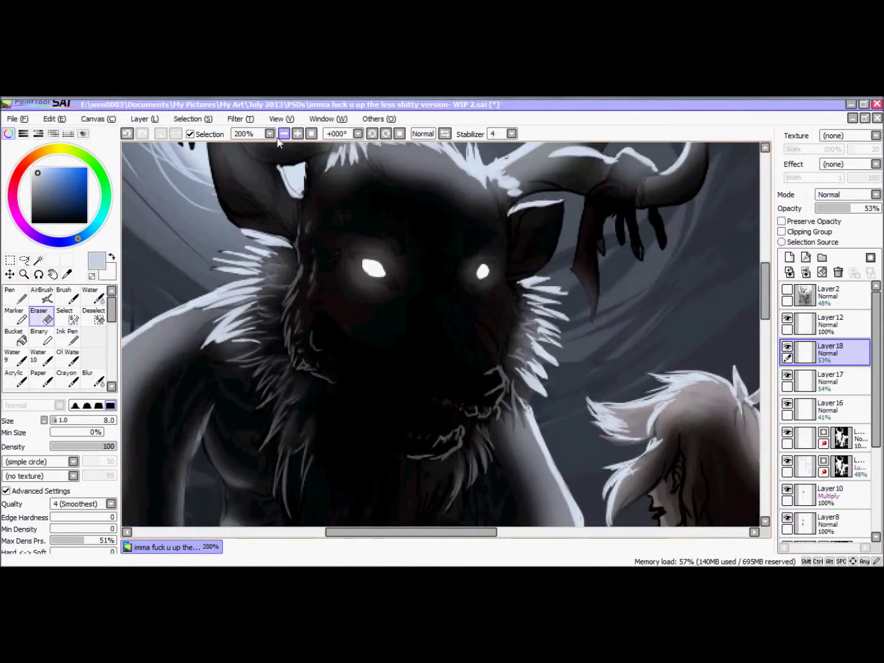
Paint pale highlights on the woman's ear, face and hanging braid with the size 3 Brush and soften them with the Water tool
key("minus")
key("minus")
key("minus")
scroll(763, 316, "up", 1)
key("b")
key("plus")
key("plus")
key("plus")
scroll(528, 272, "up", 3)
scroll(529, 272, "right", 3)
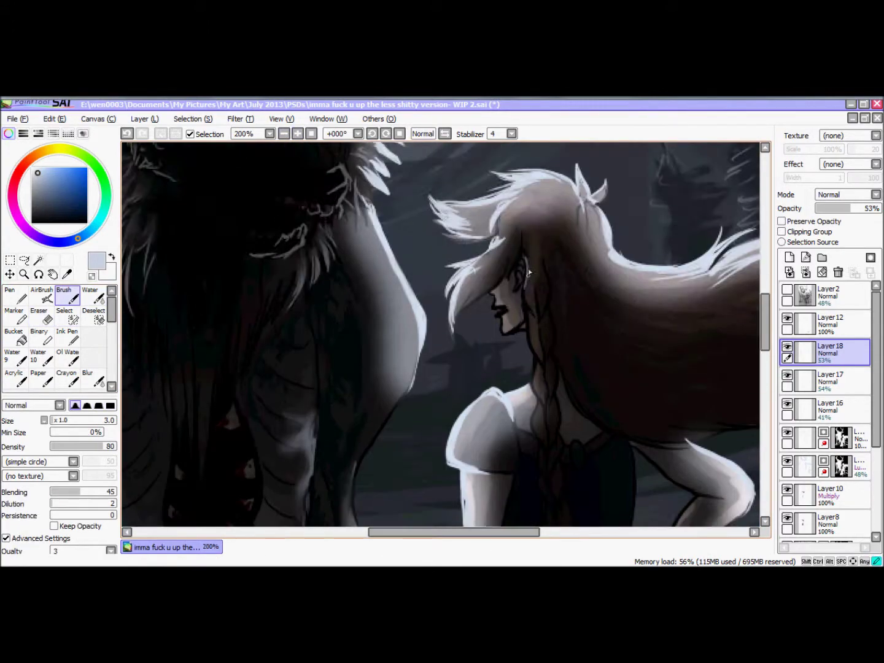
scroll(542, 429, "down", 3)
key("c")
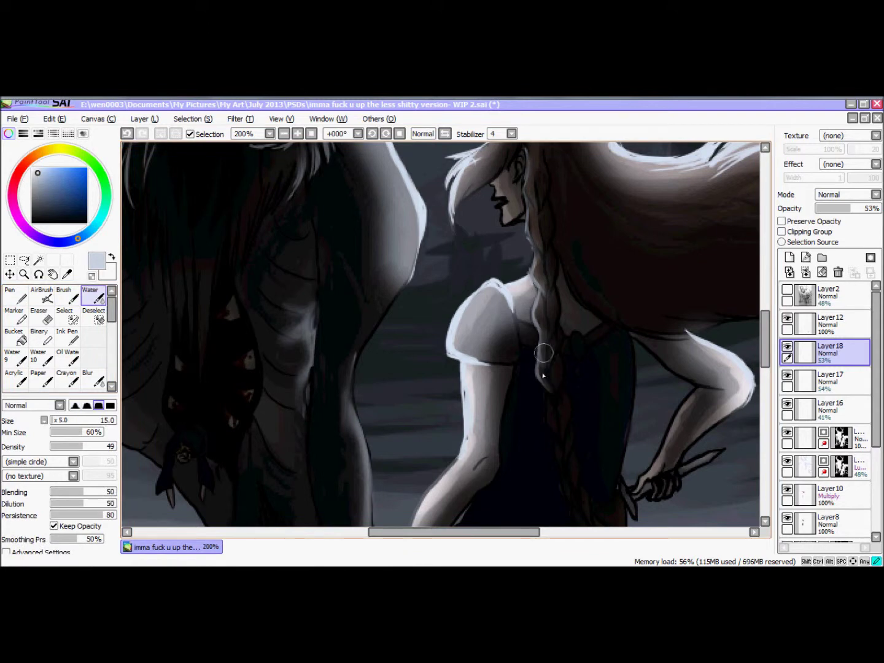
left_click(73, 297)
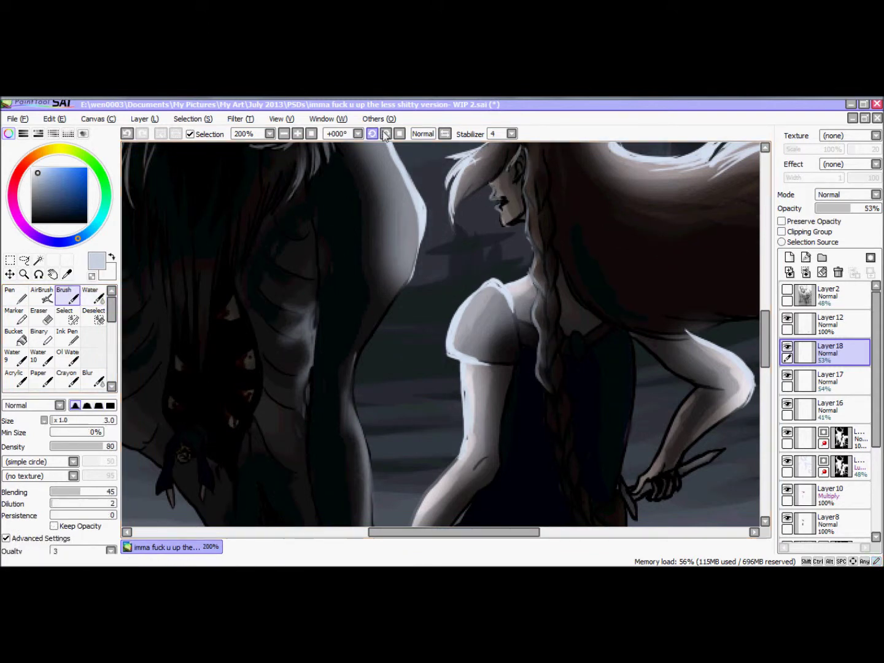
Highlight the woman's knife hand and the edge of her vest with the size 3 Brush, blending with the Water tool
scroll(540, 296, "down", 2)
scroll(541, 296, "up", 1)
key("w")
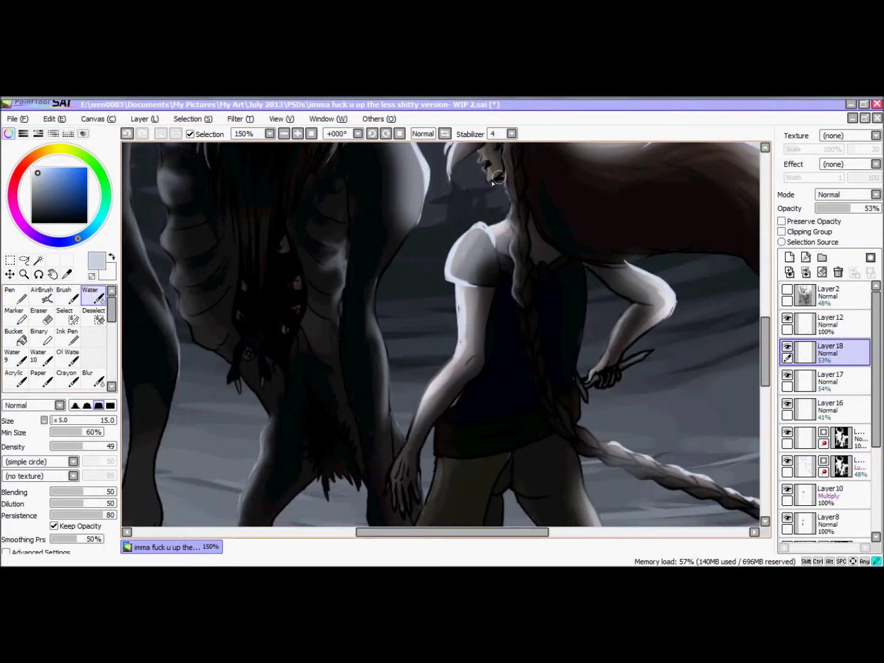
key("b")
scroll(437, 360, "down", 3)
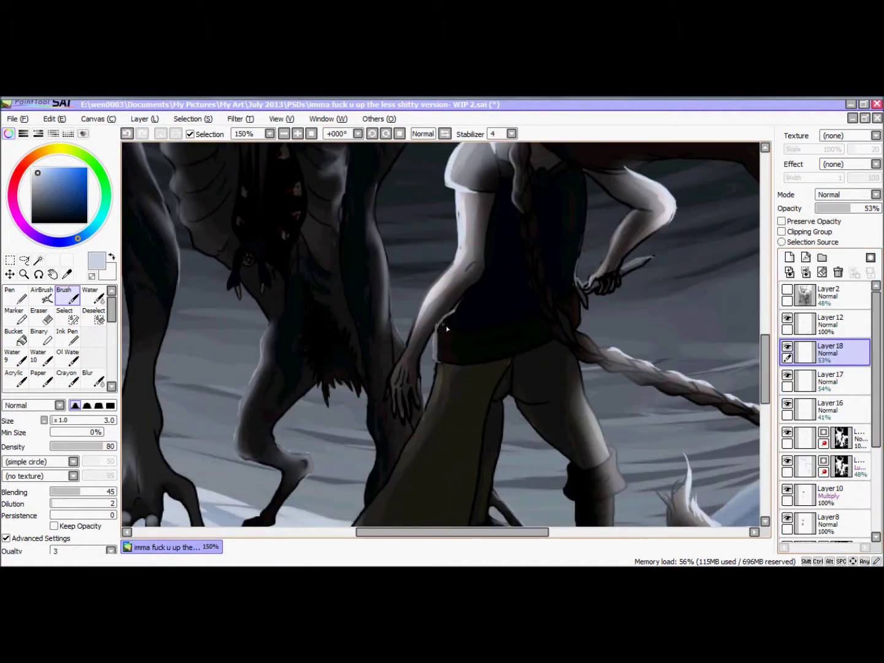
key("w")
key("b")
Paint and blend thin pale highlights along the woman's waist and the upper edge of her hanging cloth
scroll(635, 339, "down", 4)
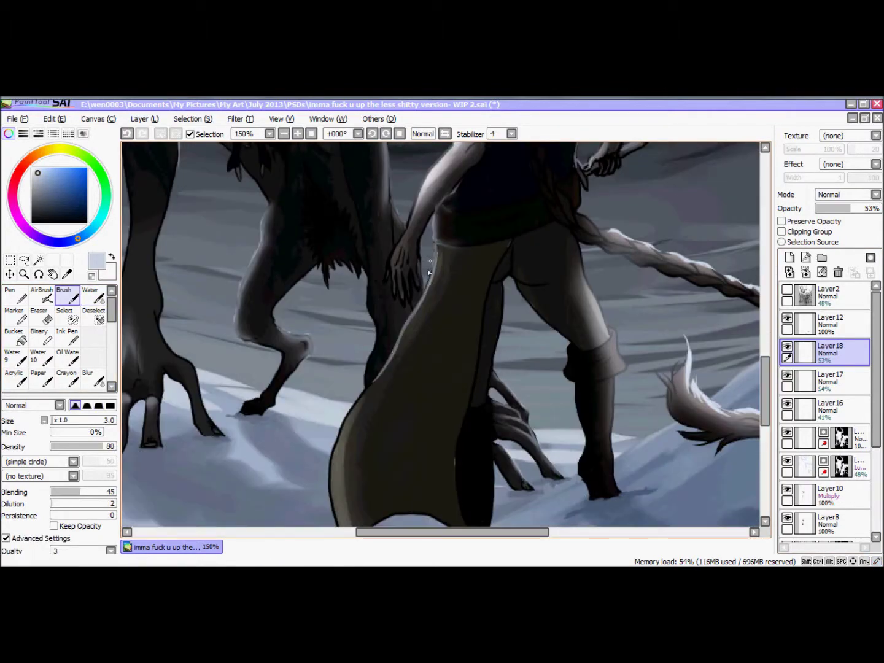
key("w")
scroll(350, 394, "down", 4)
scroll(350, 393, "up", 2)
scroll(344, 307, "up", 3)
scroll(309, 141, "down", 1)
scroll(309, 141, "up", 3)
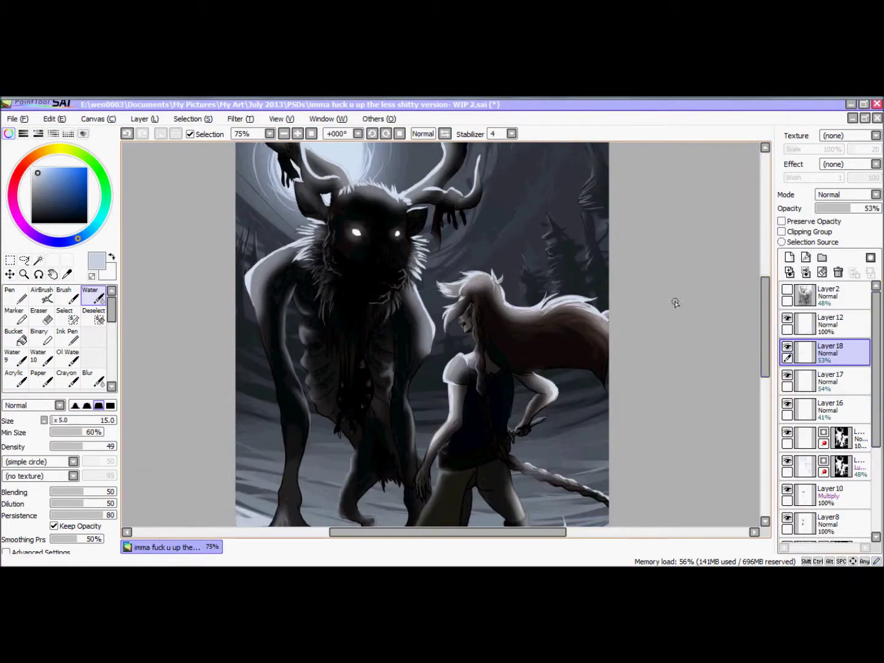
Save the painting as a new SAI version with the file name ending in WIP 3
left_click(17, 118)
left_click(36, 213)
key("Return")
Merge the highlight, luminosity and Multiply shading layers down into Layer6, leaving Layer2 and the background Layer4 separate
left_click(829, 324)
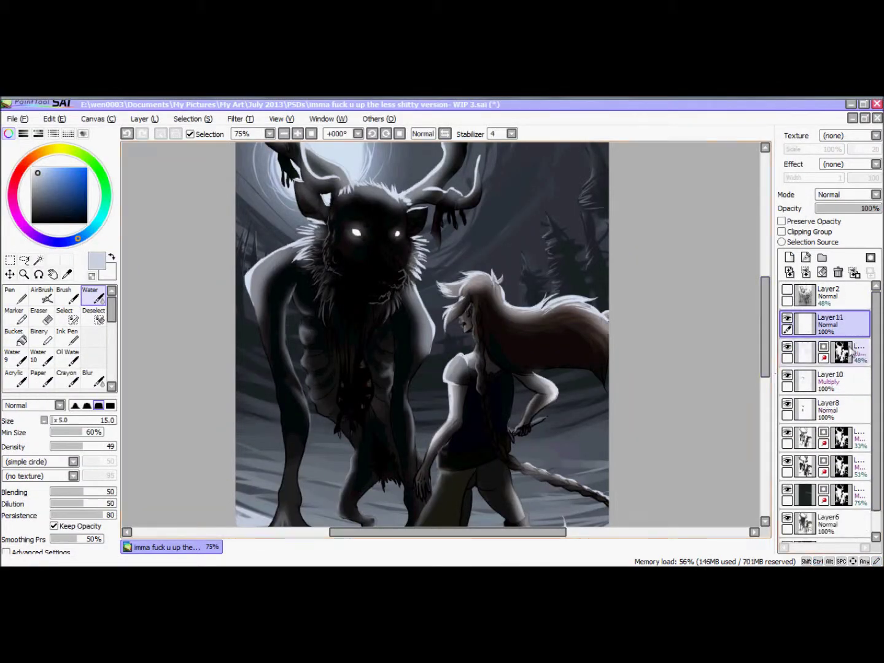
scroll(817, 356, "down", 3)
left_click(810, 452)
key("ctrl+z")
key("ctrl+z")
key("ctrl+z")
key("ctrl+z")
key("ctrl+z")
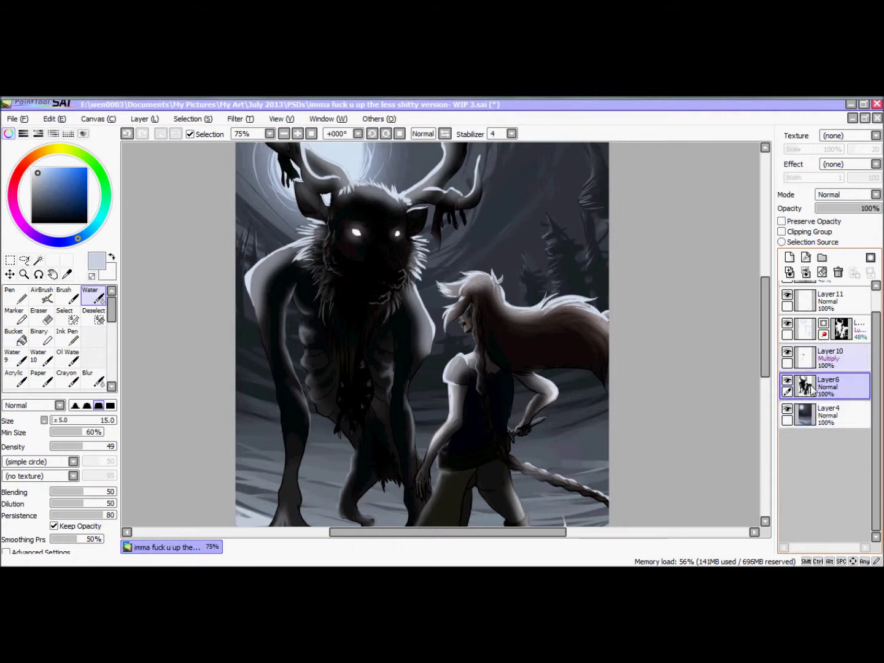
scroll(440, 515, "up", 2)
scroll(362, 326, "up", 3)
Touch up the woman's vest, trousers and arm on Layer6 with dark colours sampled from the painting, using the size 10 Pen
left_click(363, 325, "alt")
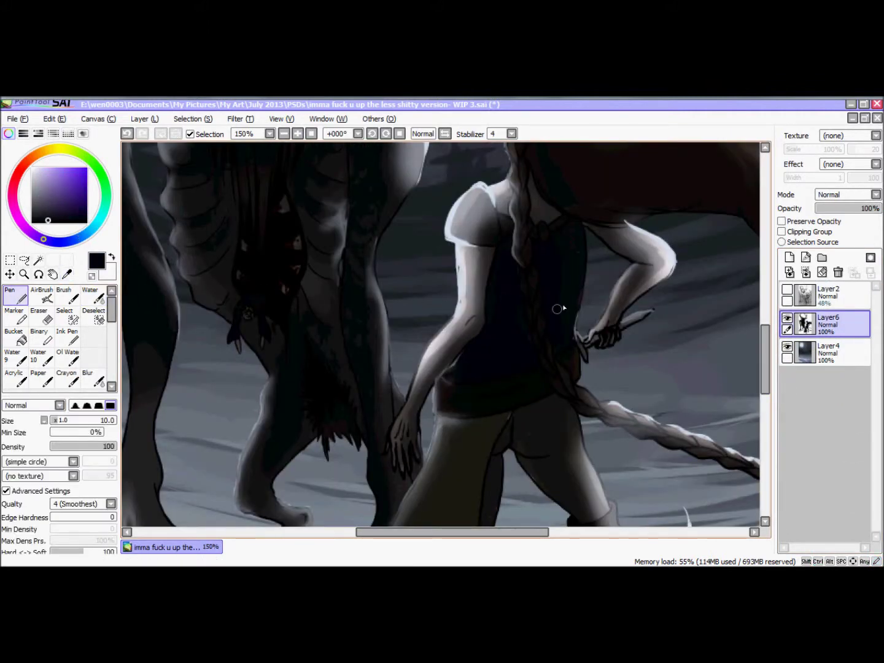
scroll(532, 298, "down", 3)
left_click(531, 297, "alt")
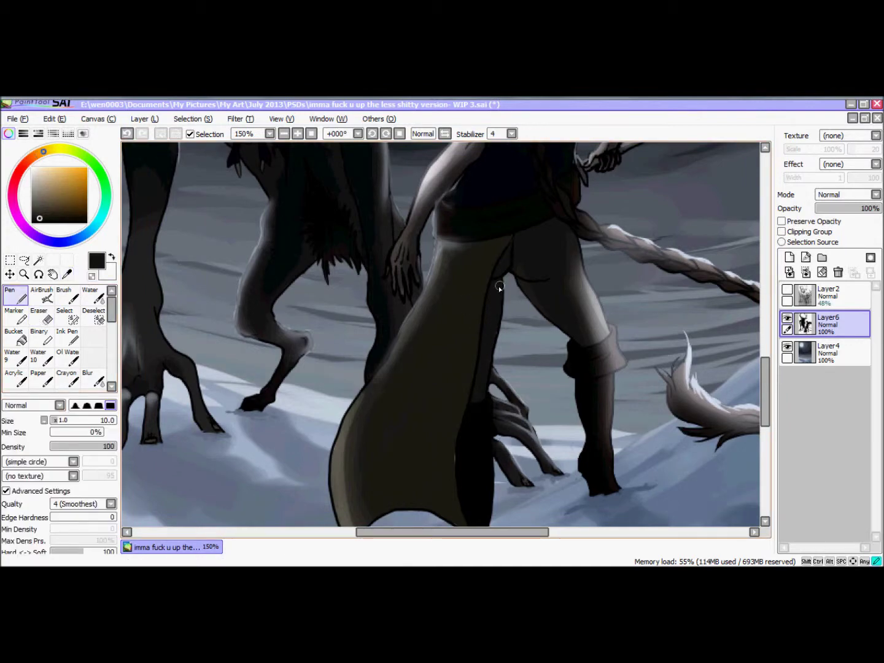
left_click(500, 287, "alt")
scroll(581, 393, "up", 4)
left_click(581, 393, "alt")
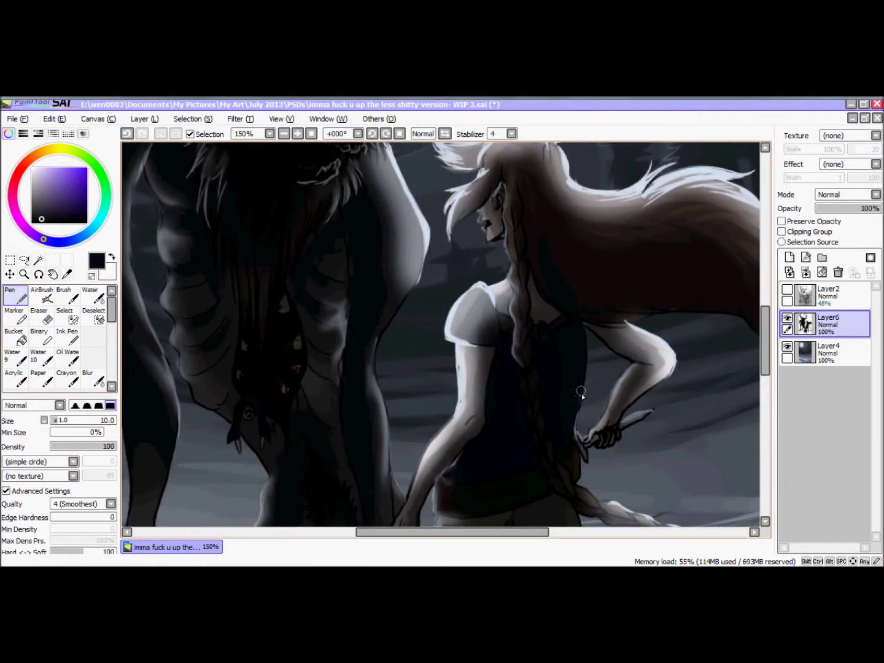
scroll(581, 393, "down", 1)
left_click(653, 369, "alt")
scroll(675, 381, "down", 2)
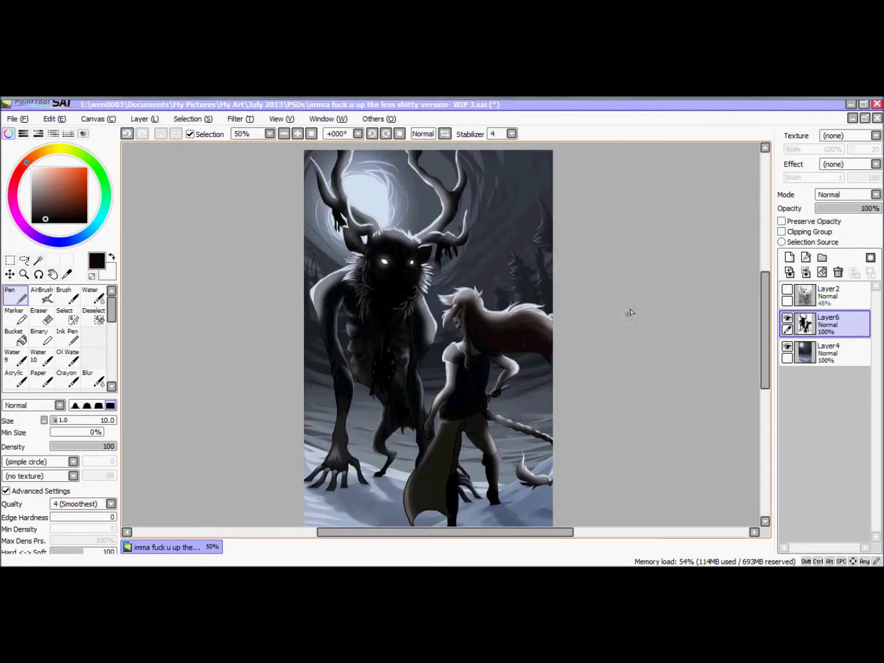
Add a layer above Layer4 and test a size 87 Brush with Bristle shape and Paper texture on the forest background
left_click(811, 359)
left_click(789, 257)
left_click(68, 297)
left_click(73, 462)
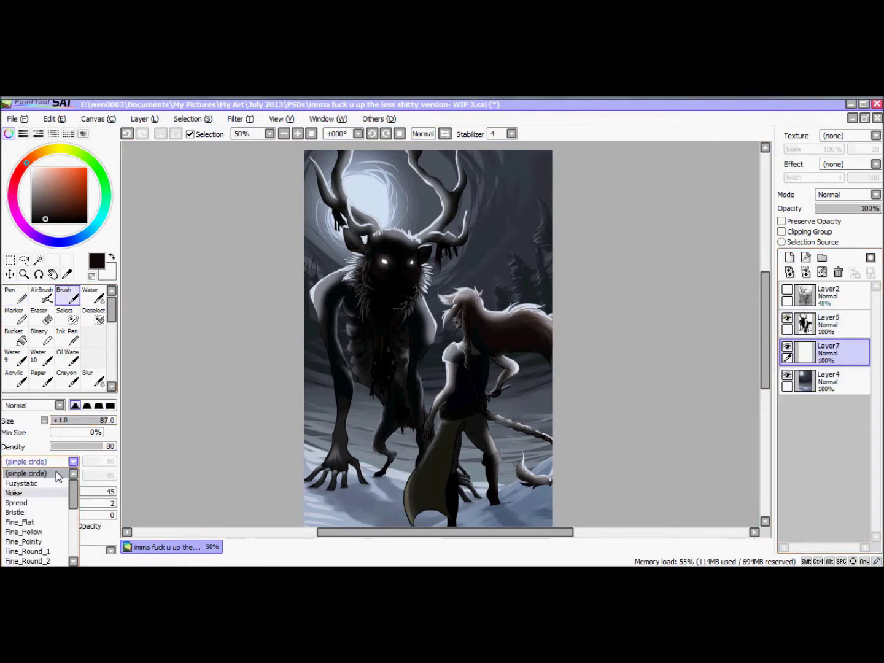
left_click(15, 512)
left_click(73, 476)
left_click(19, 485)
left_click_drag(492, 221, 523, 284)
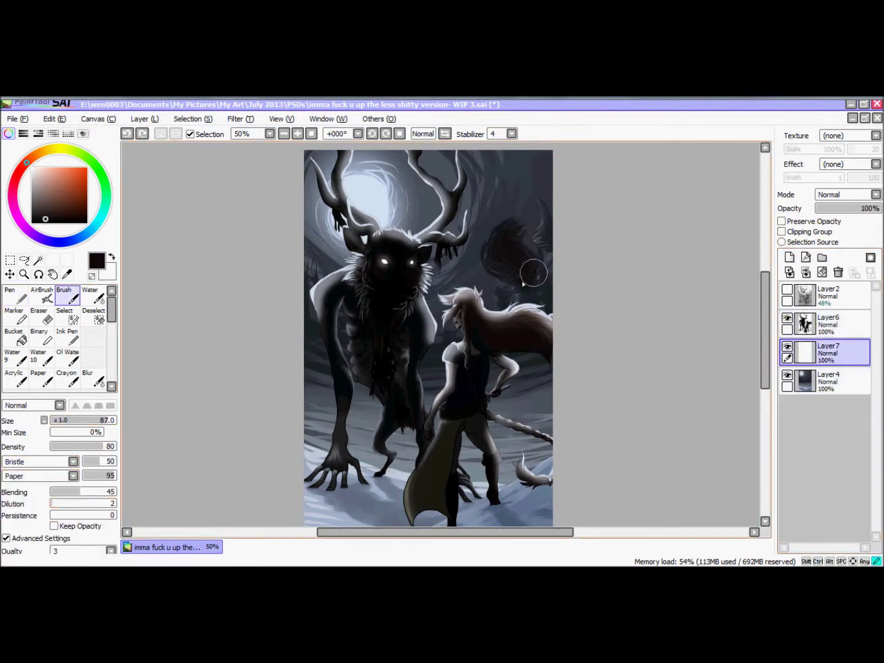
Scribble black bristly strokes behind the beast's arms, legs and antlers with the size 87 Bristle Brush
scroll(425, 375, "up", 1)
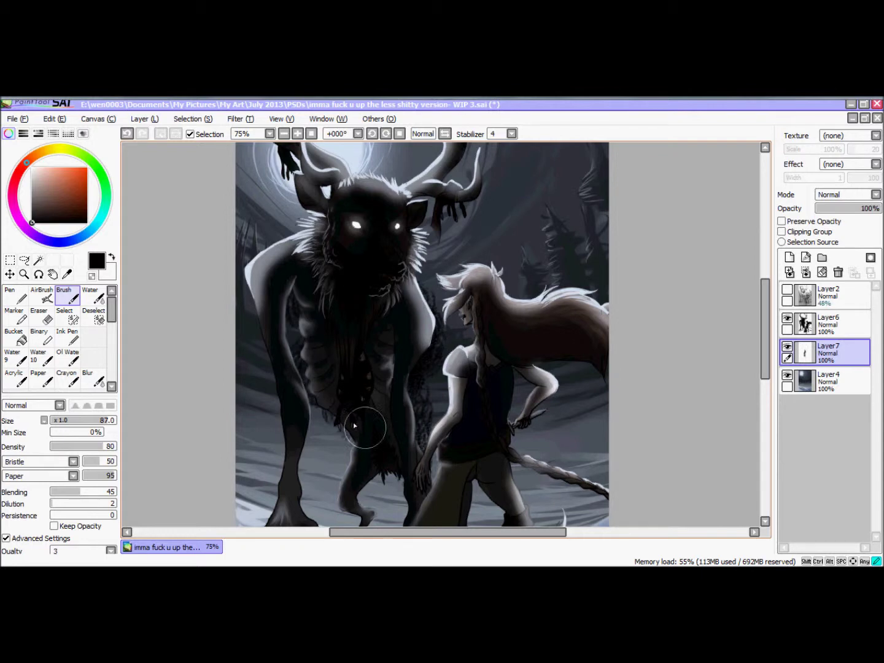
scroll(368, 421, "down", 3)
scroll(294, 438, "down", 1)
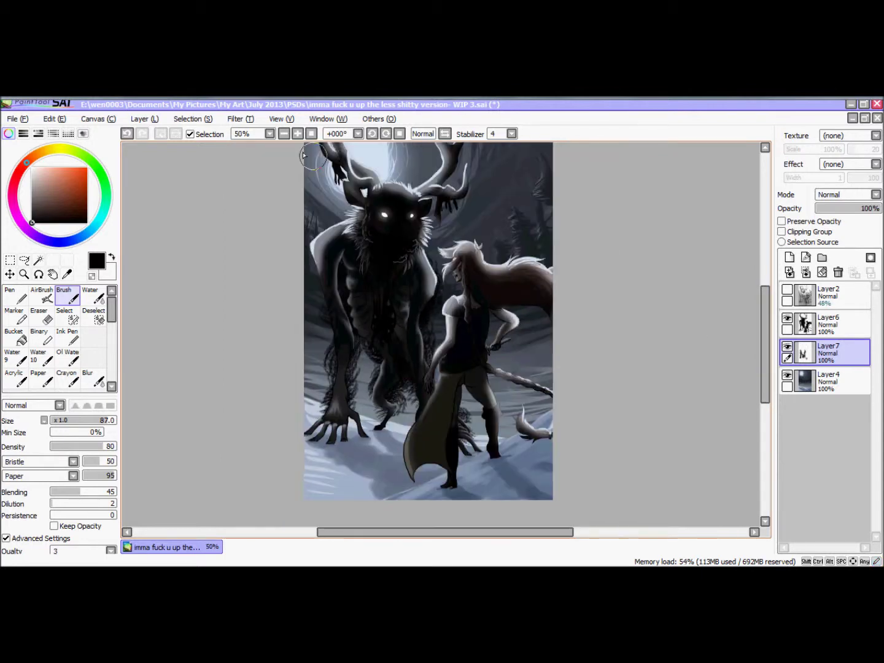
scroll(456, 281, "up", 3)
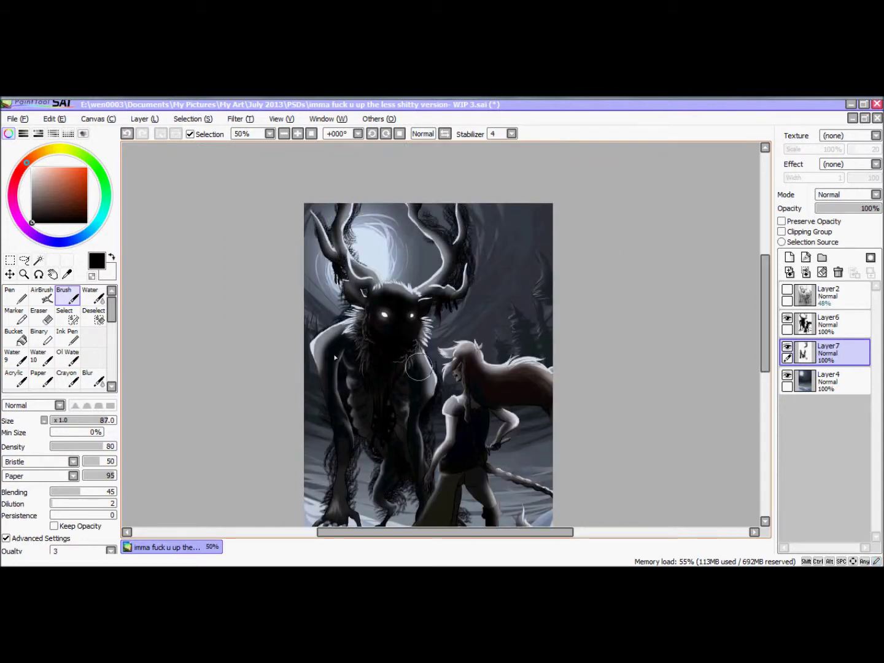
scroll(632, 409, "down", 2)
key("alt+Tab")
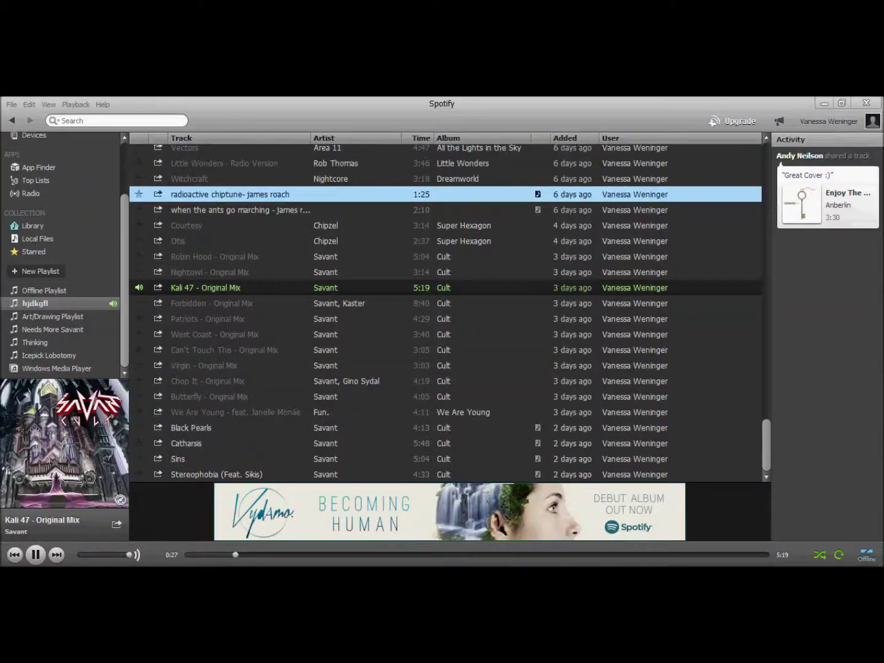
key("alt+Tab")
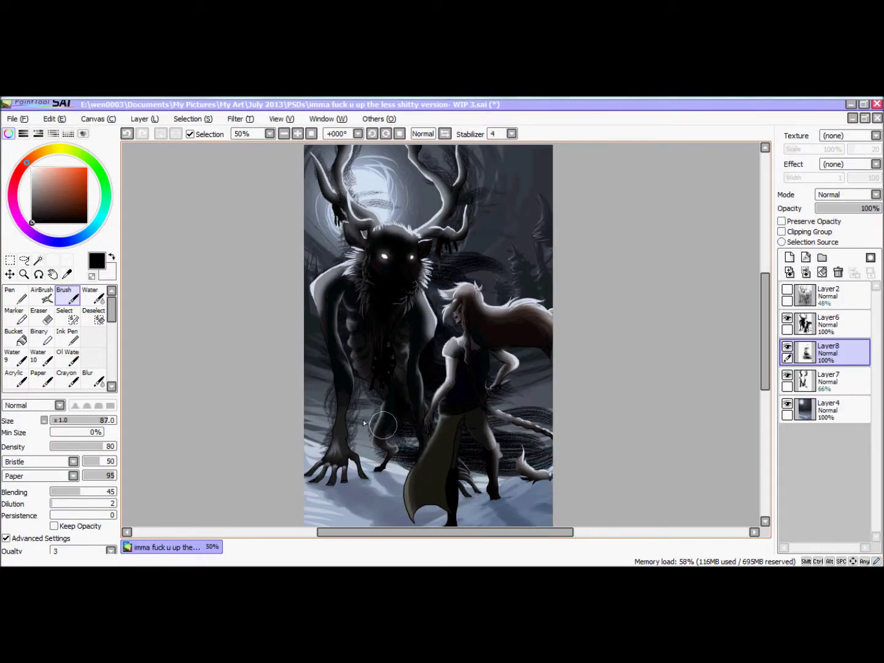
Set the bristle scribble layer over the background to Normal at 57% opacity and the layer beneath it to 78%
scroll(850, 222, "down", 6)
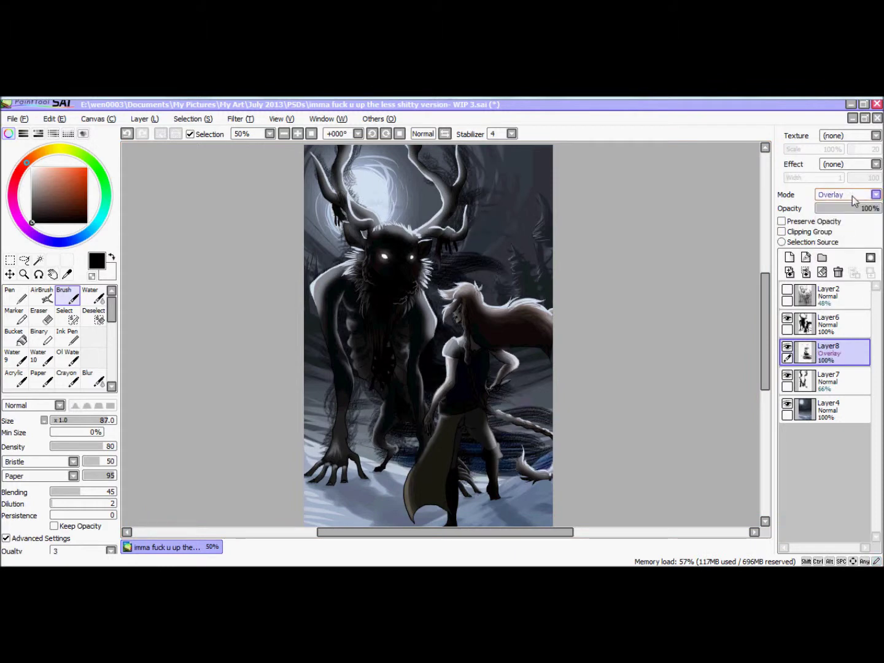
left_click_drag(842, 209, 869, 212)
scroll(829, 208, "up", 5)
left_click(829, 353)
left_click(855, 209)
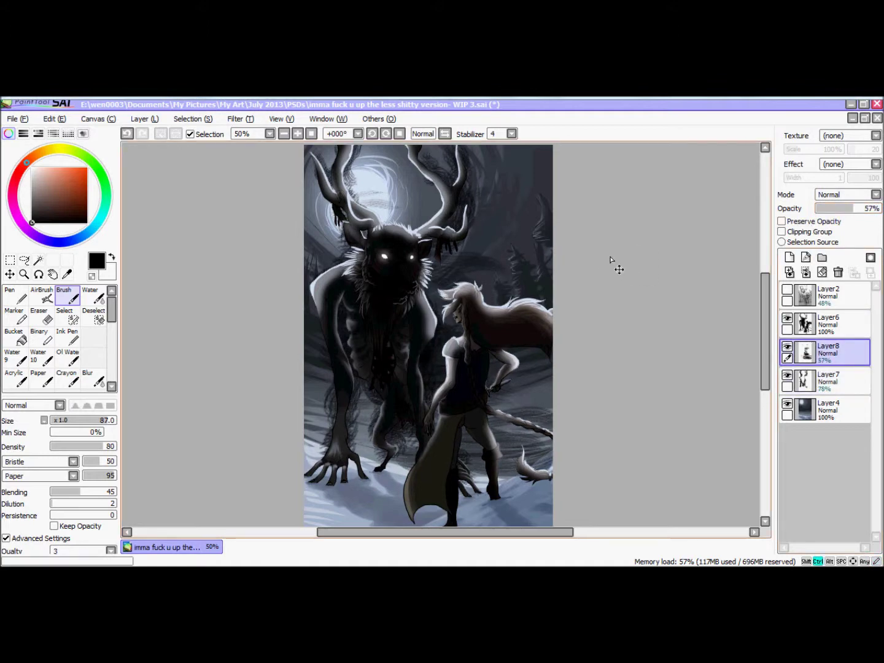
Airbrush black shadow over the woman's vest, cloth and legs at size 60 on a new masked Multiply layer at 39% opacity above Layer6
scroll(430, 295, "up", 1)
left_click(41, 295)
left_click(790, 257)
scroll(493, 307, "down", 1)
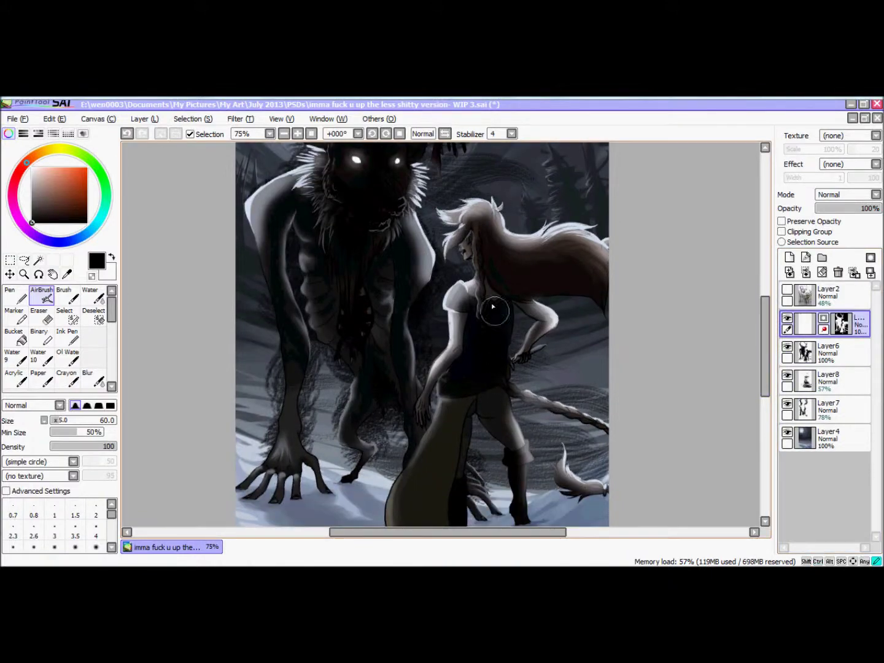
left_click_drag(457, 491, 461, 398)
scroll(465, 313, "down", 2)
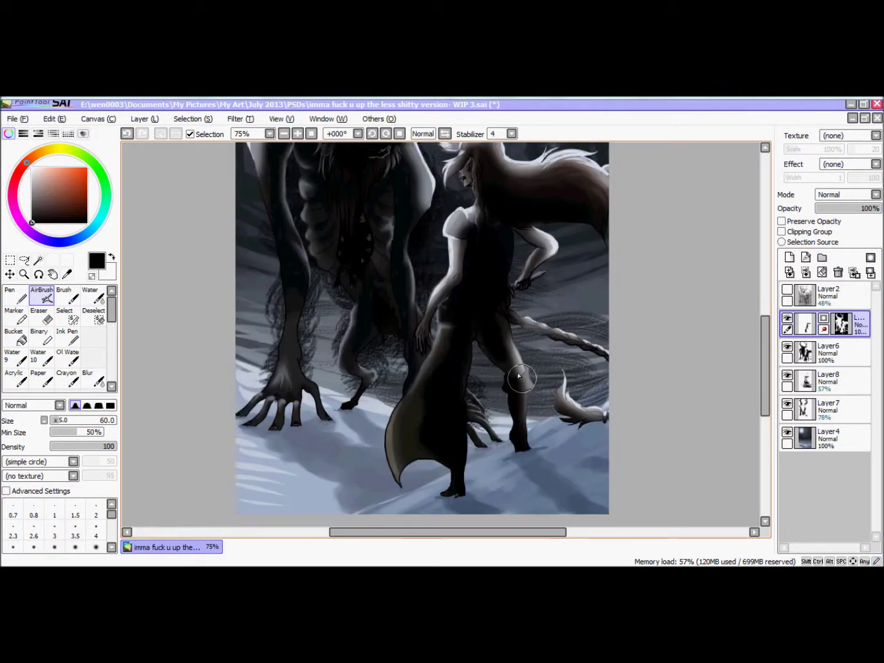
scroll(479, 269, "up", 4)
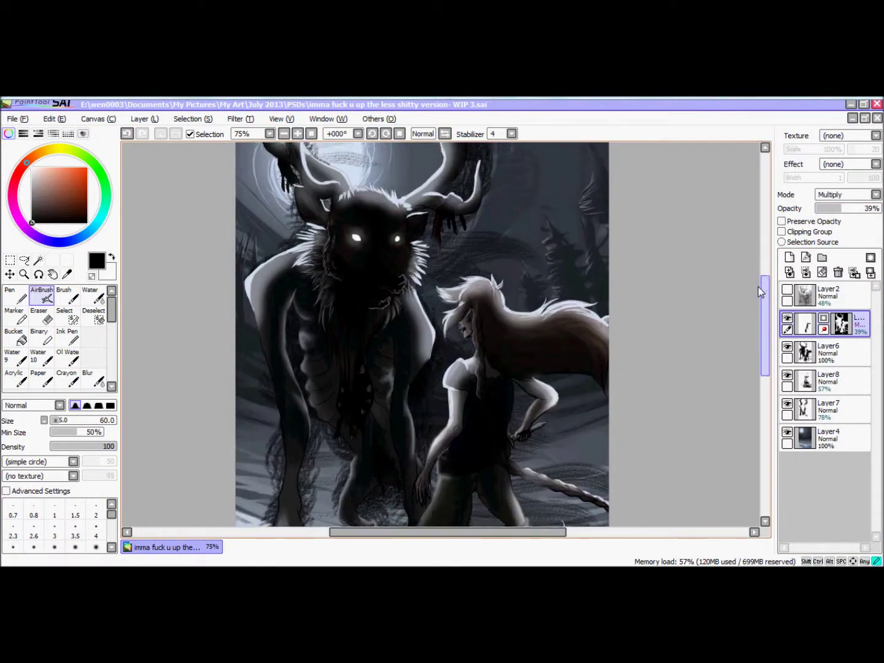
Start saving a copy of the canvas in a subfolder of My Art and open the file type choices
left_click(17, 119)
left_click(54, 211)
left_click(93, 230)
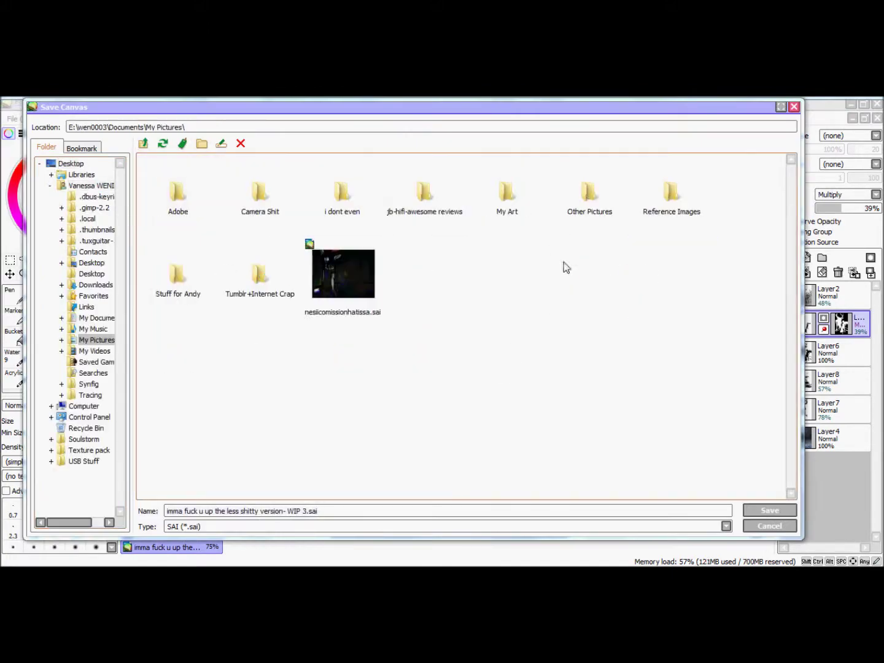
double_click(507, 191)
double_click(525, 280)
left_click(184, 526)
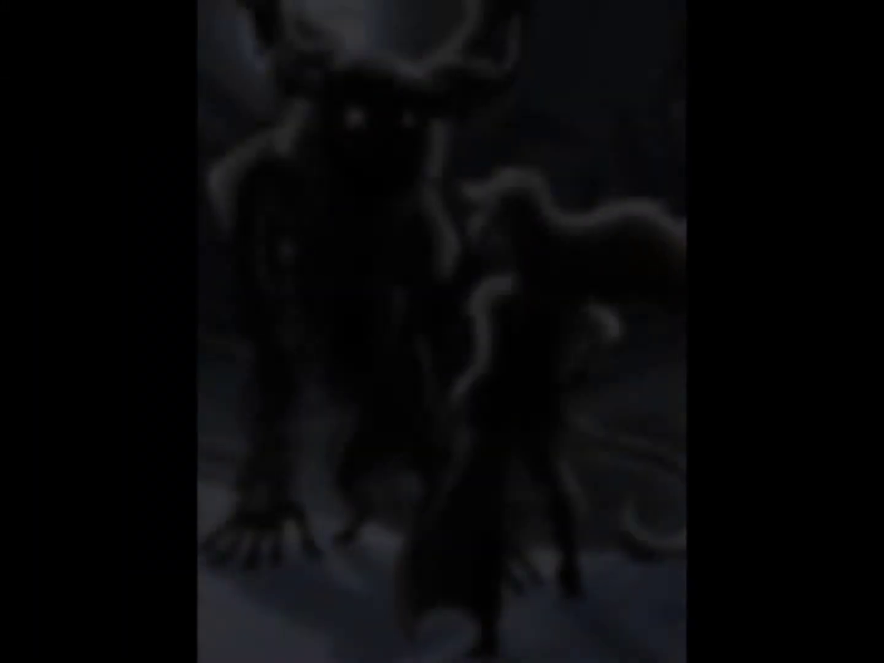